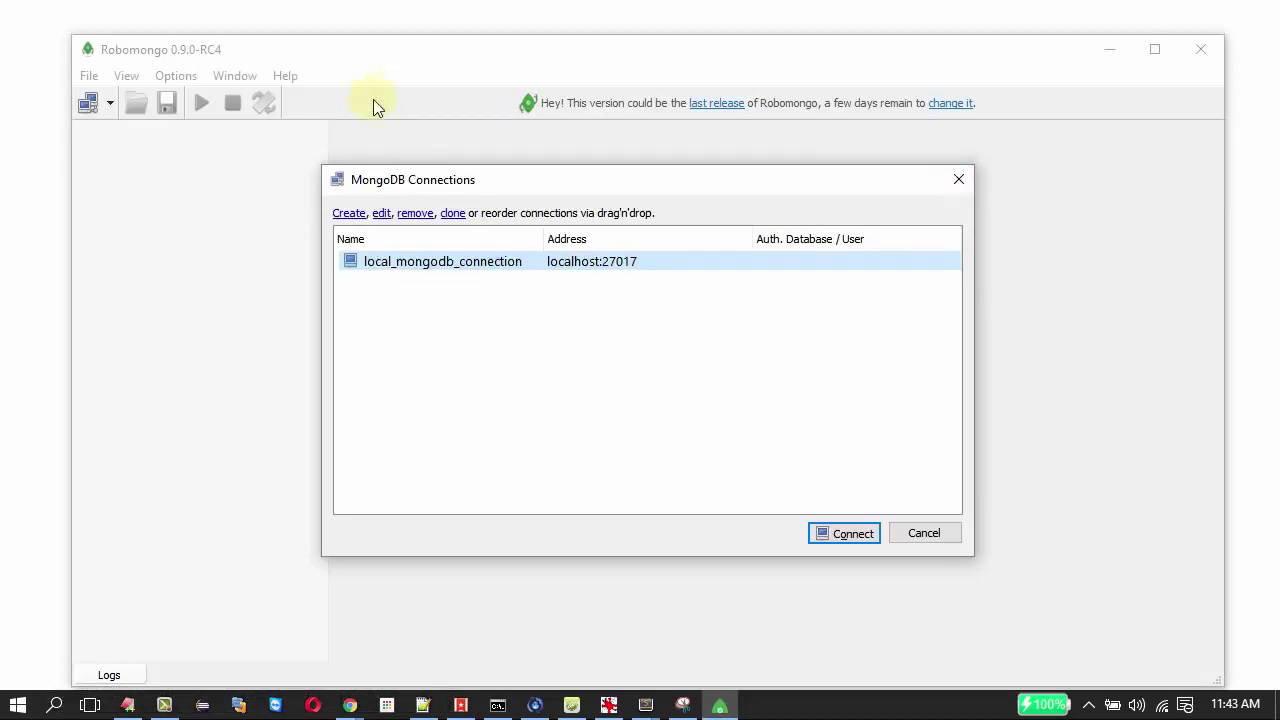
- Maximize the Robomongo window and set up a new MongoDB connection named mongodbLocal
{"action": "left_click", "coordinate": [966, 180]}
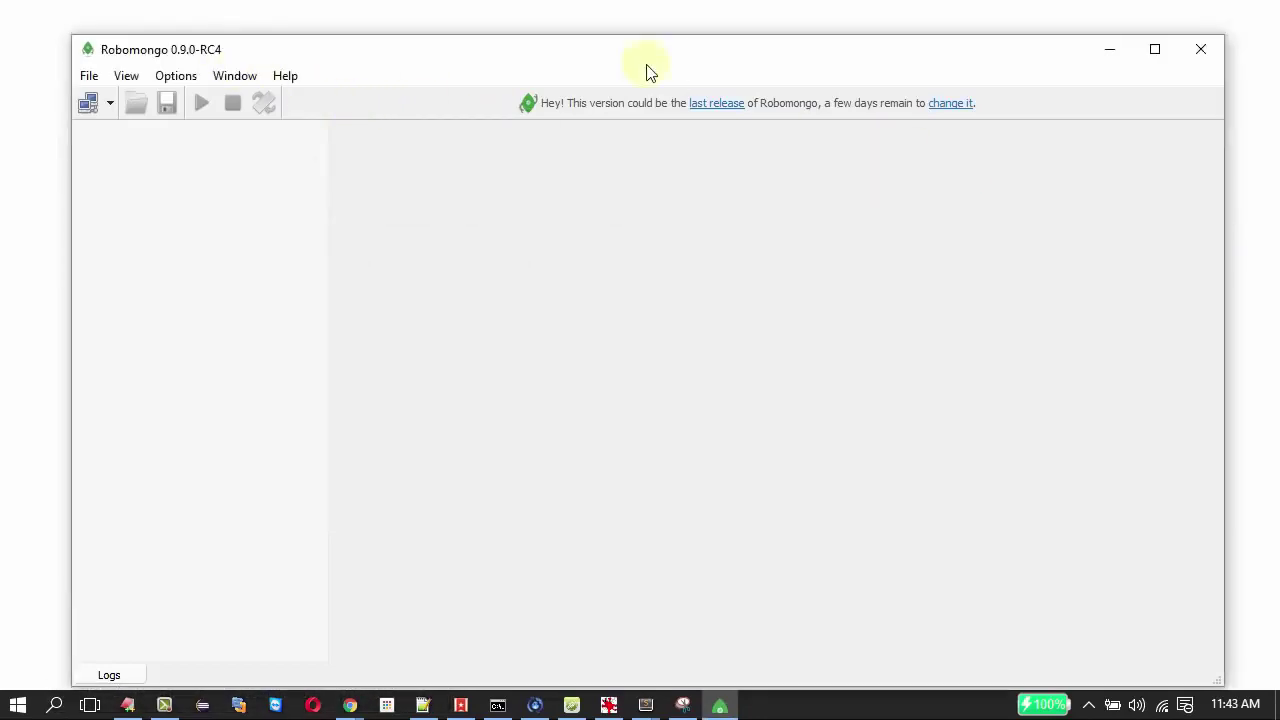
{"action": "double_click", "coordinate": [646, 50]}
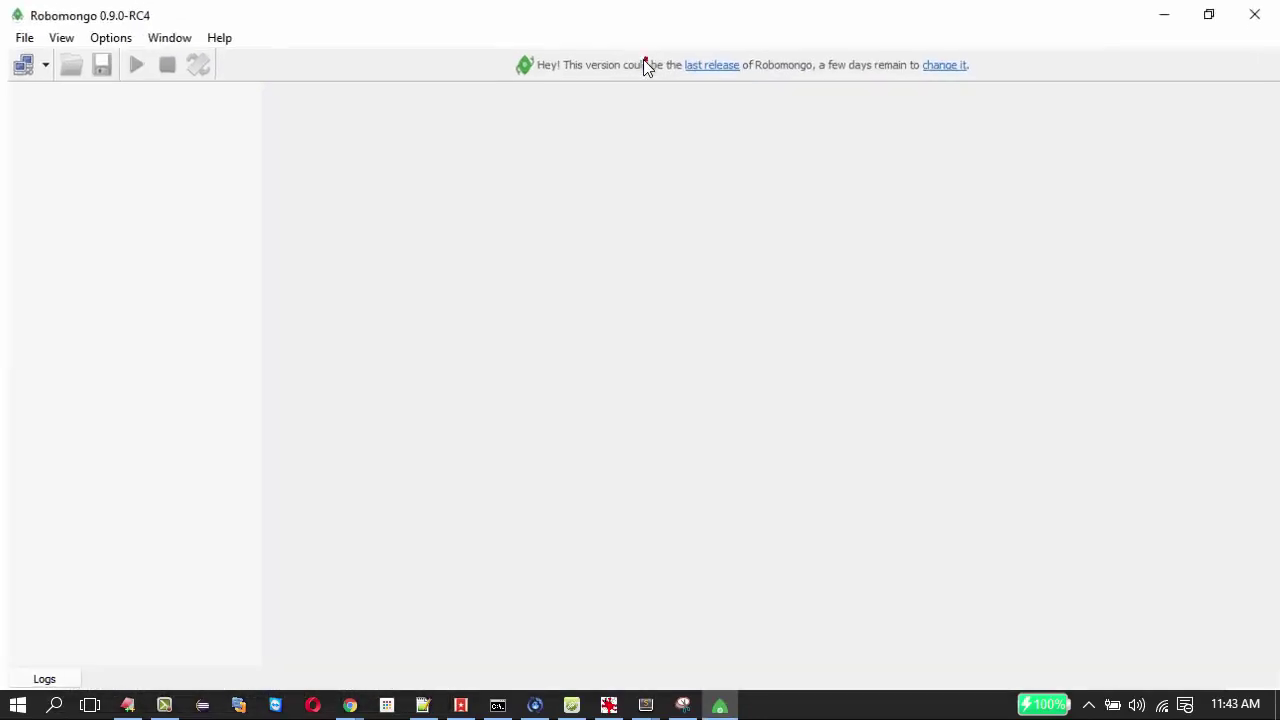
{"action": "left_click", "coordinate": [17, 62]}
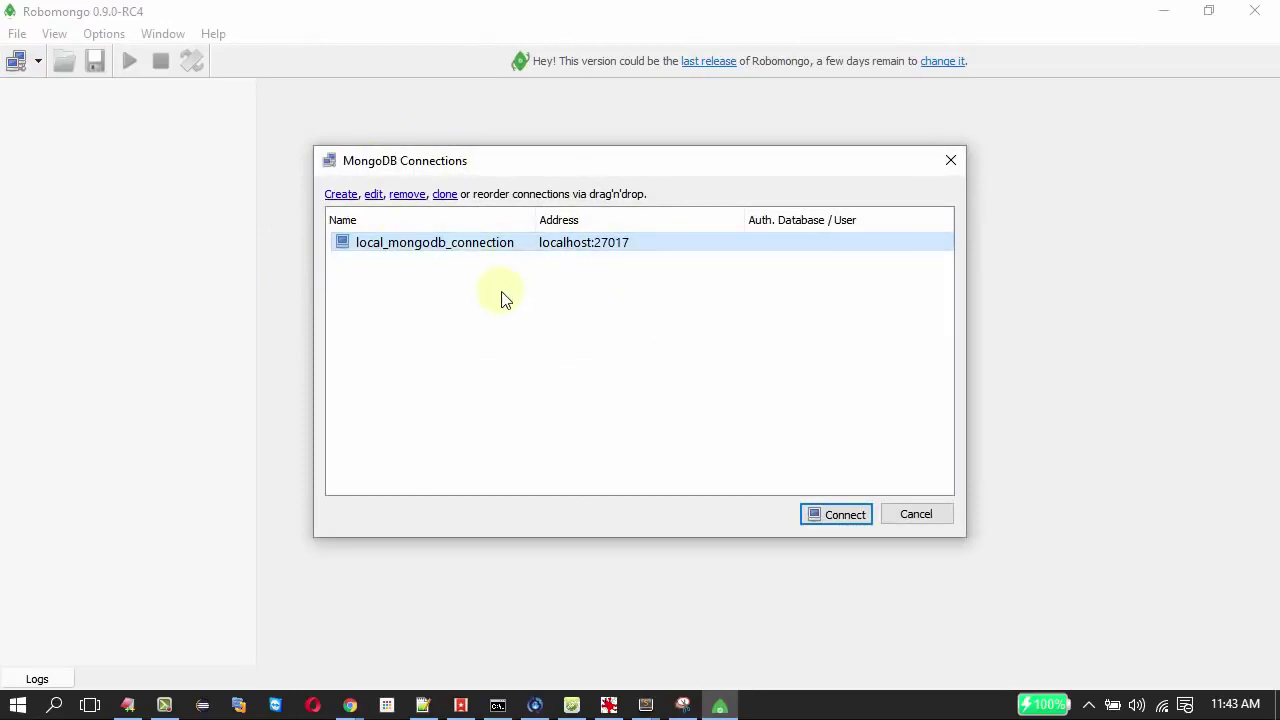
{"action": "left_click", "coordinate": [340, 196]}
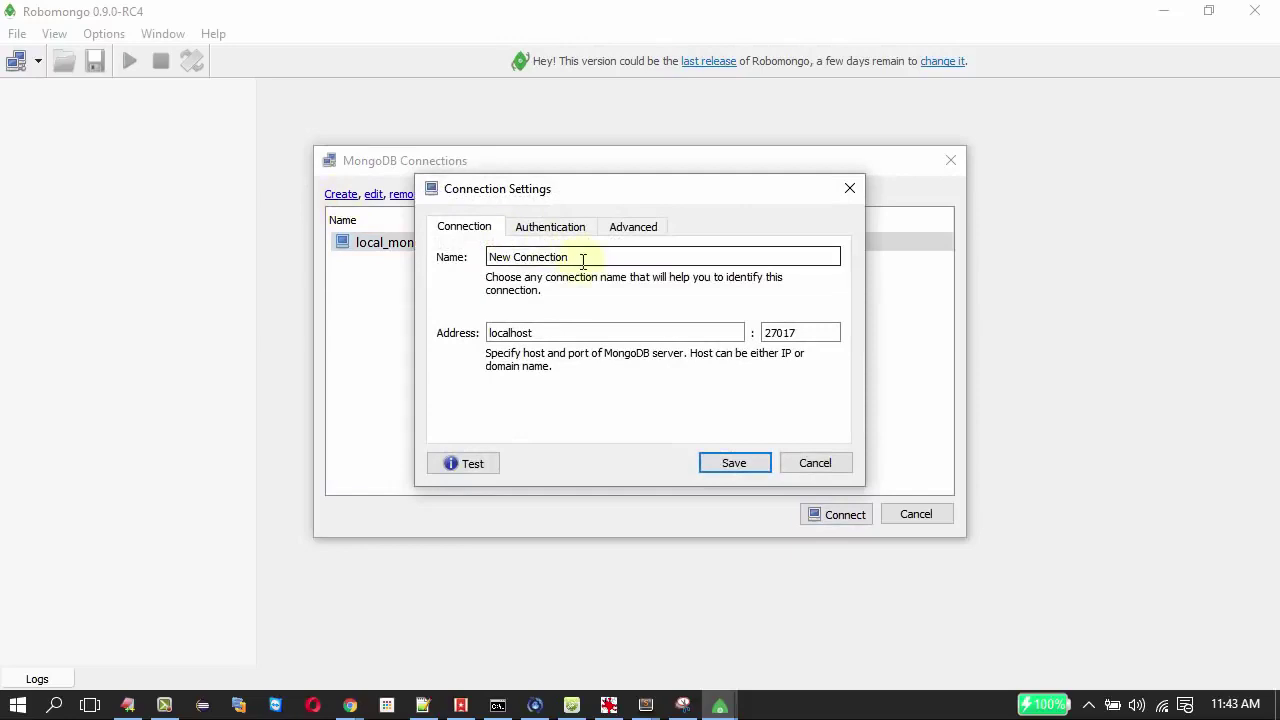
{"action": "left_click_drag", "start_coordinate": [579, 258], "coordinate": [444, 260]}
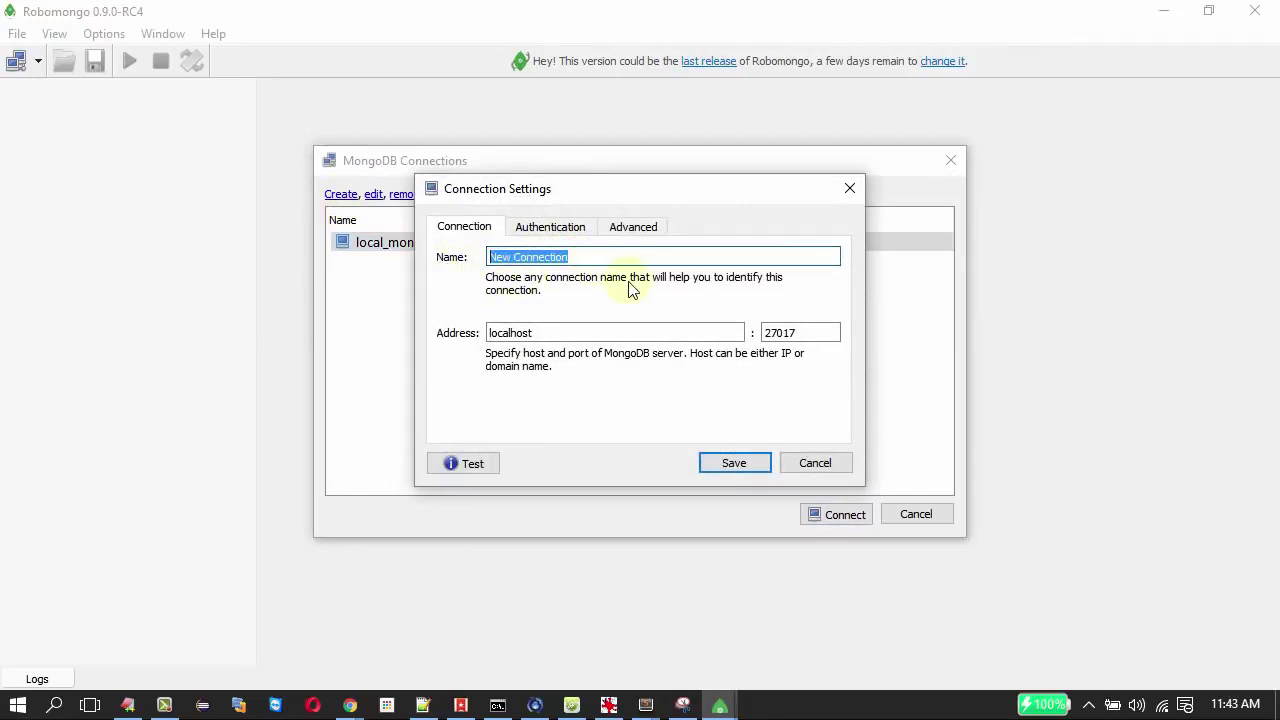
{"action": "type", "text": "mongodb"}
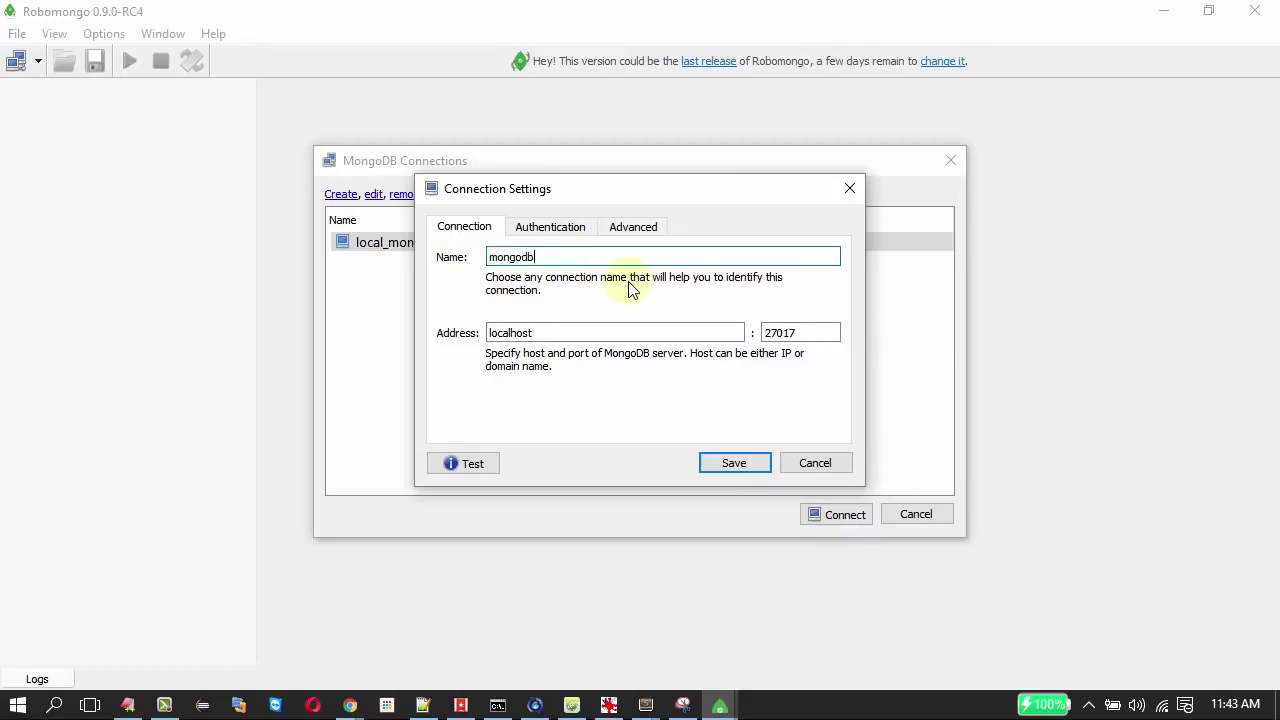
{"action": "type", "text": "Local"}
{"action": "left_click", "coordinate": [632, 331]}
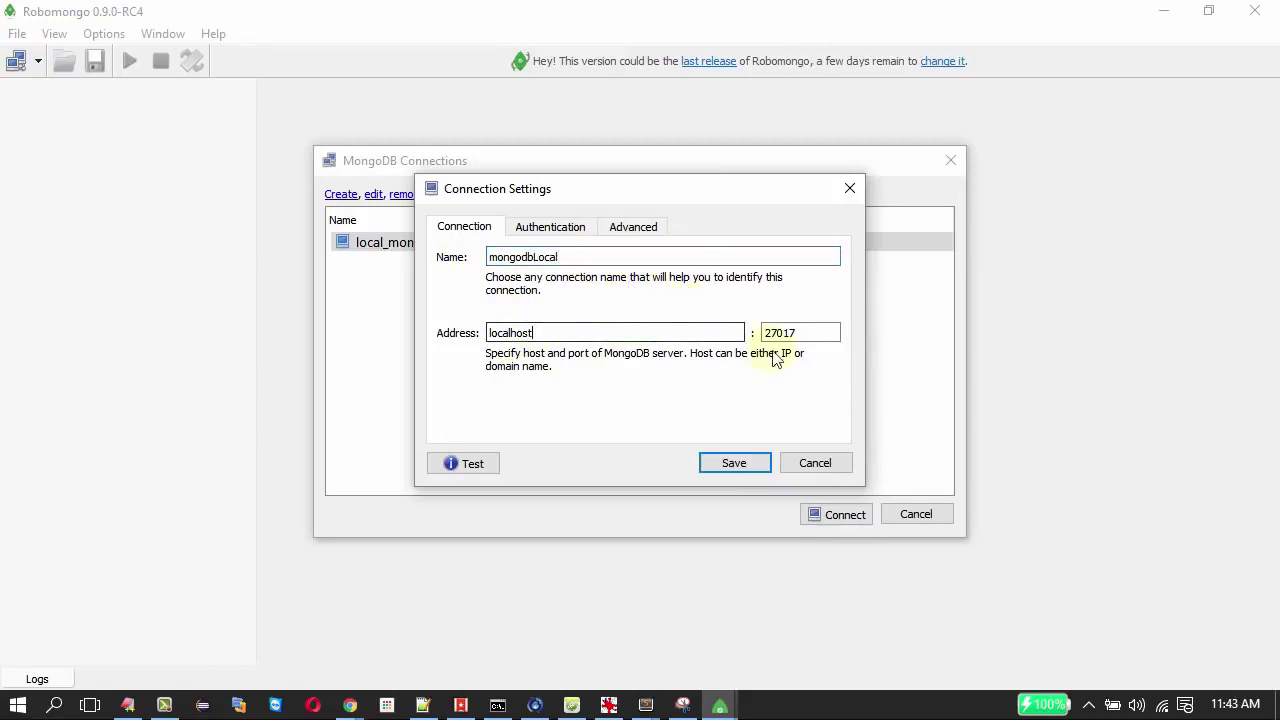
- Keep the address localhost with port 27017, test the new connection and save it
{"action": "left_click_drag", "start_coordinate": [566, 337], "coordinate": [434, 352]}
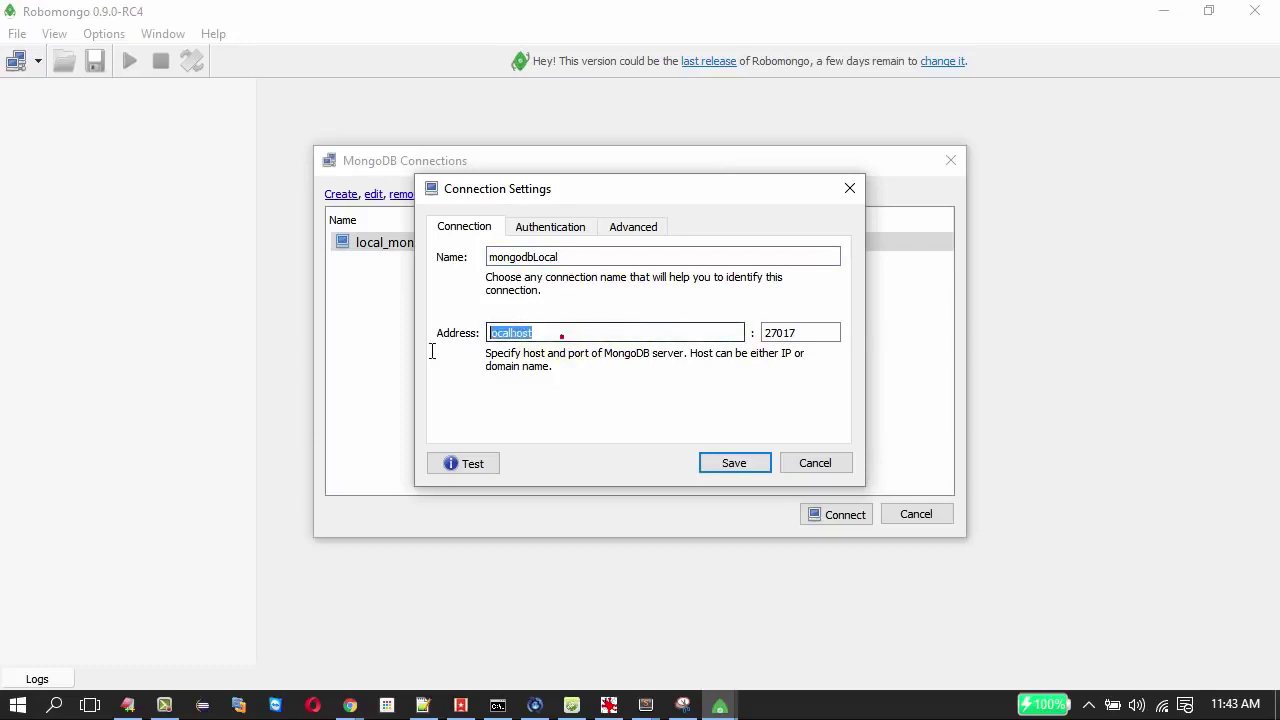
{"action": "double_click", "coordinate": [798, 338]}
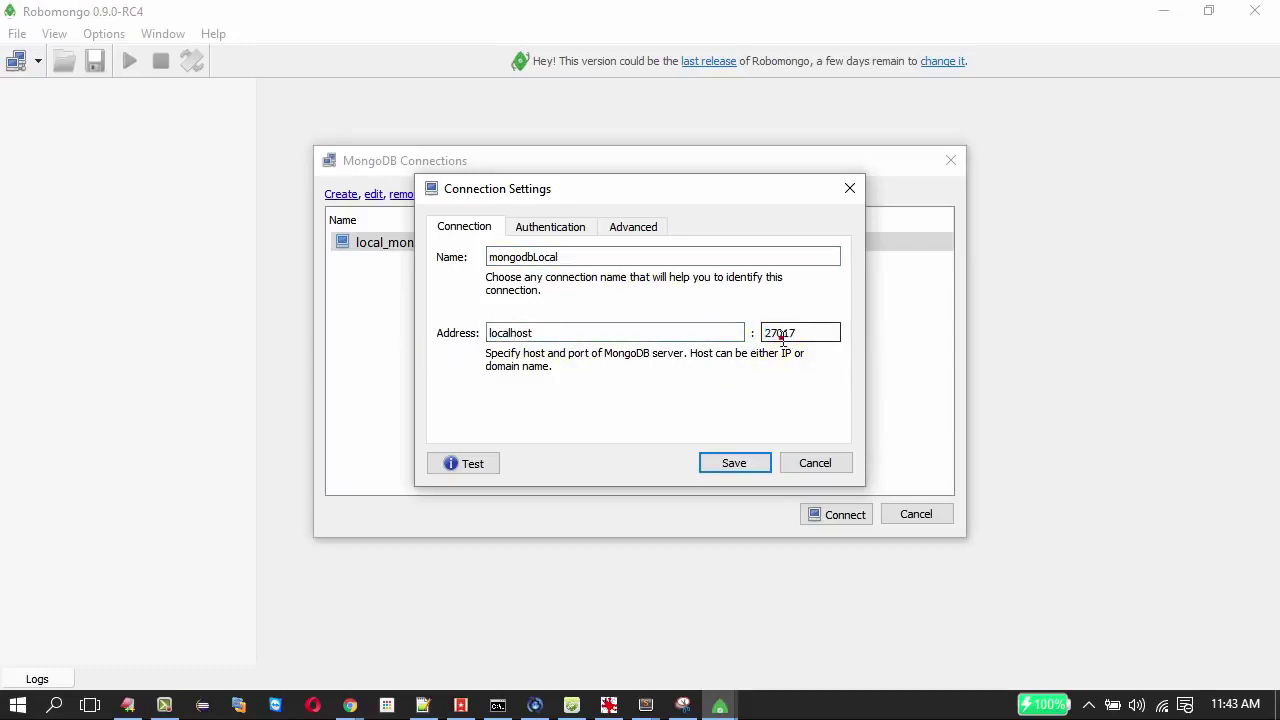
{"action": "double_click", "coordinate": [779, 337]}
{"action": "left_click", "coordinate": [575, 331]}
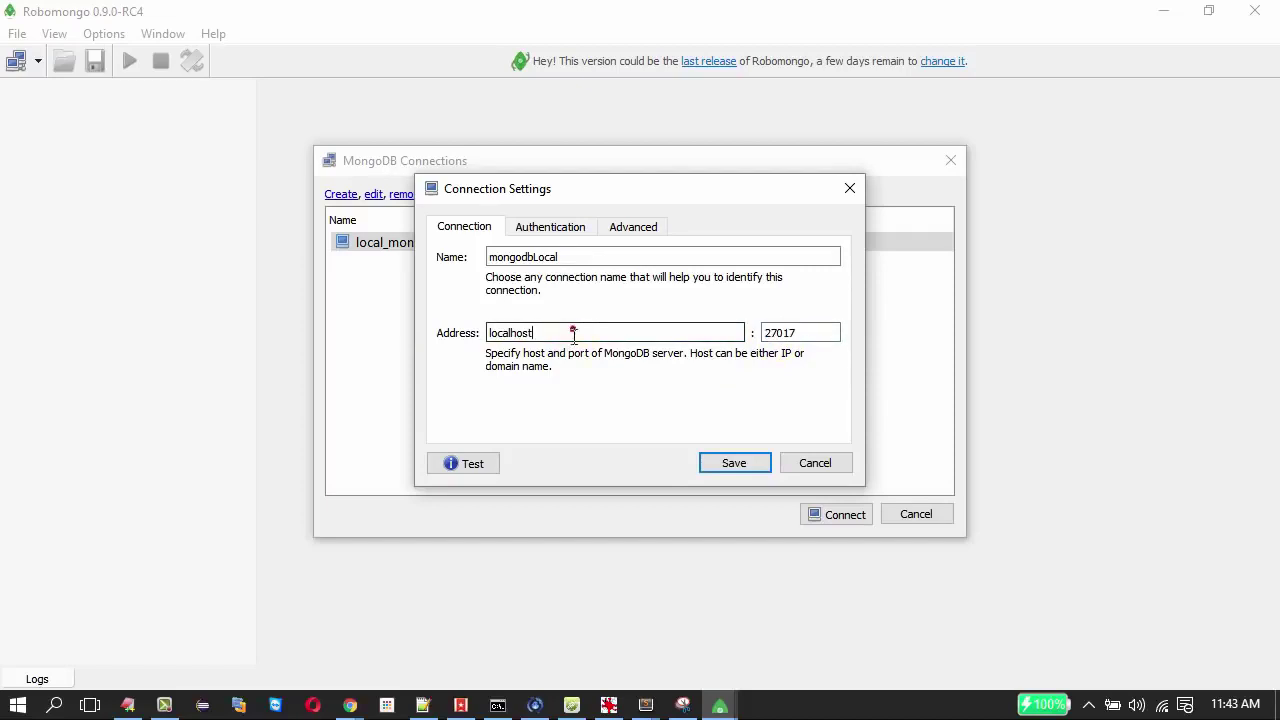
{"action": "left_click", "coordinate": [460, 456]}
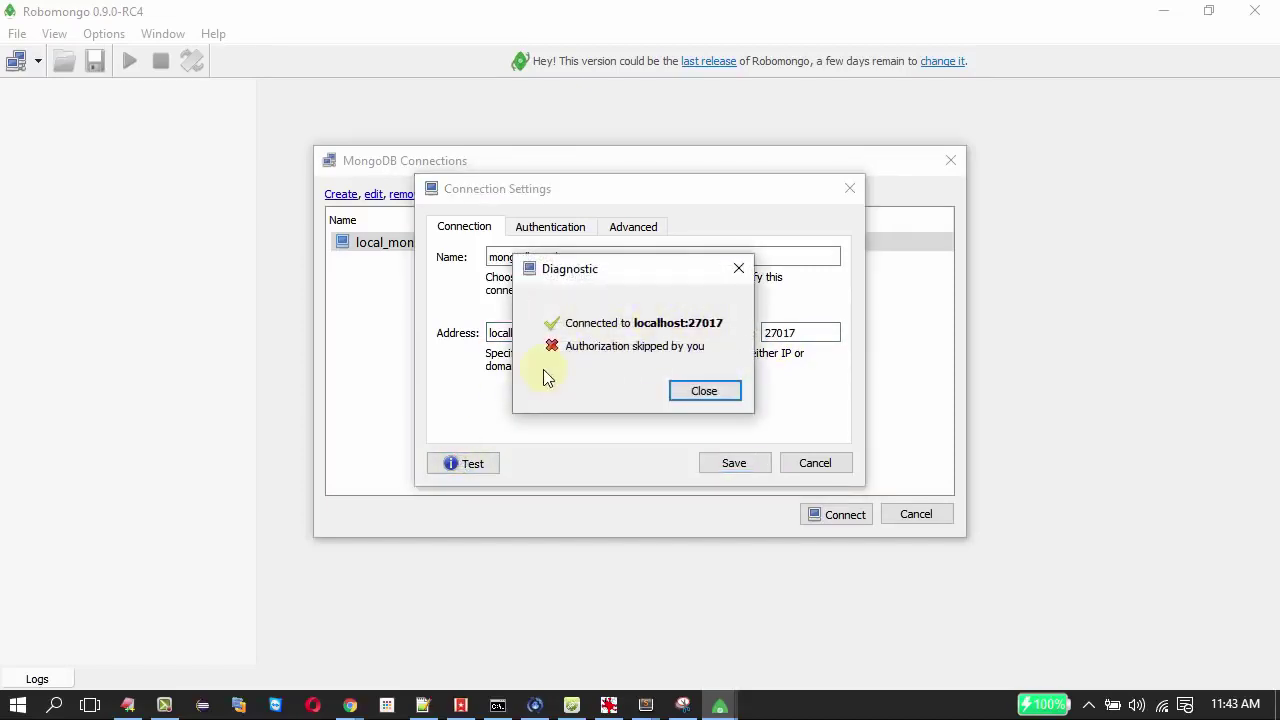
{"action": "left_click", "coordinate": [711, 391]}
{"action": "left_click", "coordinate": [736, 465]}
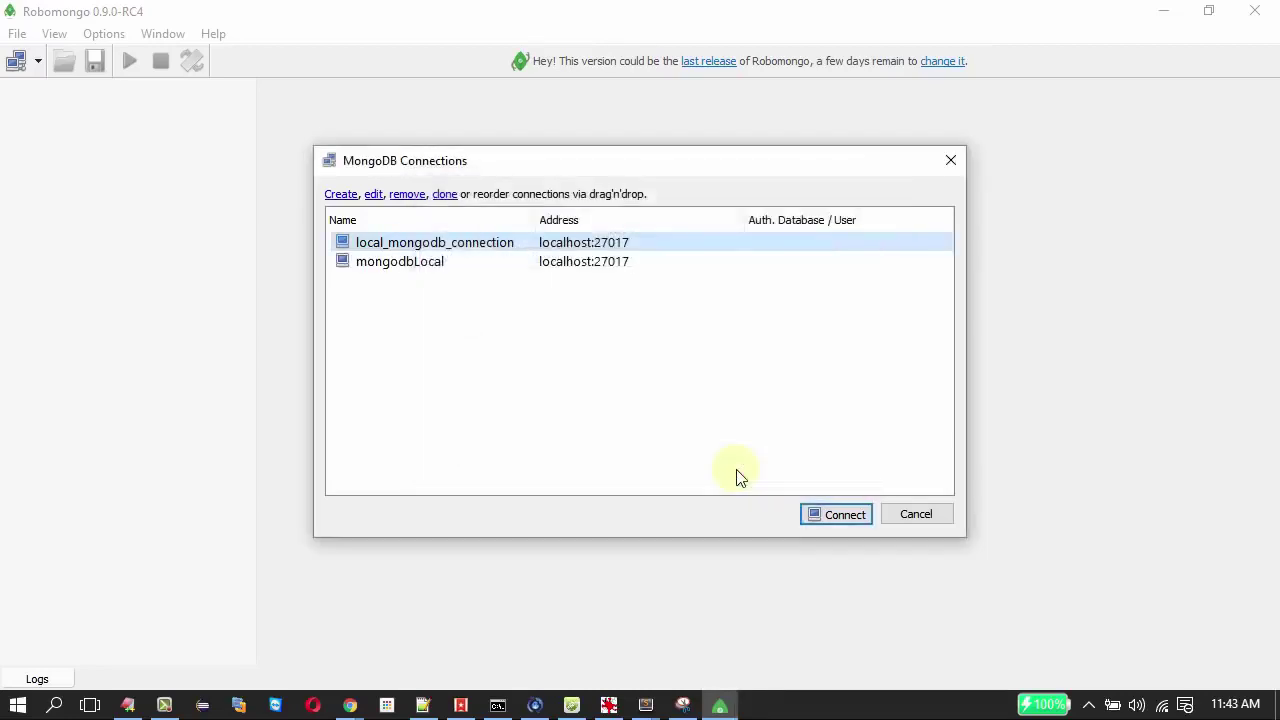
- Connect to mongodbLocal and create a database named DB_CRUDDEMO on that server
{"action": "left_click", "coordinate": [400, 268]}
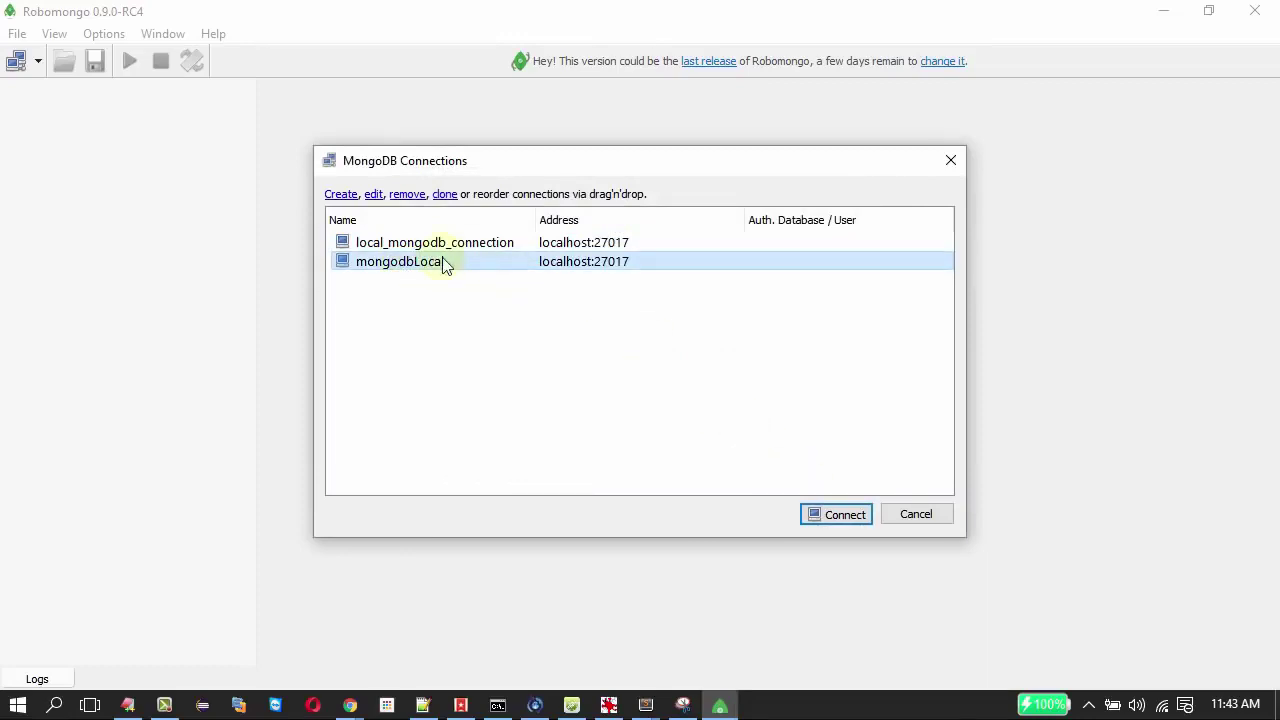
{"action": "left_click", "coordinate": [846, 517]}
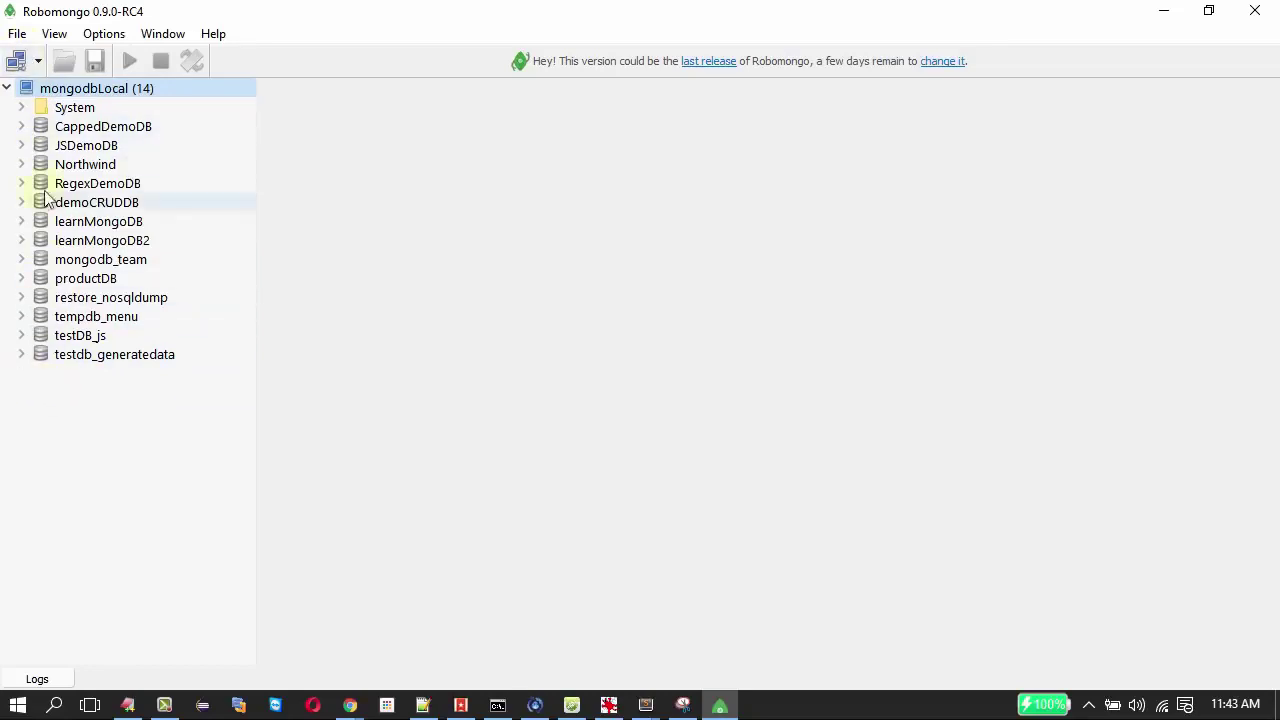
{"action": "right_click", "coordinate": [78, 91]}
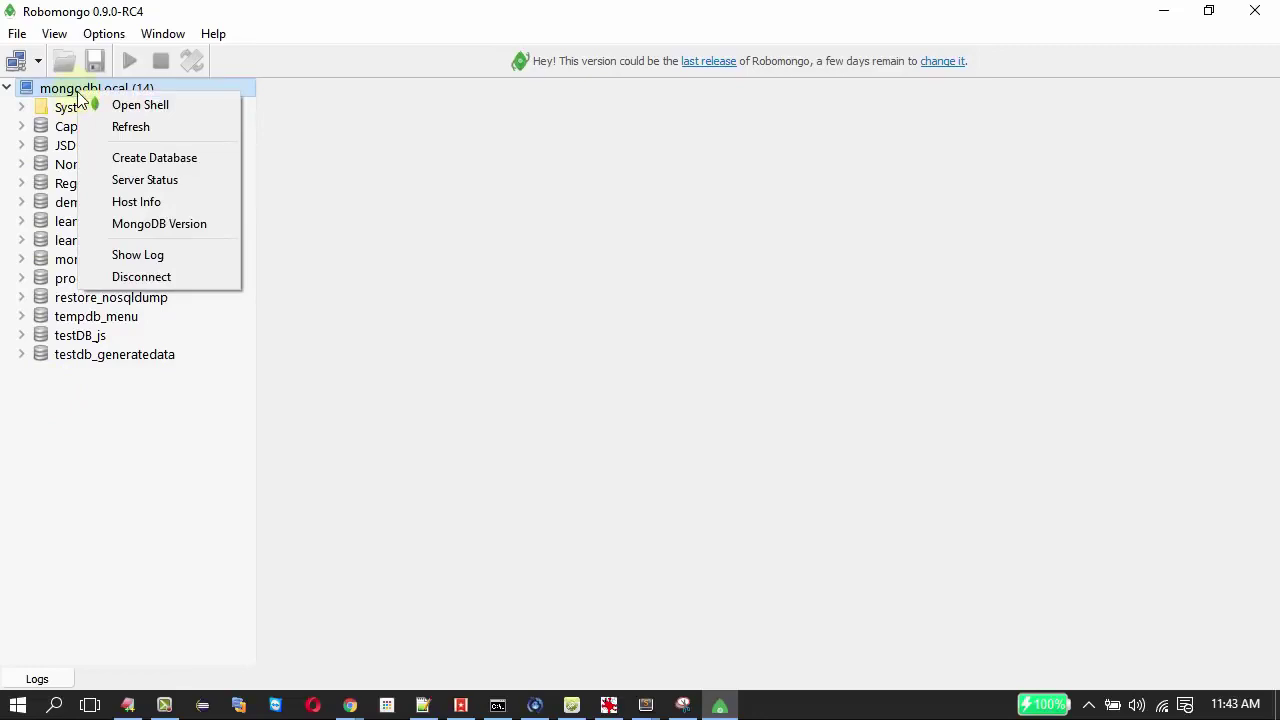
{"action": "left_click", "coordinate": [143, 160]}
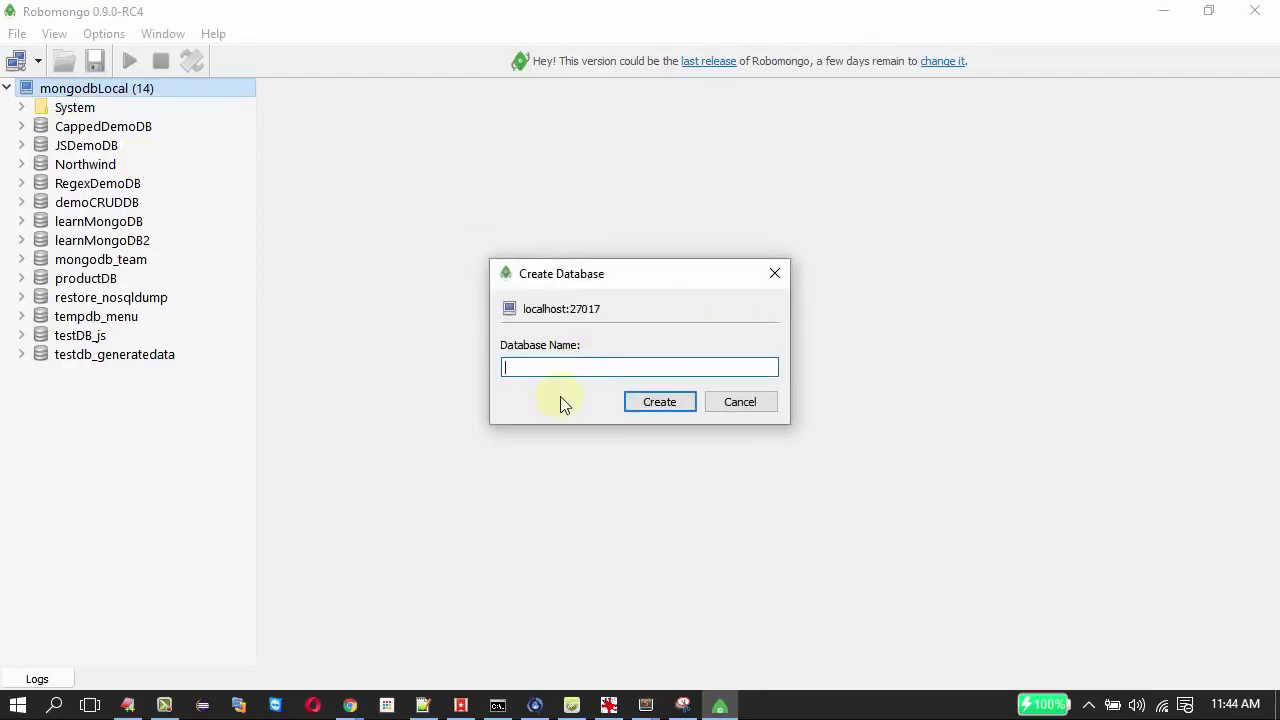
{"action": "type", "text": "DB_CRUDDEMO"}
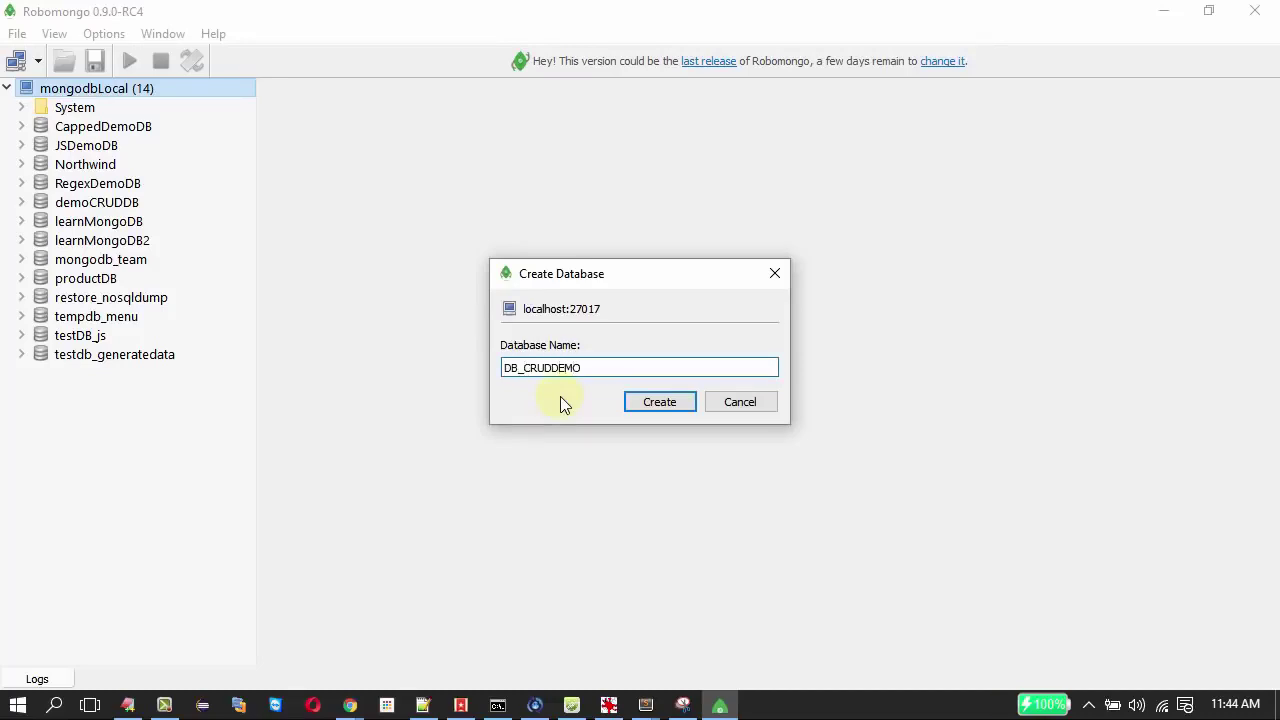
{"action": "key", "text": "Return"}
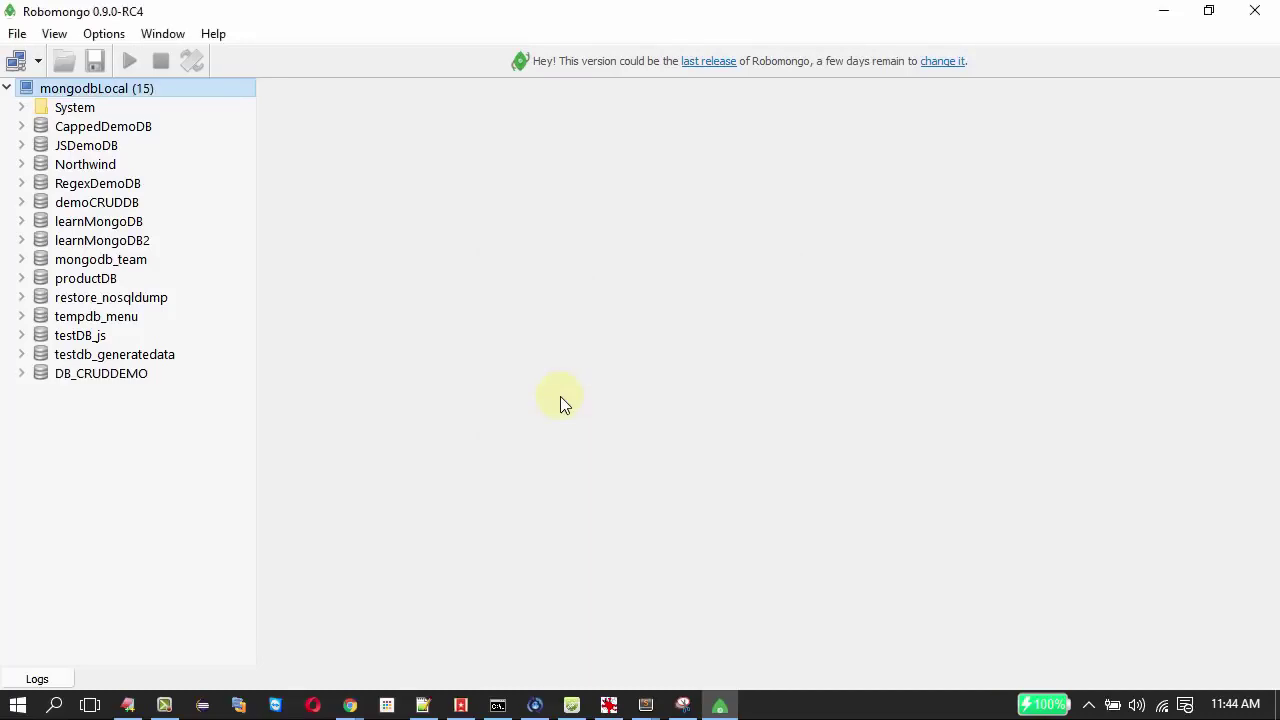
- Create a collection named demo_crud_collection in the DB_CRUDDEMO database
{"action": "left_click", "coordinate": [88, 376]}
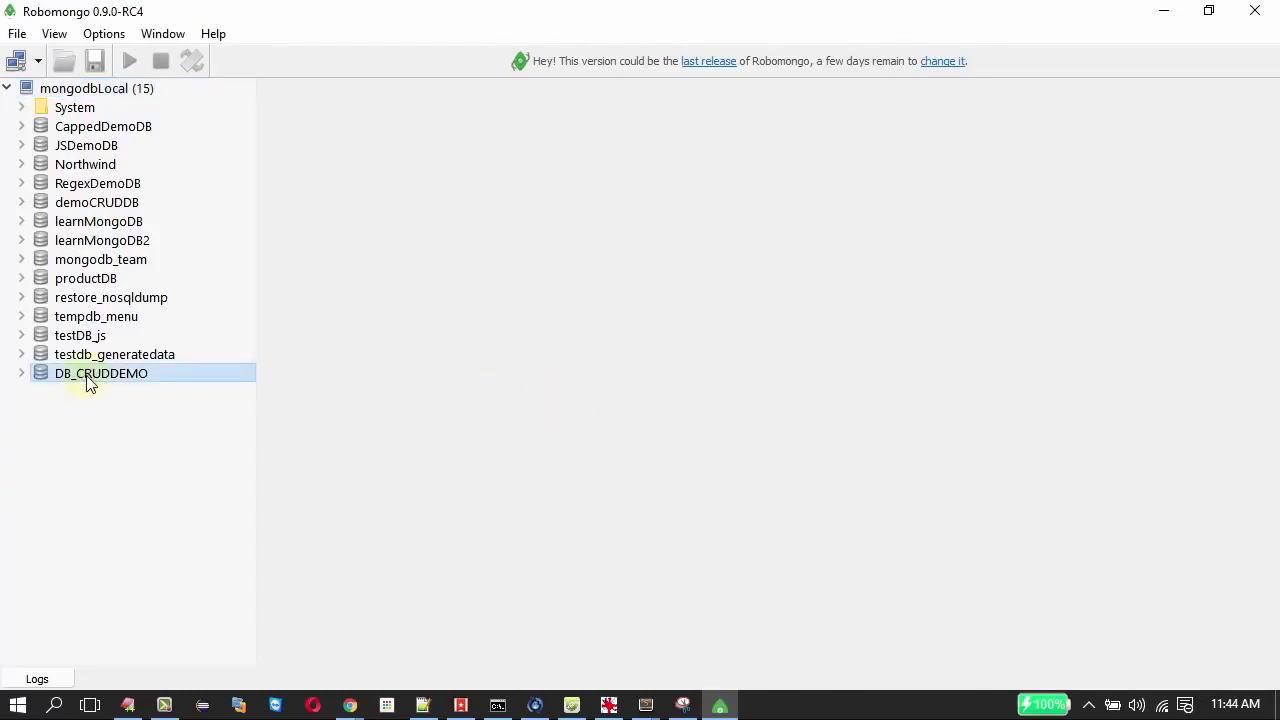
{"action": "left_click", "coordinate": [17, 375]}
{"action": "left_click", "coordinate": [36, 392]}
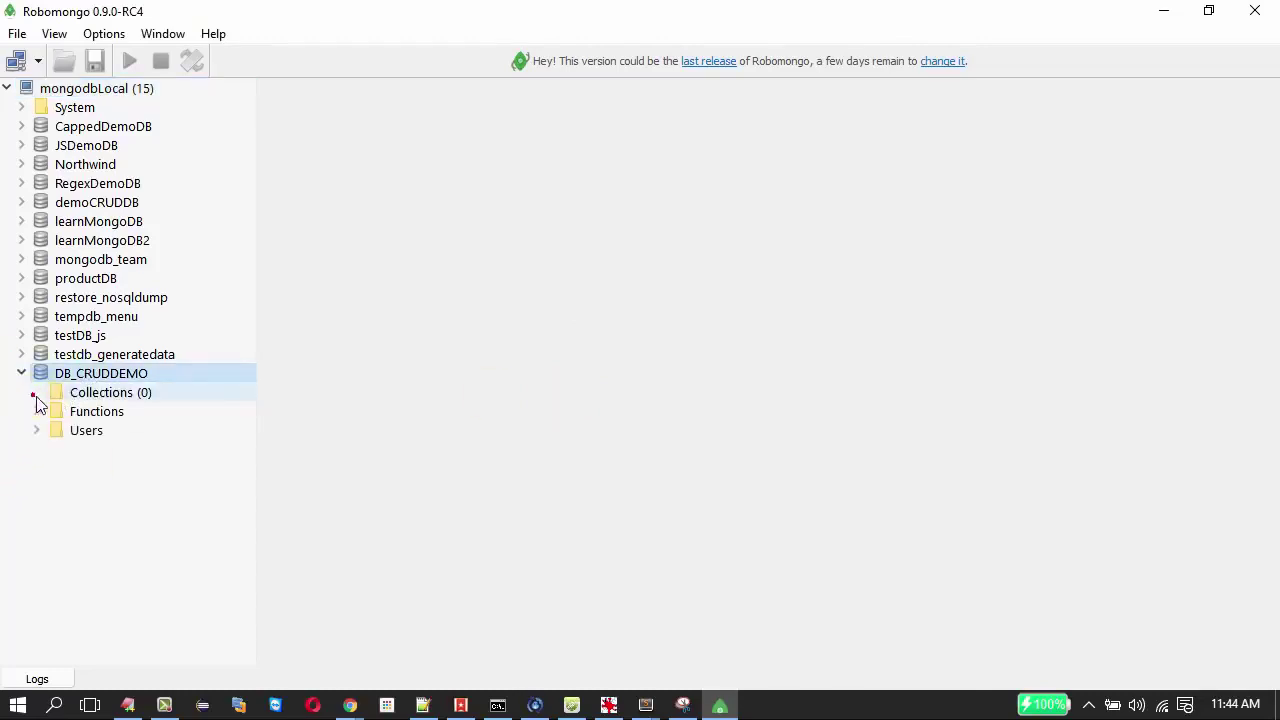
{"action": "right_click", "coordinate": [112, 396]}
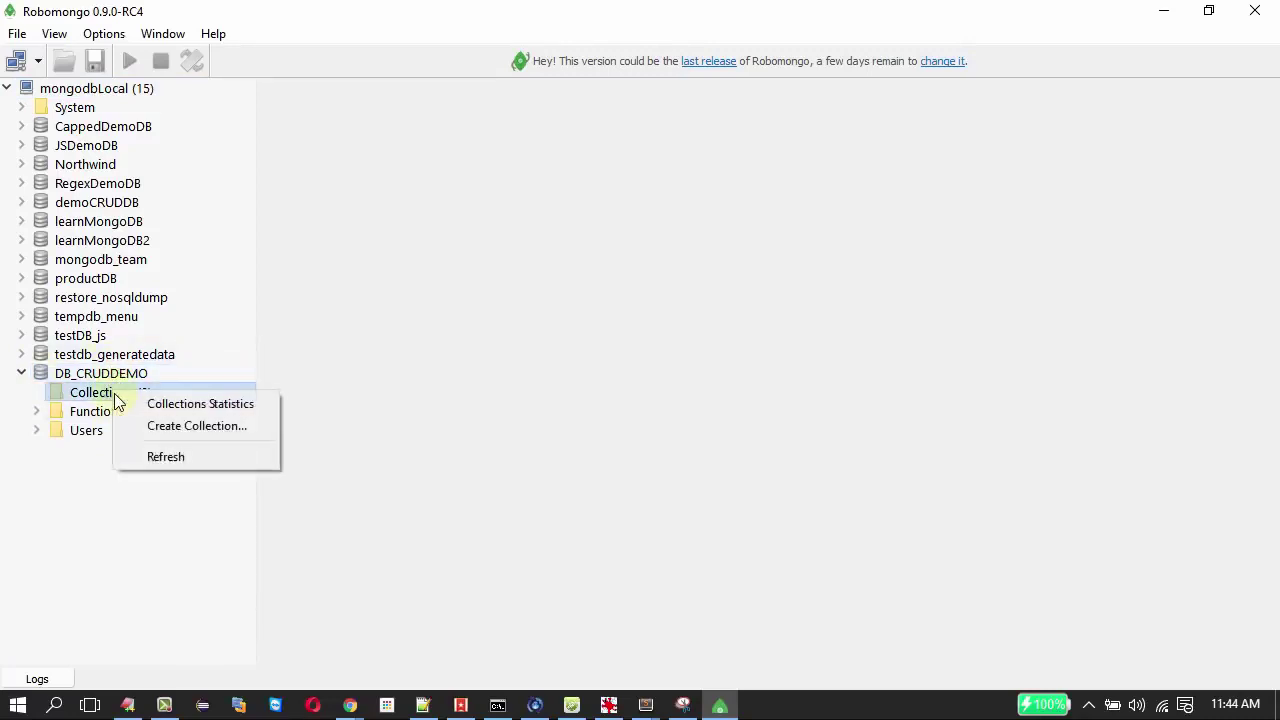
{"action": "left_click", "coordinate": [162, 434]}
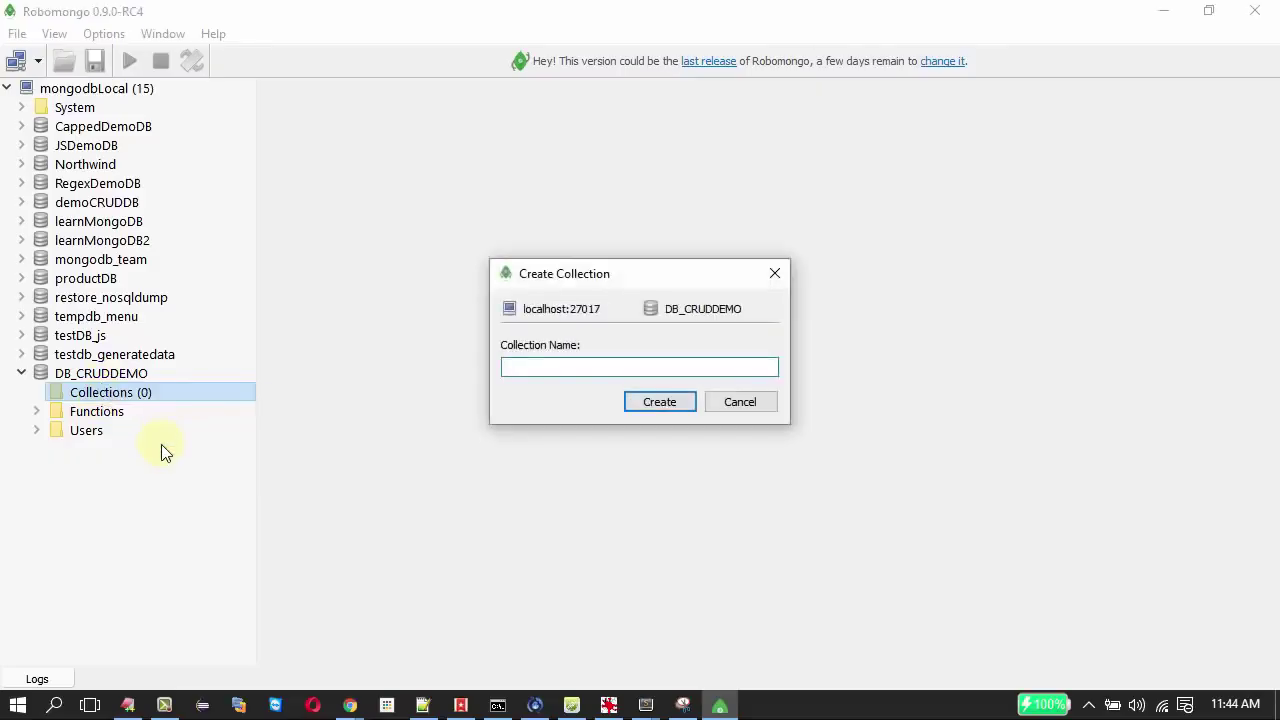
{"action": "left_click", "coordinate": [545, 370]}
{"action": "type", "text": "d"}
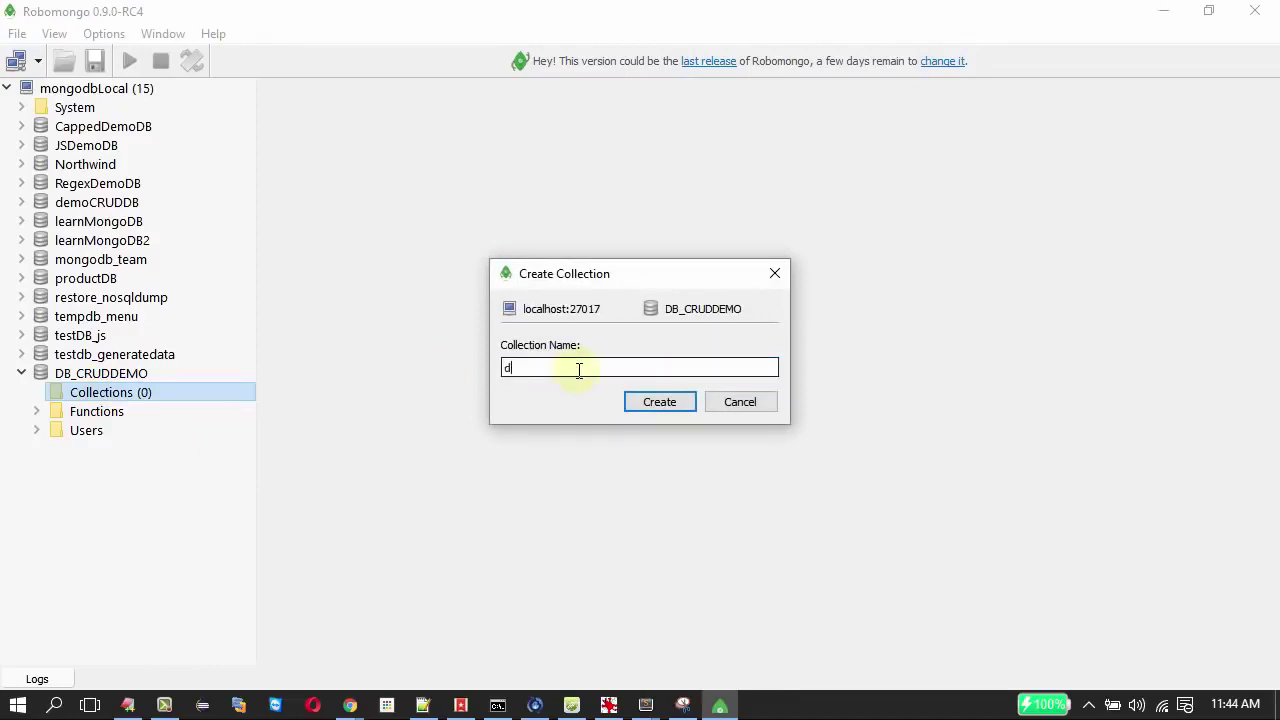
{"action": "type", "text": "emo_crud_collection"}
{"action": "key", "text": "Return"}
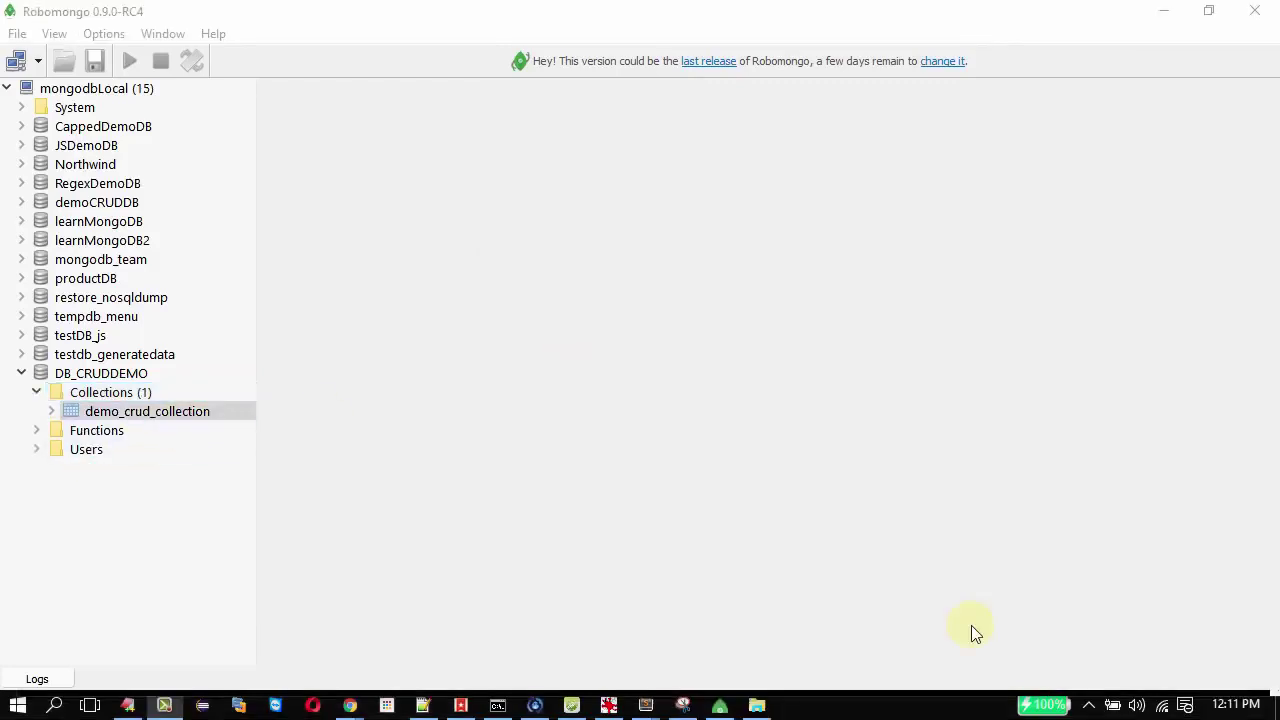
- View the documents in demo_crud_collection and check the CRUD topic list on the presentation slide
{"action": "double_click", "coordinate": [183, 412]}
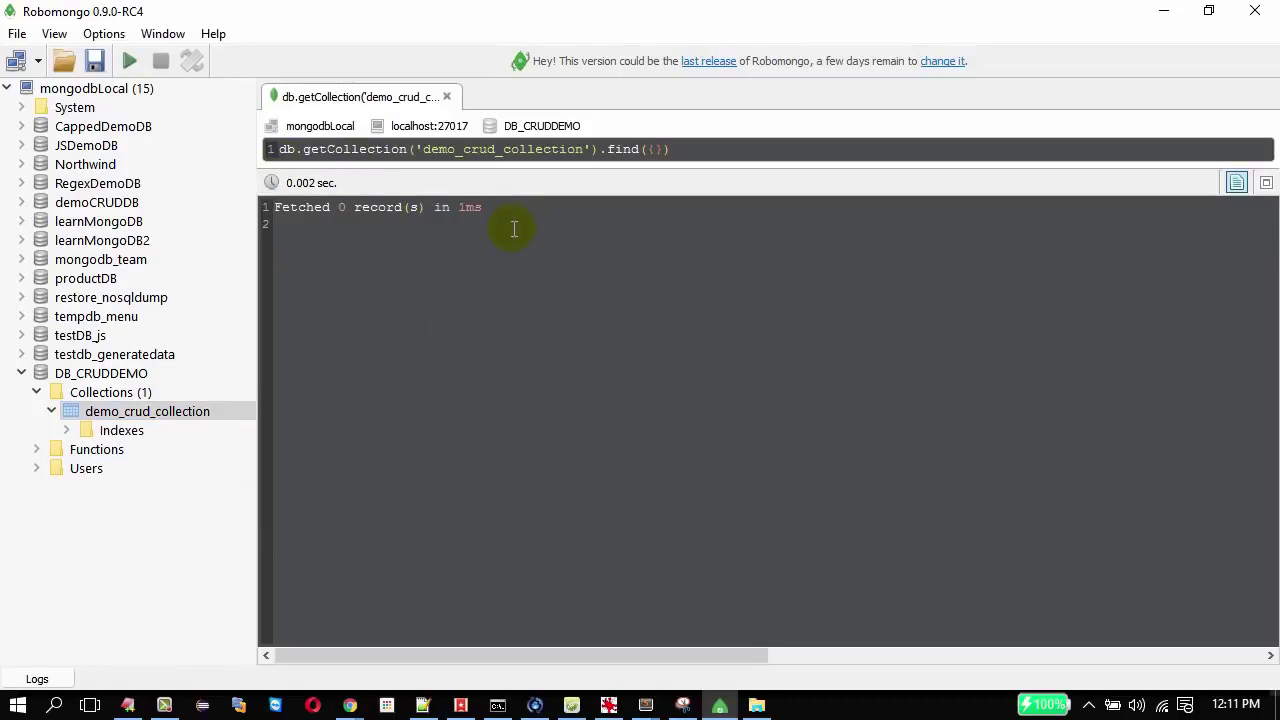
{"action": "key", "text": "alt+Tab"}
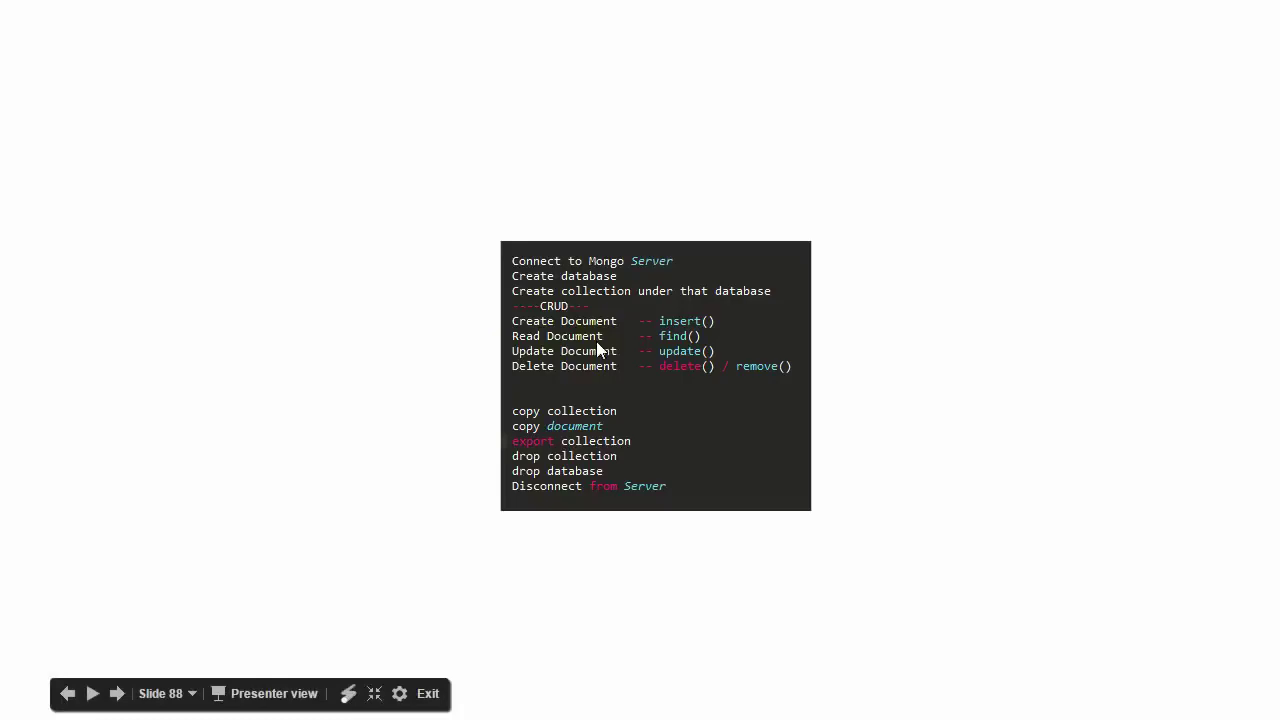
{"action": "key", "text": "alt+Tab"}
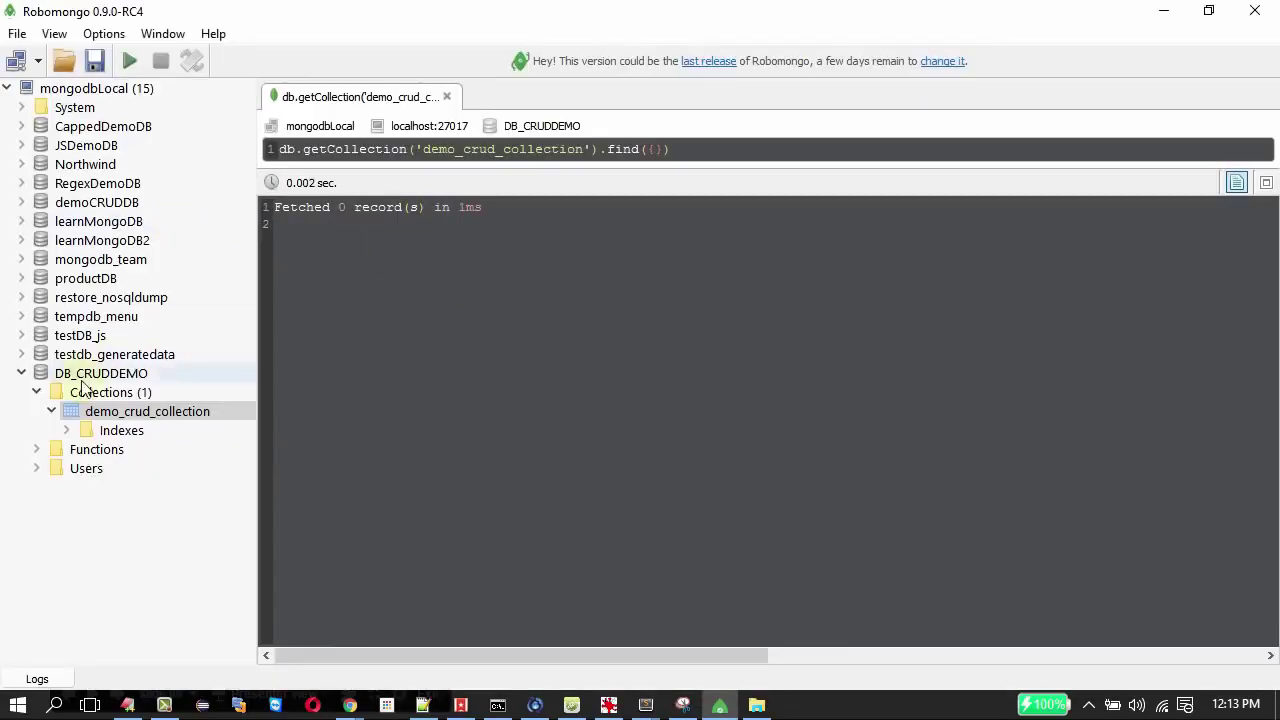
- Start inserting a document into demo_crud_collection and place the cursor on the empty line between the braces
{"action": "right_click", "coordinate": [131, 418]}
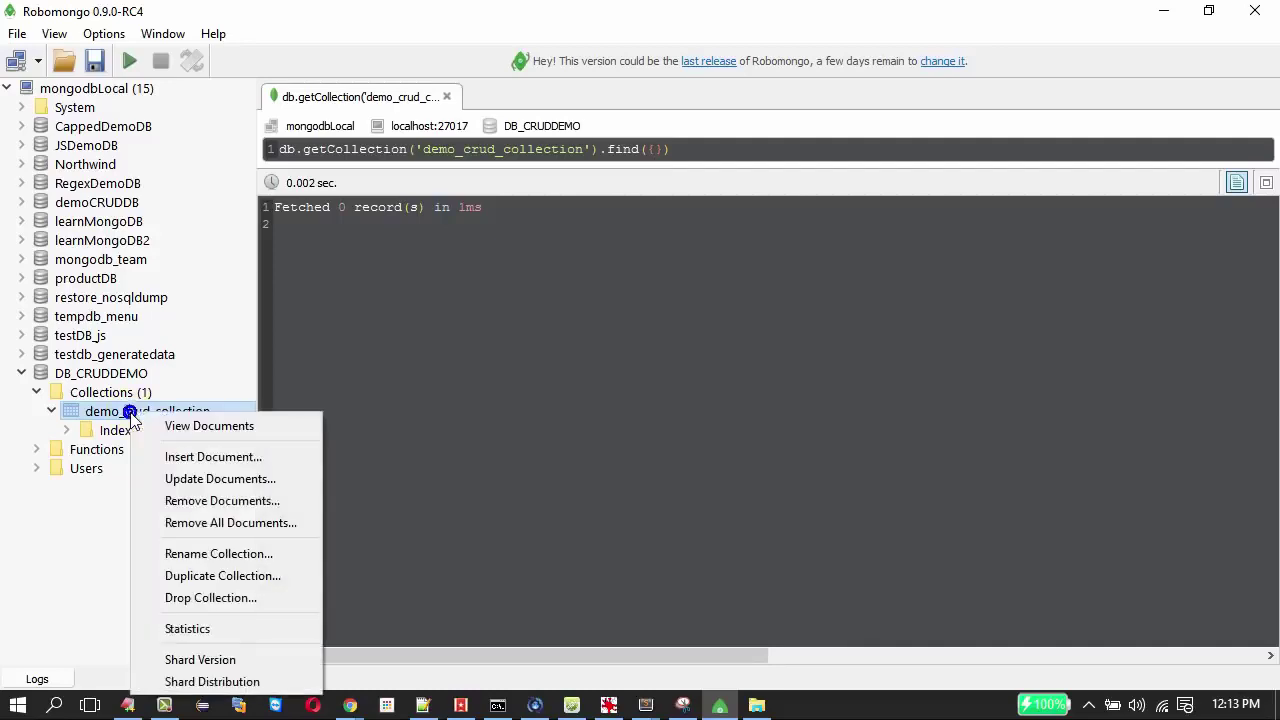
{"action": "left_click", "coordinate": [200, 456]}
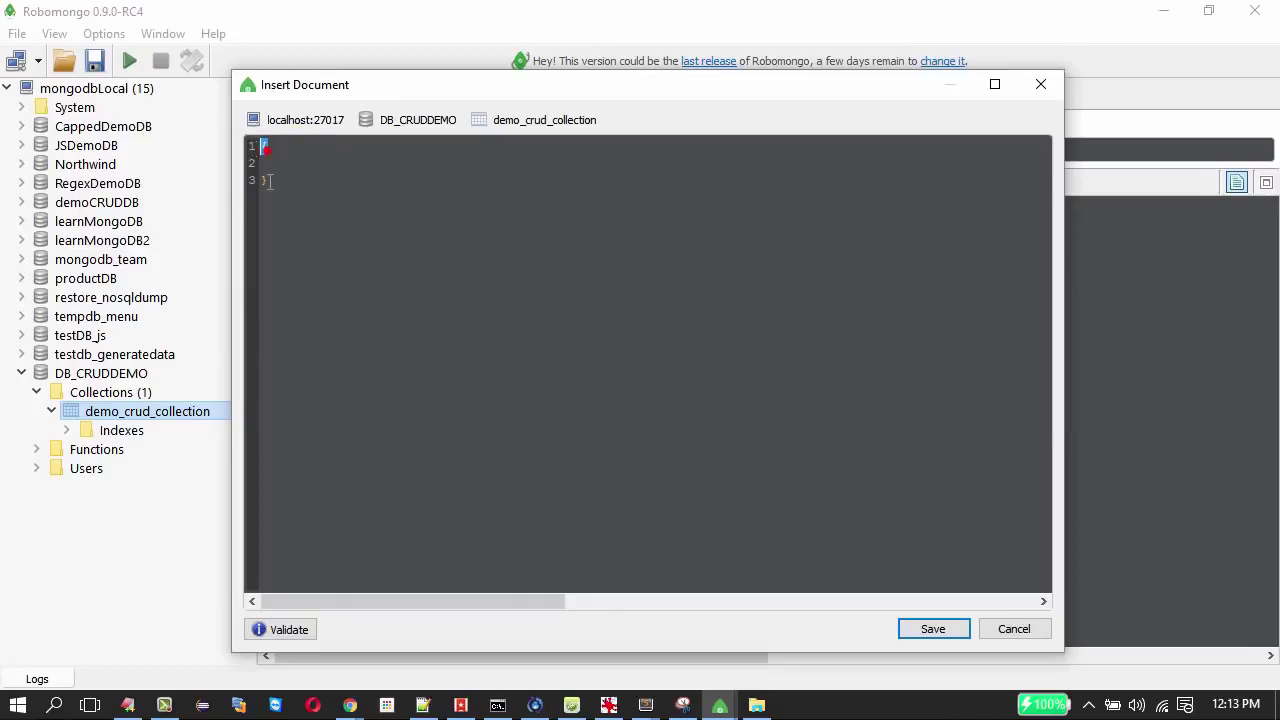
{"action": "left_click", "coordinate": [267, 177]}
{"action": "left_click", "coordinate": [265, 178]}
{"action": "left_click", "coordinate": [300, 168]}
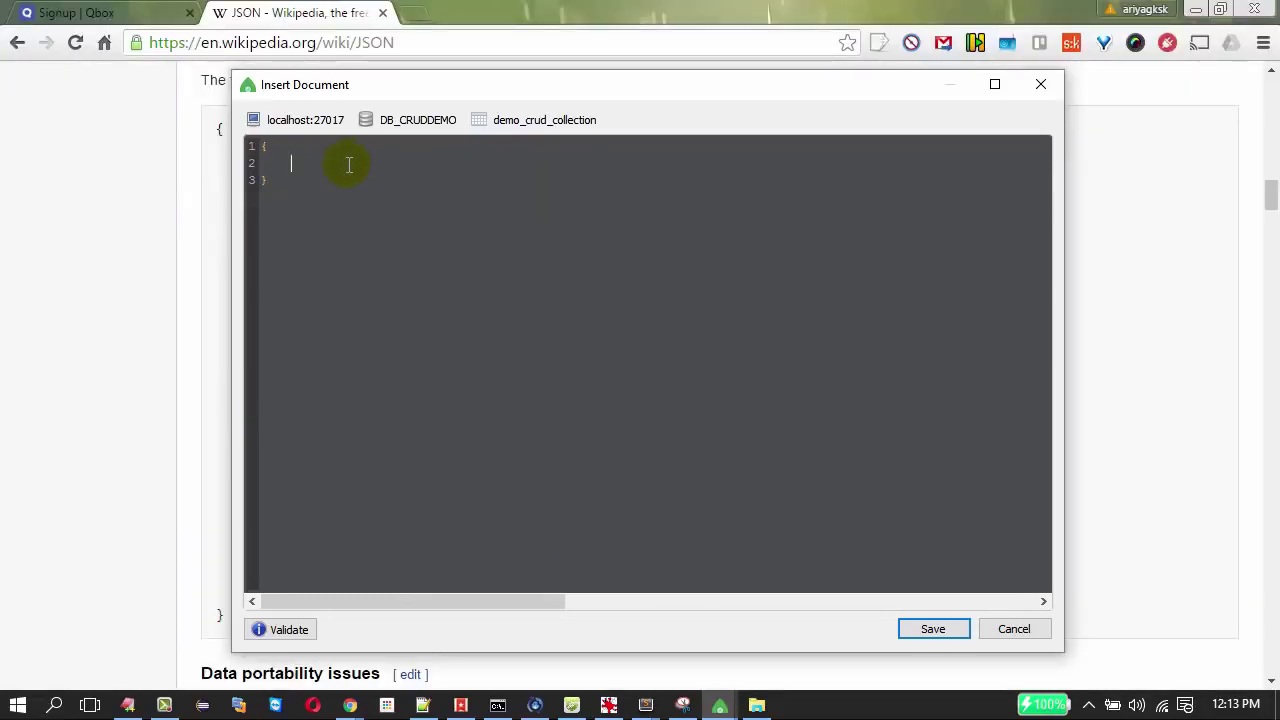
- Copy the complete JSON person example from the Wikipedia JSON page in Chrome and paste it into Robomongo's new document
{"action": "key", "text": "alt+Tab"}
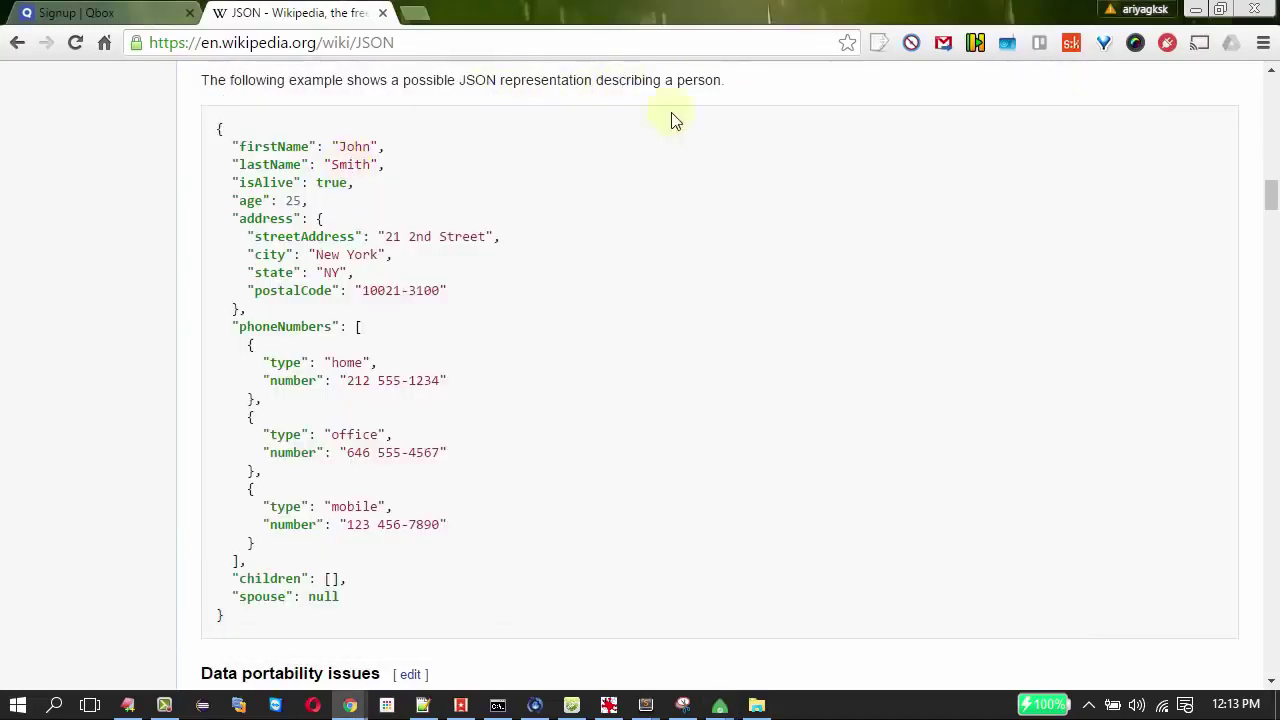
{"action": "left_click_drag", "start_coordinate": [216, 122], "coordinate": [240, 634]}
{"action": "key", "text": "ctrl+c"}
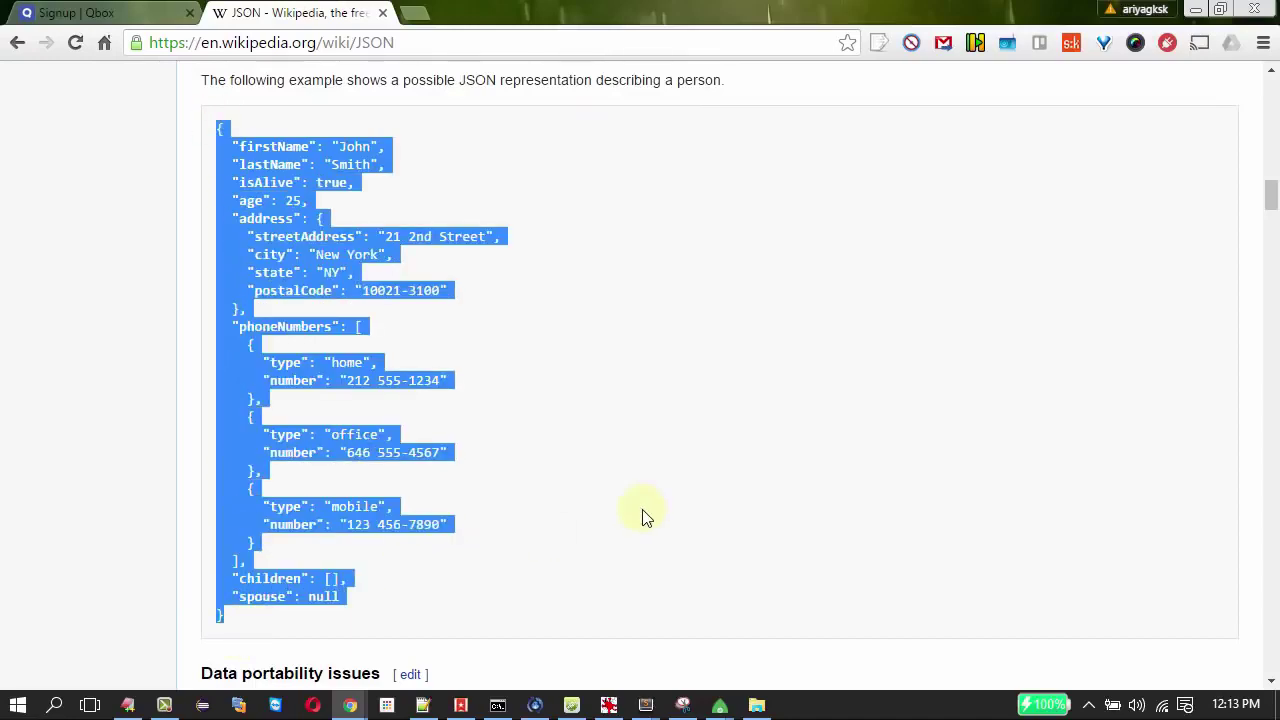
{"action": "key", "text": "alt+Tab"}
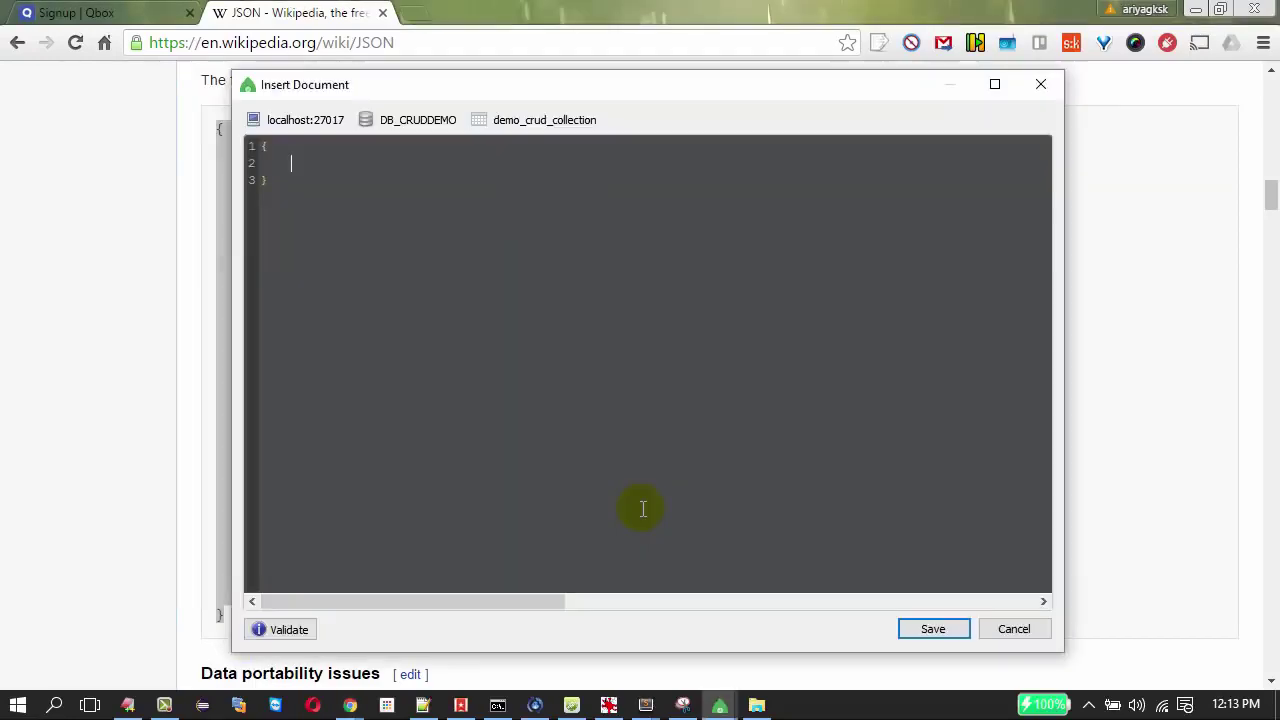
{"action": "key", "text": "ctrl+v"}
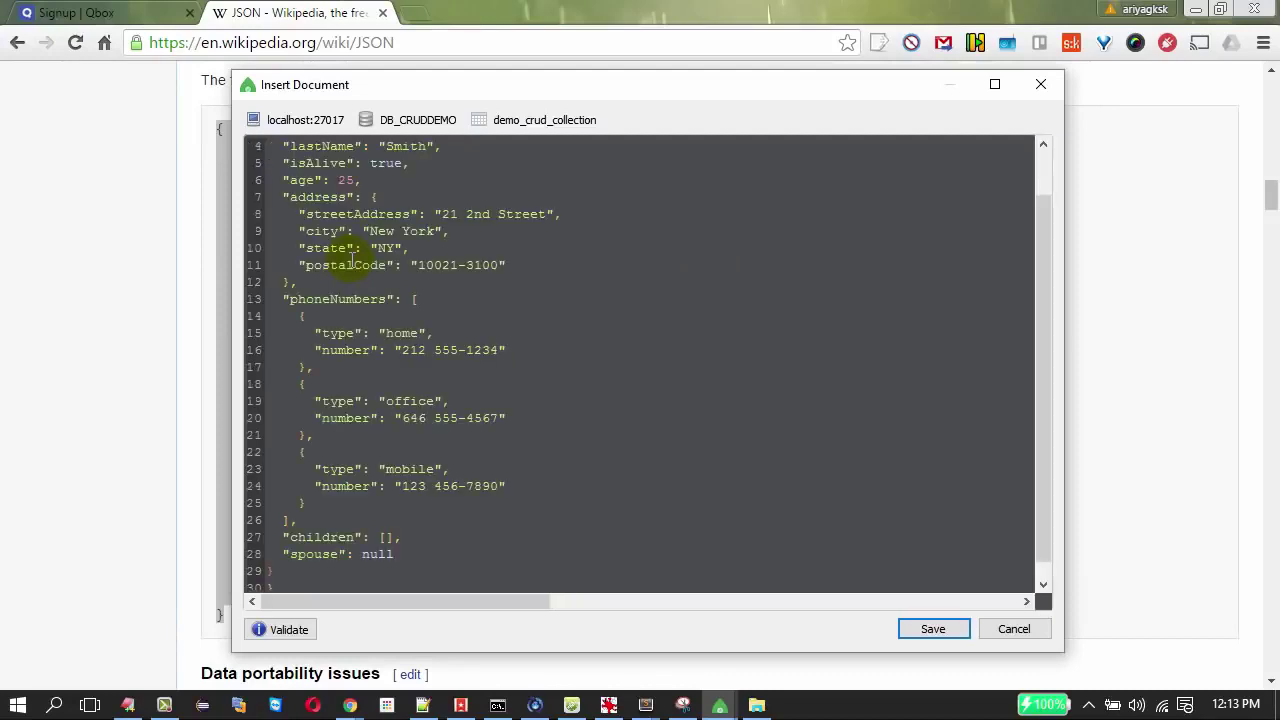
{"action": "scroll", "coordinate": [386, 268], "scroll_direction": "up", "scroll_amount": 1}
{"action": "scroll", "coordinate": [300, 565], "scroll_direction": "down", "scroll_amount": 1}
{"action": "scroll", "coordinate": [320, 534], "scroll_direction": "up", "scroll_amount": 1}
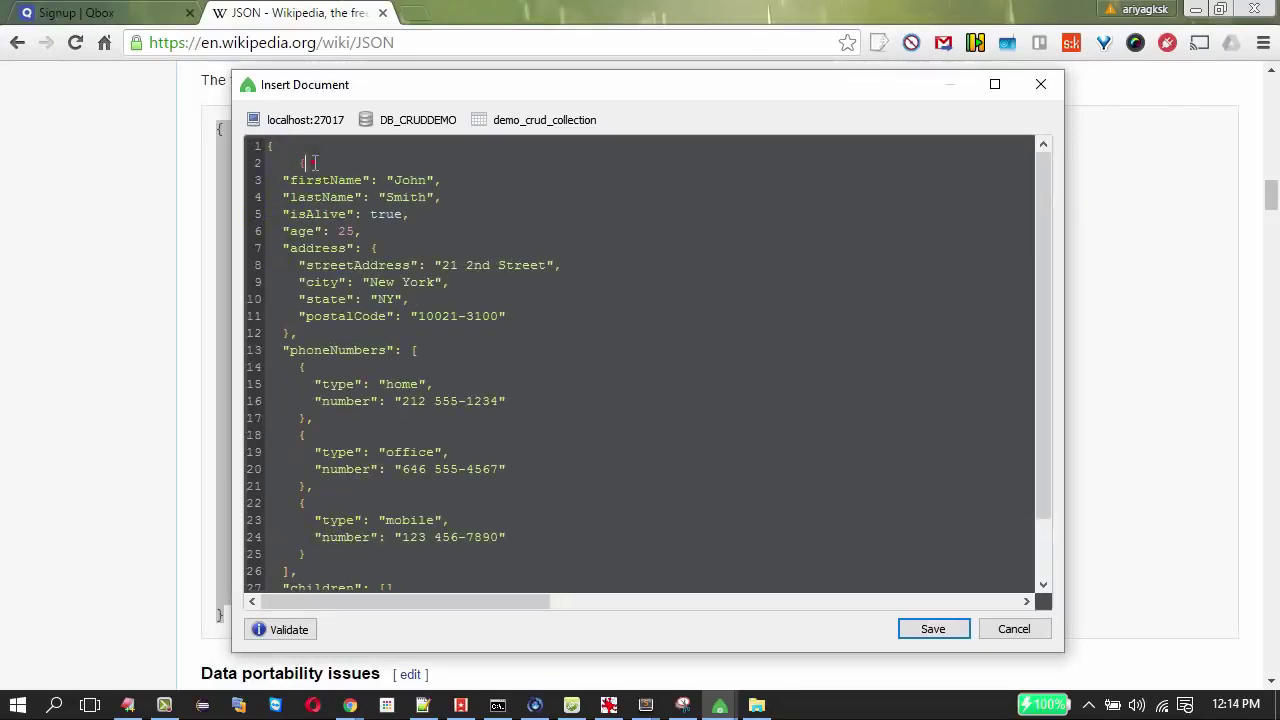
- Remove the duplicate pair of enclosing braces from the pasted JSON and validate the document
{"action": "scroll", "coordinate": [316, 360], "scroll_direction": "down", "scroll_amount": 2}
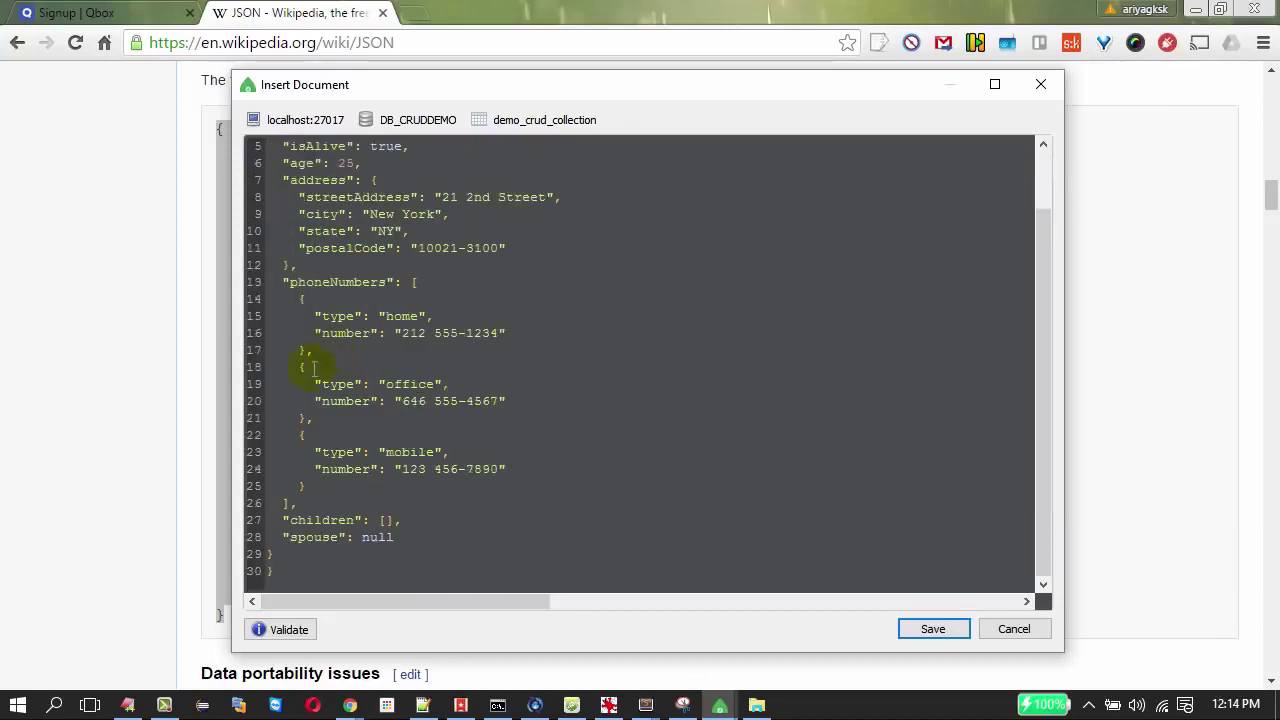
{"action": "left_click", "coordinate": [284, 556]}
{"action": "key", "text": "BackSpace"}
{"action": "scroll", "coordinate": [402, 547], "scroll_direction": "up", "scroll_amount": 2}
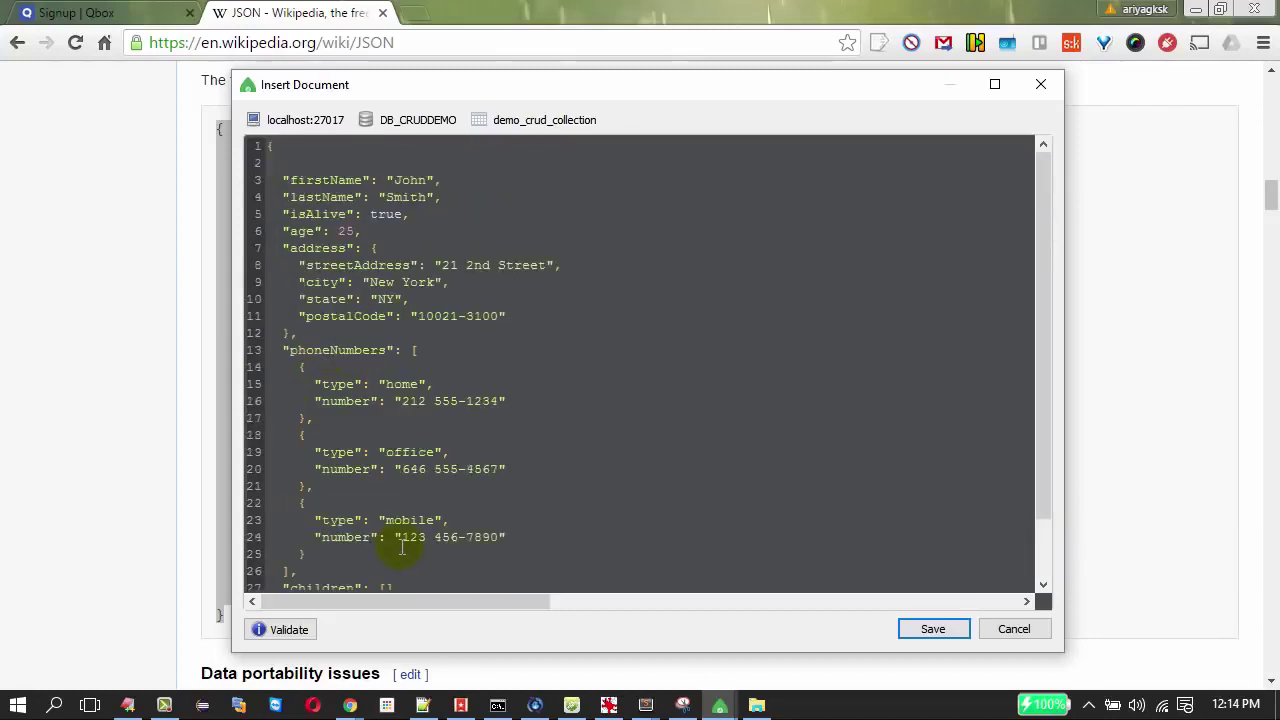
{"action": "left_click", "coordinate": [305, 629]}
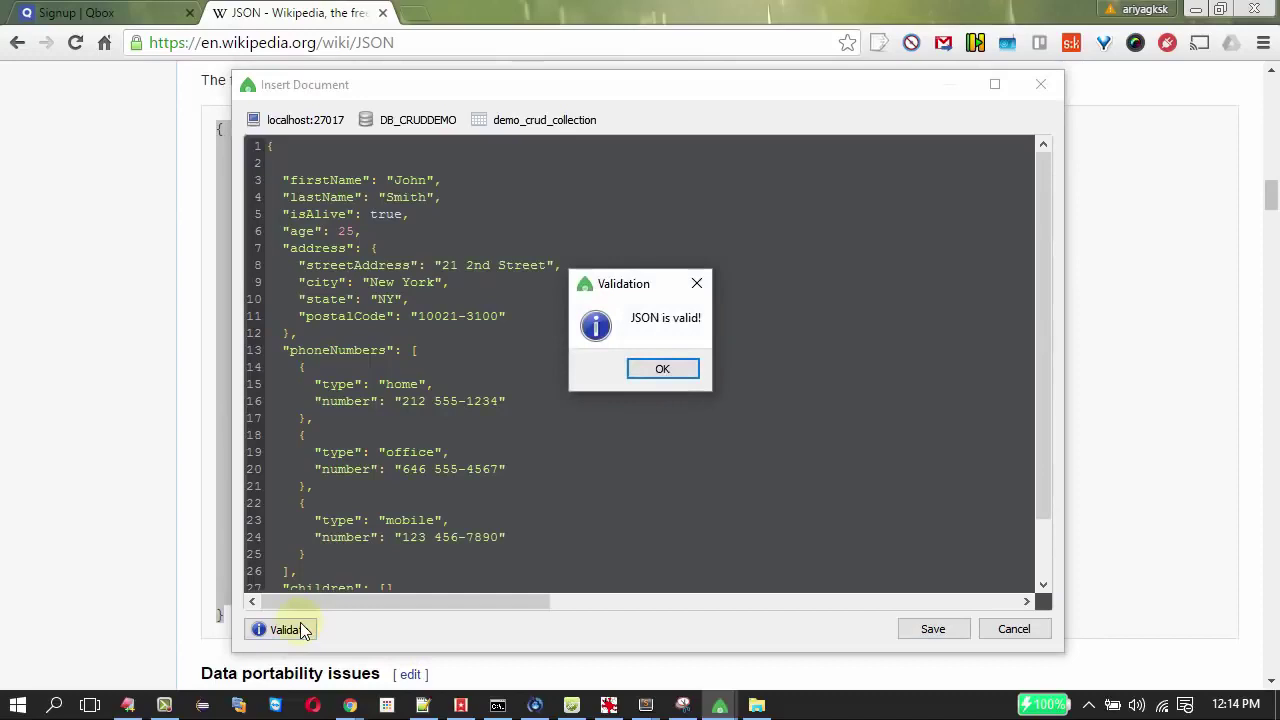
{"action": "left_click", "coordinate": [697, 287]}
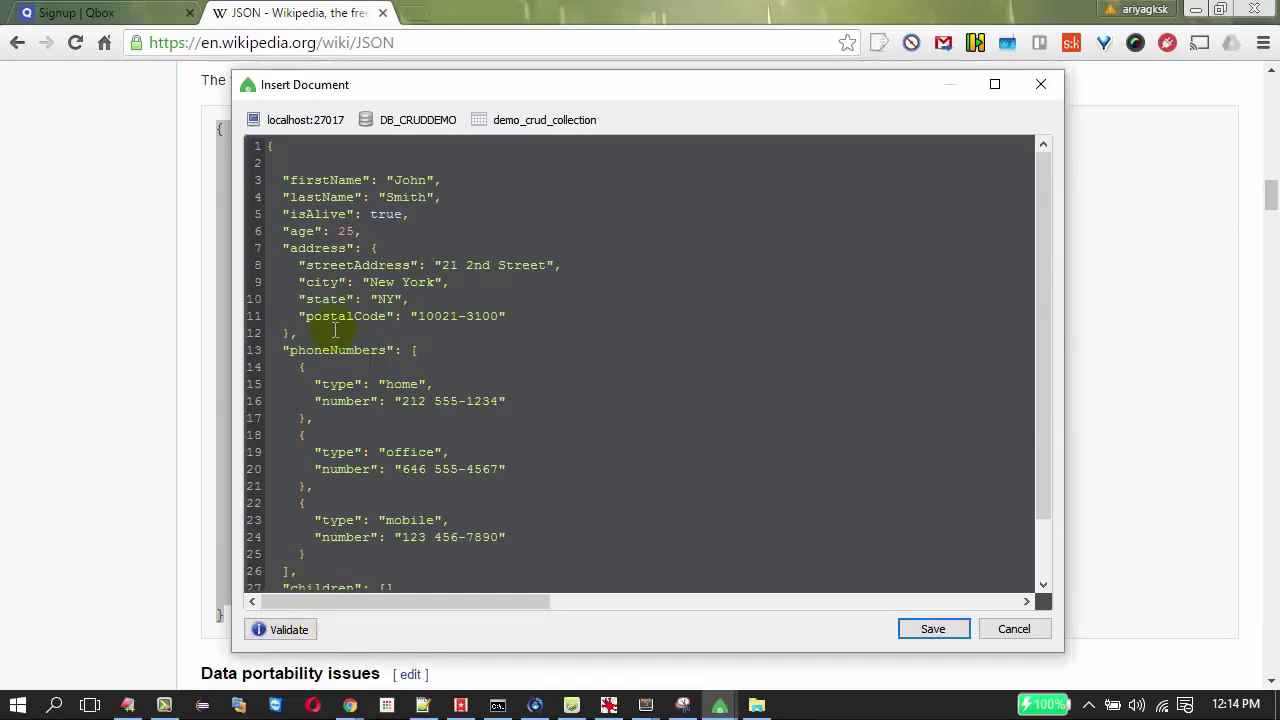
- Try validating the JSON without the address object's closing brace and comma, restore them, and validate again
{"action": "left_click_drag", "start_coordinate": [335, 330], "coordinate": [252, 331]}
{"action": "key", "text": "BackSpace"}
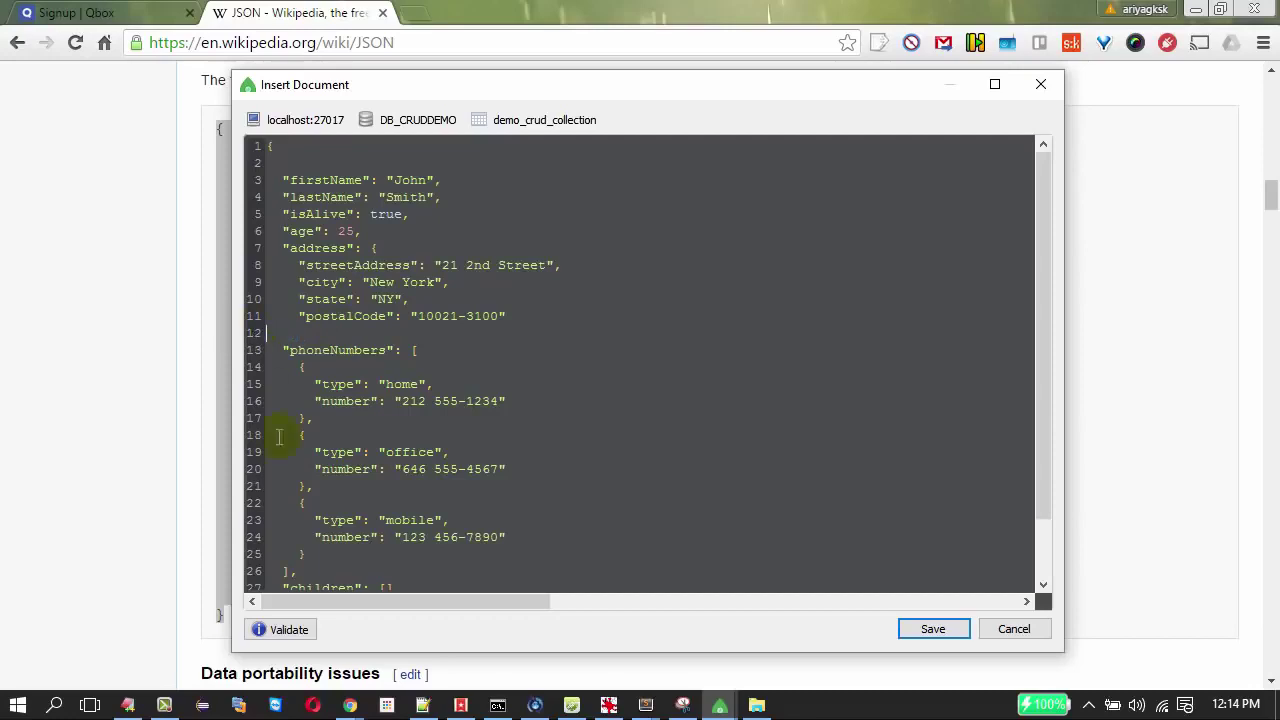
{"action": "left_click", "coordinate": [282, 630]}
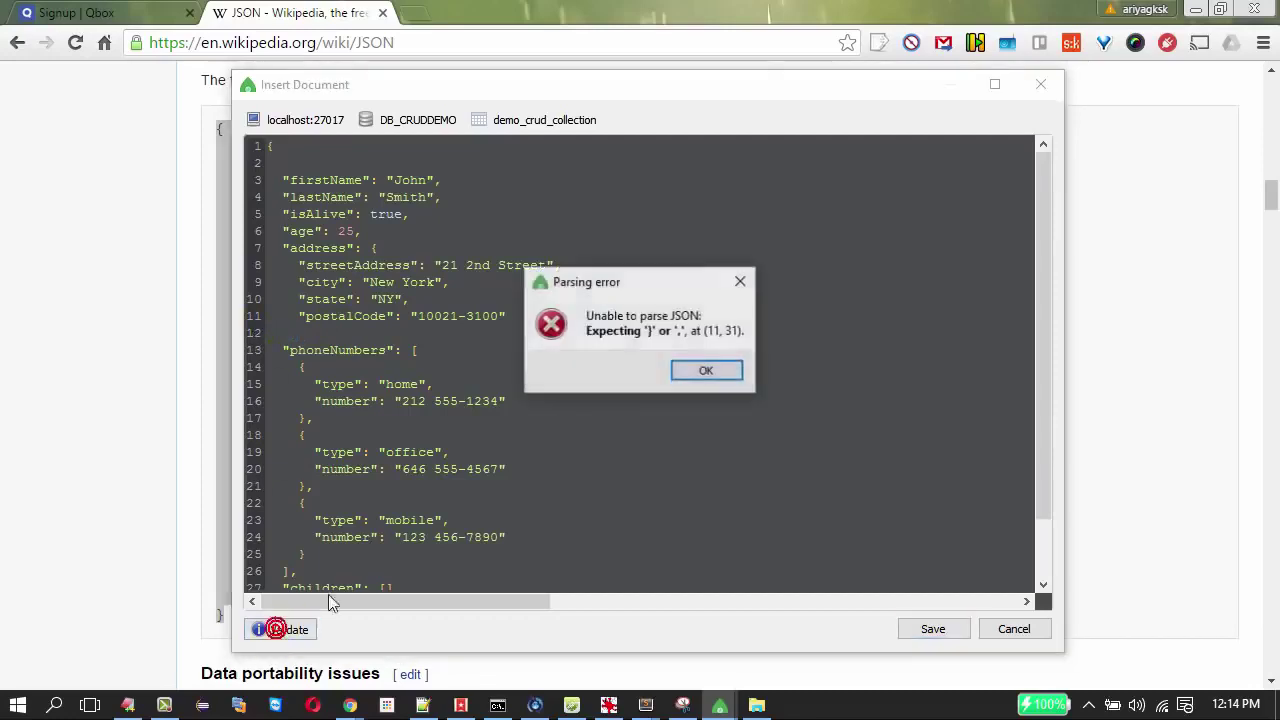
{"action": "left_click", "coordinate": [698, 378]}
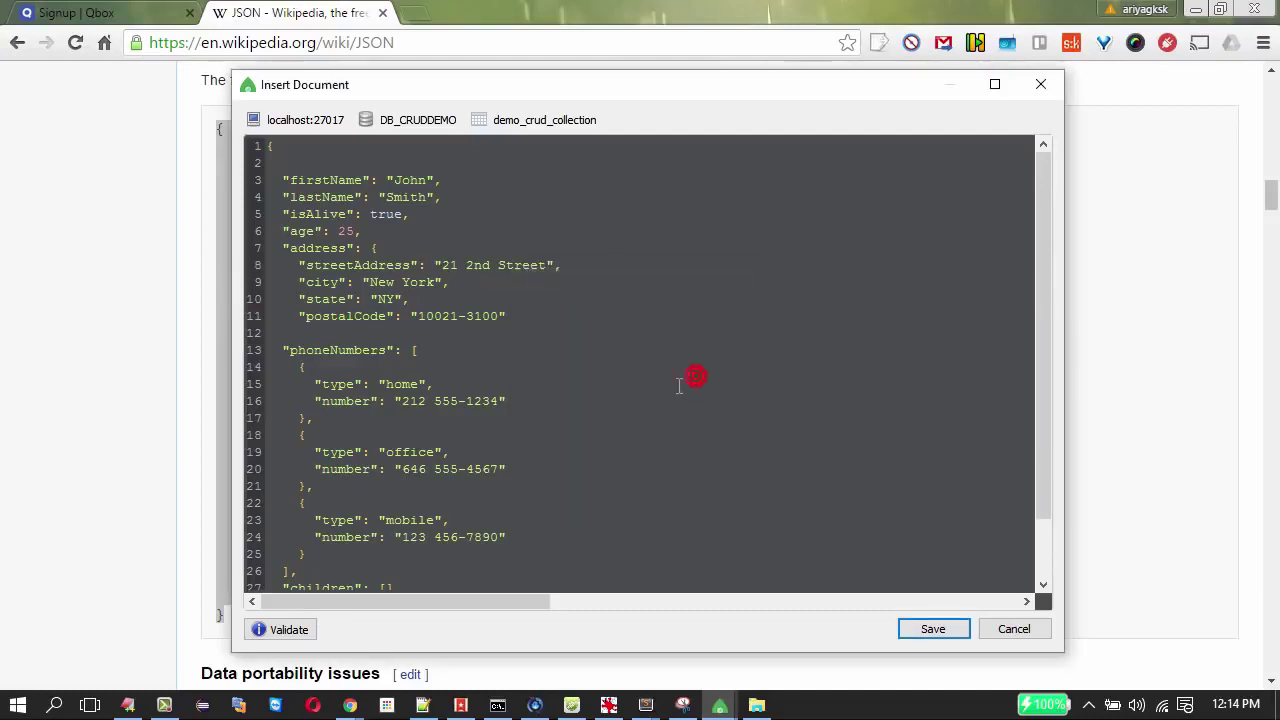
{"action": "left_click", "coordinate": [487, 377]}
{"action": "left_click", "coordinate": [269, 640]}
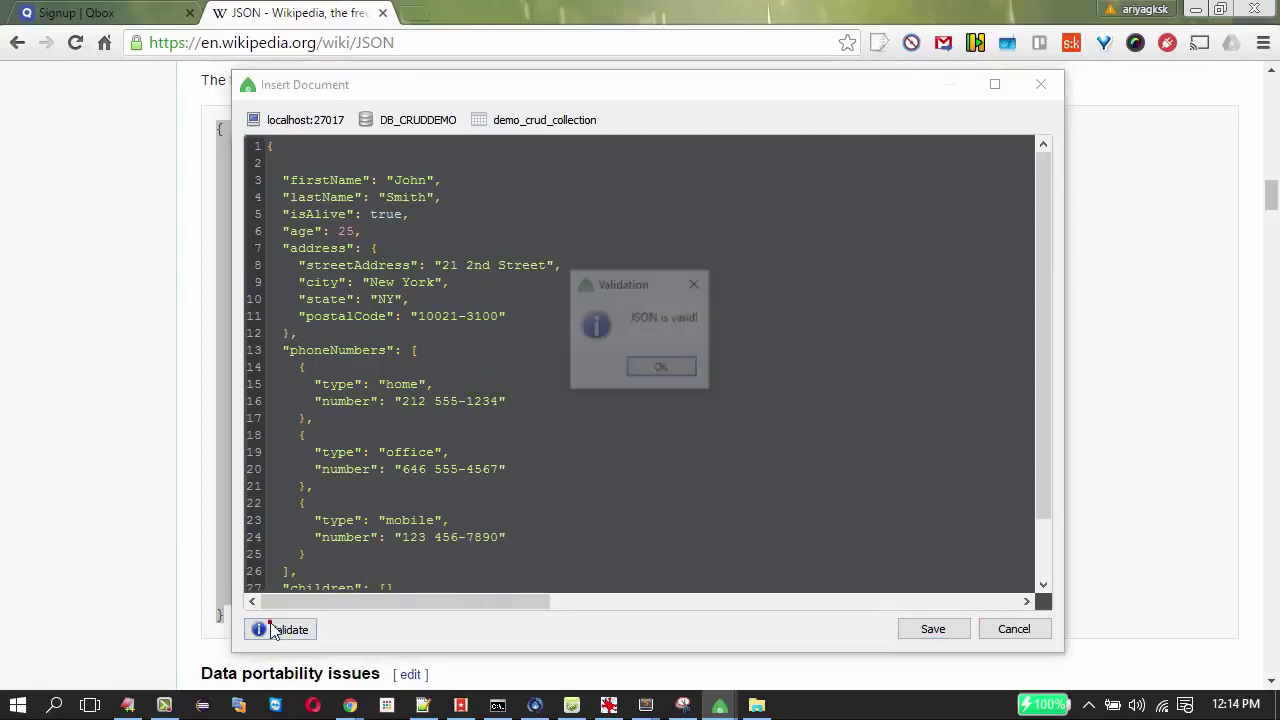
{"action": "left_click", "coordinate": [647, 374]}
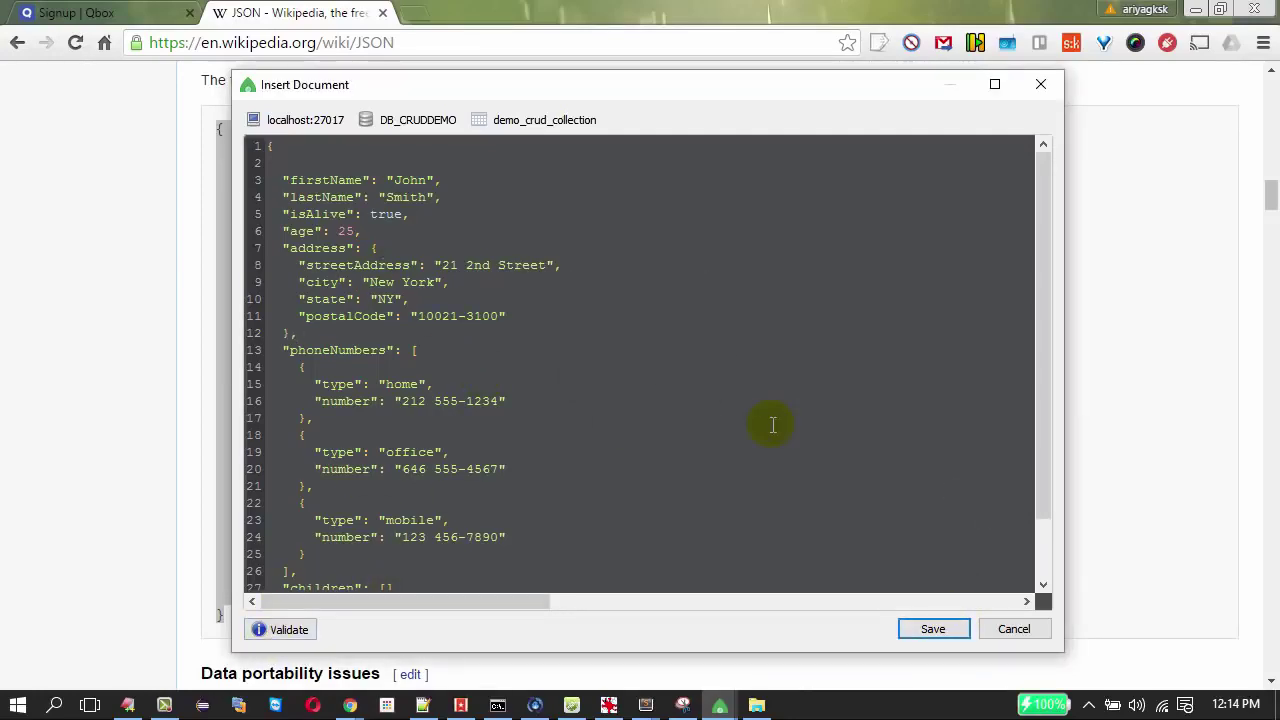
- Save the person document to demo_crud_collection and view the collection's documents
{"action": "left_click", "coordinate": [933, 630]}
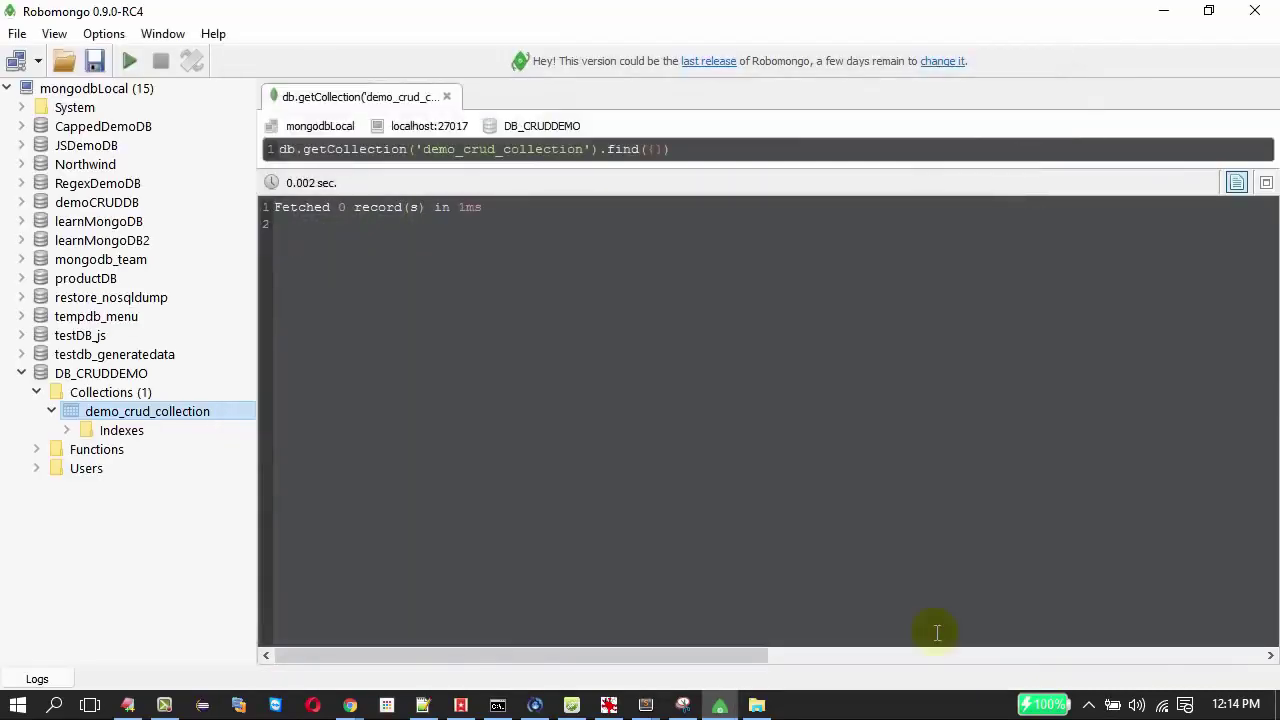
{"action": "right_click", "coordinate": [199, 419]}
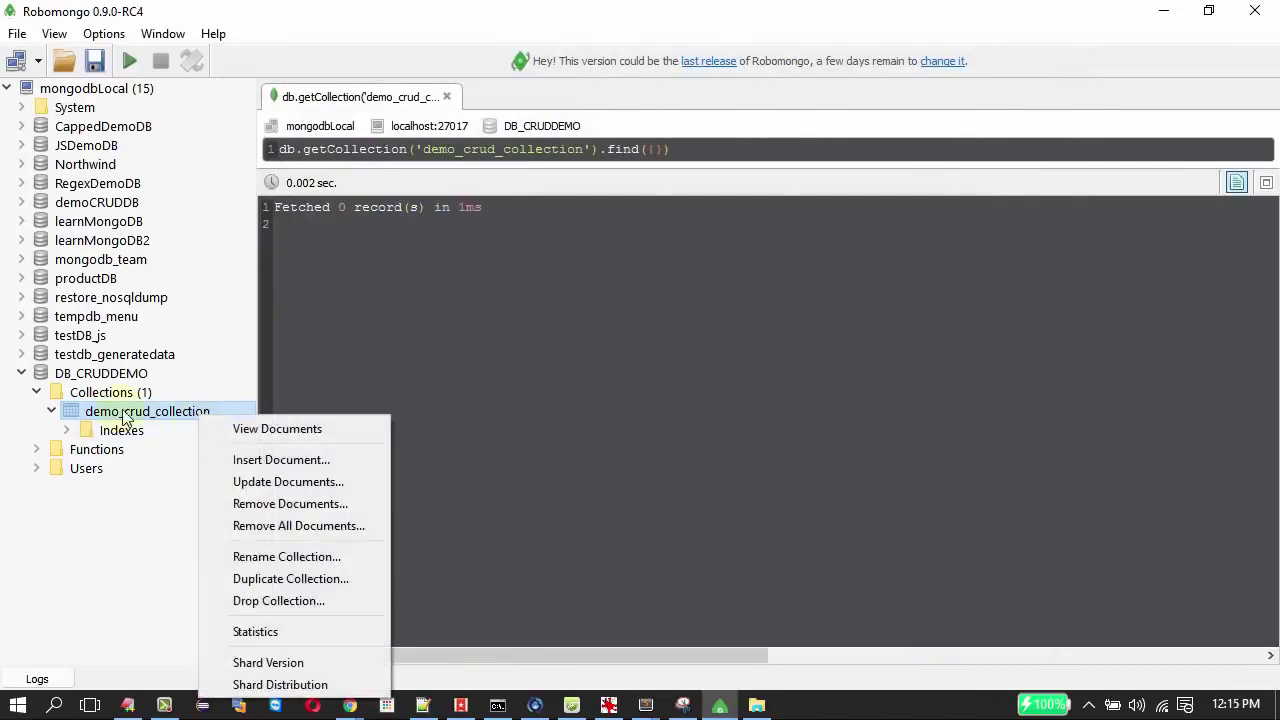
{"action": "left_click", "coordinate": [257, 430]}
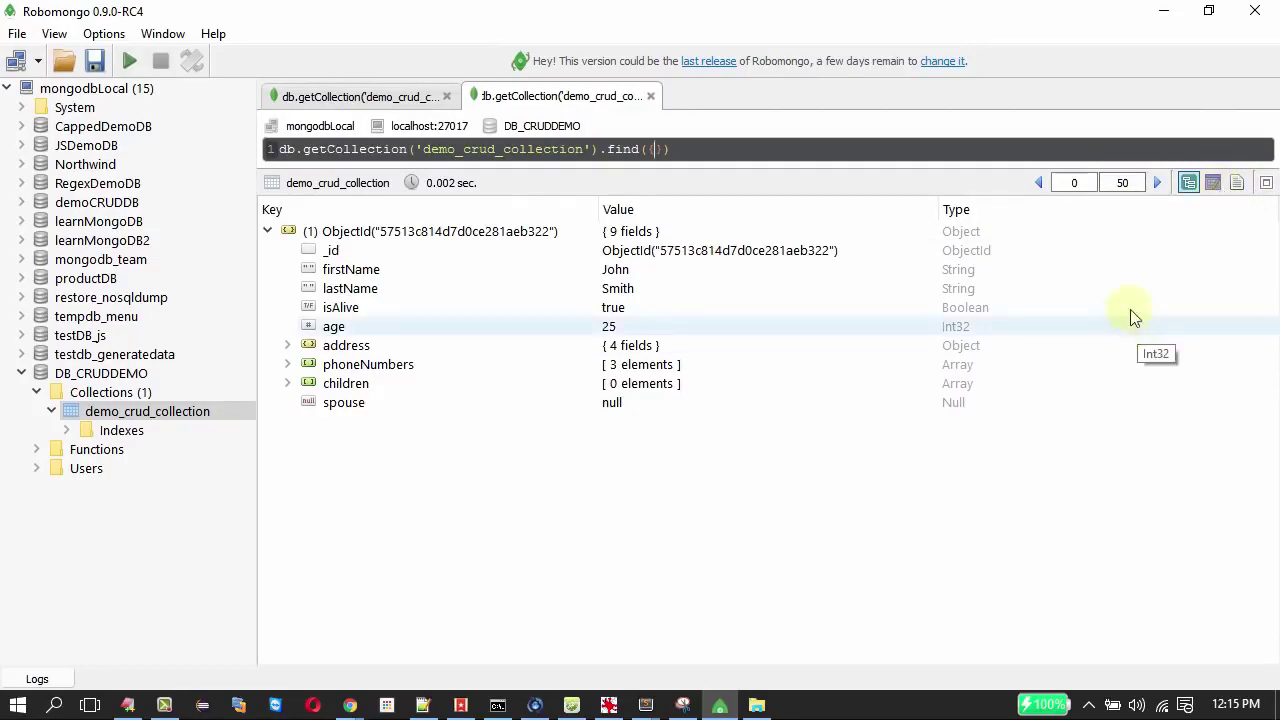
- View the inserted document in table mode and text mode, and examine its _id field and ObjectId value
{"action": "left_click", "coordinate": [1213, 182]}
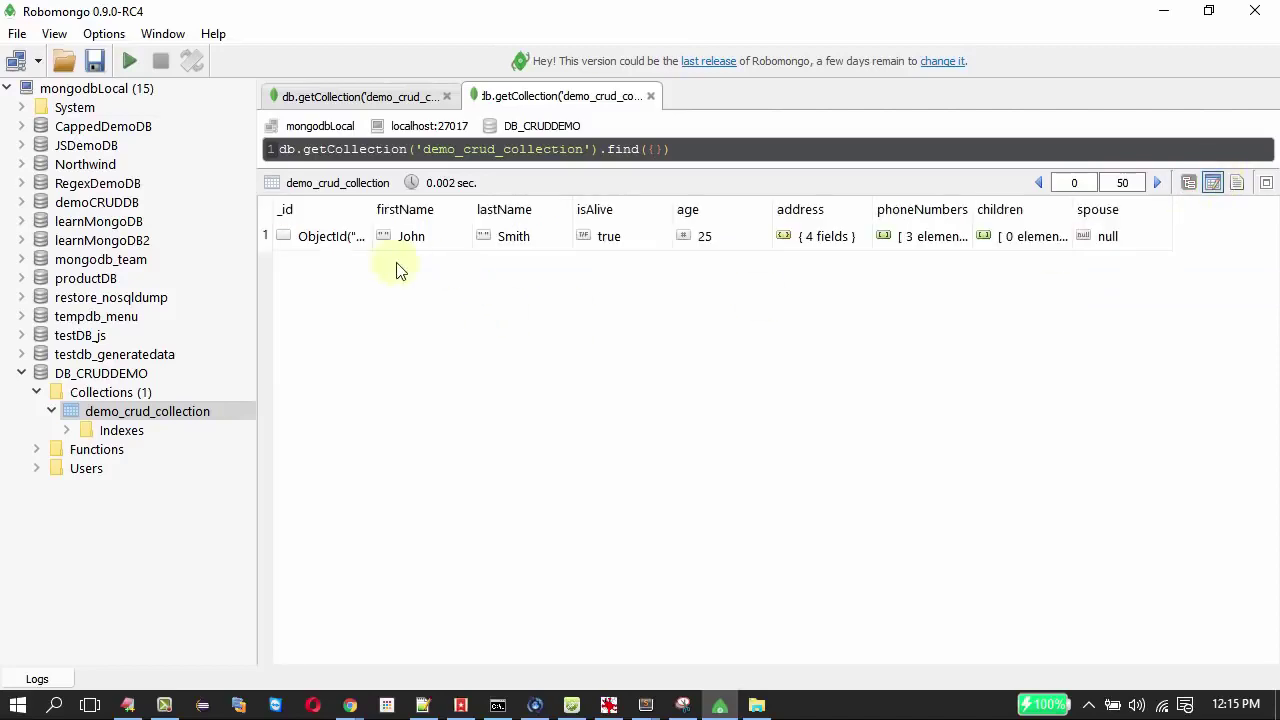
{"action": "left_click", "coordinate": [1239, 184]}
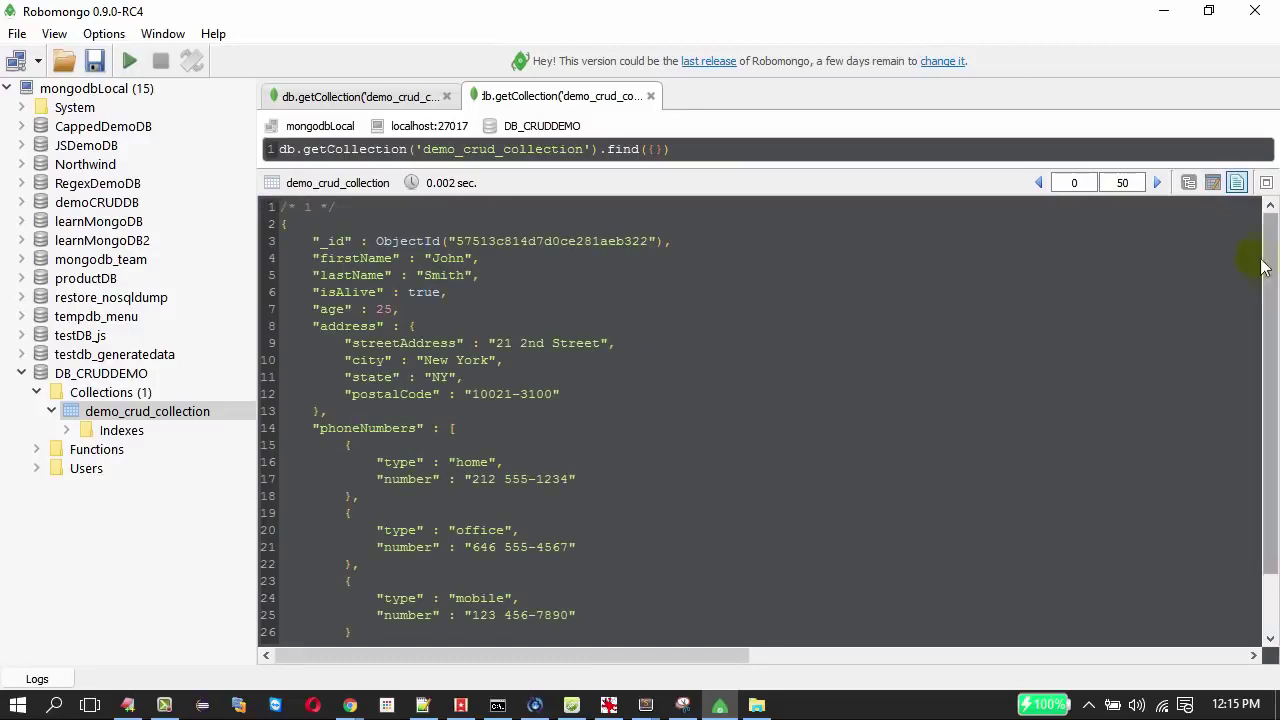
{"action": "mouse_move", "coordinate": [1262, 252]}
{"action": "left_mouse_down"}
{"action": "mouse_move", "coordinate": [1263, 378]}
{"action": "mouse_move", "coordinate": [1272, 238]}
{"action": "mouse_move", "coordinate": [1274, 251]}
{"action": "left_mouse_up"}
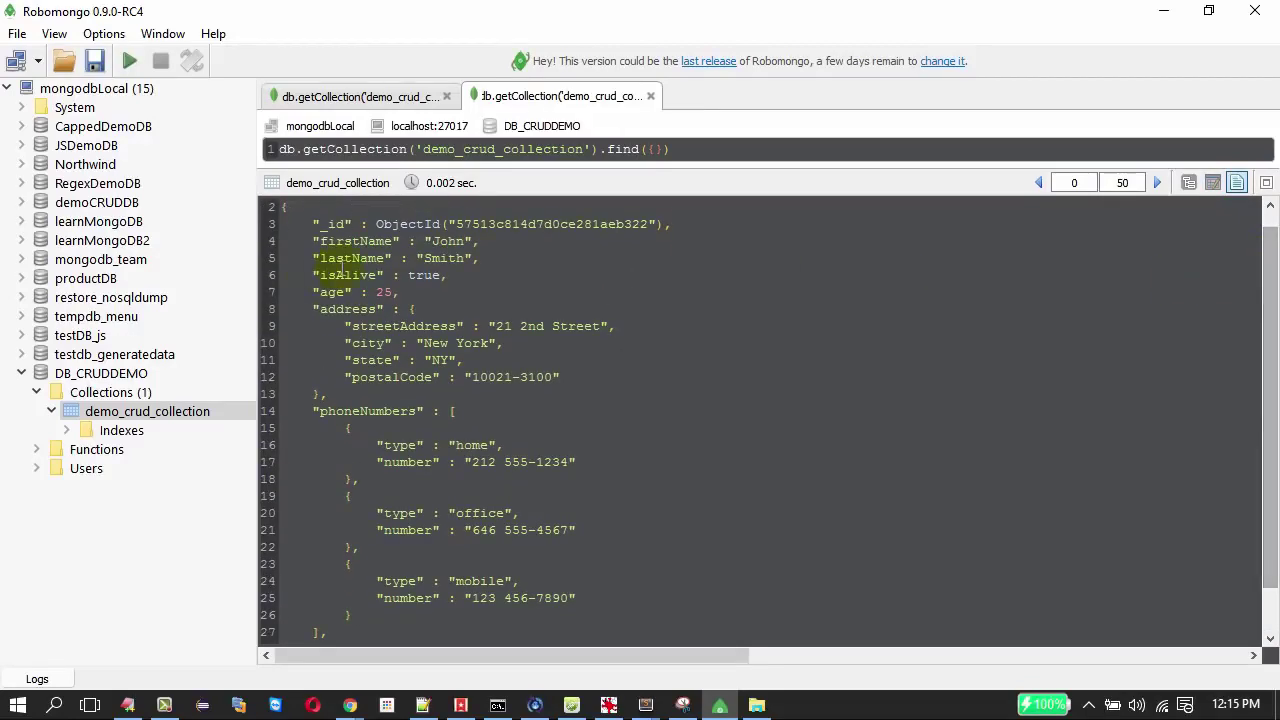
{"action": "triple_click", "coordinate": [305, 224]}
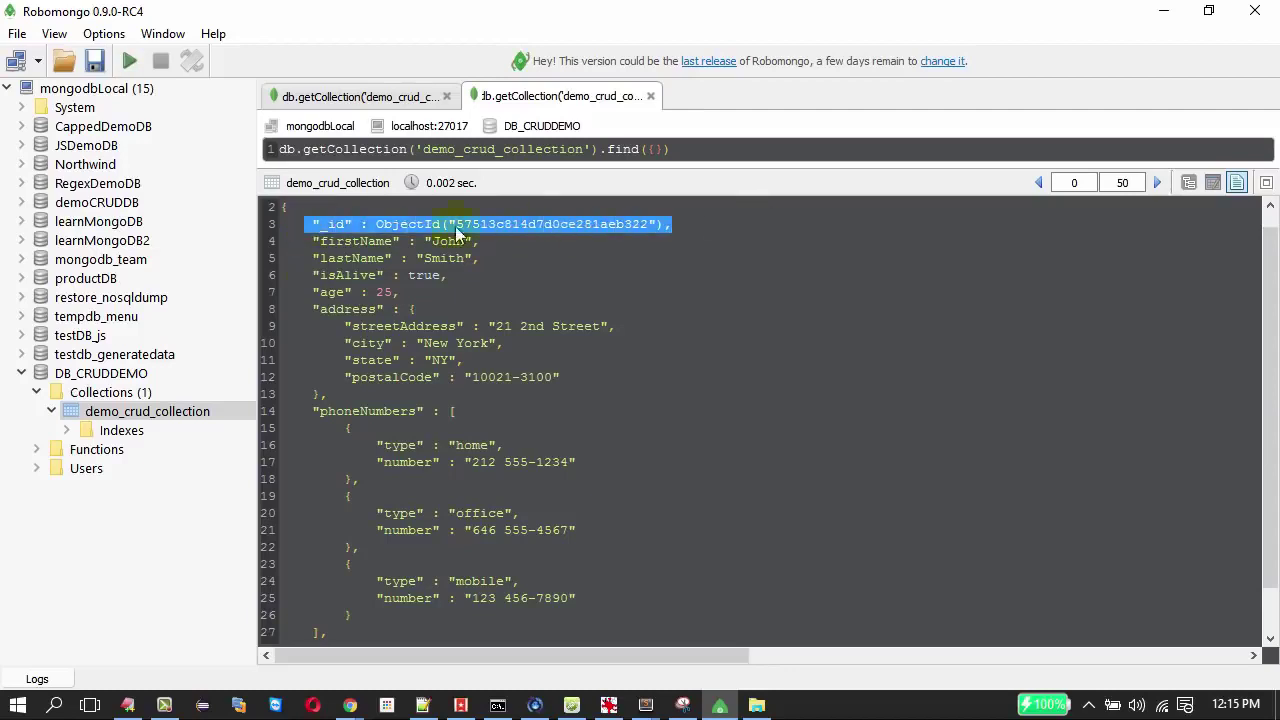
{"action": "double_click", "coordinate": [336, 224]}
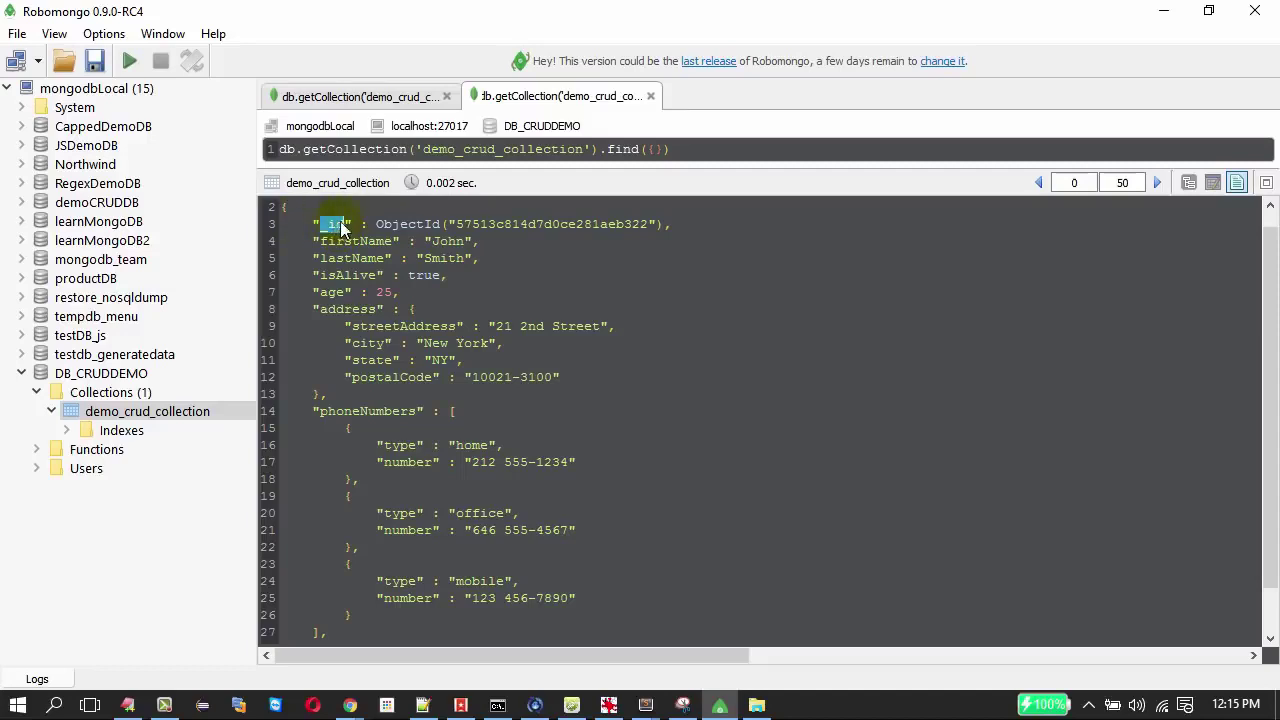
{"action": "left_click_drag", "start_coordinate": [350, 213], "coordinate": [297, 222]}
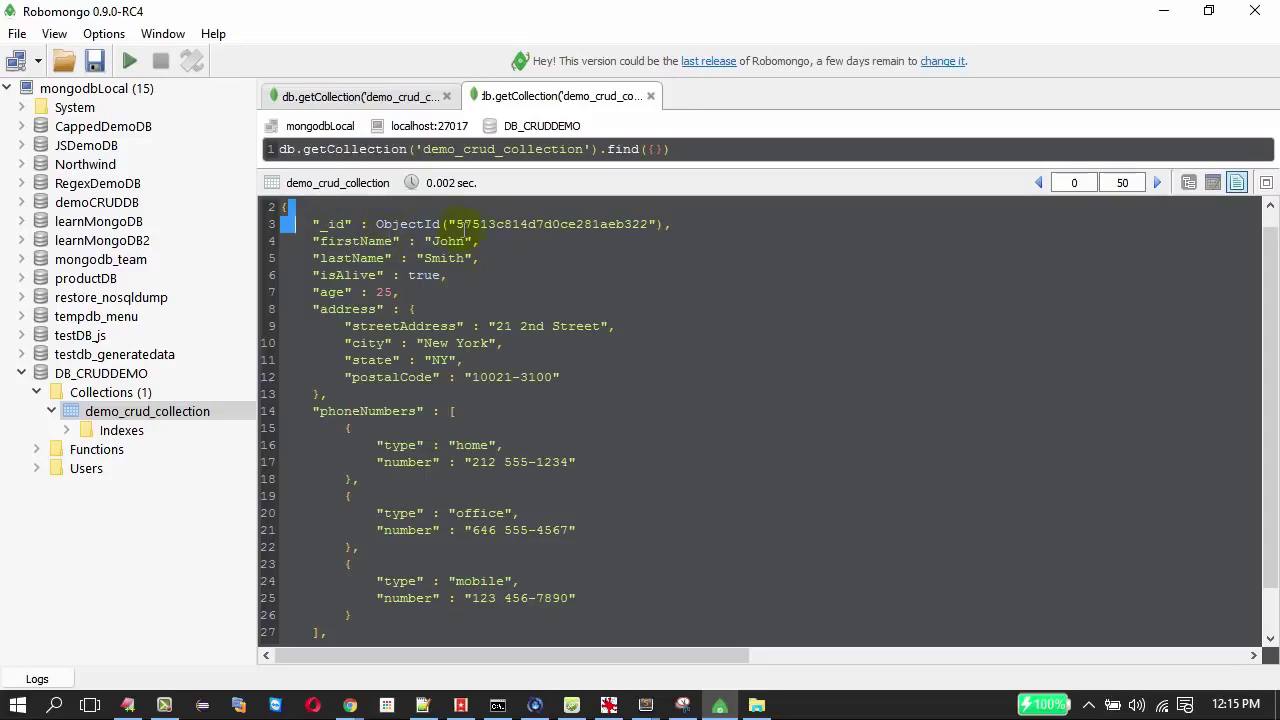
{"action": "left_click_drag", "start_coordinate": [458, 224], "coordinate": [650, 228]}
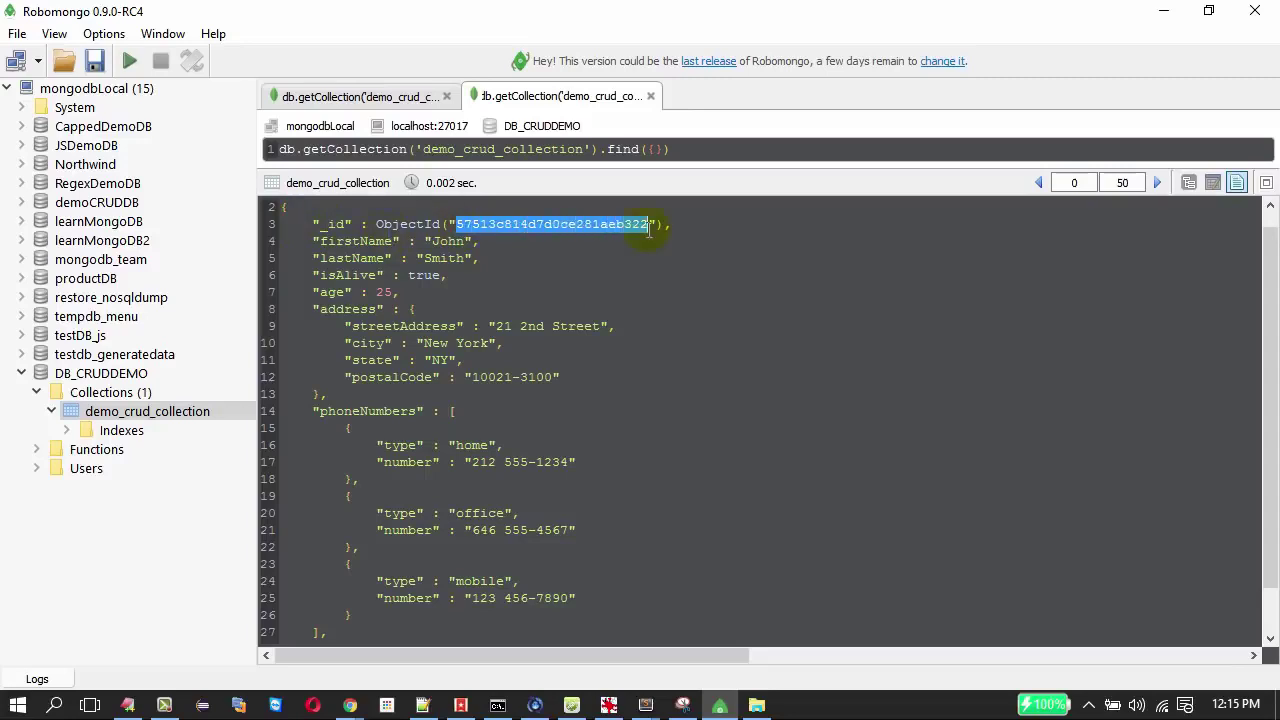
{"action": "double_click", "coordinate": [572, 228]}
{"action": "scroll", "coordinate": [565, 250], "scroll_direction": "up", "scroll_amount": 1}
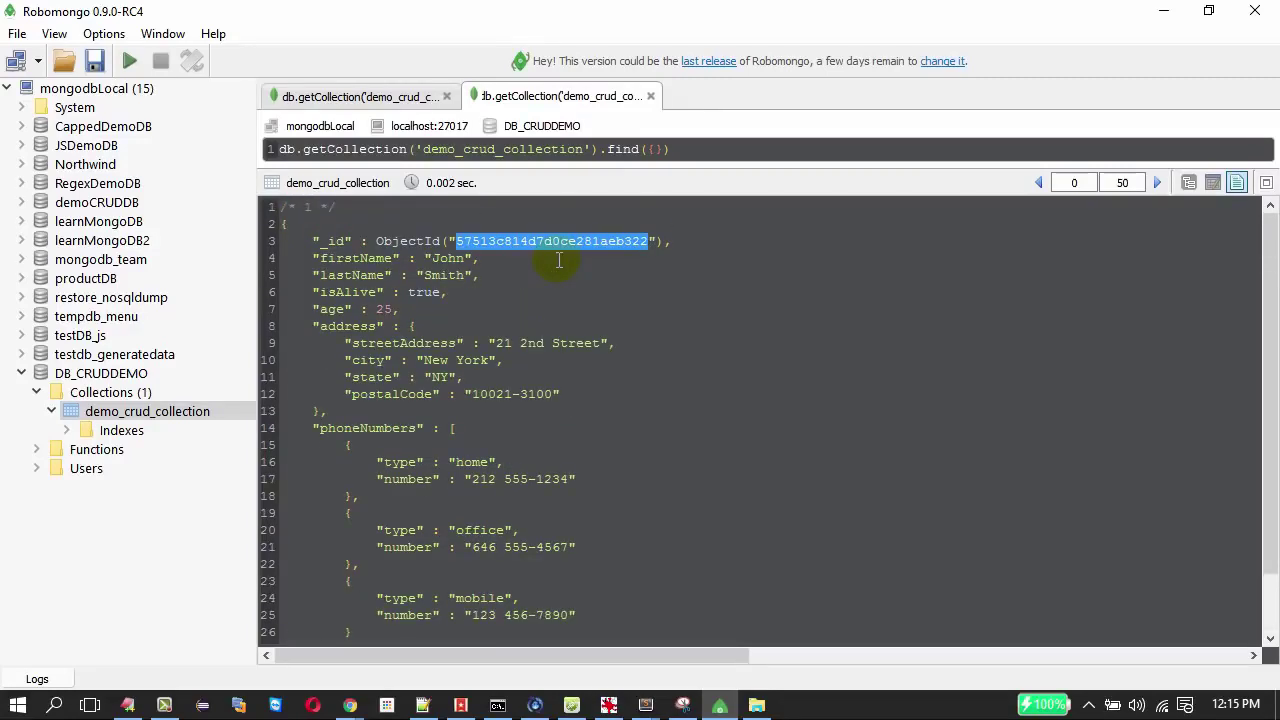
{"action": "left_click", "coordinate": [520, 312]}
- Start inserting another document into demo_crud_collection and paste the copied JSON person example between the braces
{"action": "left_click", "coordinate": [190, 410]}
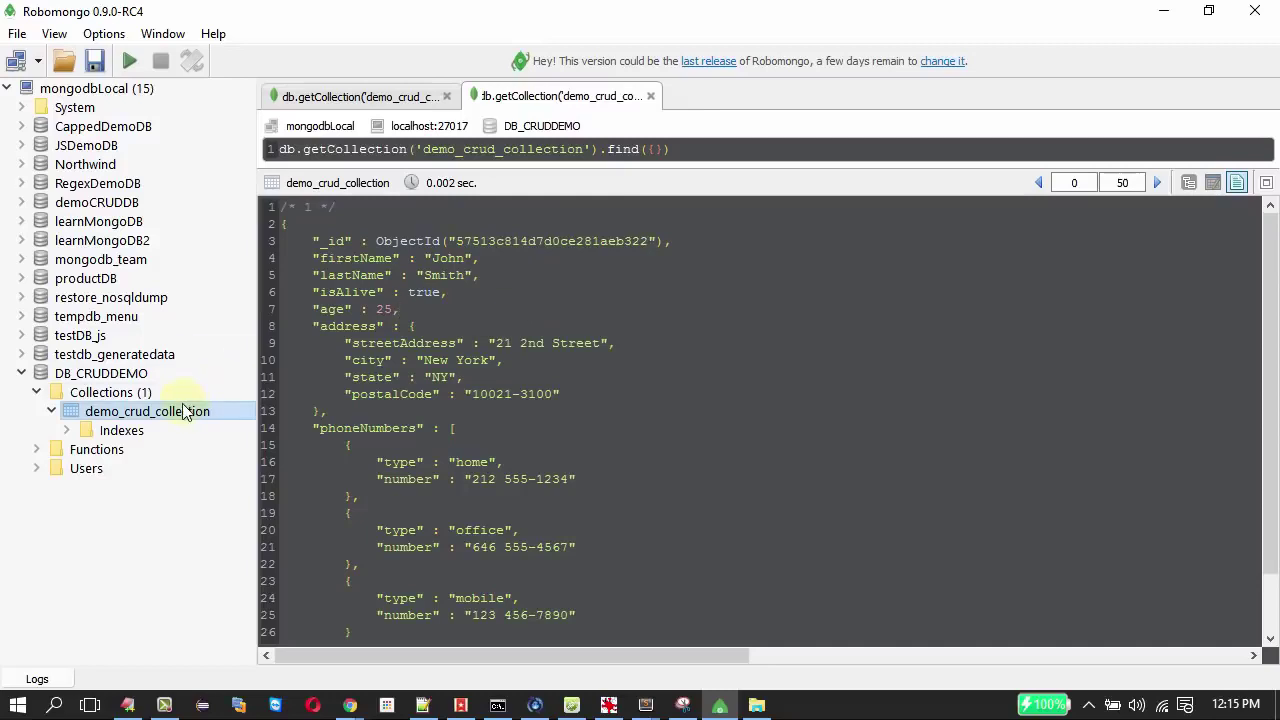
{"action": "right_click", "coordinate": [185, 410]}
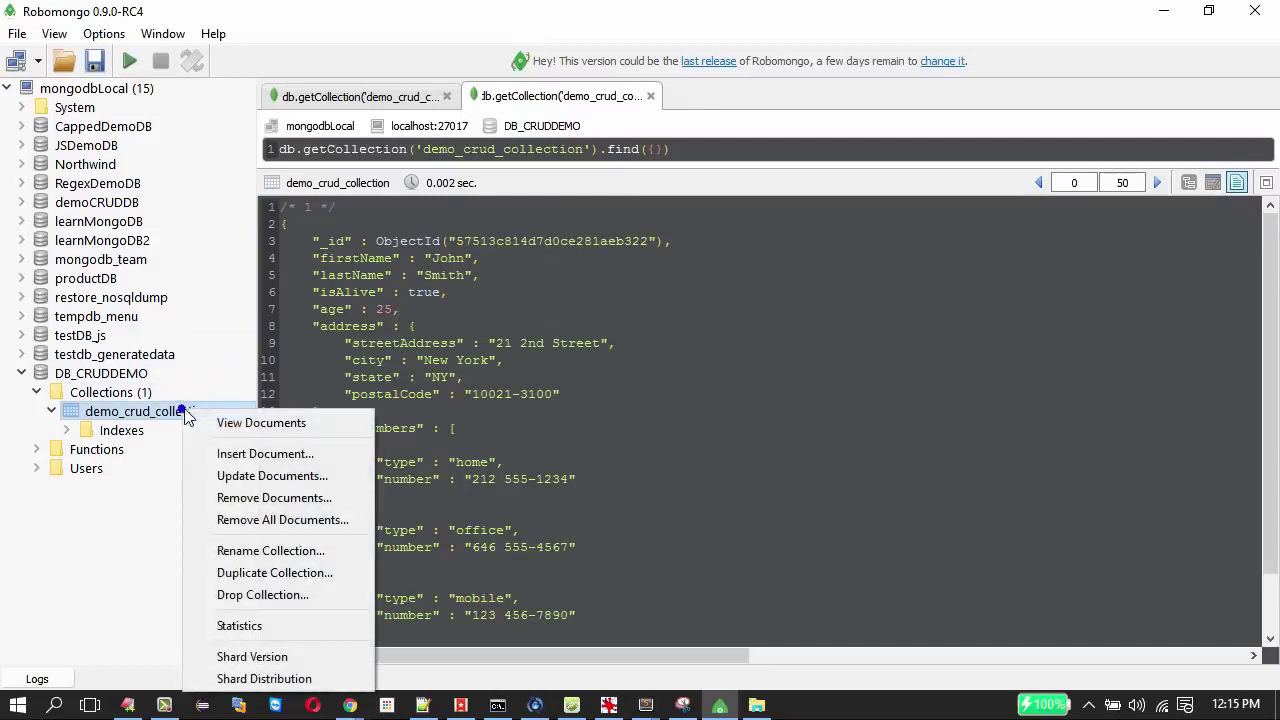
{"action": "left_click", "coordinate": [236, 458]}
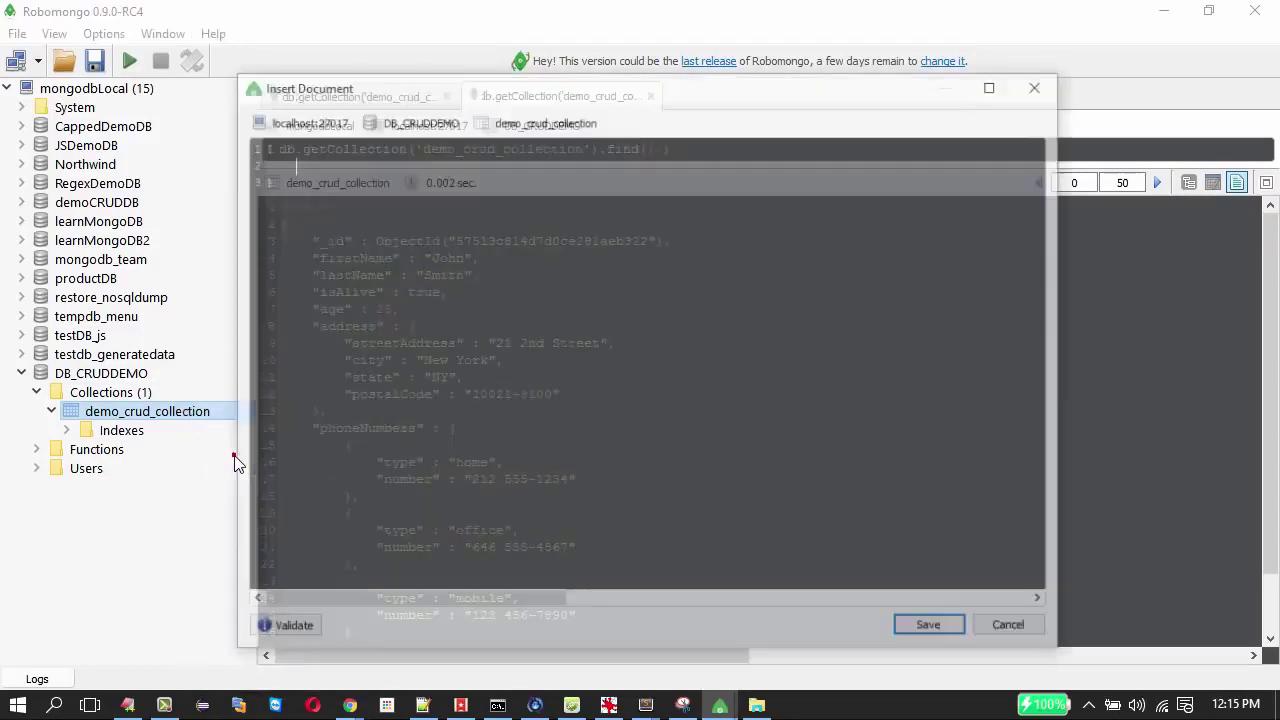
{"action": "key", "text": "ctrl+v"}
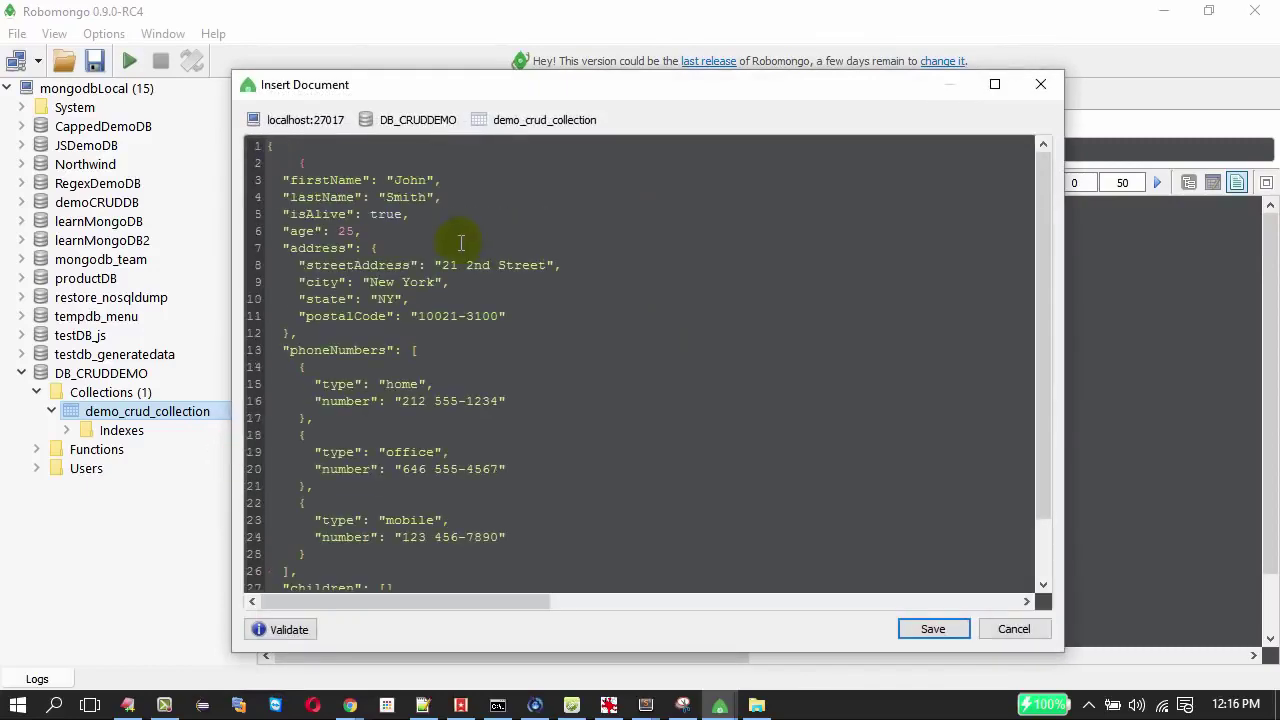
- Delete the fields from address through spouse, keeping only firstName, lastName, isAlive and age
{"action": "scroll", "coordinate": [464, 241], "scroll_direction": "down", "scroll_amount": 1}
{"action": "left_click_drag", "start_coordinate": [281, 188], "coordinate": [429, 539]}
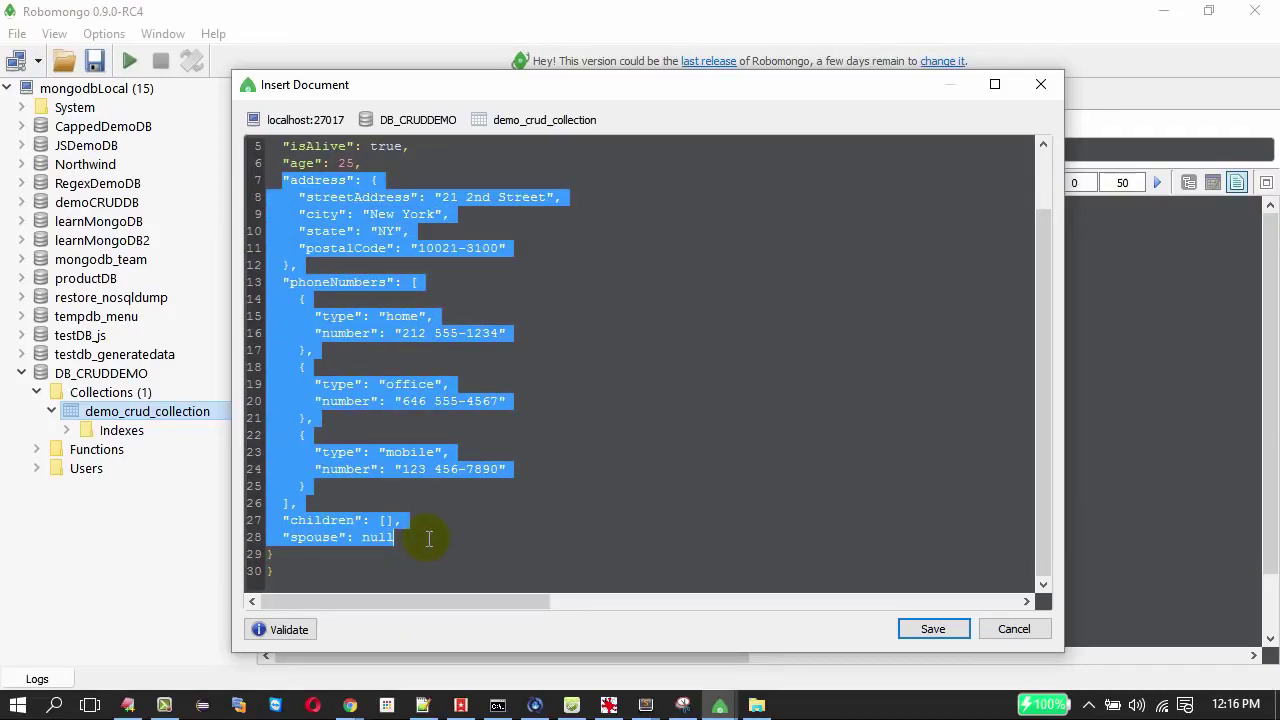
{"action": "key", "text": "Delete"}
{"action": "left_click", "coordinate": [397, 229]}
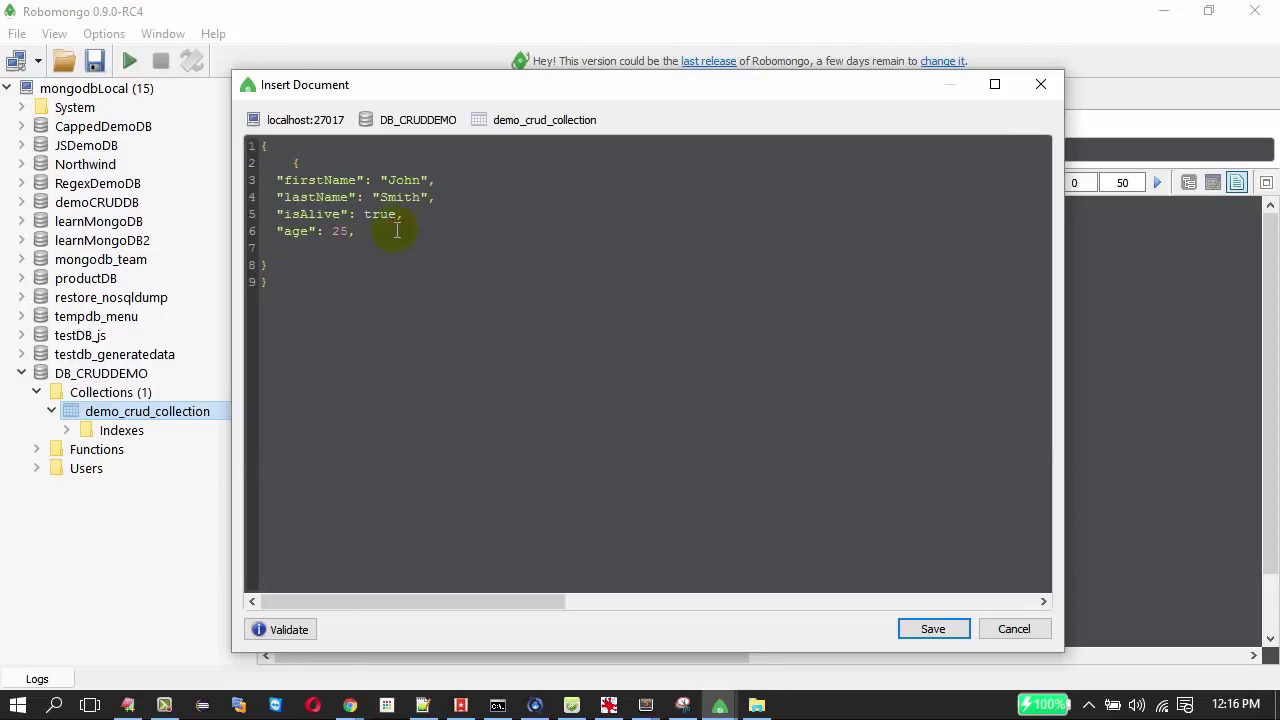
- Add a pancardnumber field below age and enter the card number as its quoted string value
{"action": "left_click", "coordinate": [273, 250]}
{"action": "type", "text": "\"\""}
{"action": "type", "text": "panc"}
{"action": "type", "text": "ardnumbe"}
{"action": "type", "text": "r"}
{"action": "left_click", "coordinate": [418, 250]}
{"action": "type", "text": ":\"\""}
{"action": "type", "text": "XCDGDJJ"}
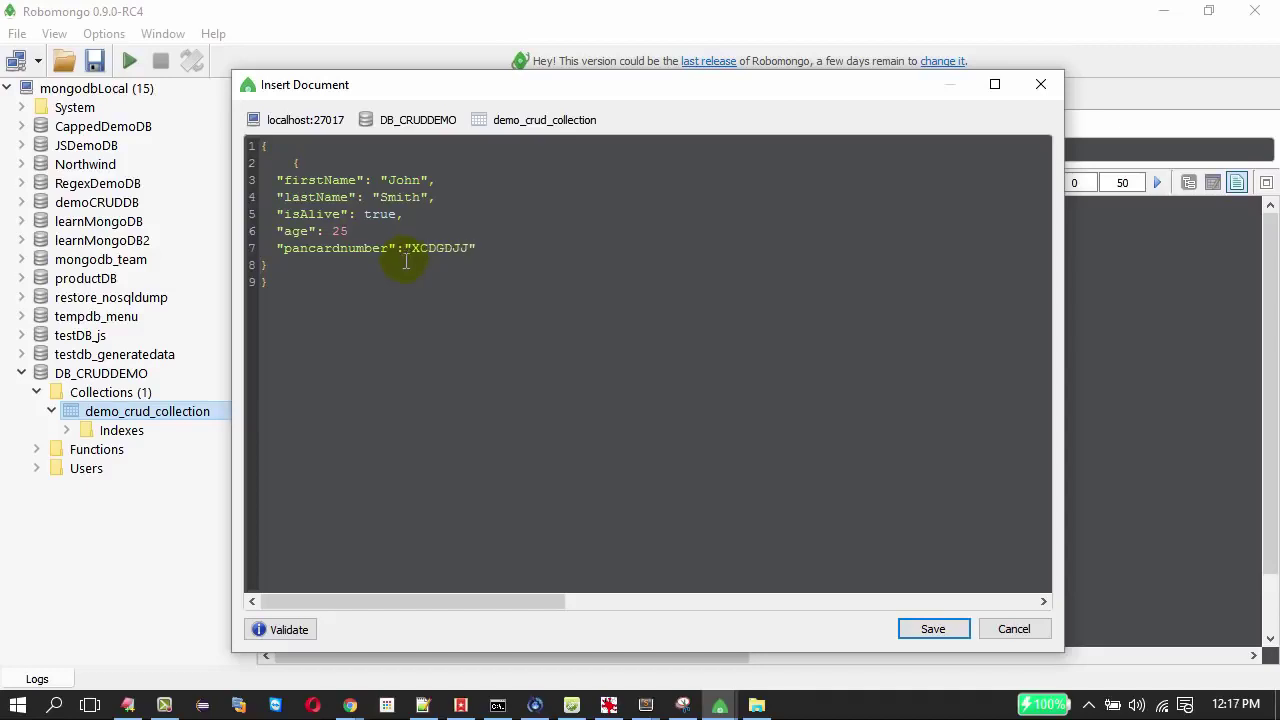
- Add an EID field with a quoted ID value below pancardnumber, separating the fields with commas
{"action": "left_click", "coordinate": [494, 255]}
{"action": "key", "text": "Return"}
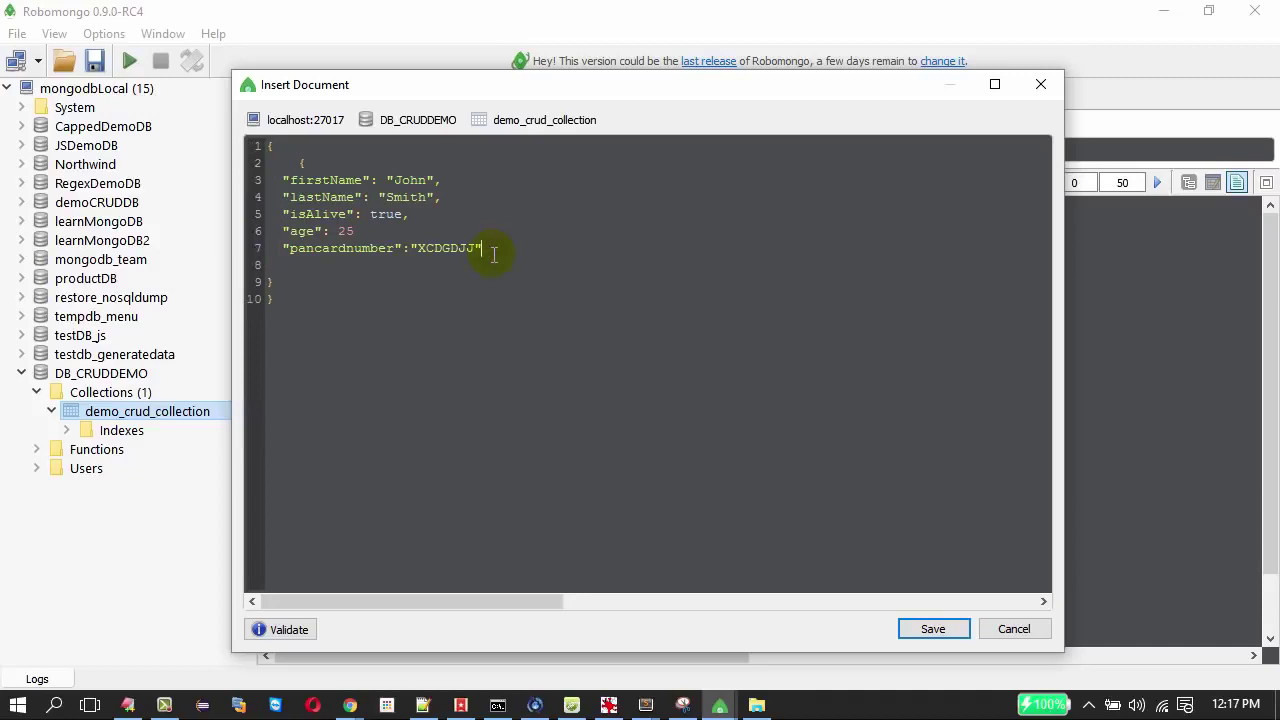
{"action": "key", "text": "Return"}
{"action": "type", "text": "\"\""}
{"action": "type", "text": "EID"}
{"action": "type", "text": ":\"\""}
{"action": "type", "text": "7jhjgr"}
{"action": "key", "text": "ctrl+Return"}
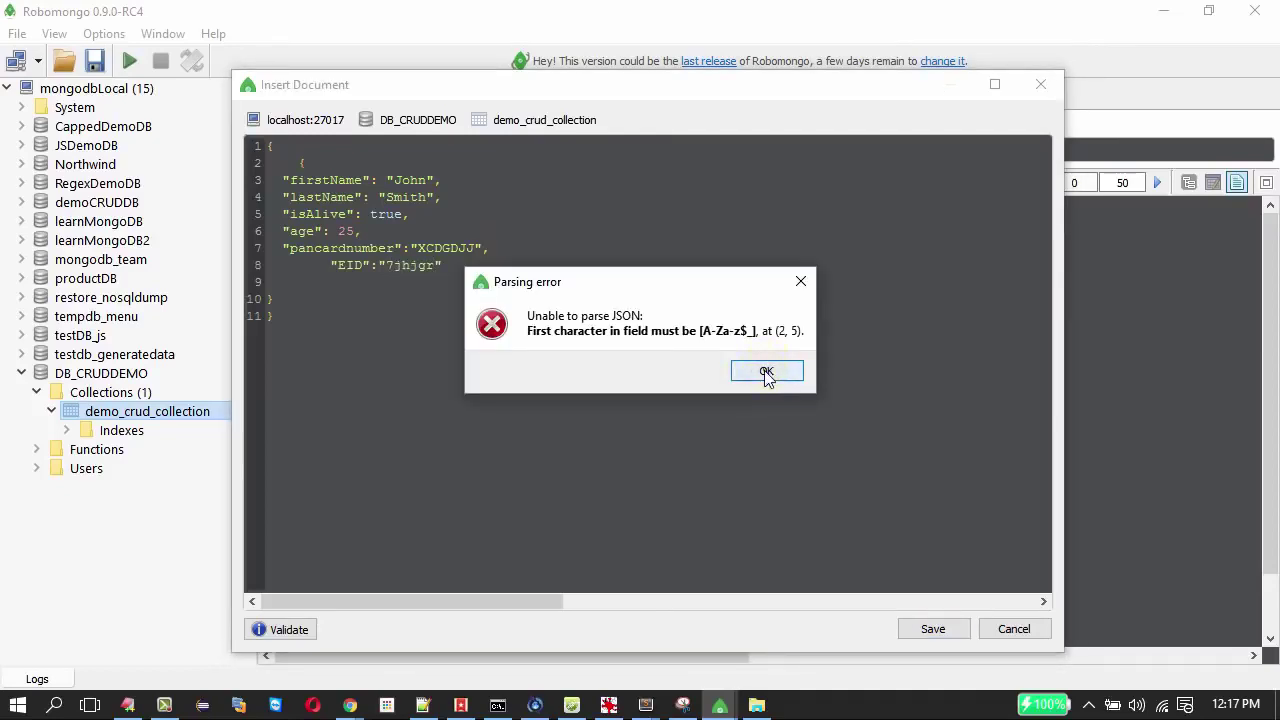
{"action": "left_click", "coordinate": [766, 372]}
- Remove the duplicate opening and closing braces from the second document and validate its JSON
{"action": "left_click", "coordinate": [325, 165]}
{"action": "key", "text": "BackSpace"}
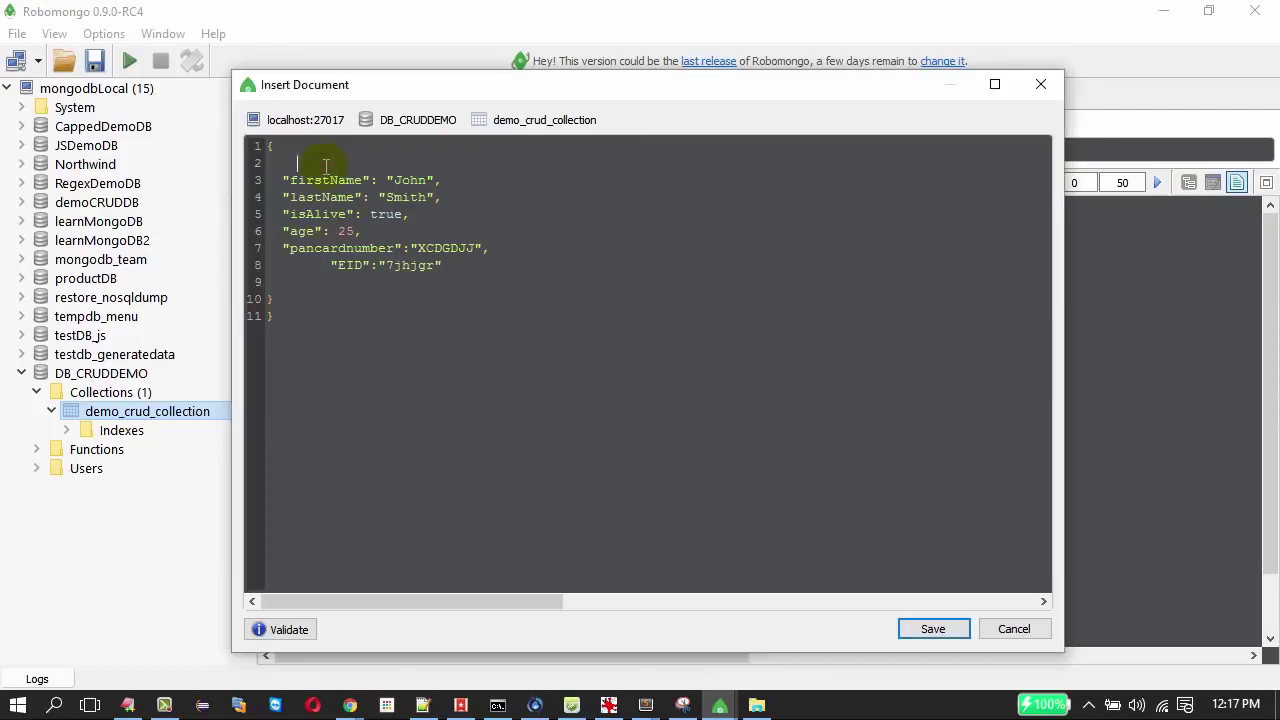
{"action": "left_click", "coordinate": [274, 298]}
{"action": "key", "text": "BackSpace"}
{"action": "left_click", "coordinate": [290, 629]}
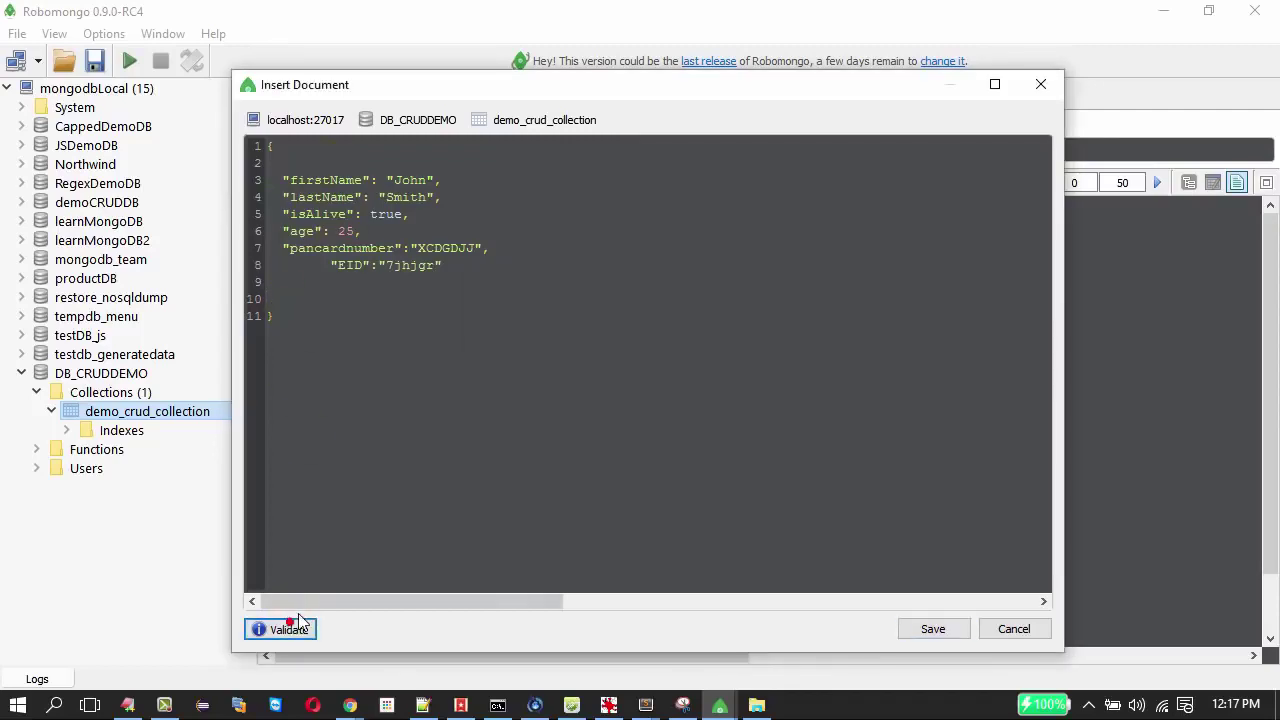
{"action": "left_click", "coordinate": [294, 630]}
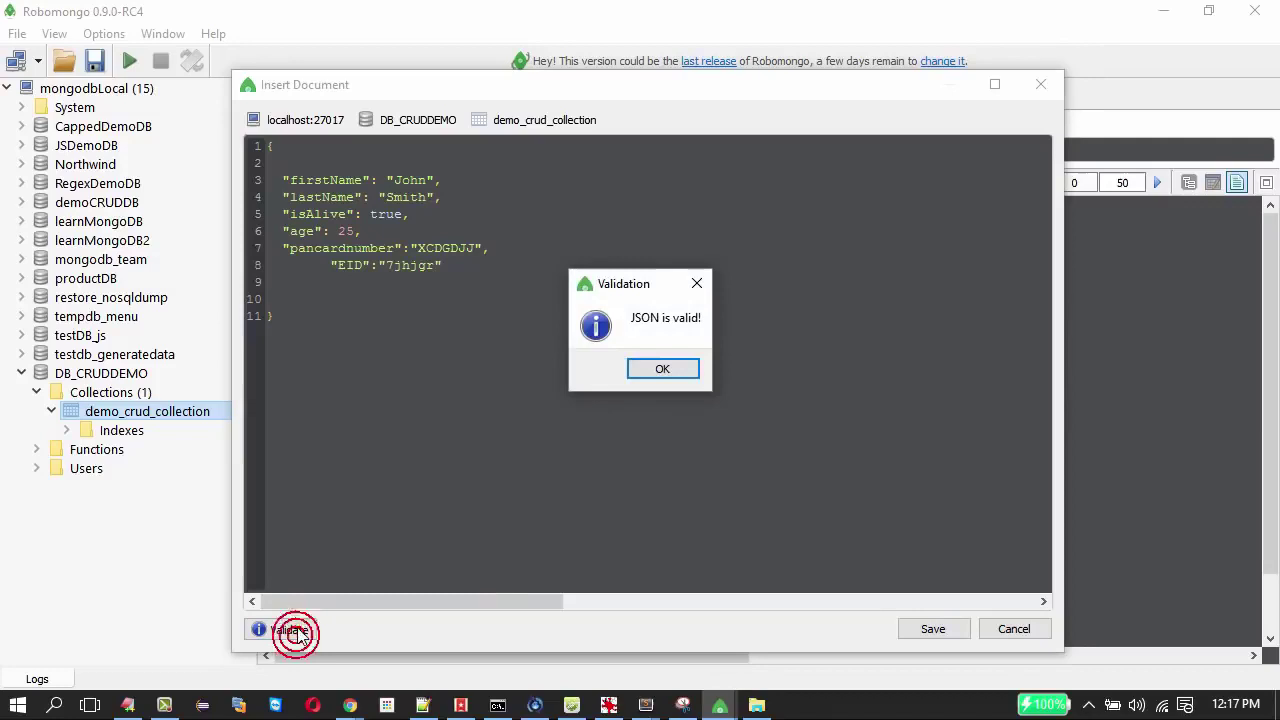
{"action": "left_click", "coordinate": [660, 369]}
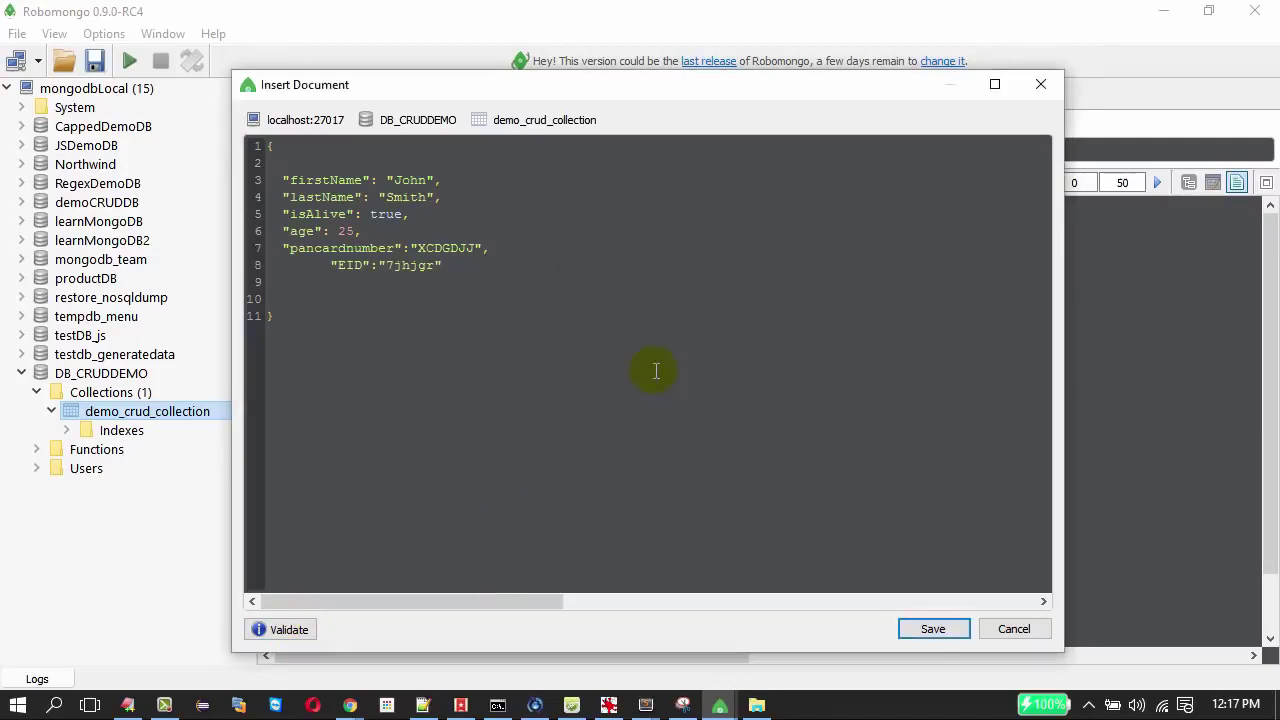
- Save the second document and view all documents in demo_crud_collection again
{"action": "left_click", "coordinate": [951, 630]}
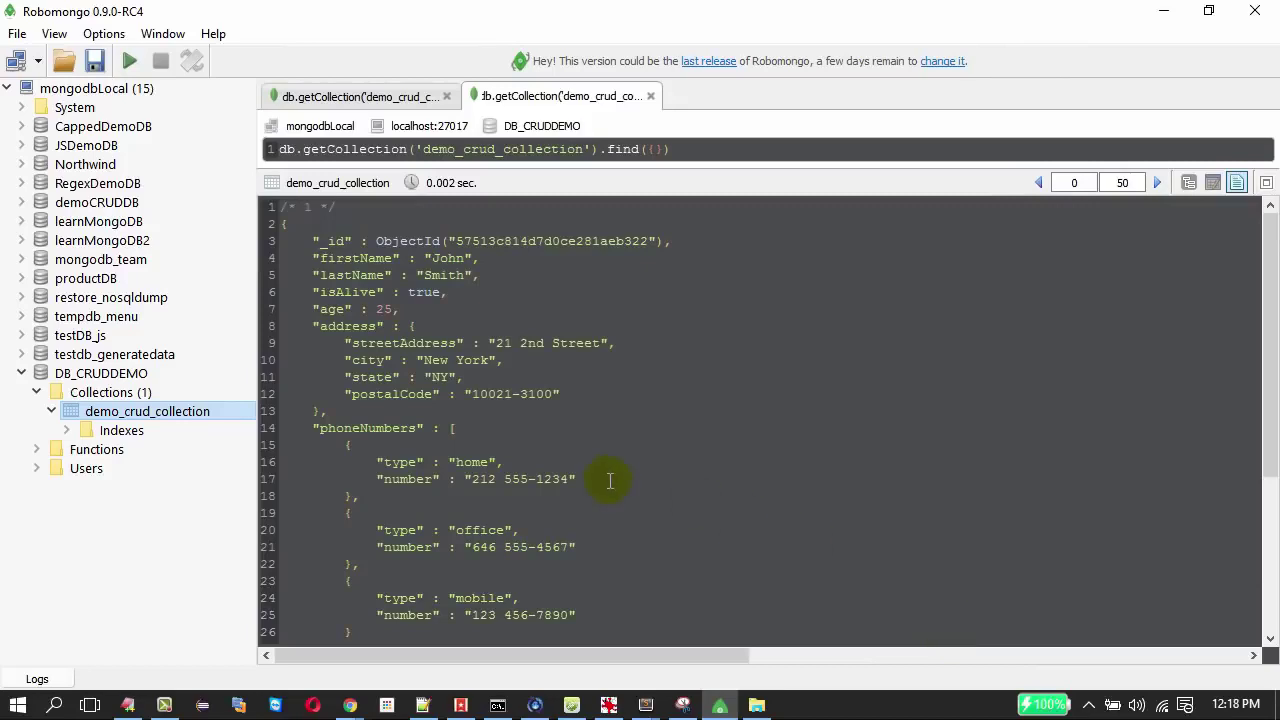
{"action": "right_click", "coordinate": [173, 409]}
{"action": "left_click", "coordinate": [250, 420]}
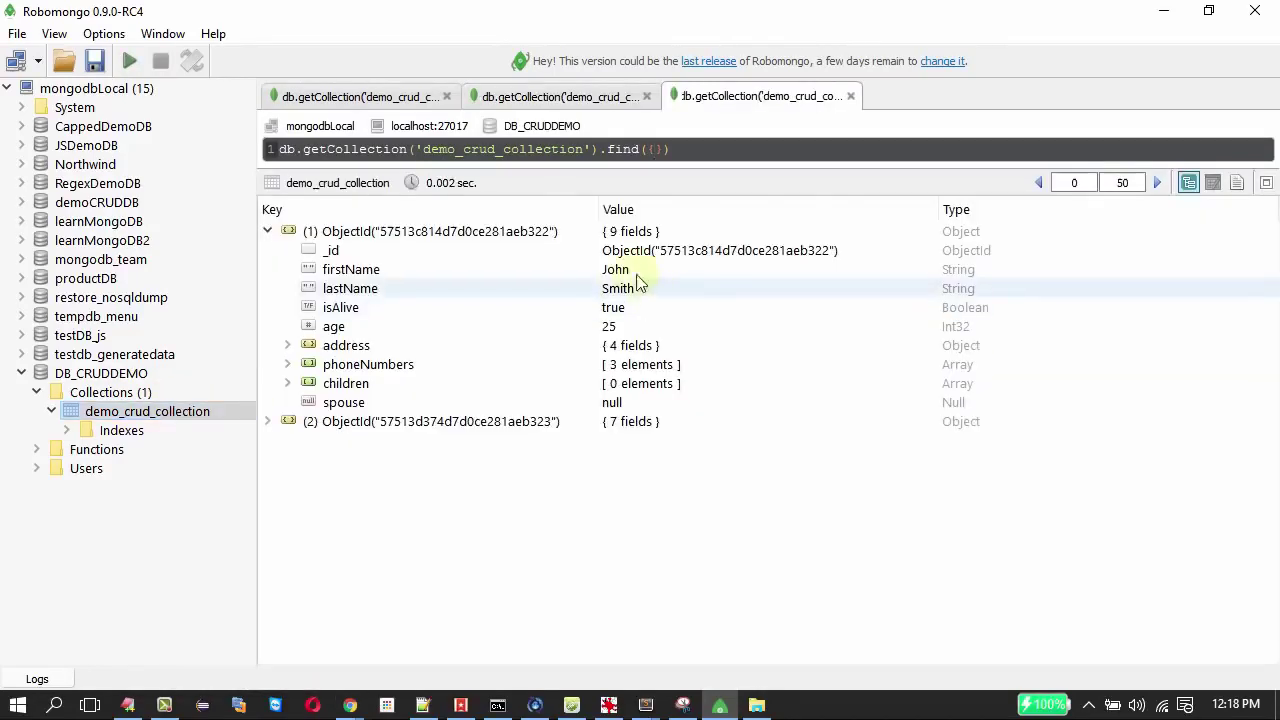
- Show the collection's documents in table view and in text view, and compare the fields of both documents
{"action": "left_click", "coordinate": [302, 424]}
{"action": "left_click", "coordinate": [1212, 184]}
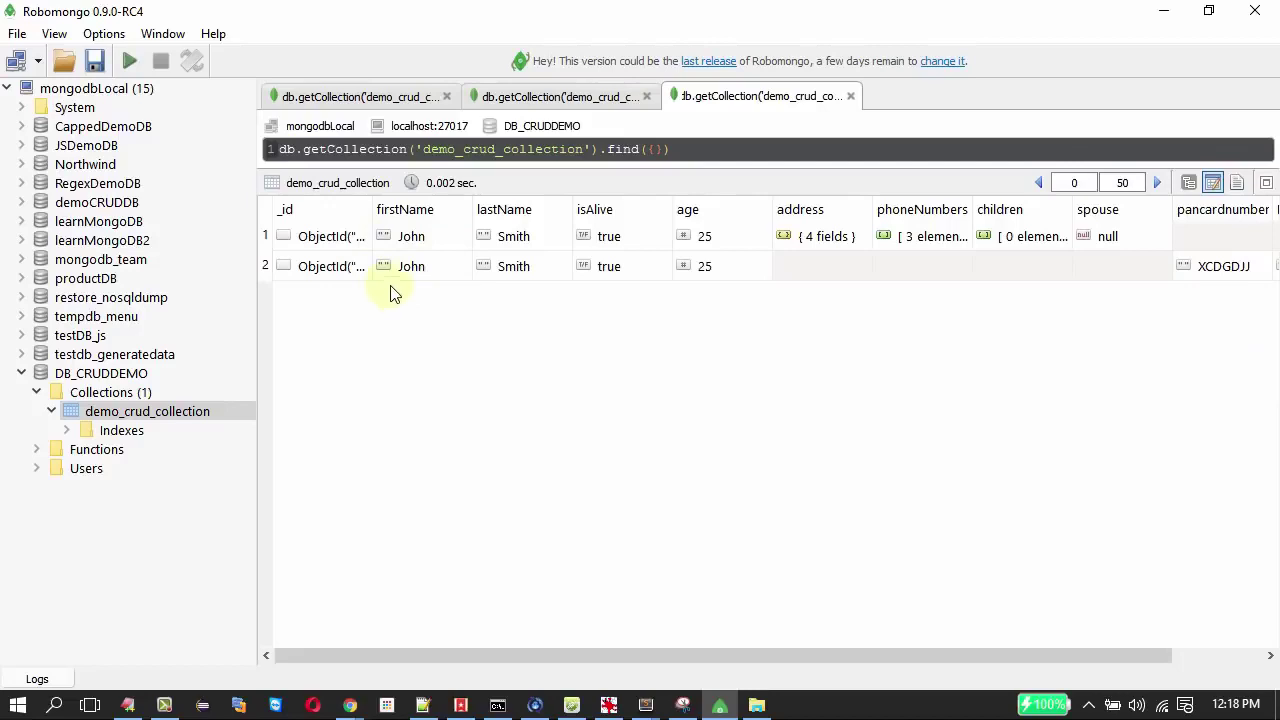
{"action": "left_click", "coordinate": [1237, 186]}
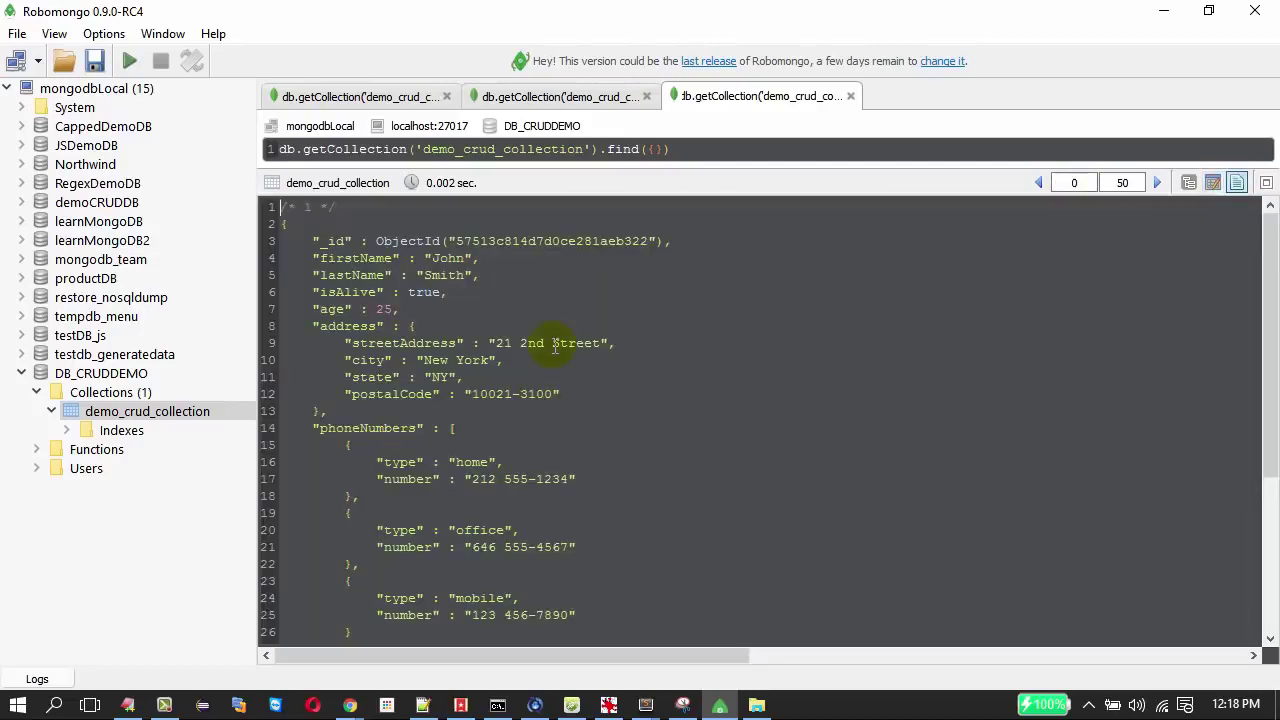
{"action": "scroll", "coordinate": [555, 345], "scroll_direction": "down", "scroll_amount": 5}
{"action": "scroll", "coordinate": [555, 347], "scroll_direction": "up", "scroll_amount": 5}
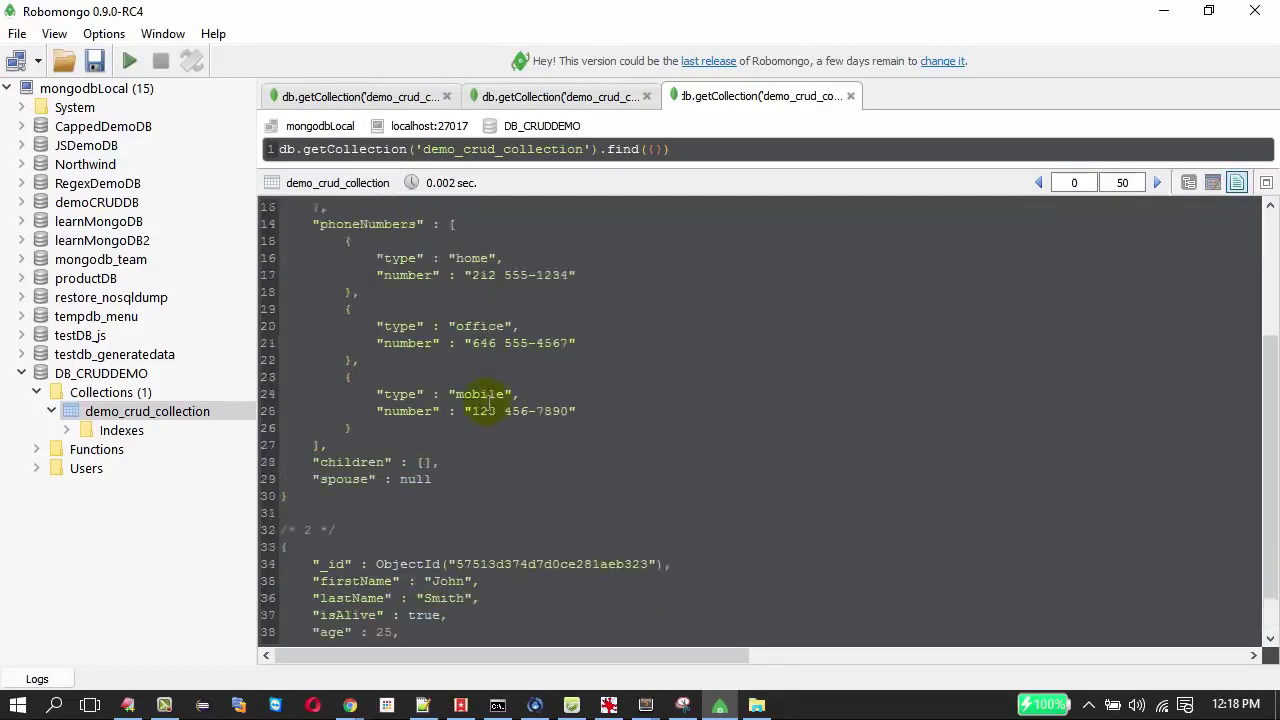
{"action": "scroll", "coordinate": [489, 391], "scroll_direction": "down", "scroll_amount": 5}
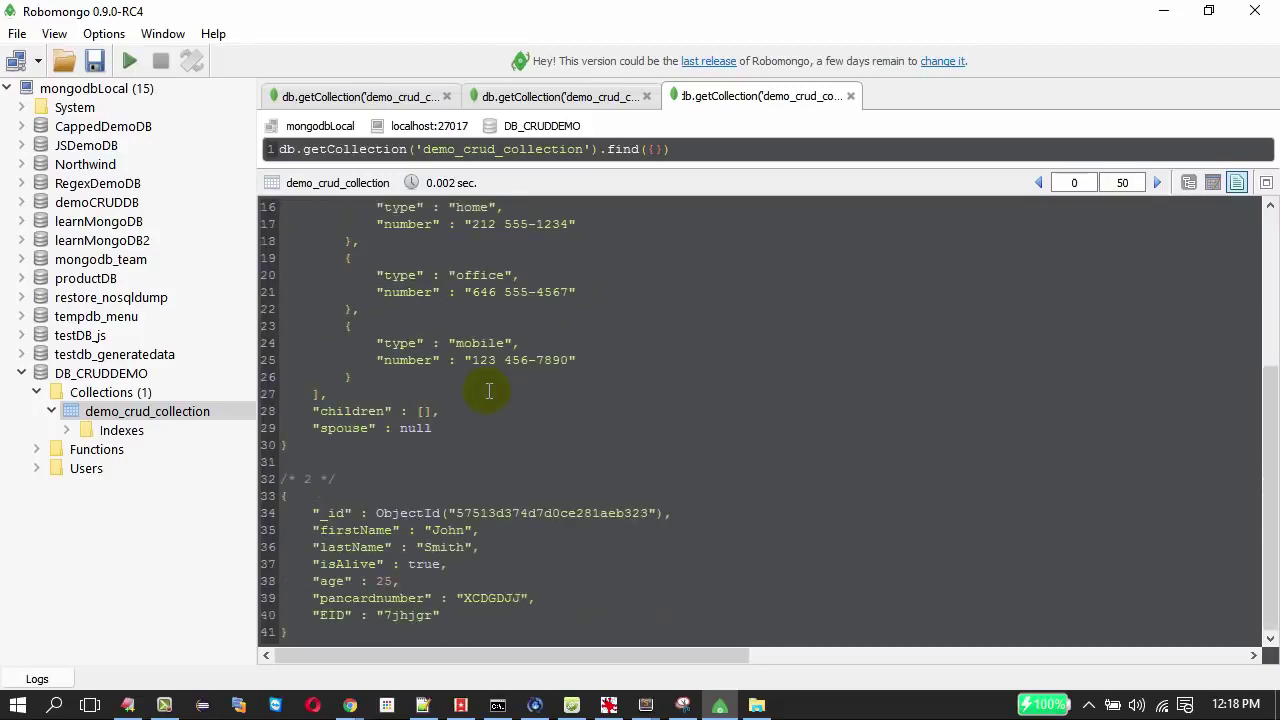
{"action": "scroll", "coordinate": [489, 391], "scroll_direction": "up", "scroll_amount": 3}
{"action": "scroll", "coordinate": [489, 389], "scroll_direction": "up", "scroll_amount": 2}
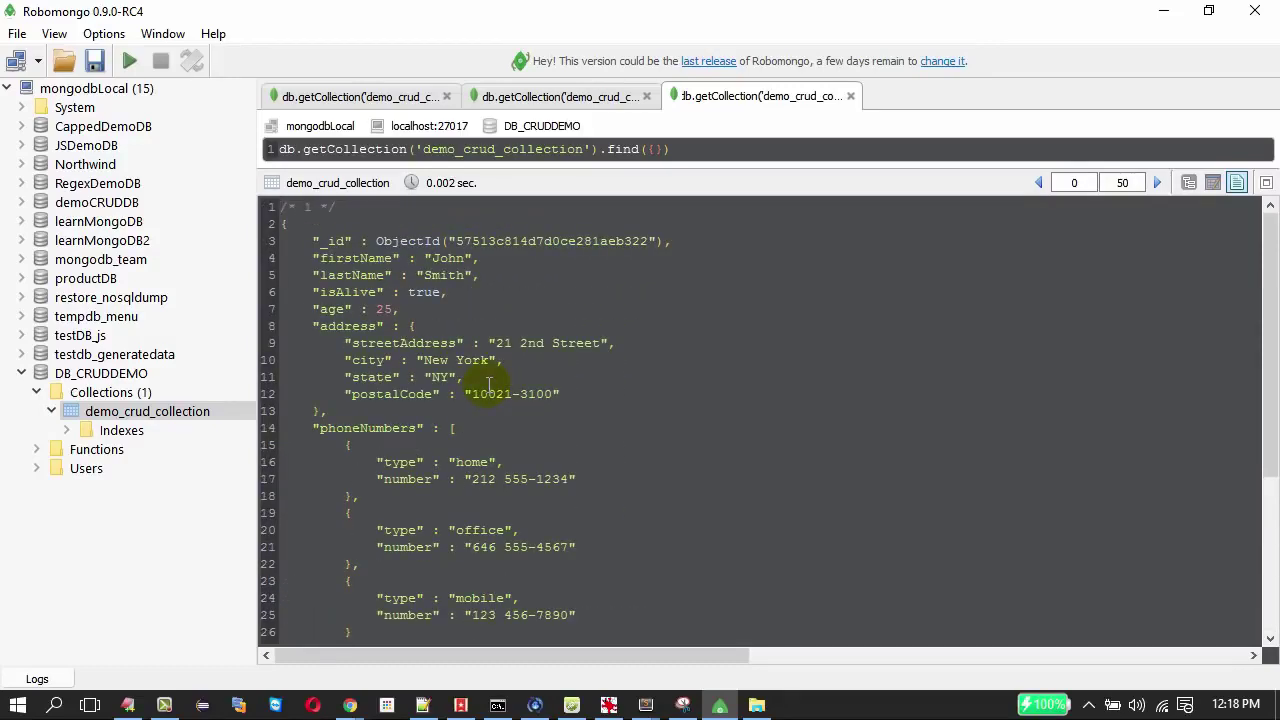
{"action": "scroll", "coordinate": [489, 386], "scroll_direction": "down", "scroll_amount": 5}
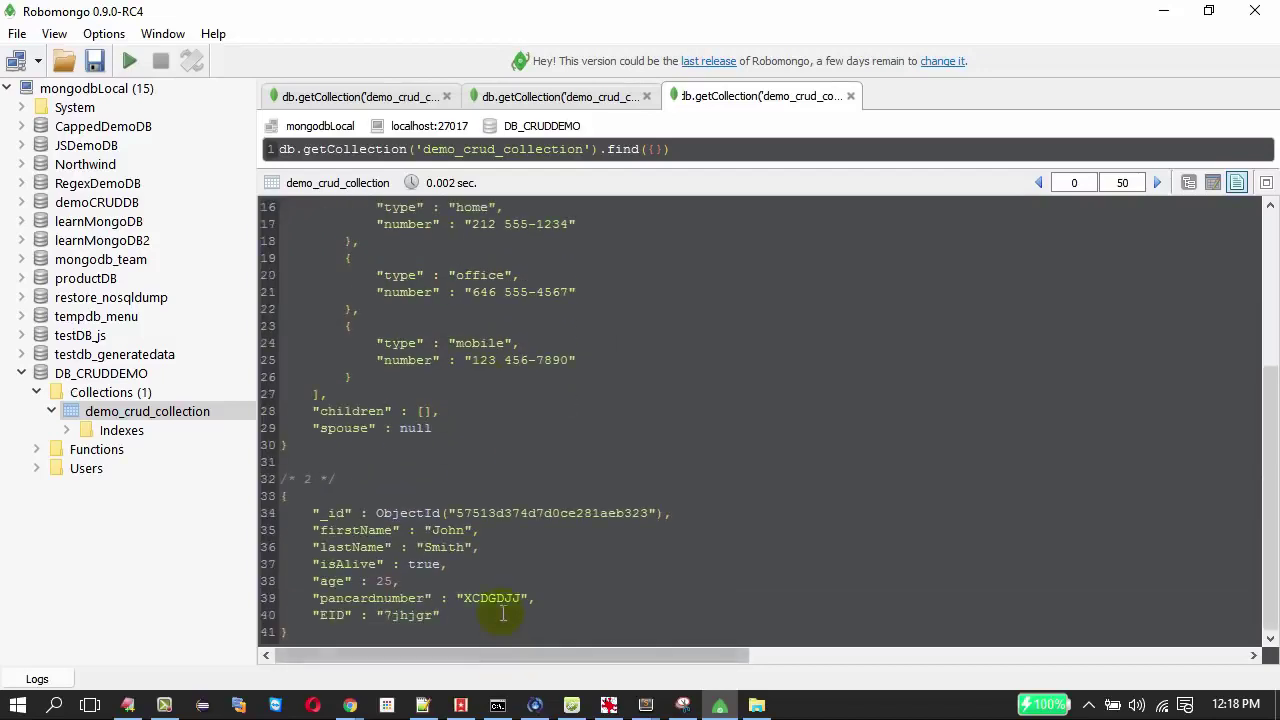
- Examine the second document's fields in the text view against those of the first document
{"action": "left_click_drag", "start_coordinate": [500, 611], "coordinate": [282, 513]}
{"action": "left_click_drag", "start_coordinate": [470, 415], "coordinate": [420, 205]}
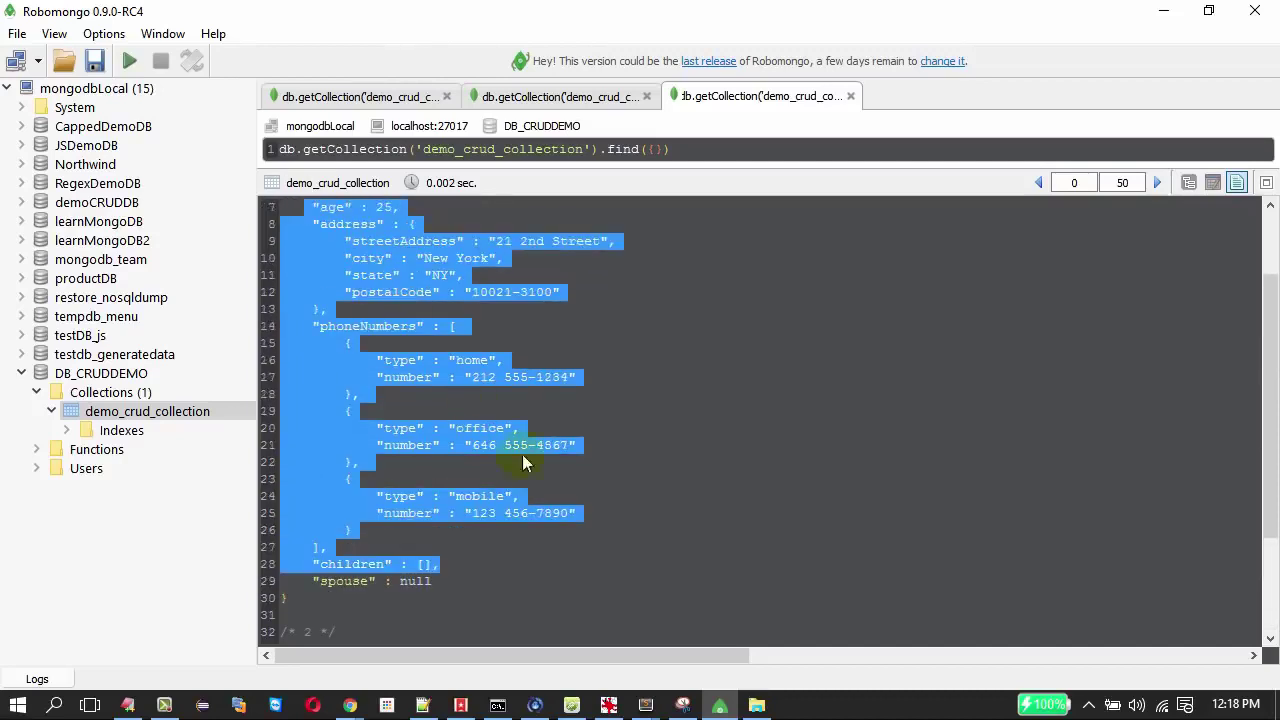
{"action": "left_click", "coordinate": [509, 457]}
{"action": "left_click_drag", "start_coordinate": [509, 457], "coordinate": [281, 479]}
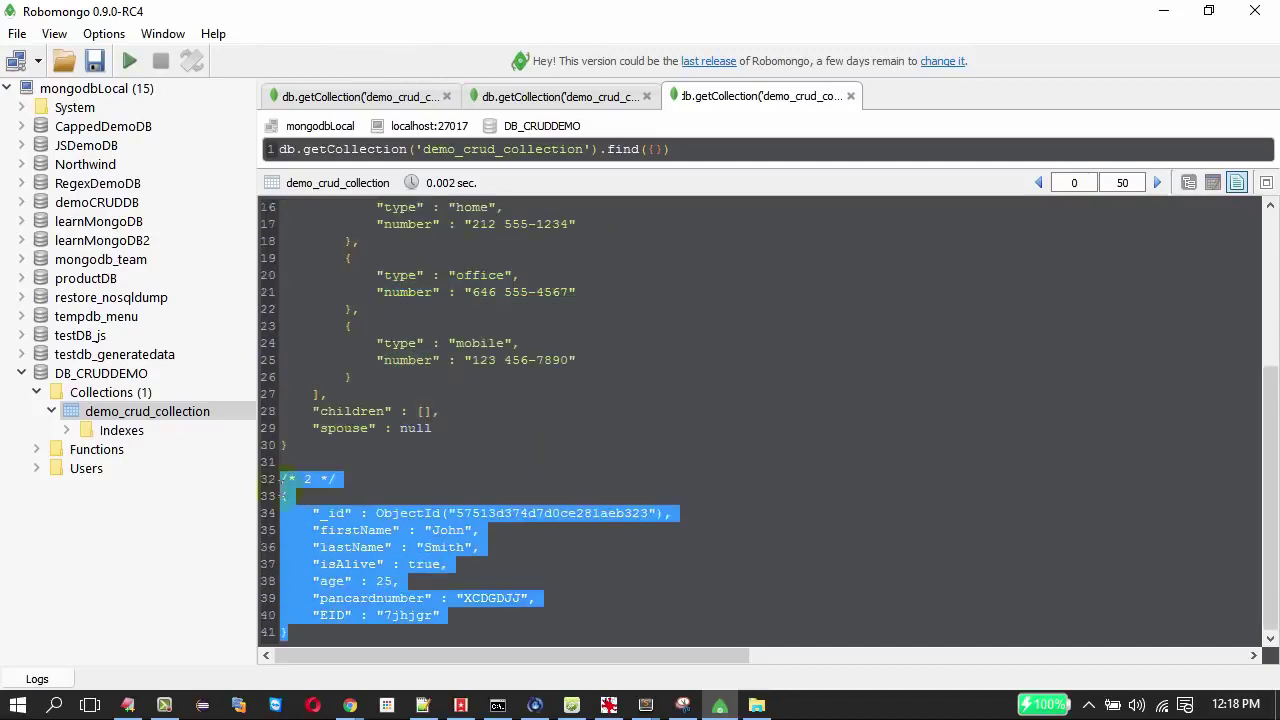
{"action": "left_click", "coordinate": [430, 502]}
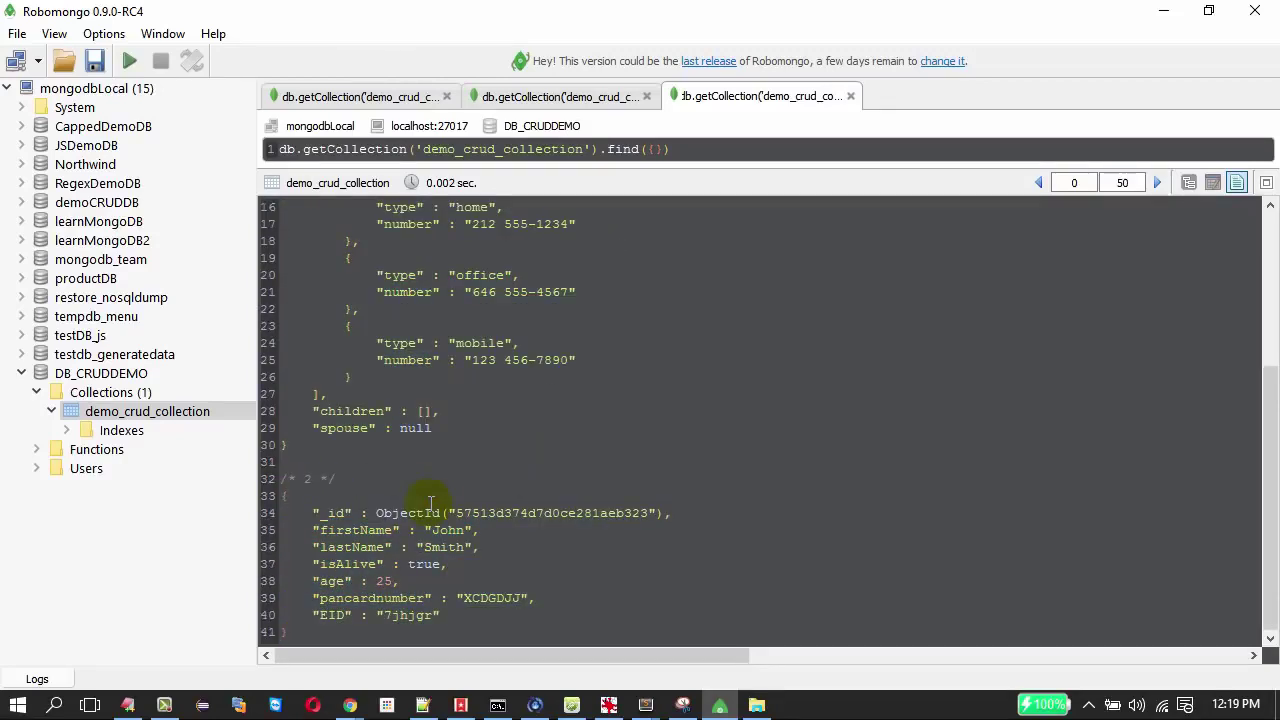
{"action": "scroll", "coordinate": [697, 483], "scroll_direction": "up", "scroll_amount": 5}
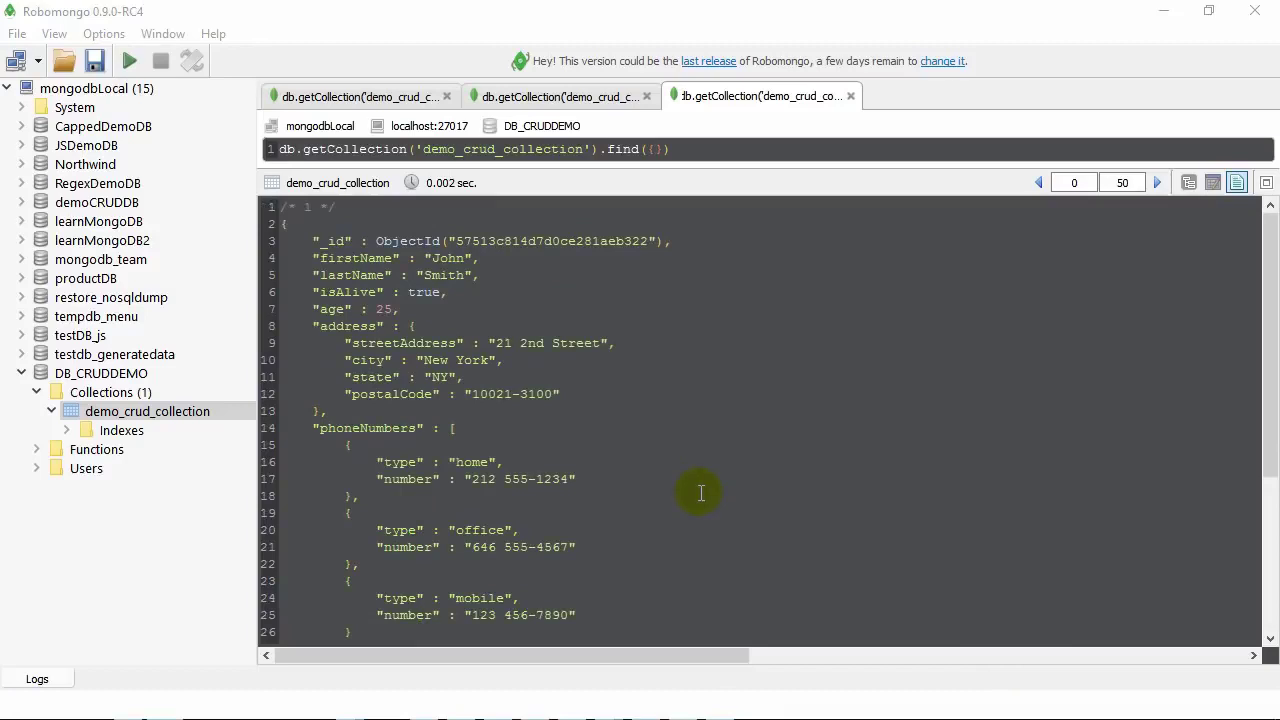
{"action": "left_click", "coordinate": [712, 464]}
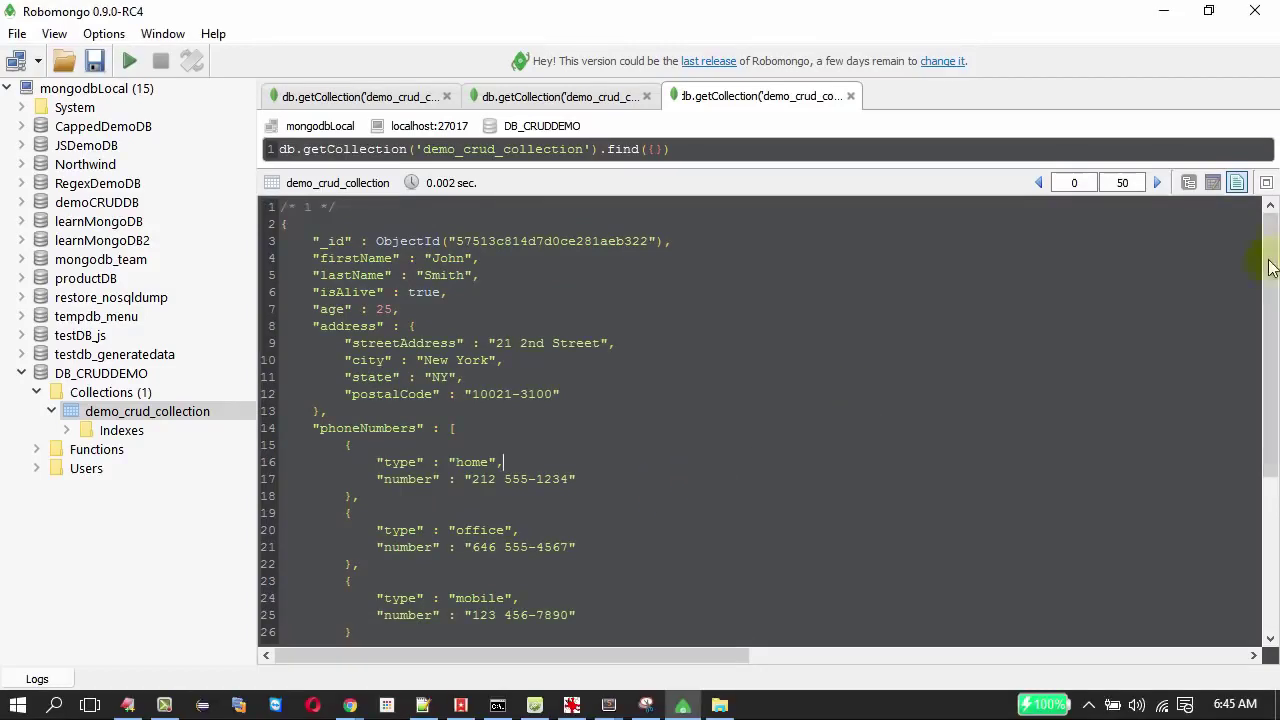
{"action": "mouse_move", "coordinate": [1270, 268]}
{"action": "left_mouse_down"}
{"action": "mouse_move", "coordinate": [1270, 334]}
{"action": "mouse_move", "coordinate": [1270, 268]}
{"action": "left_mouse_up"}
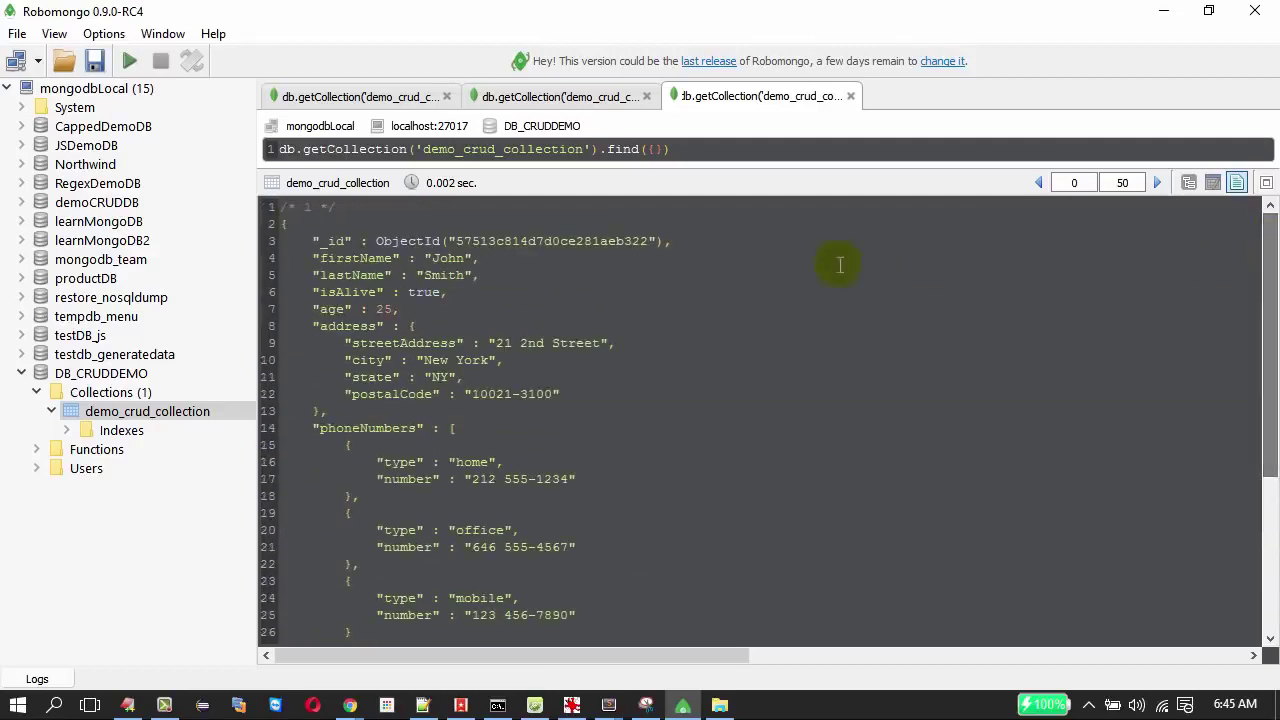
{"action": "left_click", "coordinate": [351, 360]}
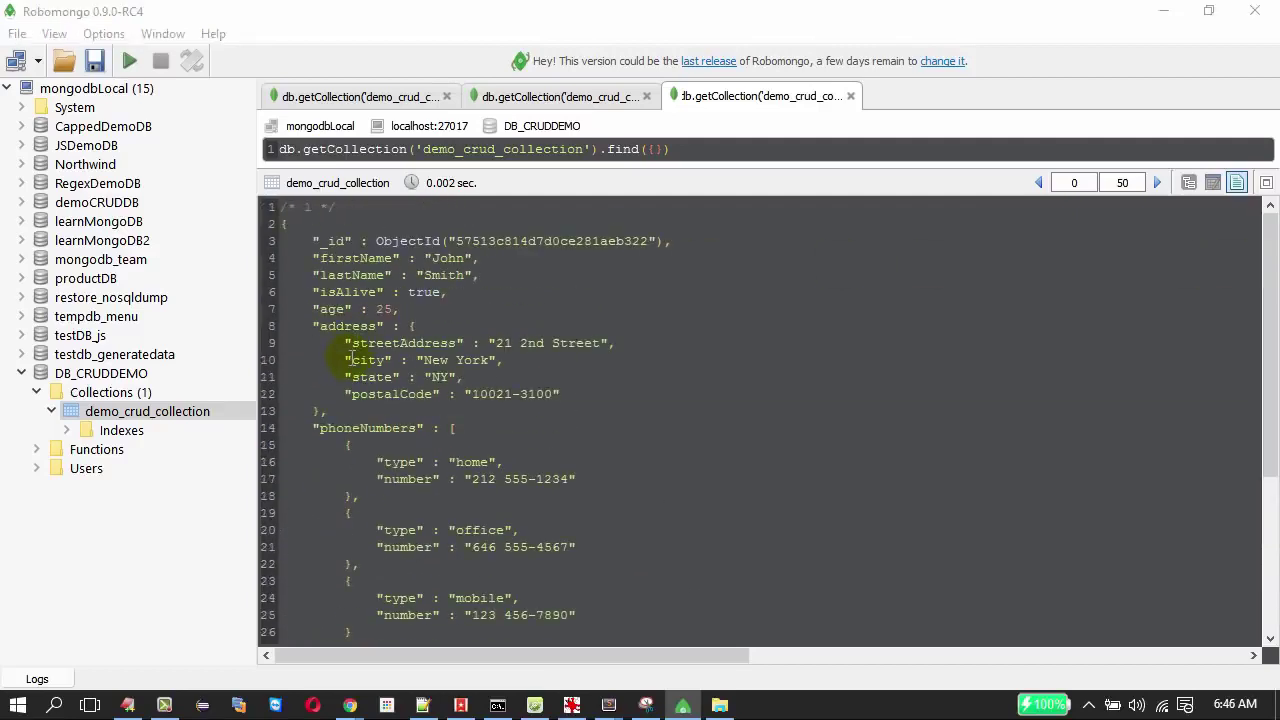
- Switch to the presentation slide, review the list of CRUD operations, and return to Robomongo
{"action": "key", "text": "alt+Tab"}
{"action": "left_click", "coordinate": [604, 272]}
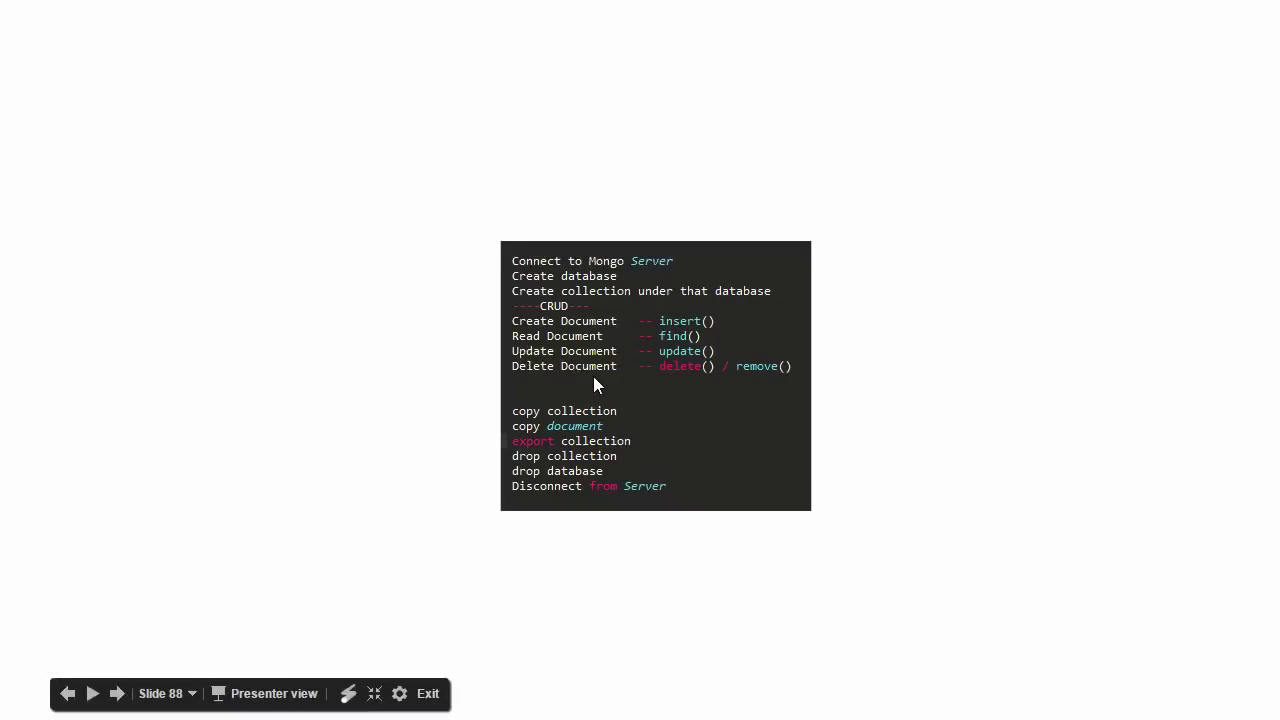
{"action": "key", "text": "alt+Tab"}
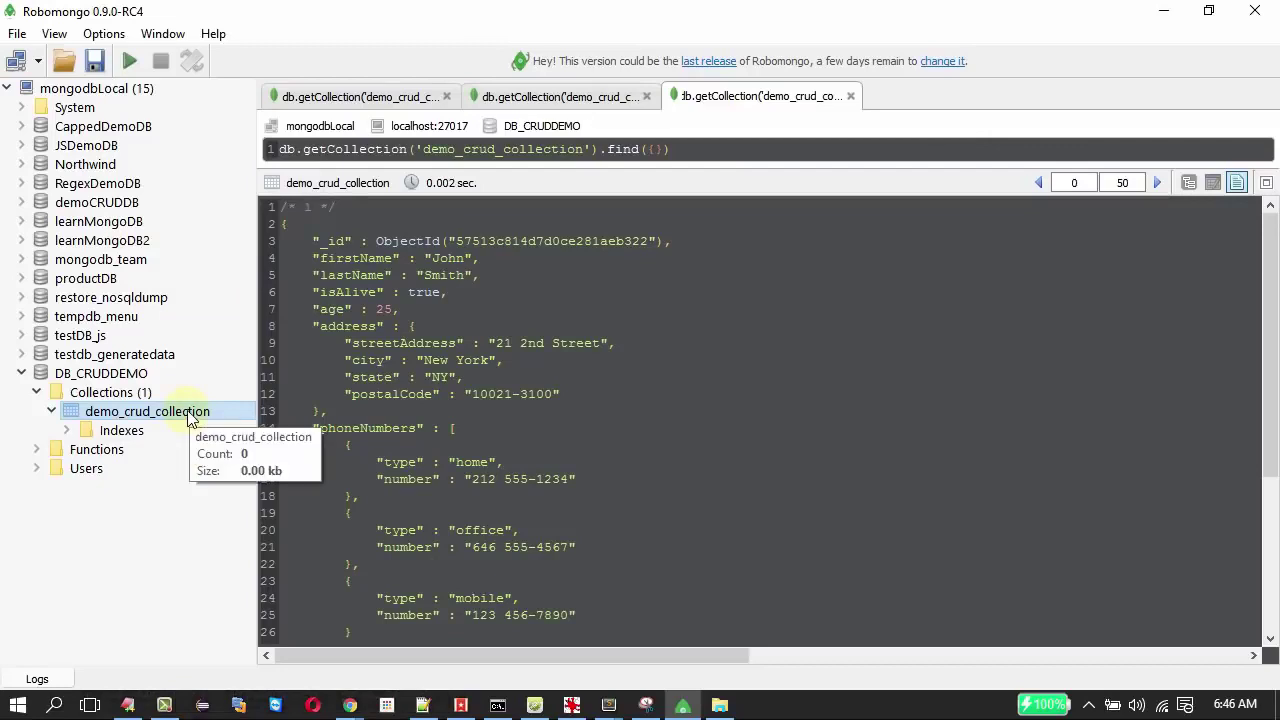
- Open the first document for editing from the tree view and replace its spouse value with the spouse's first name in single quotes
{"action": "left_click", "coordinate": [1190, 186]}
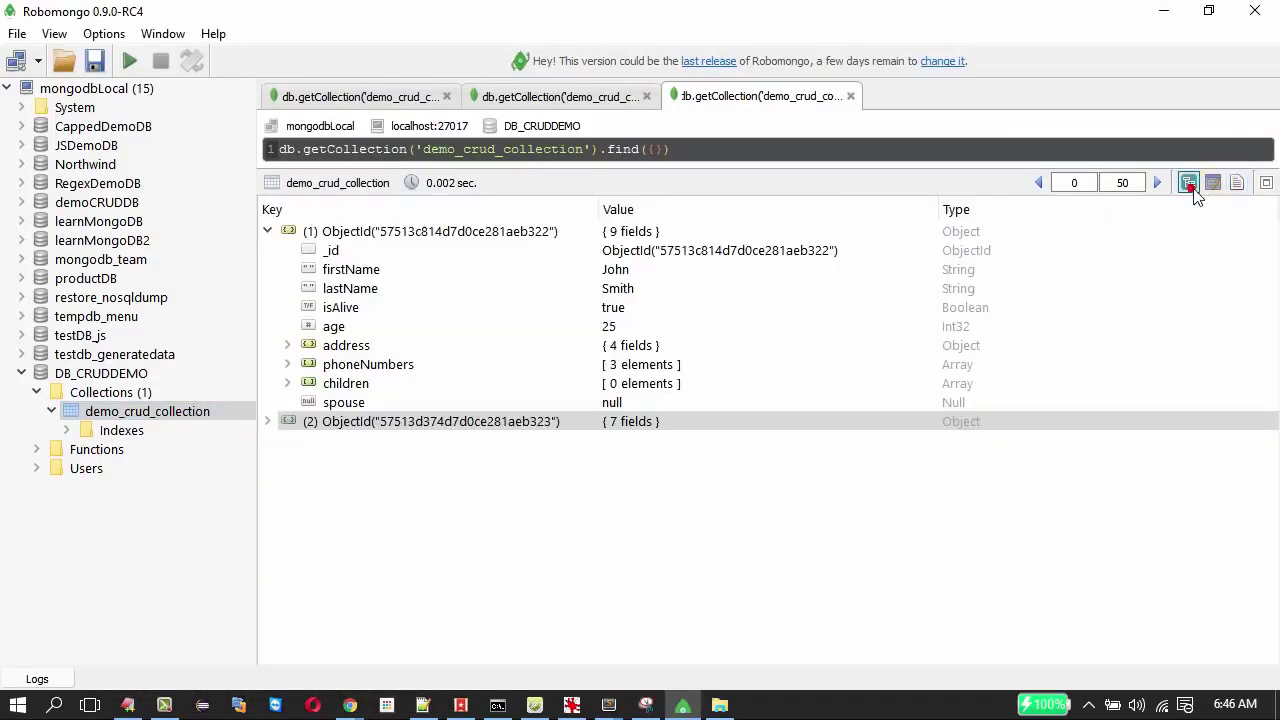
{"action": "left_click", "coordinate": [378, 232]}
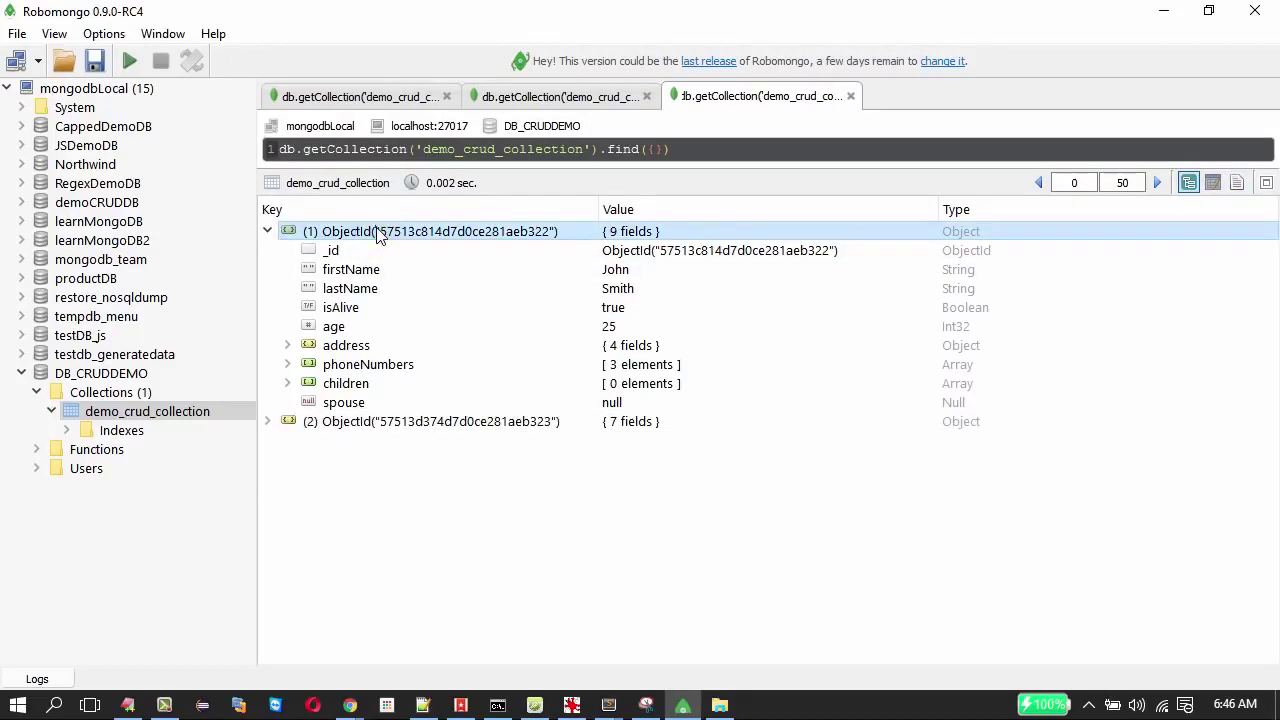
{"action": "right_click", "coordinate": [378, 233]}
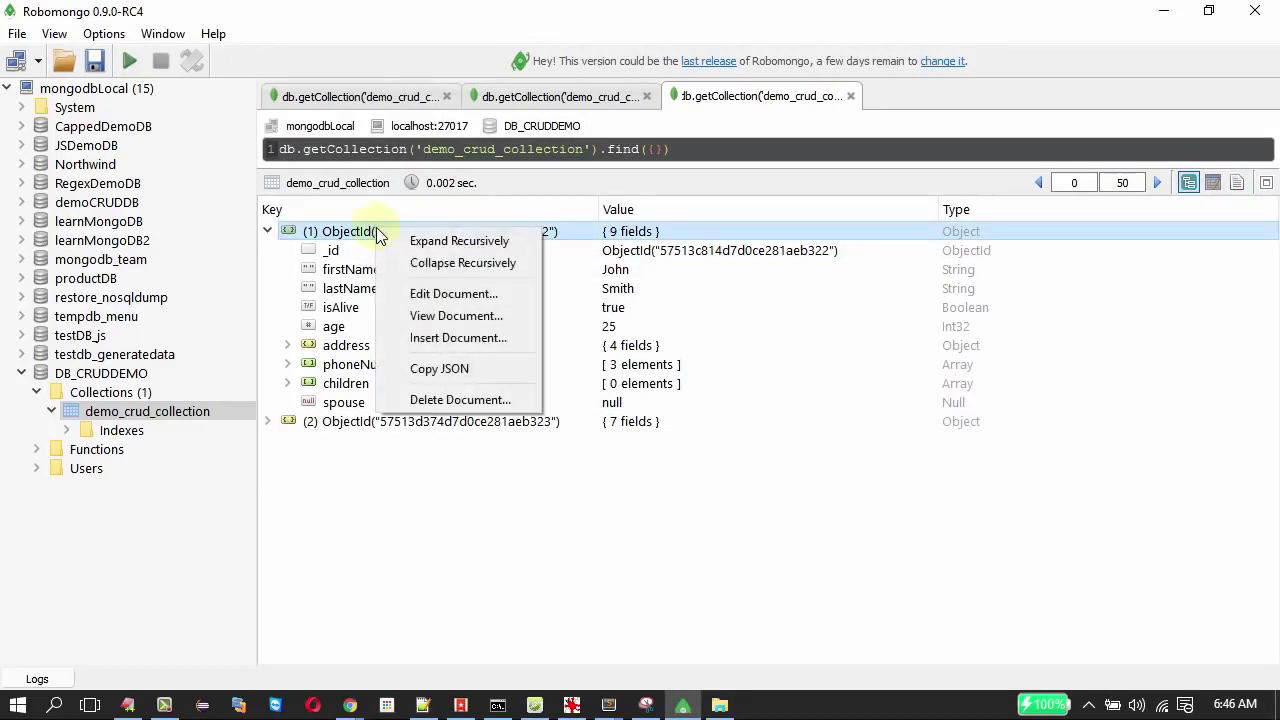
{"action": "left_click", "coordinate": [447, 304]}
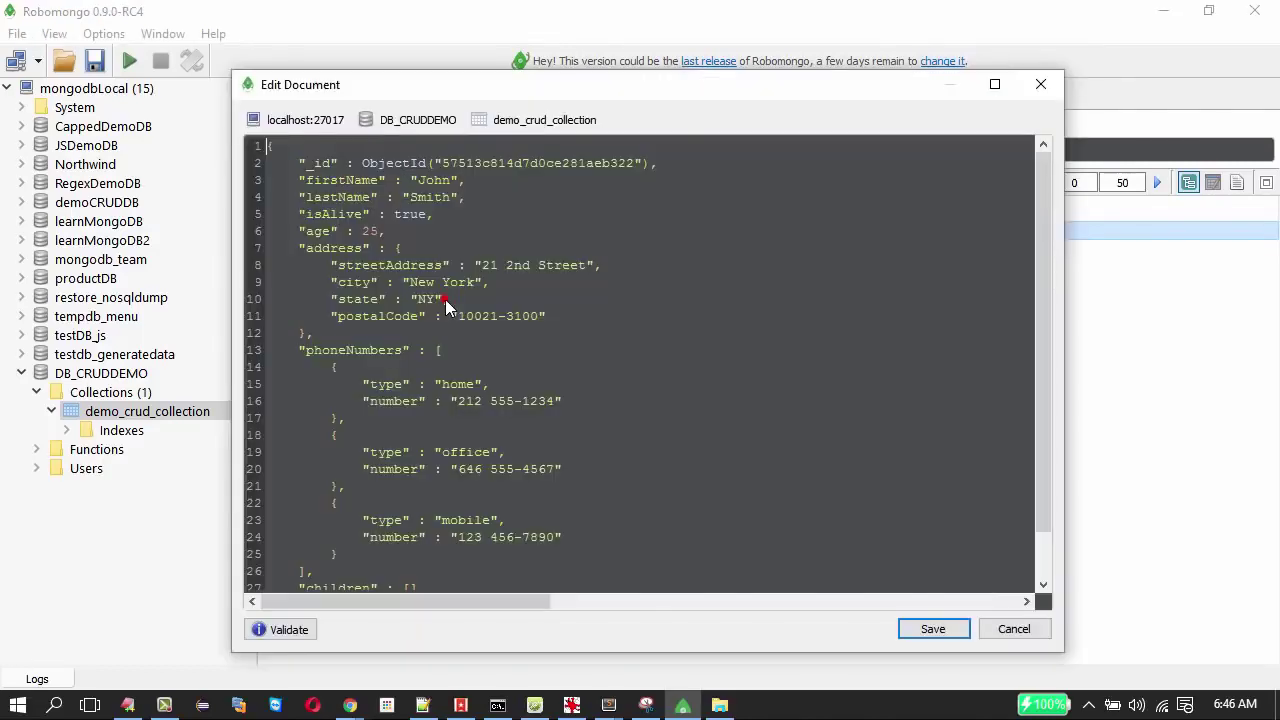
{"action": "scroll", "coordinate": [452, 263], "scroll_direction": "down", "scroll_amount": 1}
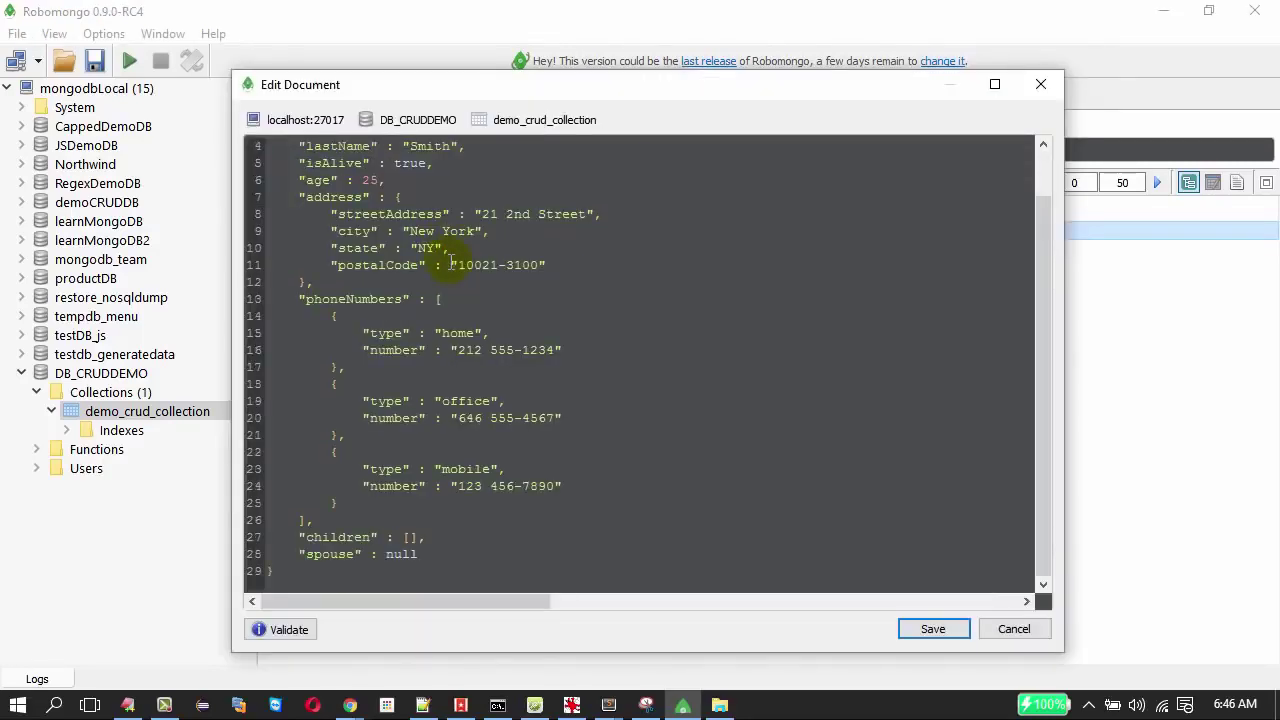
{"action": "left_click", "coordinate": [488, 401]}
{"action": "double_click", "coordinate": [402, 553]}
{"action": "type", "text": "''"}
{"action": "type", "text": "Kate"}
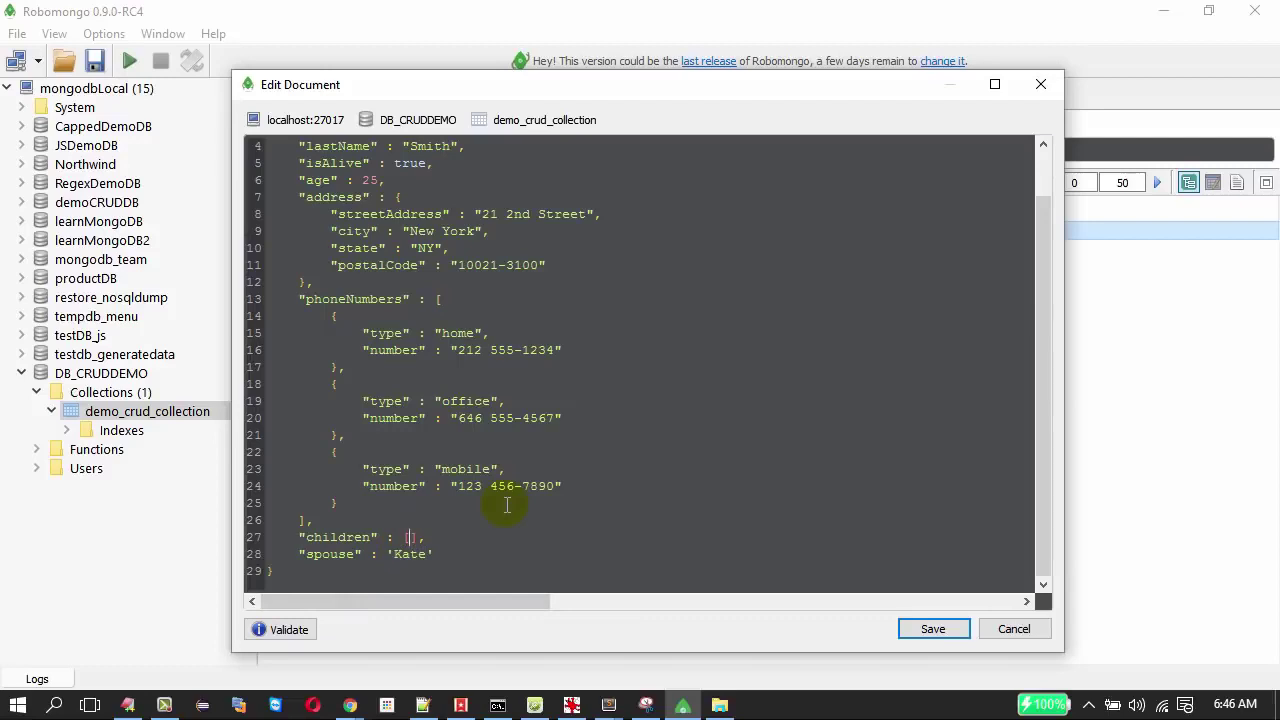
- Fill the document's empty children array with the two children's first names as single-quoted strings separated by a comma
{"action": "type", "text": "Johnson'"}
{"action": "key", "text": "ctrl+Left"}
{"action": "key", "text": "Right"}
{"action": "type", "text": "'"}
{"action": "key", "text": "BackSpace"}
{"action": "key", "text": "Left"}
{"action": "type", "text": "'"}
{"action": "key", "text": "Right"}
{"action": "key", "text": "Right"}
{"action": "key", "text": "Right"}
{"action": "key", "text": "Right"}
{"action": "key", "text": "Right"}
{"action": "key", "text": "Right"}
{"action": "type", "text": "."}
{"action": "type", "text": ","}
{"action": "type", "text": "Andrea"}
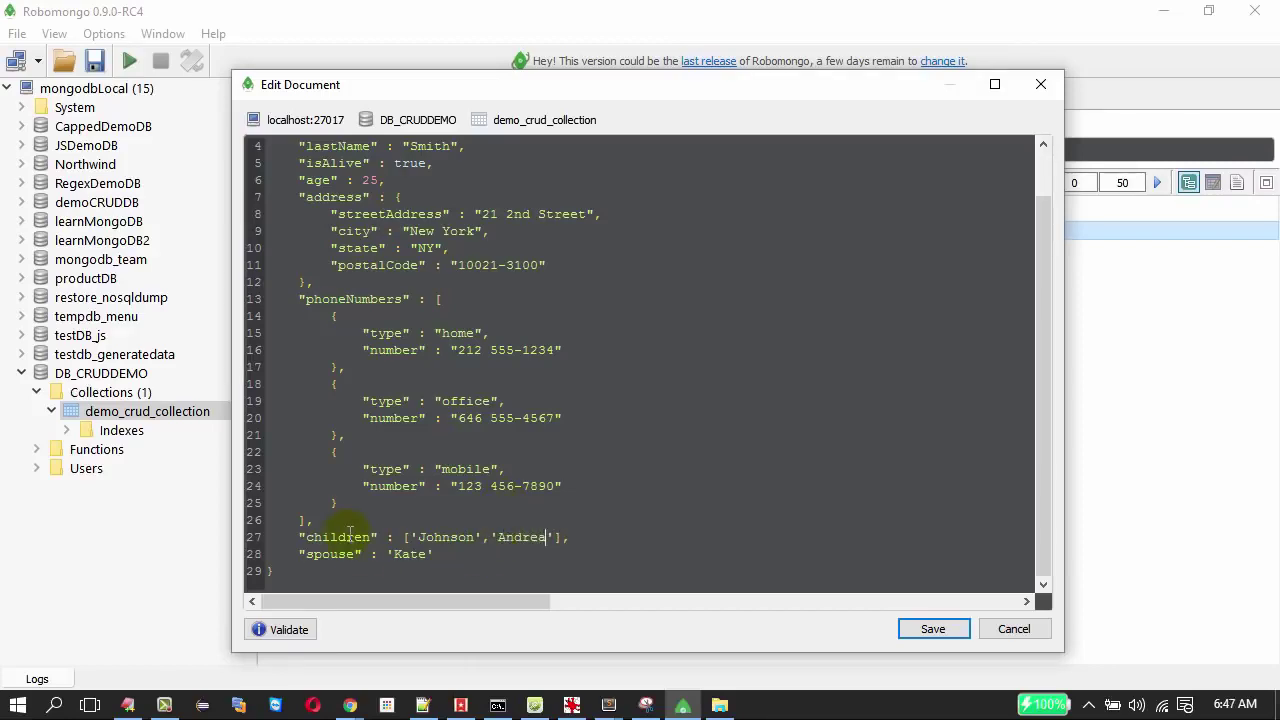
- Validate the edited first document's JSON and save the document
{"action": "left_click_drag", "start_coordinate": [346, 531], "coordinate": [493, 554]}
{"action": "scroll", "coordinate": [510, 501], "scroll_direction": "up", "scroll_amount": 1}
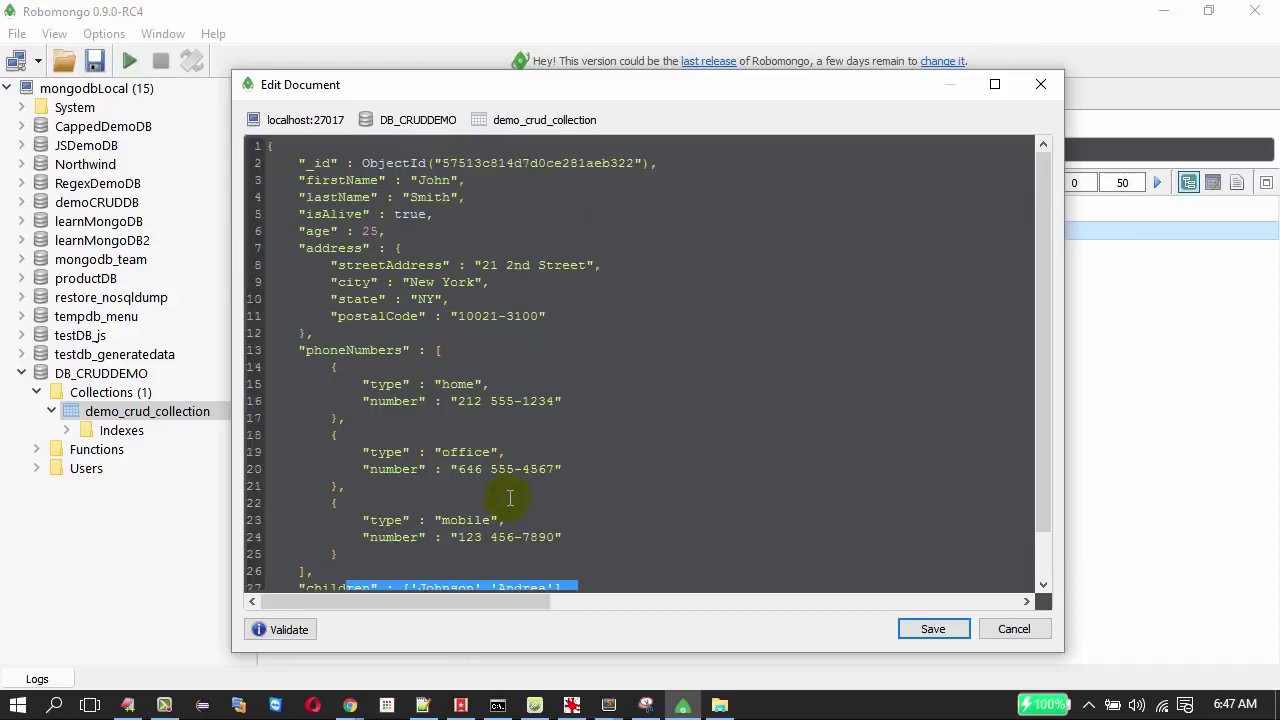
{"action": "left_click", "coordinate": [260, 630]}
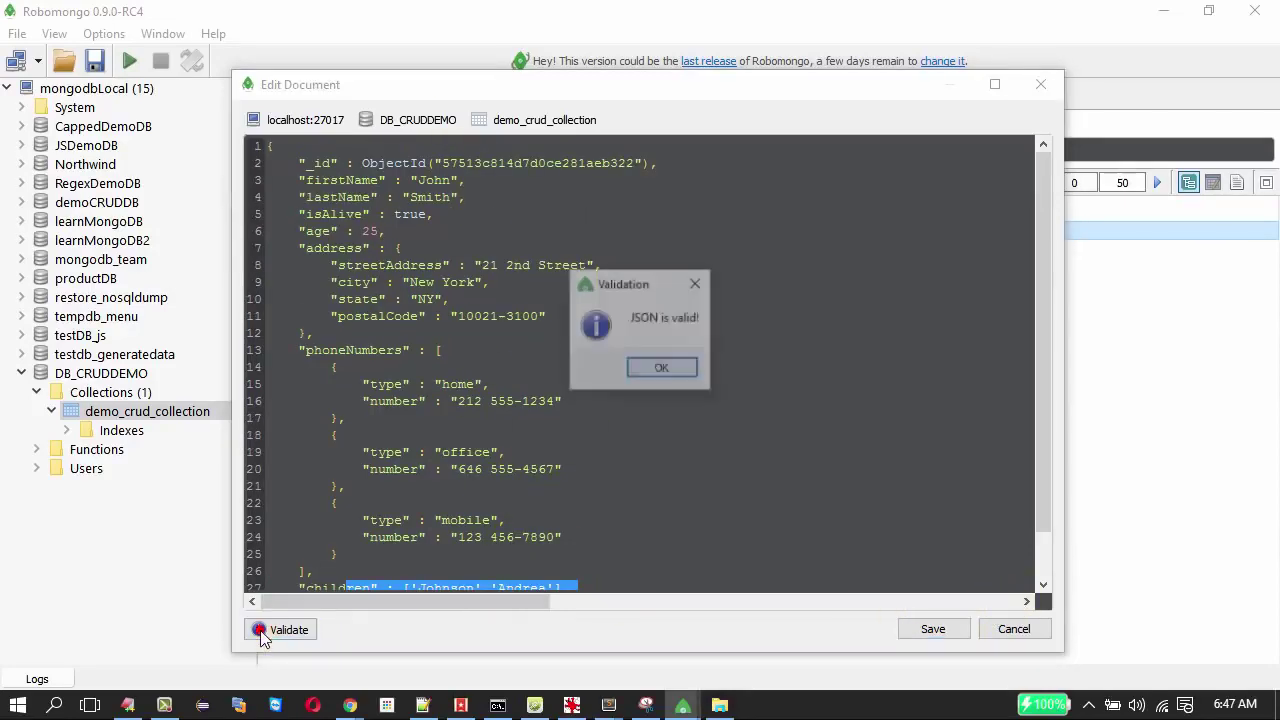
{"action": "left_click", "coordinate": [663, 370]}
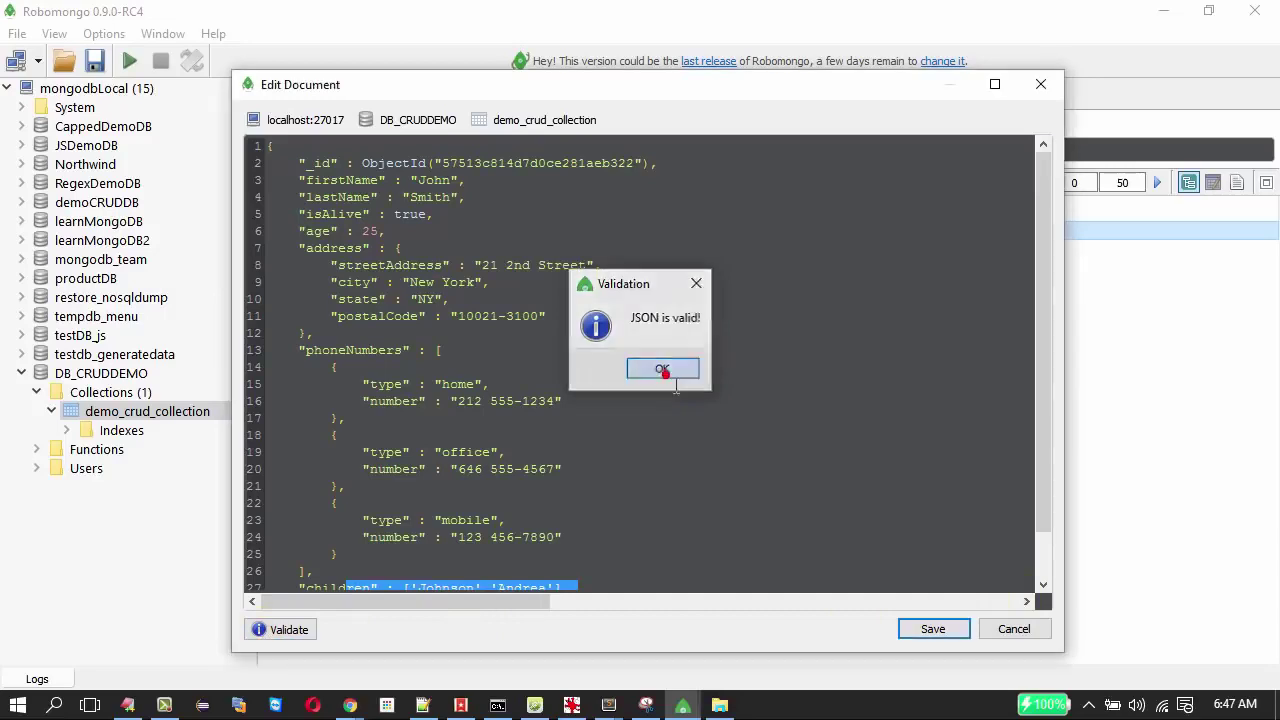
{"action": "left_click", "coordinate": [933, 629]}
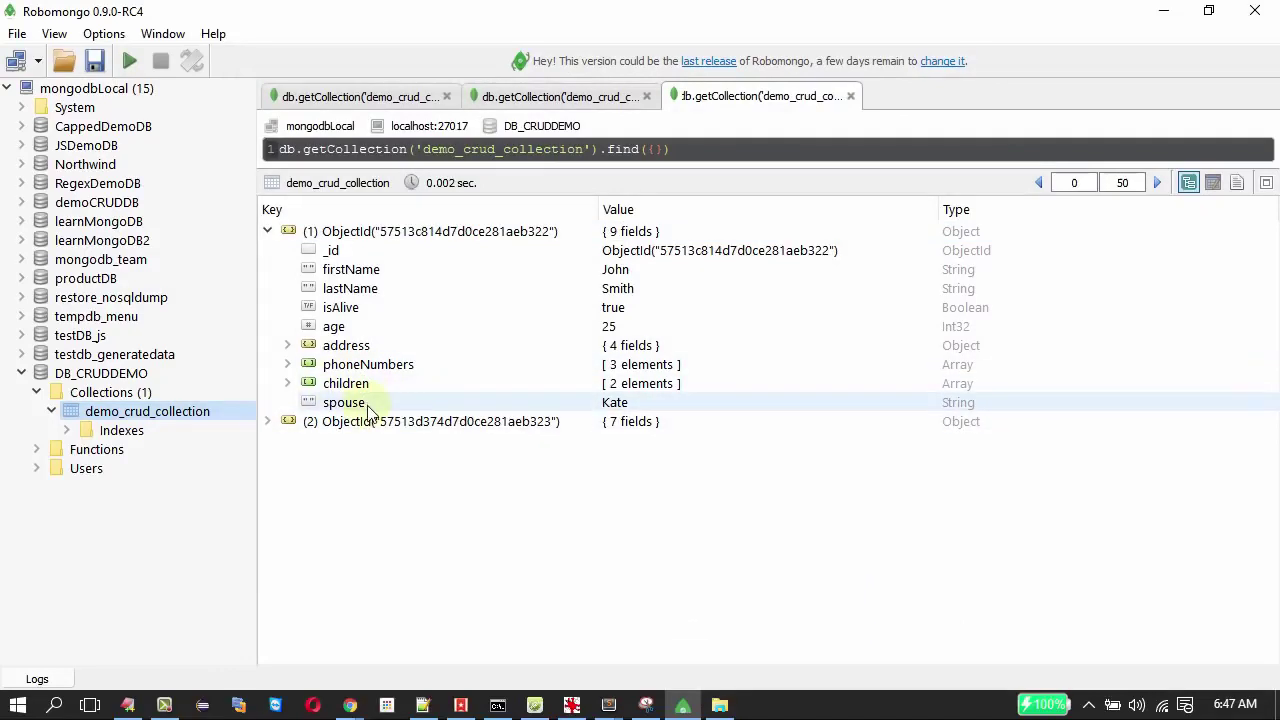
- Show the documents in text view and examine the first document's updated children and spouse fields
{"action": "left_click", "coordinate": [1237, 184]}
{"action": "scroll", "coordinate": [765, 517], "scroll_direction": "down", "scroll_amount": 3}
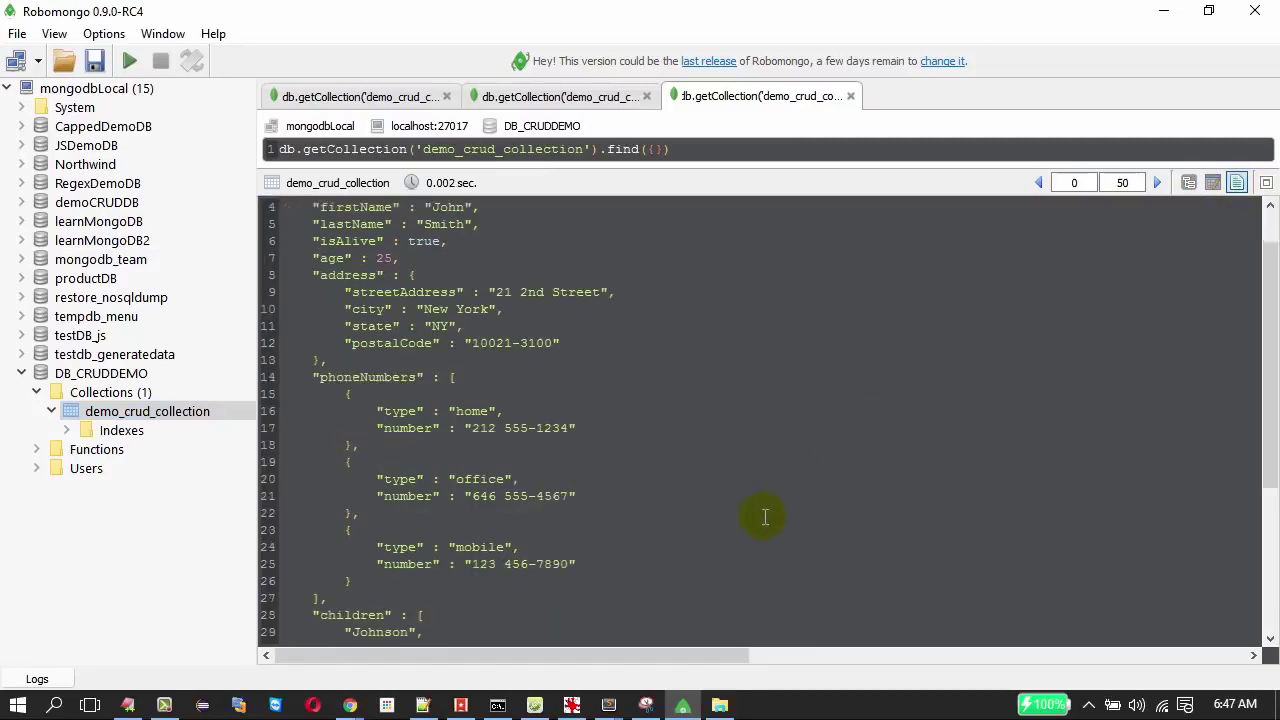
{"action": "left_click_drag", "start_coordinate": [310, 515], "coordinate": [344, 611]}
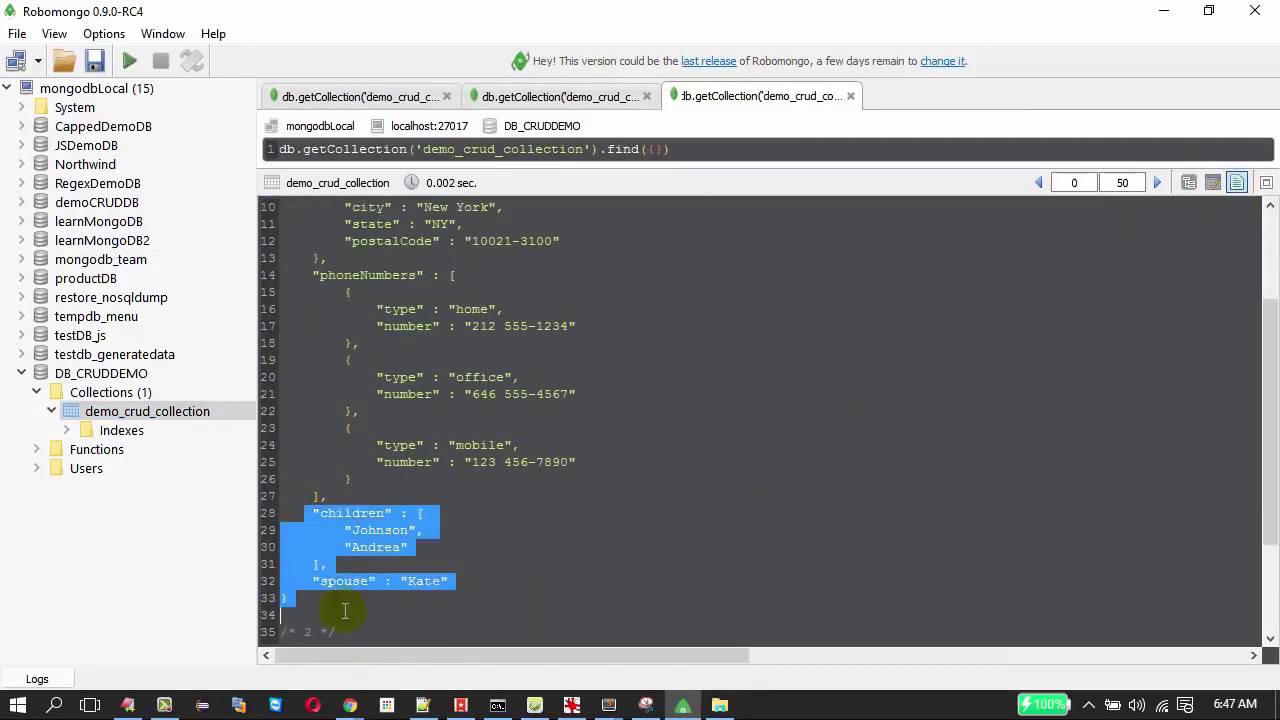
{"action": "left_click", "coordinate": [344, 611]}
{"action": "scroll", "coordinate": [350, 585], "scroll_direction": "up", "scroll_amount": 3}
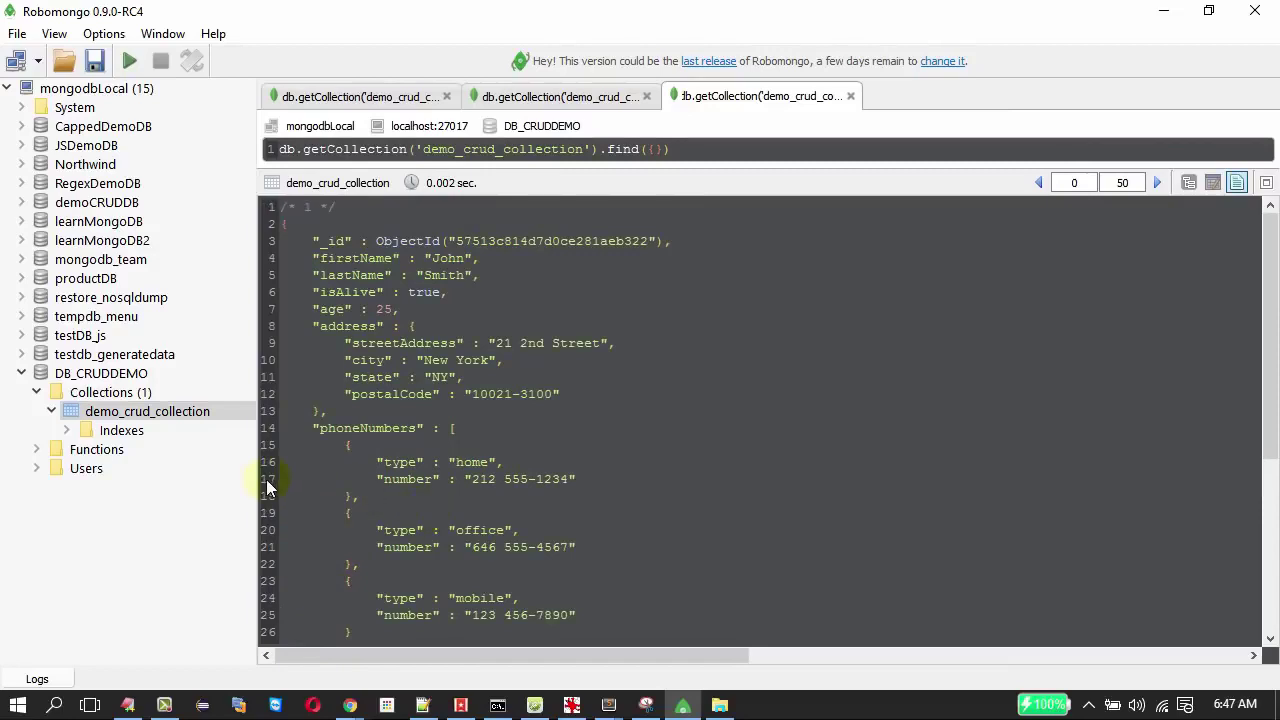
{"action": "left_click_drag", "start_coordinate": [695, 157], "coordinate": [276, 152]}
{"action": "right_click", "coordinate": [212, 422]}
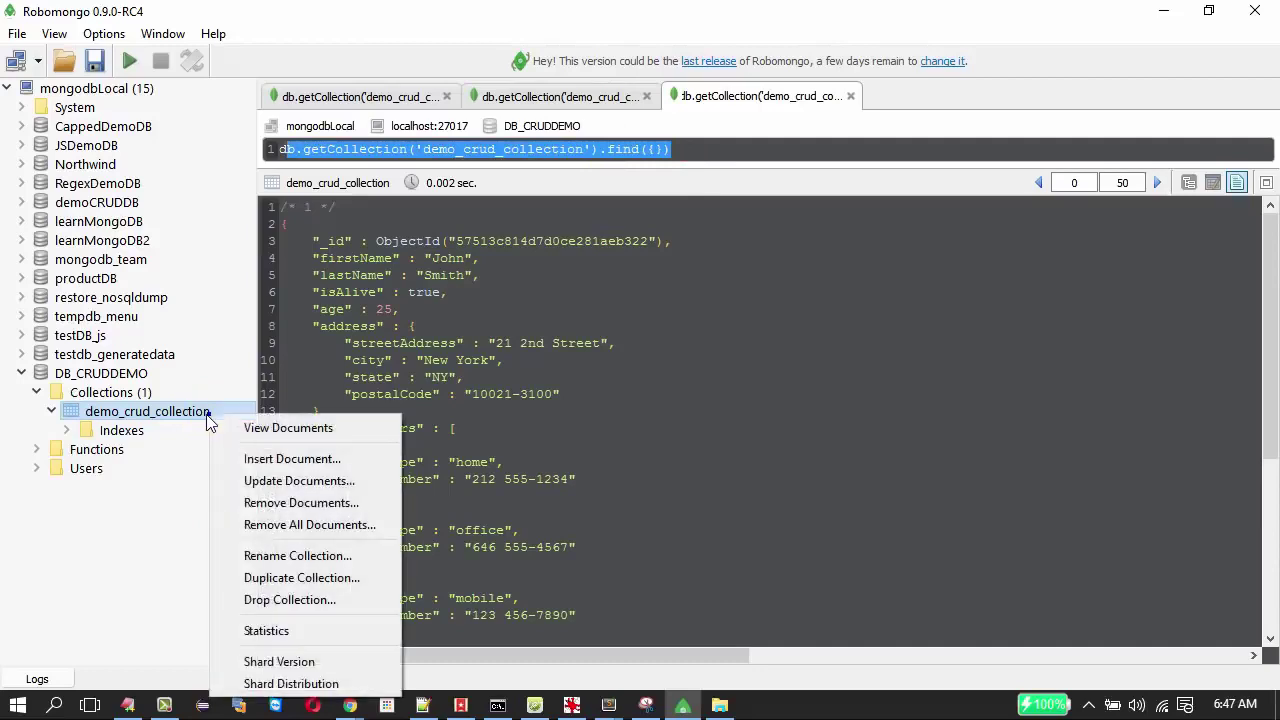
{"action": "left_click", "coordinate": [520, 417]}
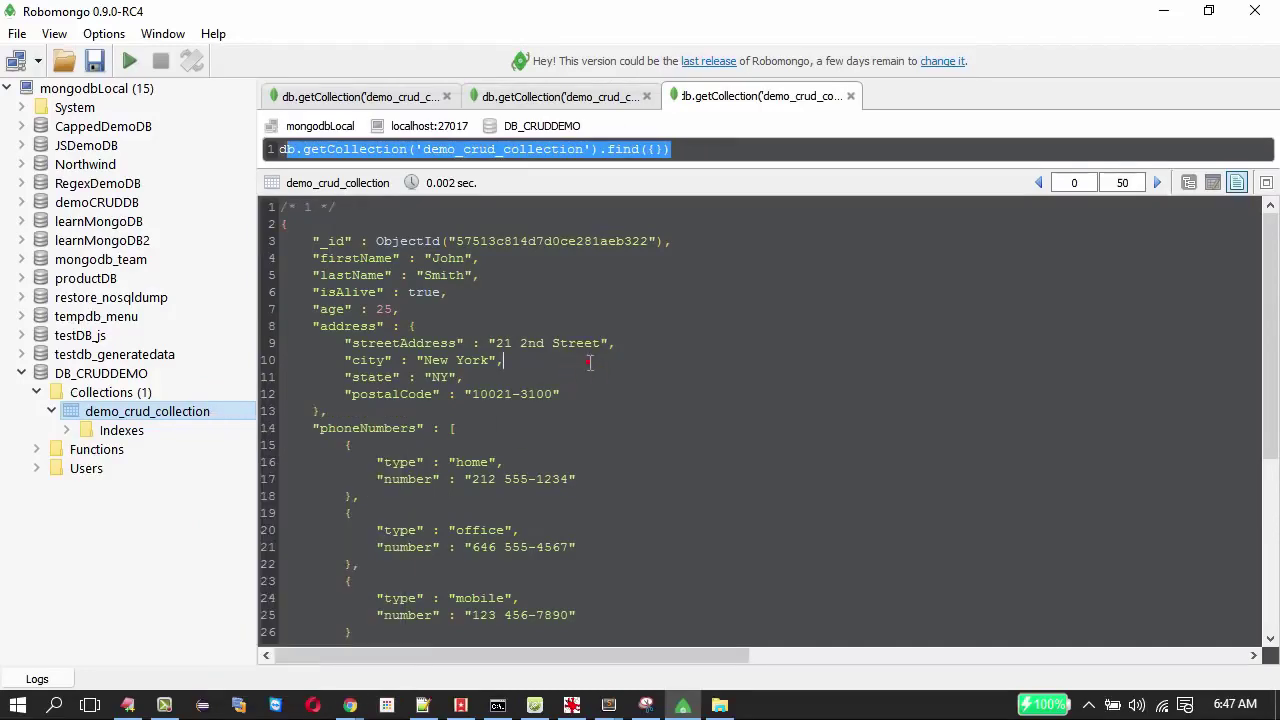
- Show the results in tree view and delete the second document from demo_crud_collection
{"action": "left_click", "coordinate": [1188, 182]}
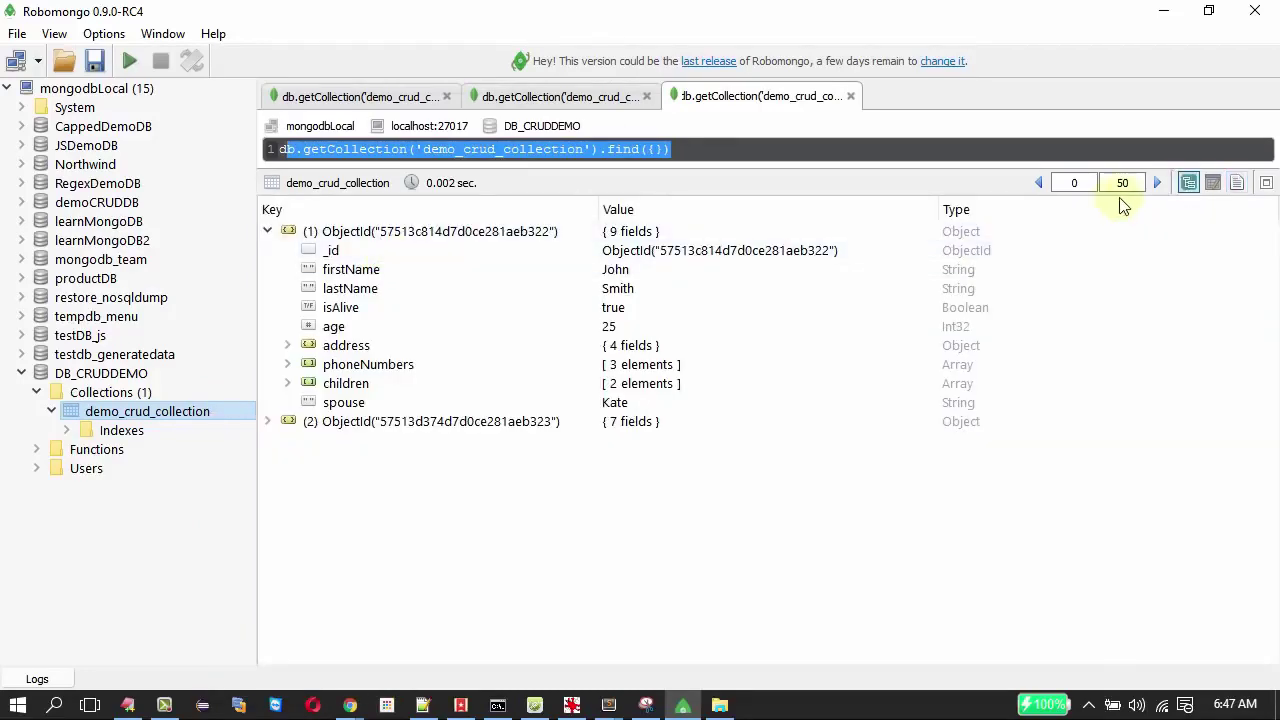
{"action": "left_click", "coordinate": [433, 233]}
{"action": "right_click", "coordinate": [433, 233]}
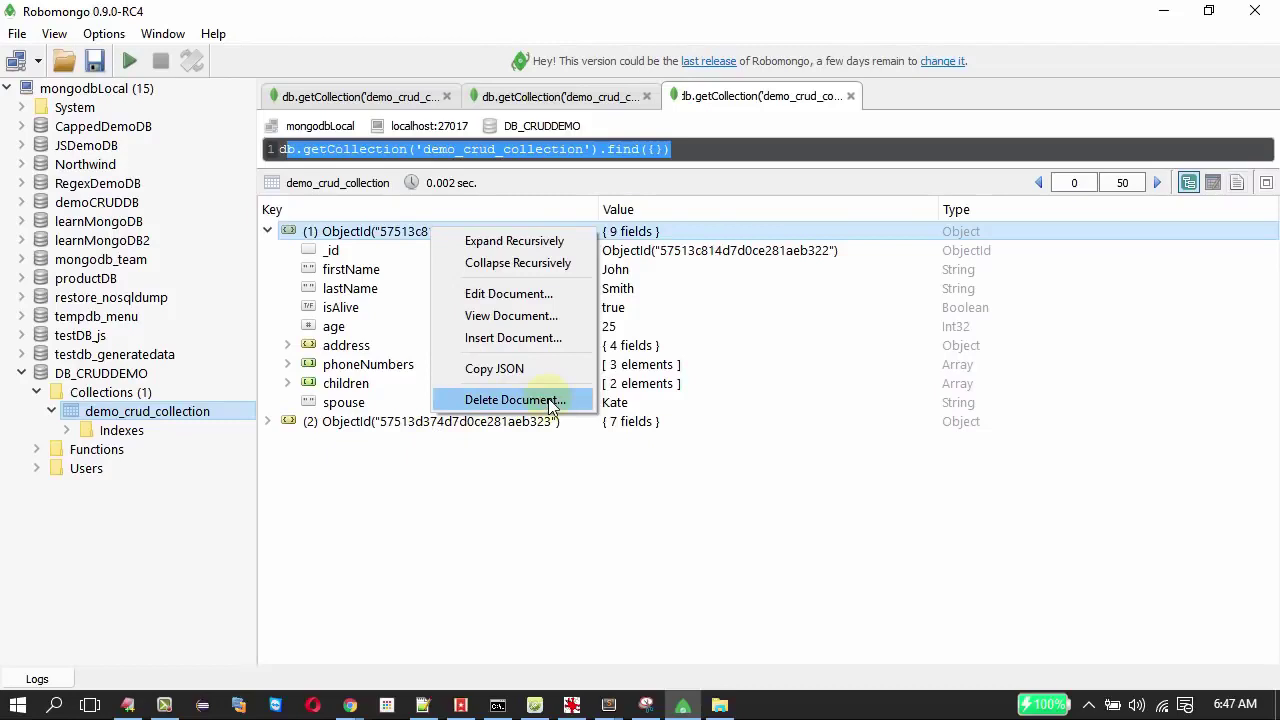
{"action": "left_click", "coordinate": [403, 421]}
{"action": "right_click", "coordinate": [403, 421]}
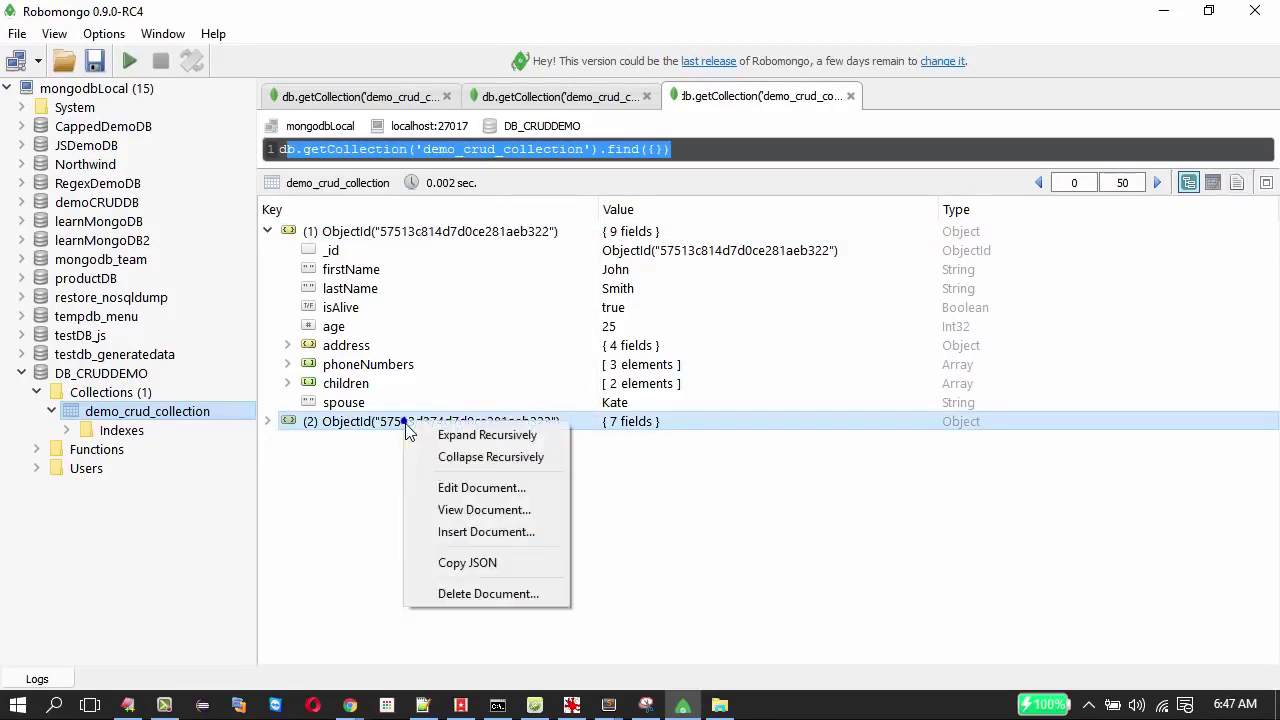
{"action": "left_click", "coordinate": [499, 600]}
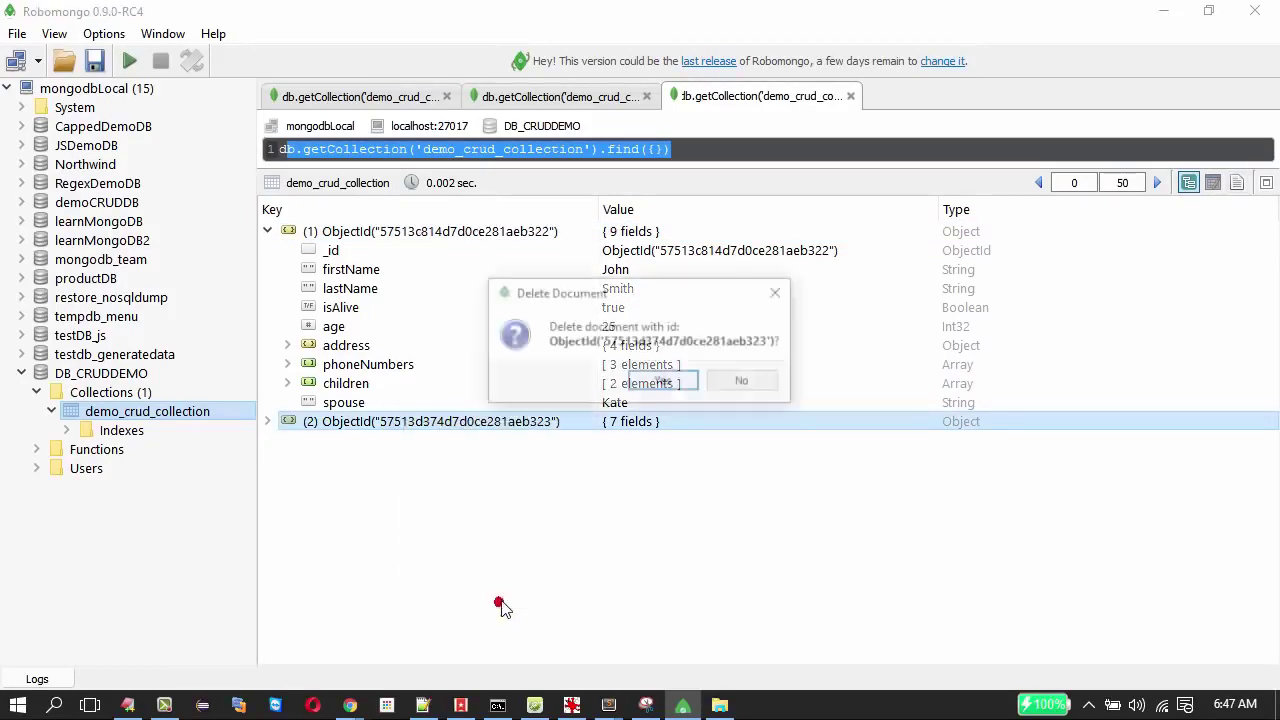
{"action": "left_click", "coordinate": [667, 386]}
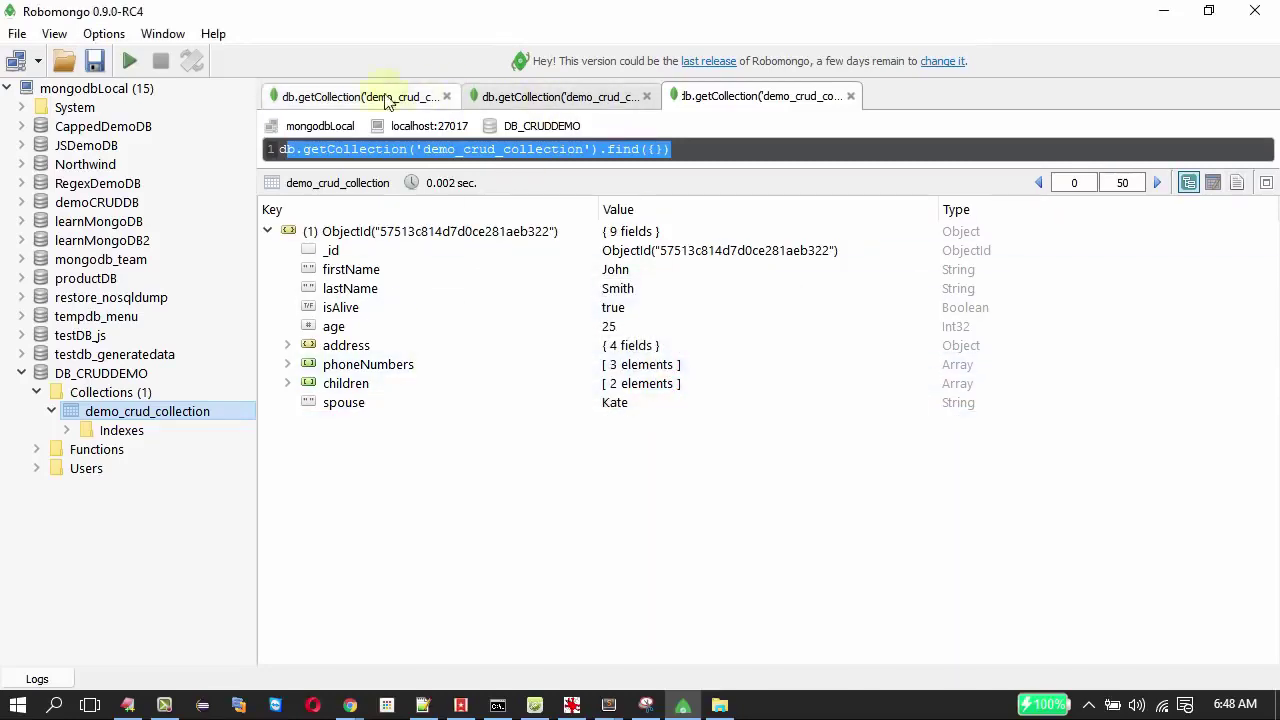
- Rerun the find query, then reopen demo_crud_collection's documents in a new query tab
{"action": "left_click", "coordinate": [129, 62]}
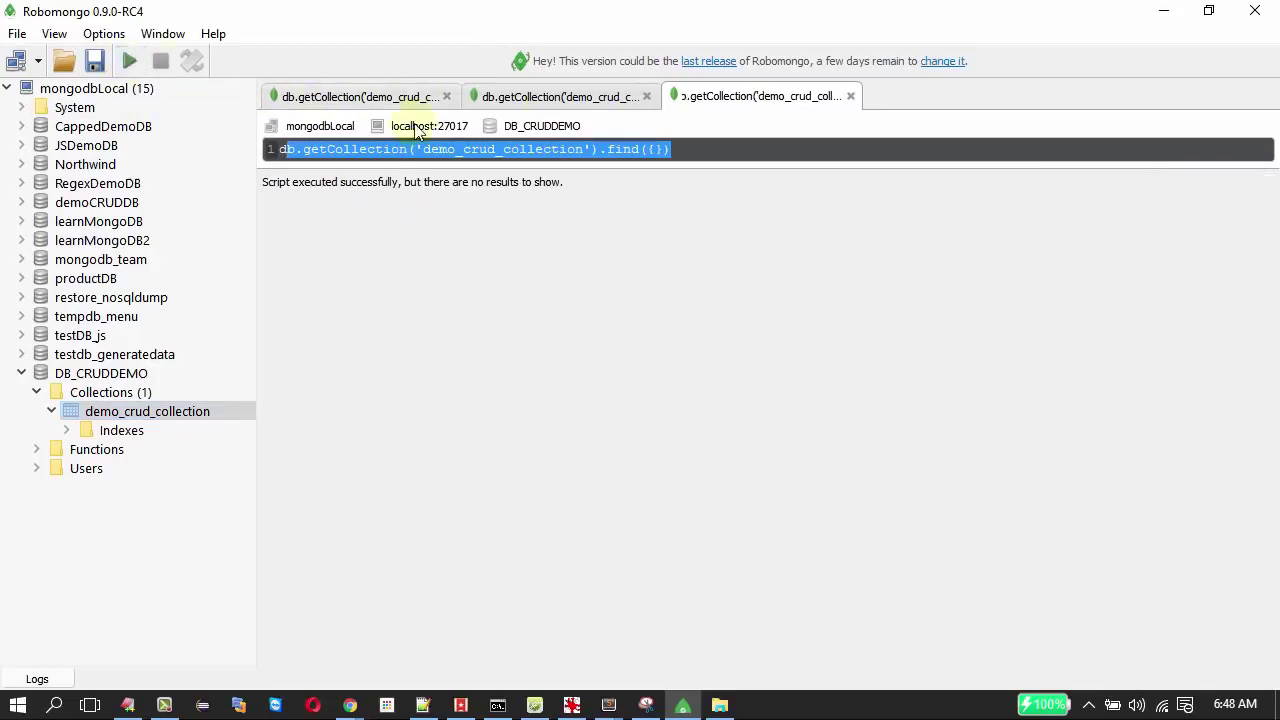
{"action": "left_click", "coordinate": [714, 149]}
{"action": "left_click", "coordinate": [162, 416]}
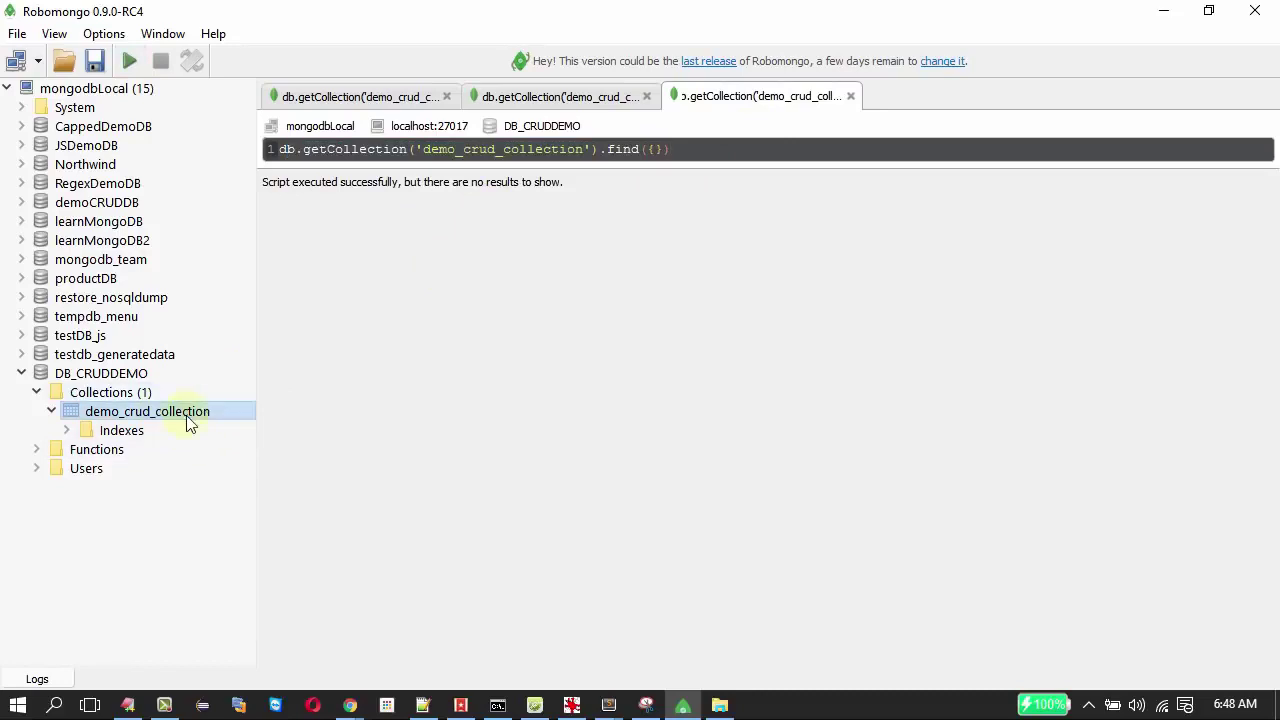
{"action": "right_click", "coordinate": [187, 420]}
{"action": "left_click", "coordinate": [235, 427]}
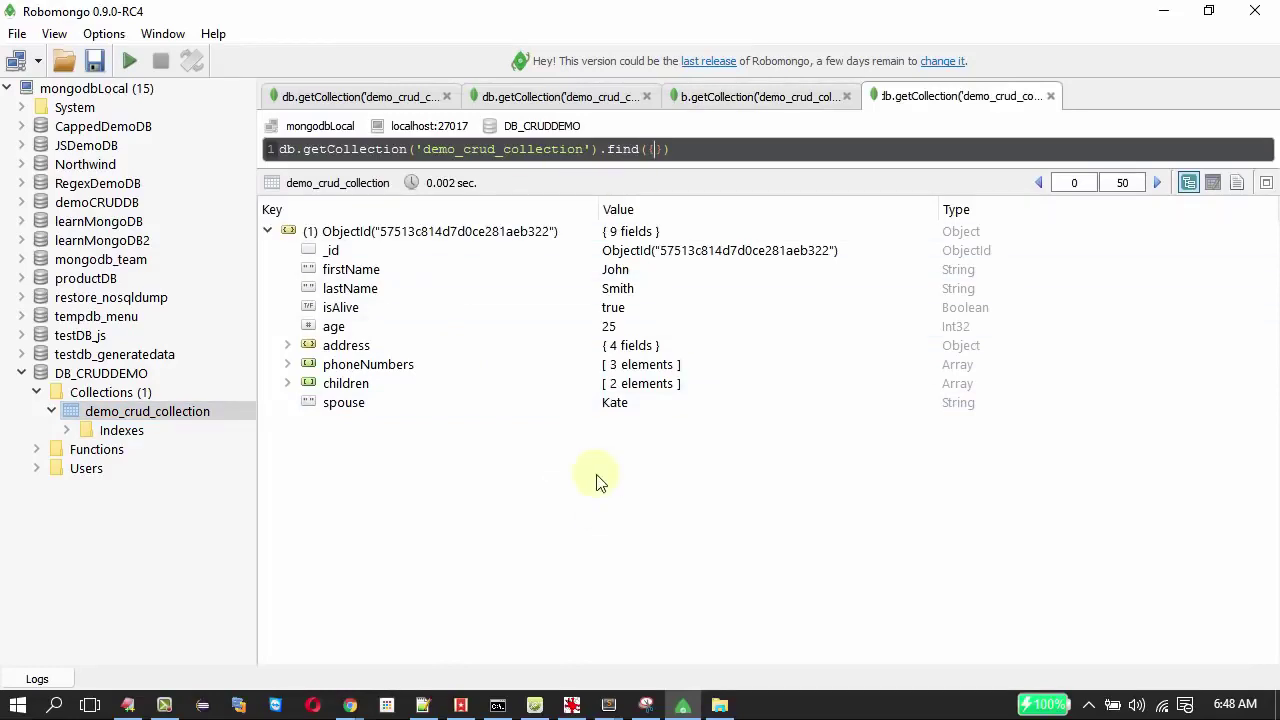
- Switch to the presentation slide to review the remaining operations, check the commands available for DB_CRUDDEMO, and return to Robomongo
{"action": "key", "text": "alt+Tab"}
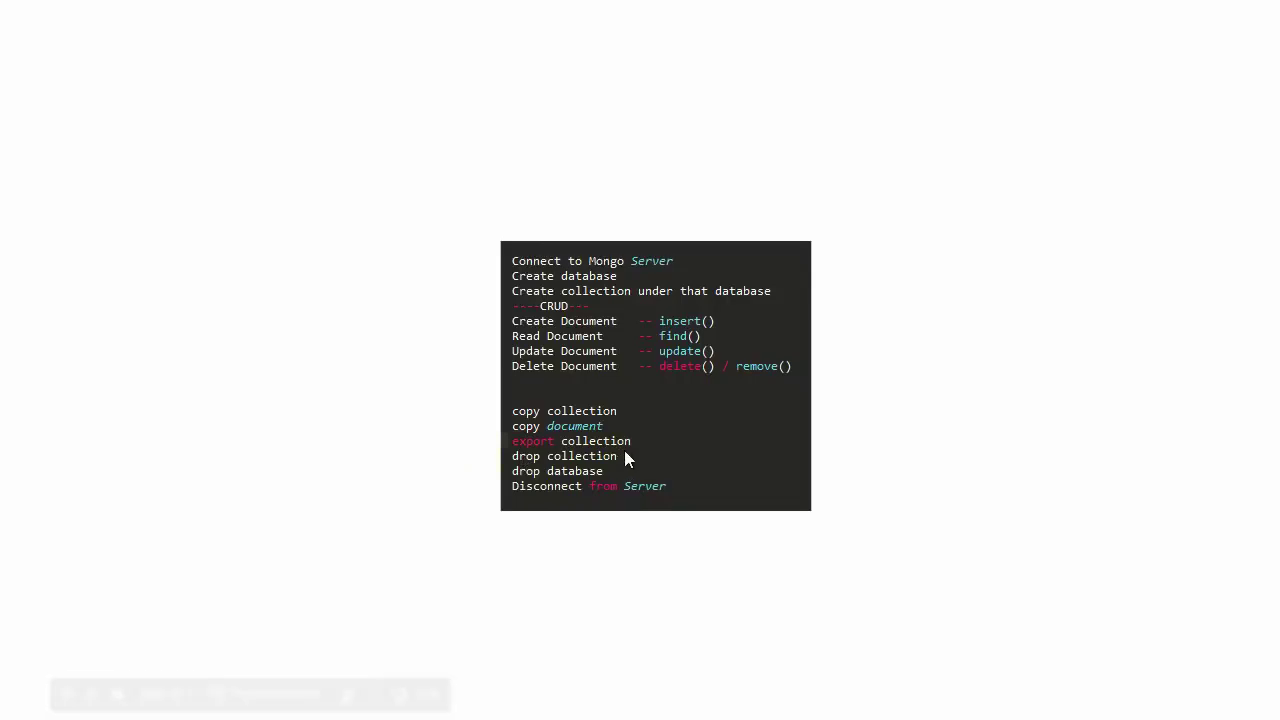
{"action": "key", "text": "alt+Tab"}
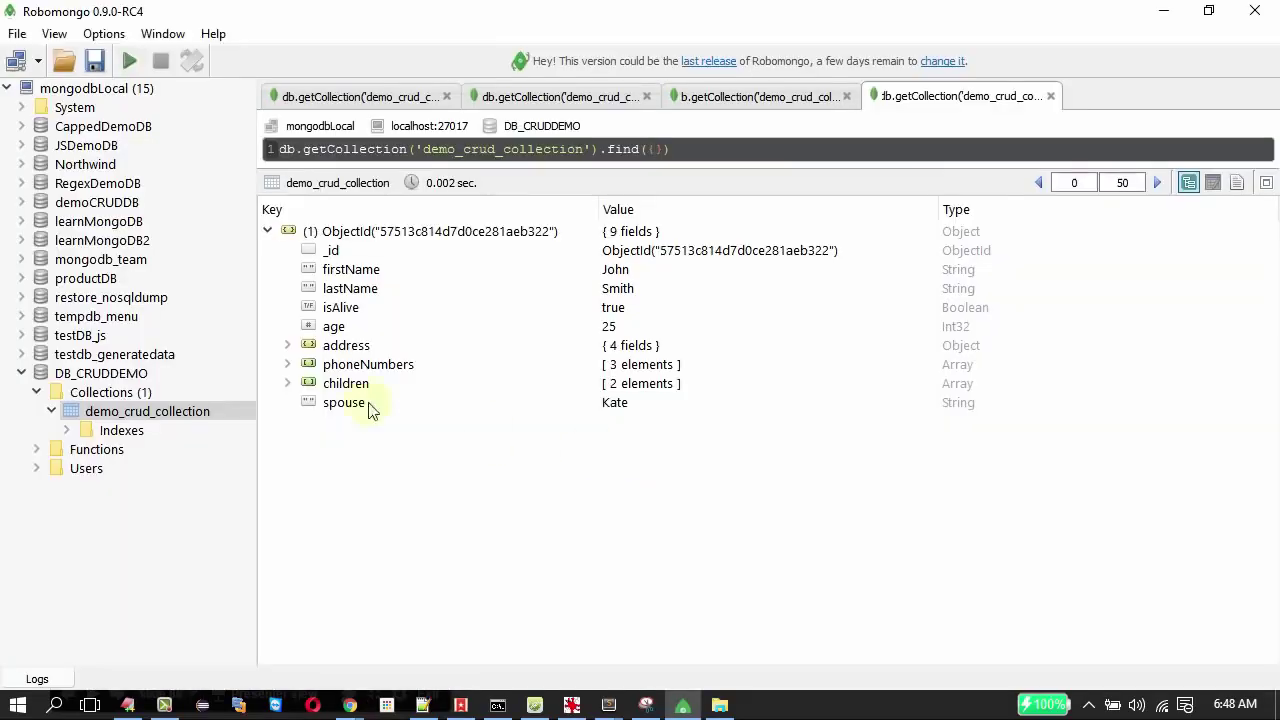
{"action": "right_click", "coordinate": [103, 375]}
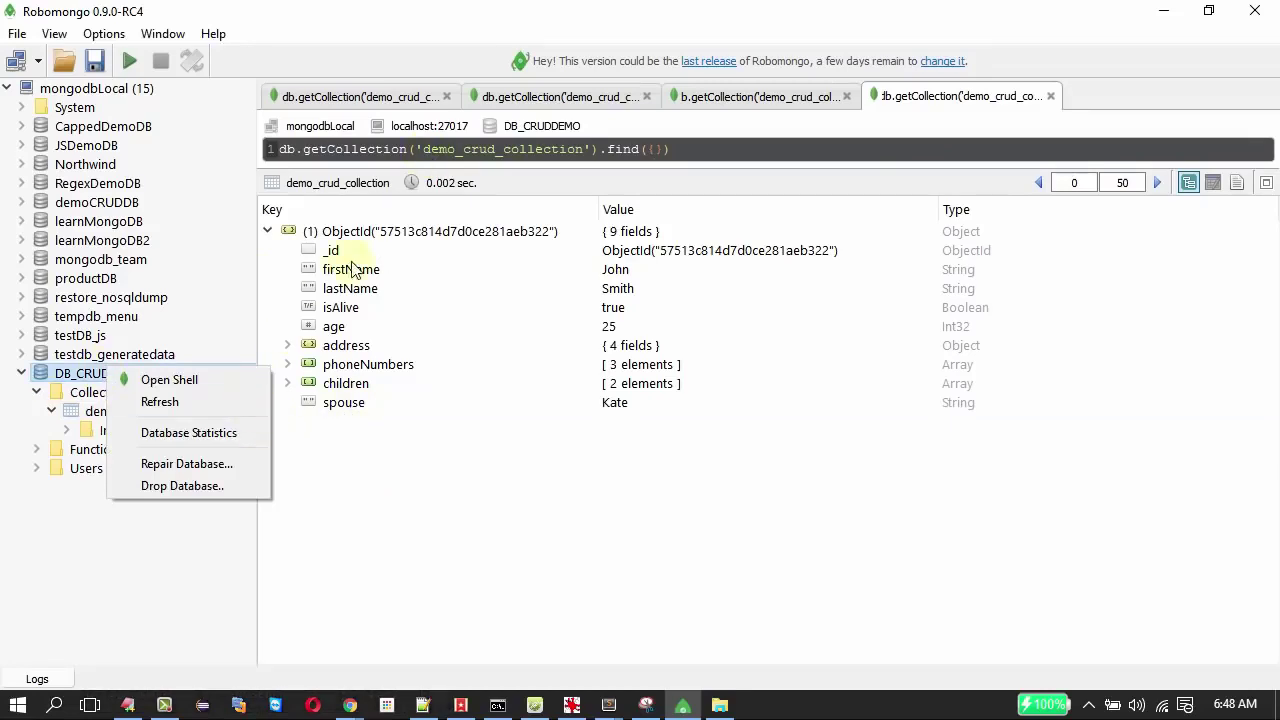
{"action": "left_click", "coordinate": [352, 490]}
{"action": "key", "text": "alt+Tab"}
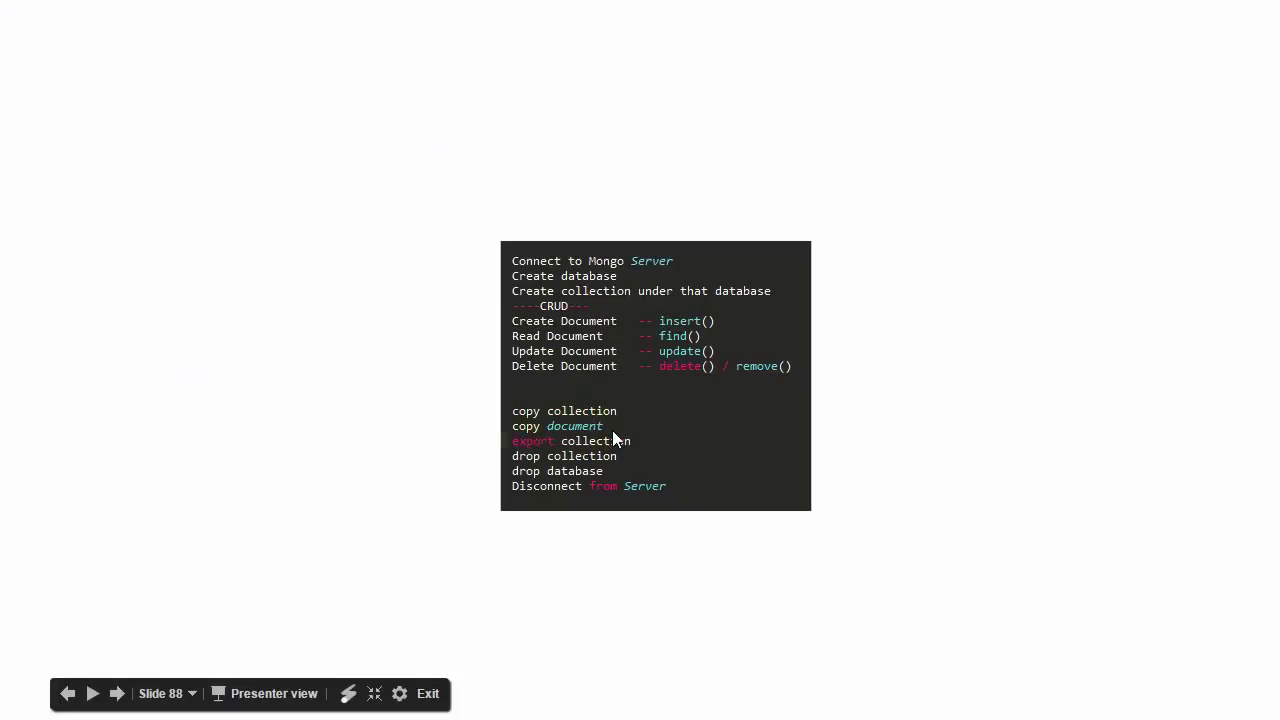
{"action": "key", "text": "alt+Tab"}
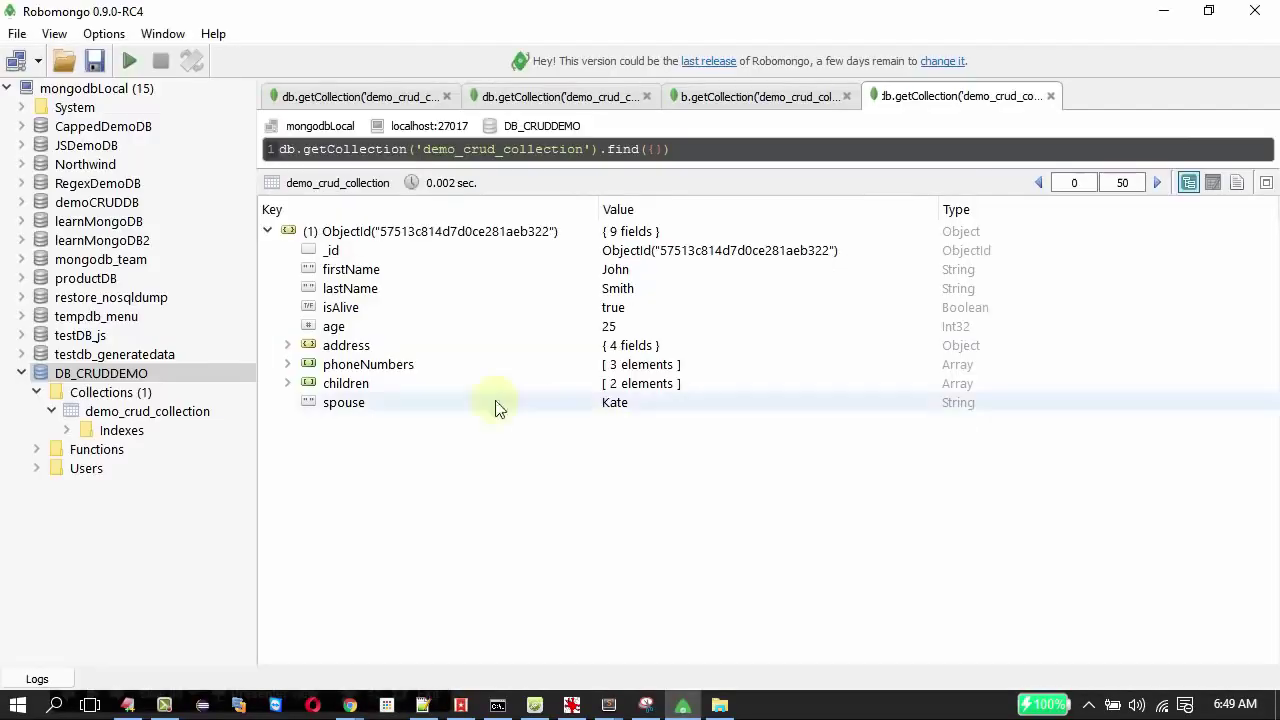
- Duplicate demo_crud_collection under the name demo_crud_collection_copy and select the copy
{"action": "left_click", "coordinate": [143, 413]}
{"action": "right_click", "coordinate": [145, 419]}
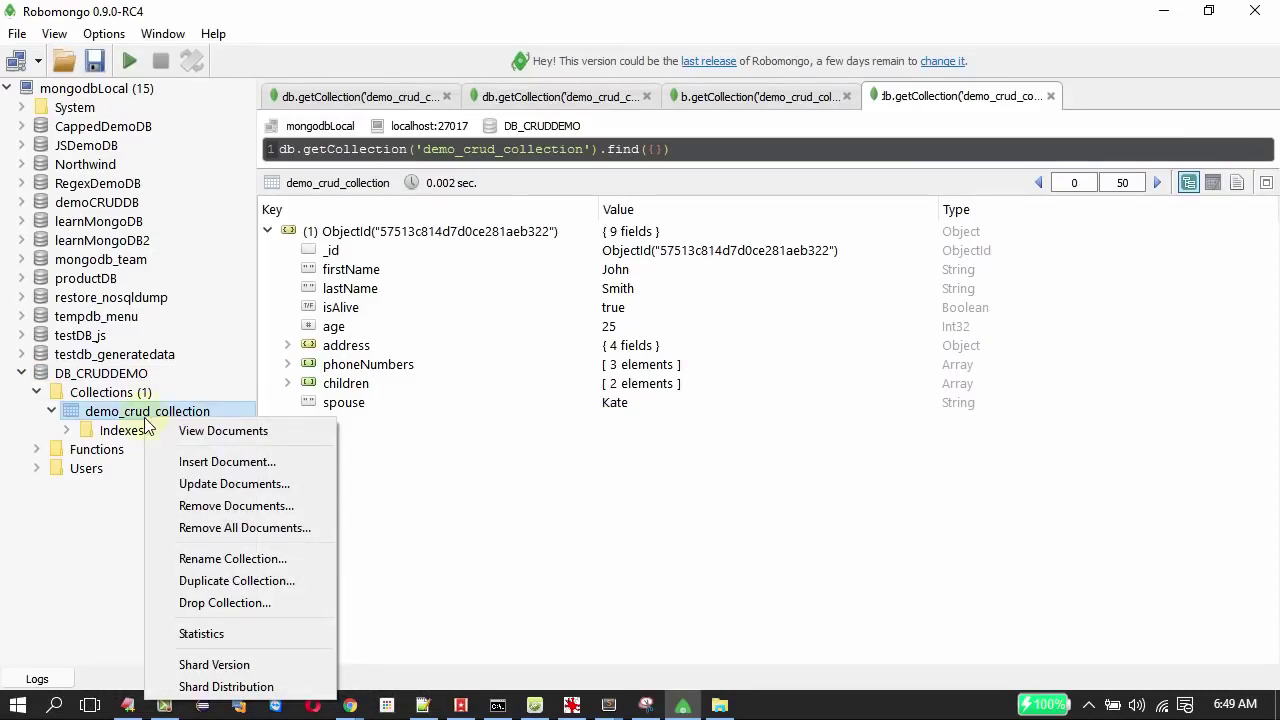
{"action": "left_click", "coordinate": [238, 581]}
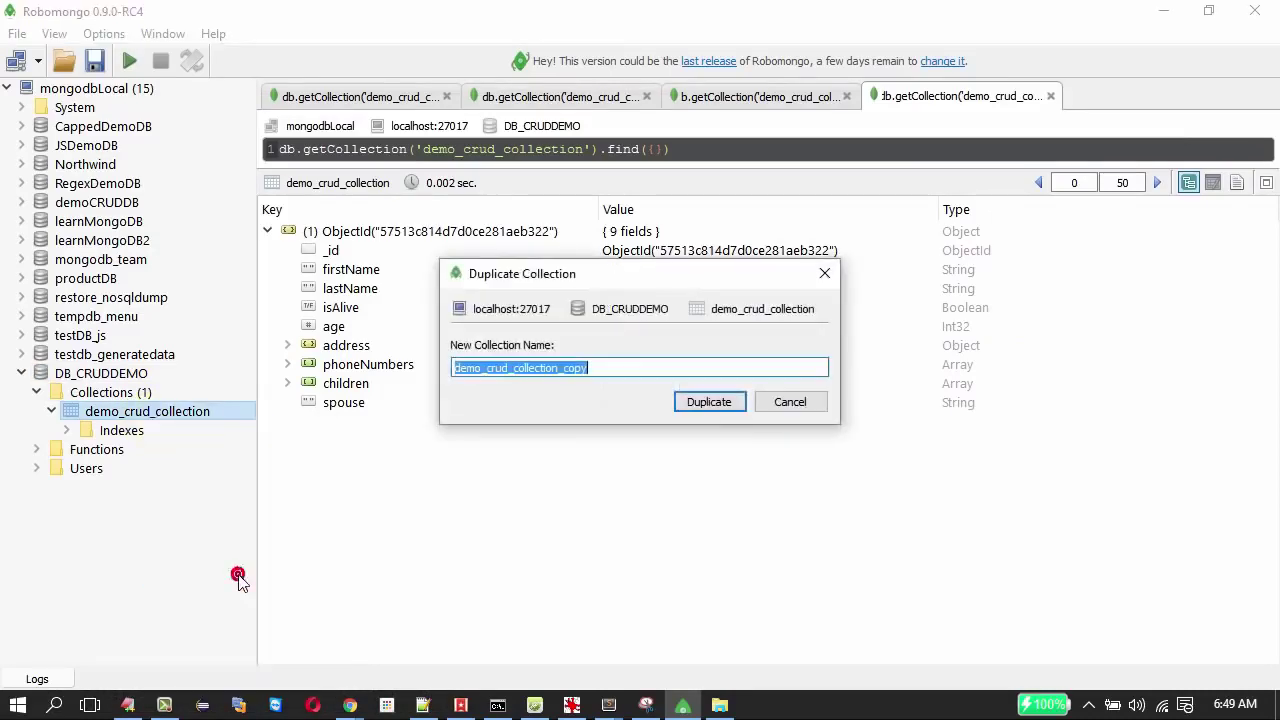
{"action": "left_click", "coordinate": [706, 401]}
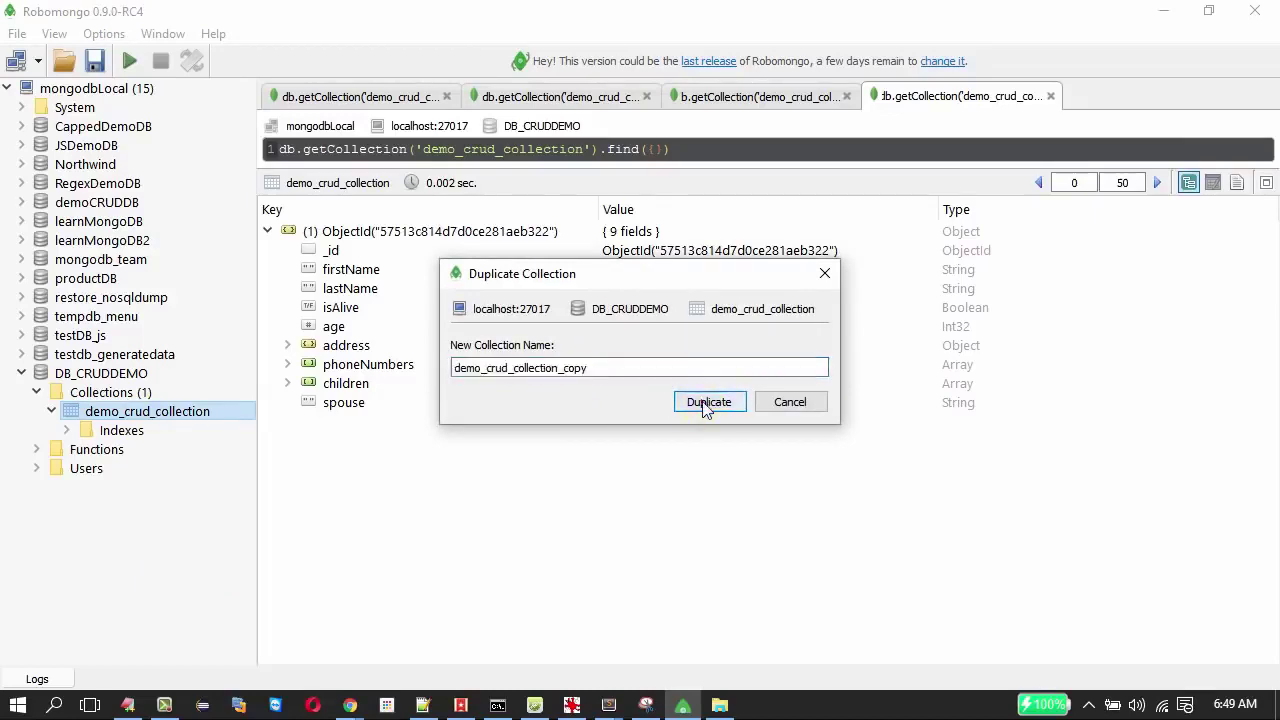
{"action": "left_click", "coordinate": [205, 431]}
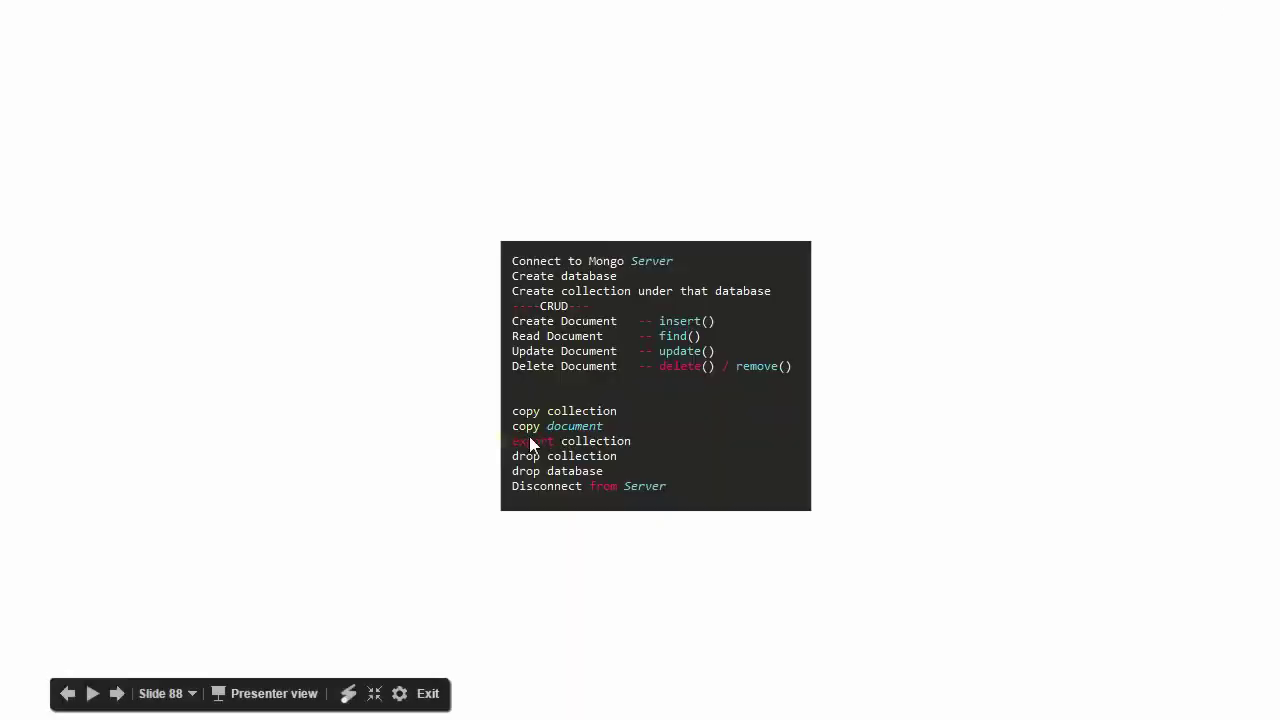
- Copy the remaining document's JSON and paste it into a new document for demo_crud_collection
{"action": "key", "text": "alt+Tab"}
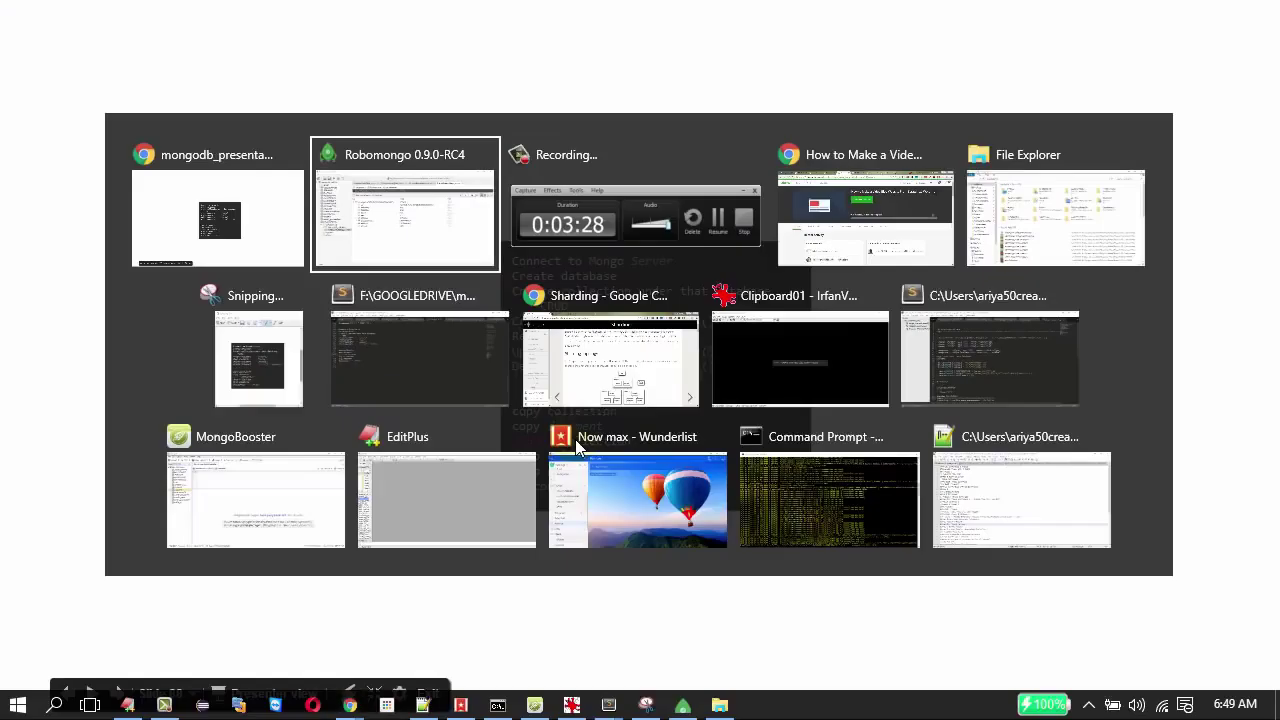
{"action": "right_click", "coordinate": [333, 232]}
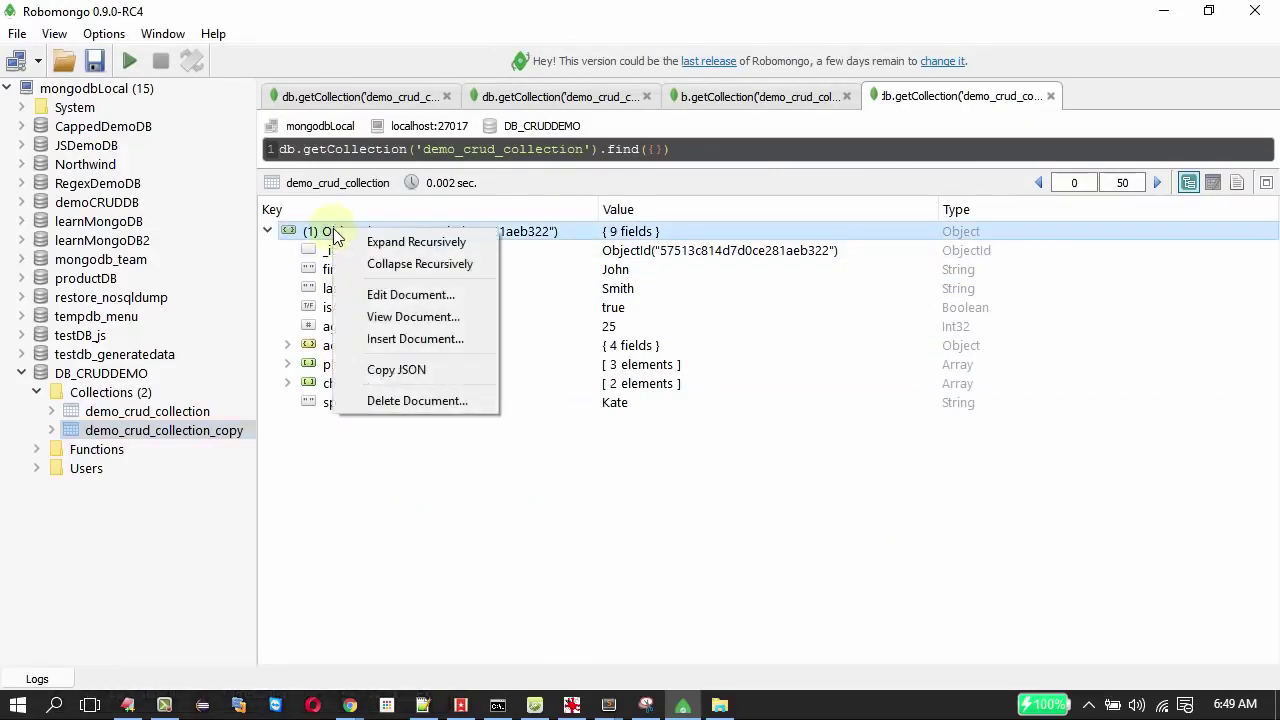
{"action": "left_click", "coordinate": [390, 370]}
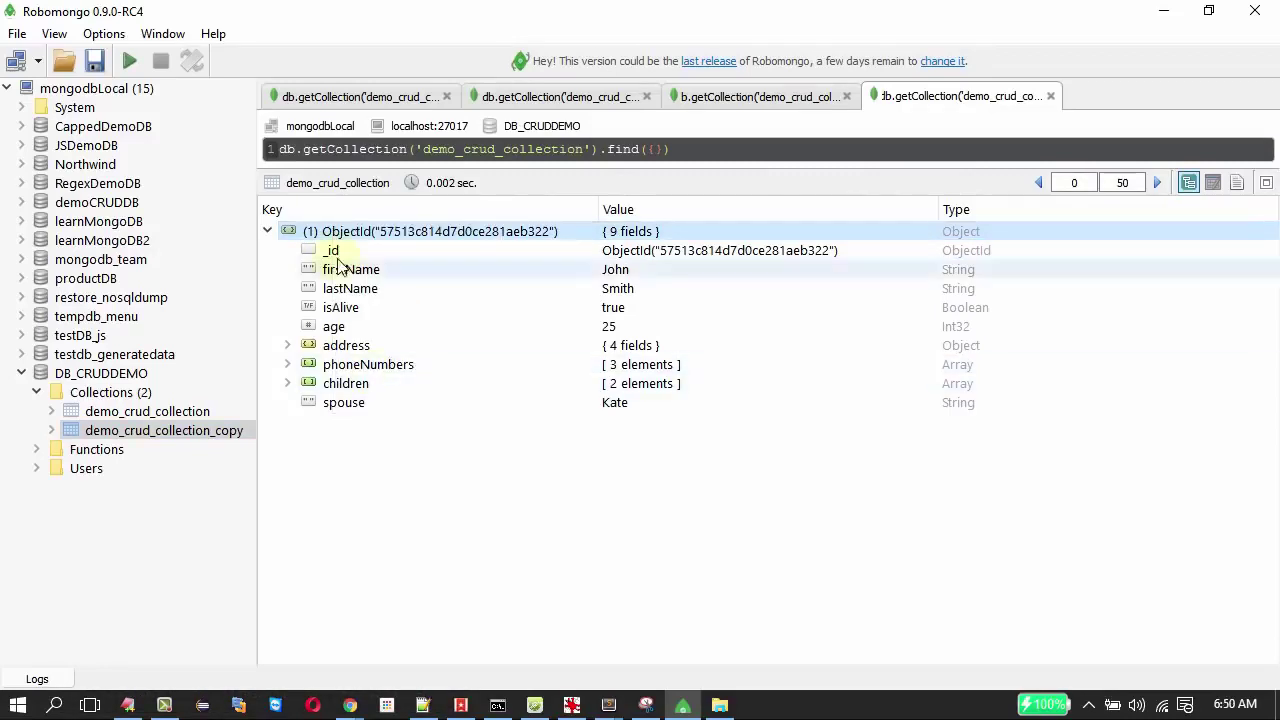
{"action": "left_click", "coordinate": [158, 414]}
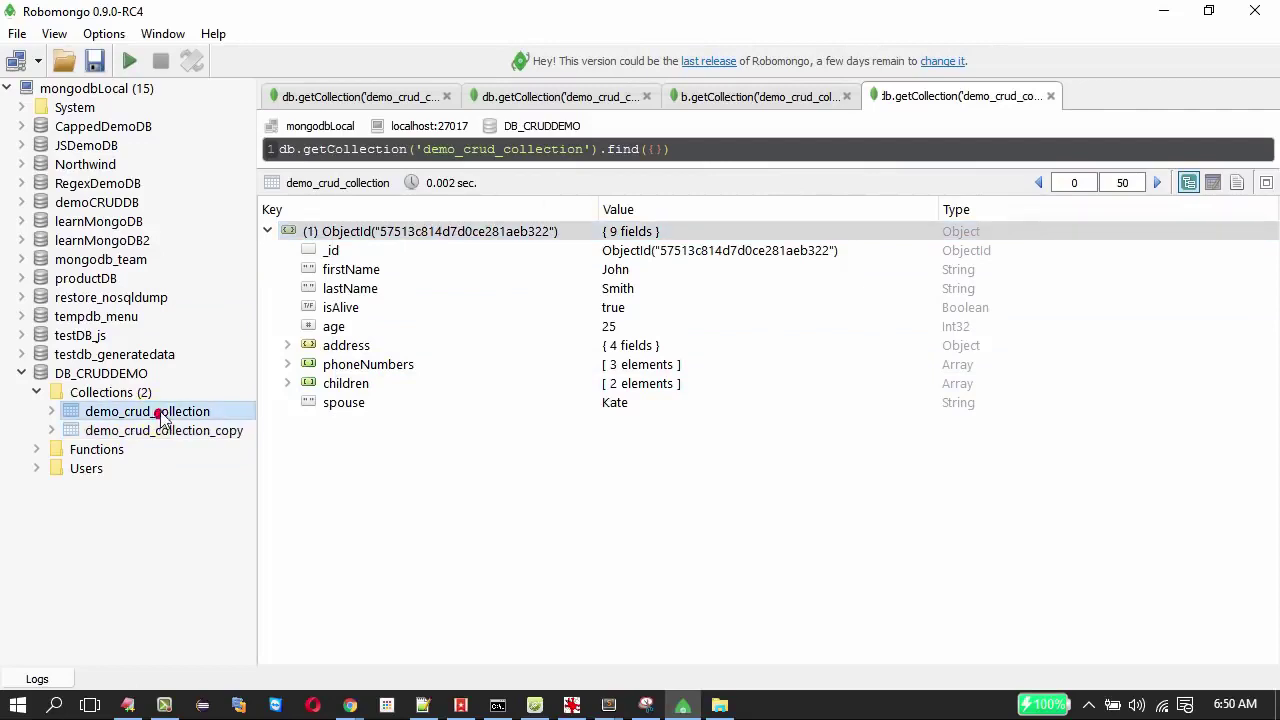
{"action": "right_click", "coordinate": [160, 417]}
{"action": "left_click", "coordinate": [231, 455]}
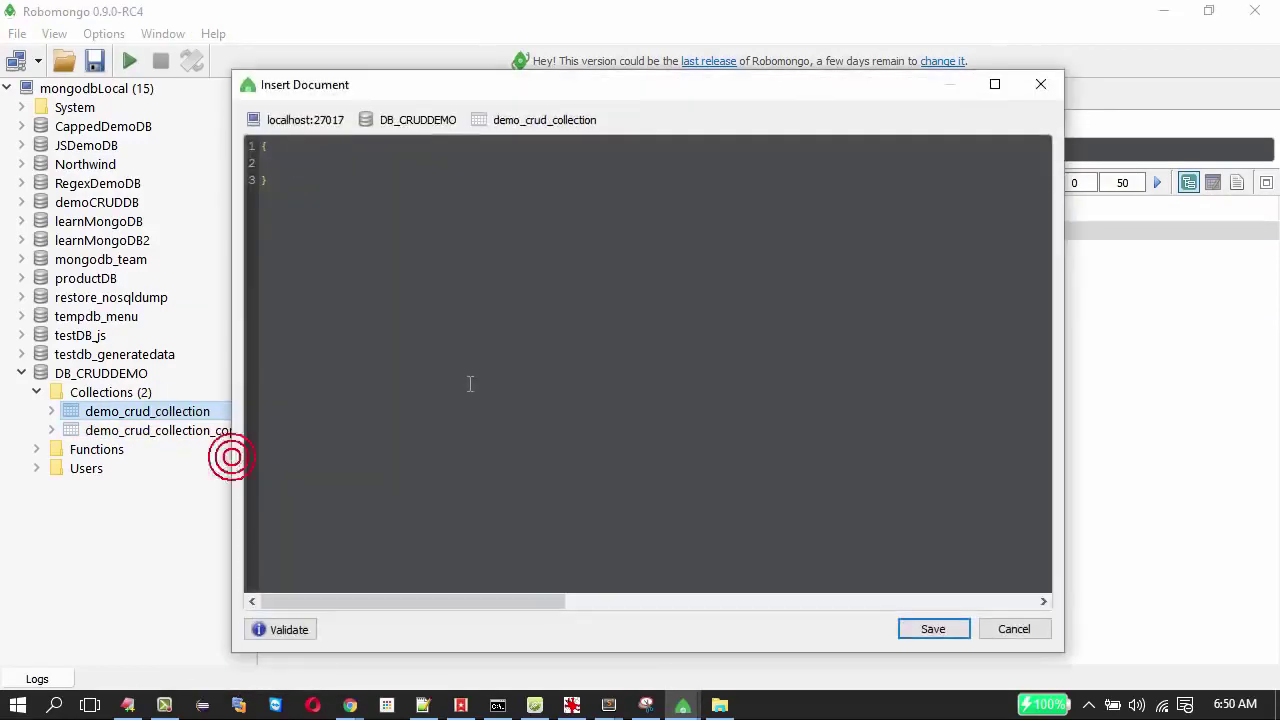
{"action": "key", "text": "ctrl+v"}
{"action": "scroll", "coordinate": [458, 444], "scroll_direction": "down", "scroll_amount": 1}
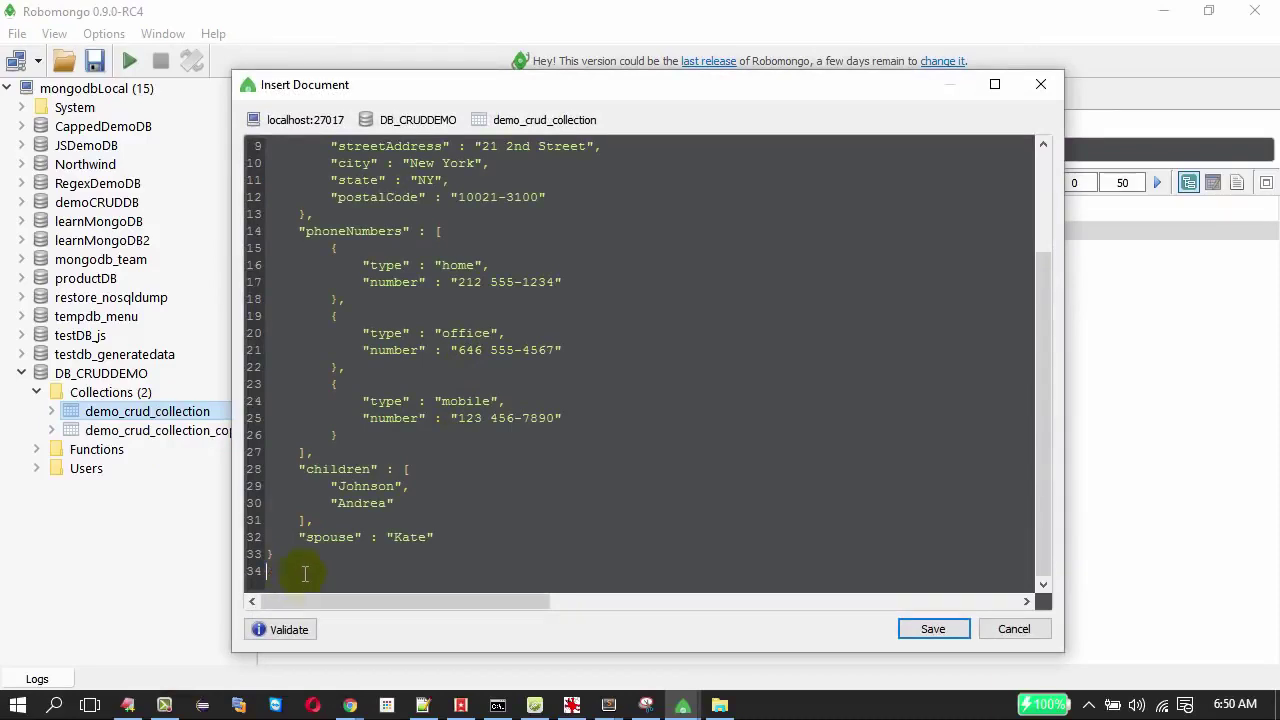
- Remove the extra opening brace on the first line and set the pasted document's _id to 99
{"action": "scroll", "coordinate": [410, 513], "scroll_direction": "up", "scroll_amount": 3}
{"action": "left_click", "coordinate": [286, 146]}
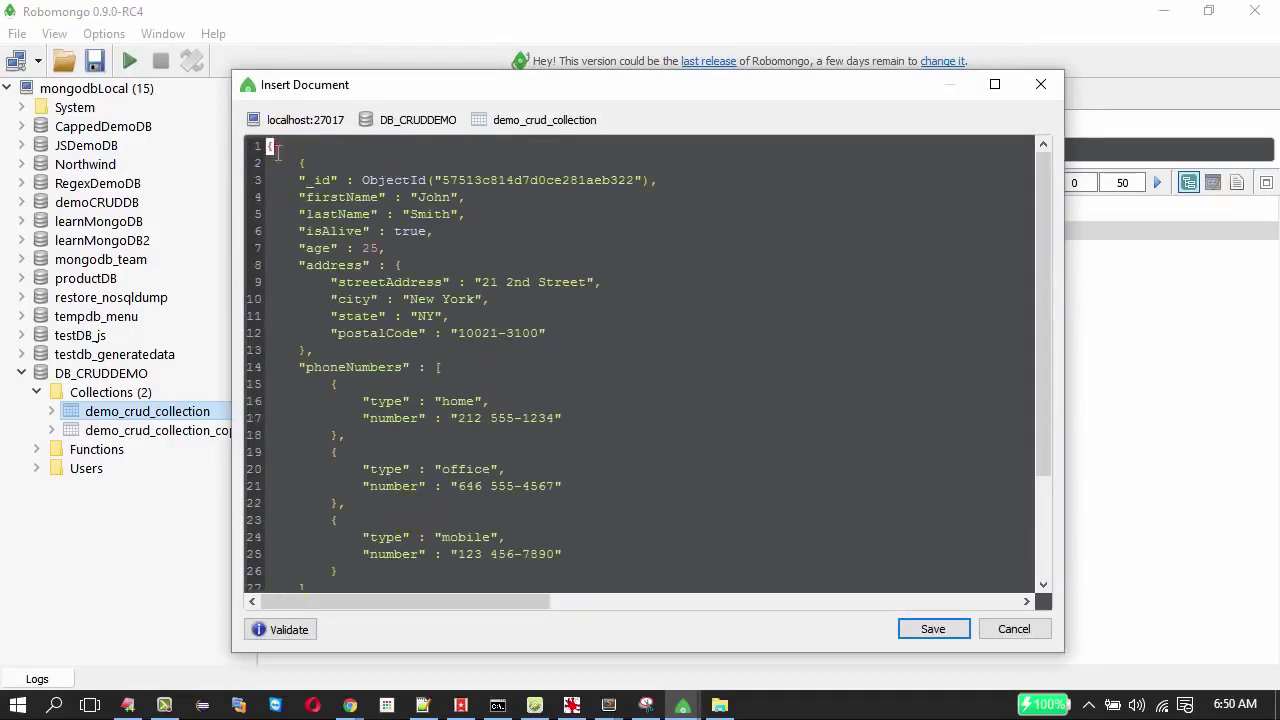
{"action": "key", "text": "BackSpace"}
{"action": "left_click_drag", "start_coordinate": [360, 180], "coordinate": [650, 177]}
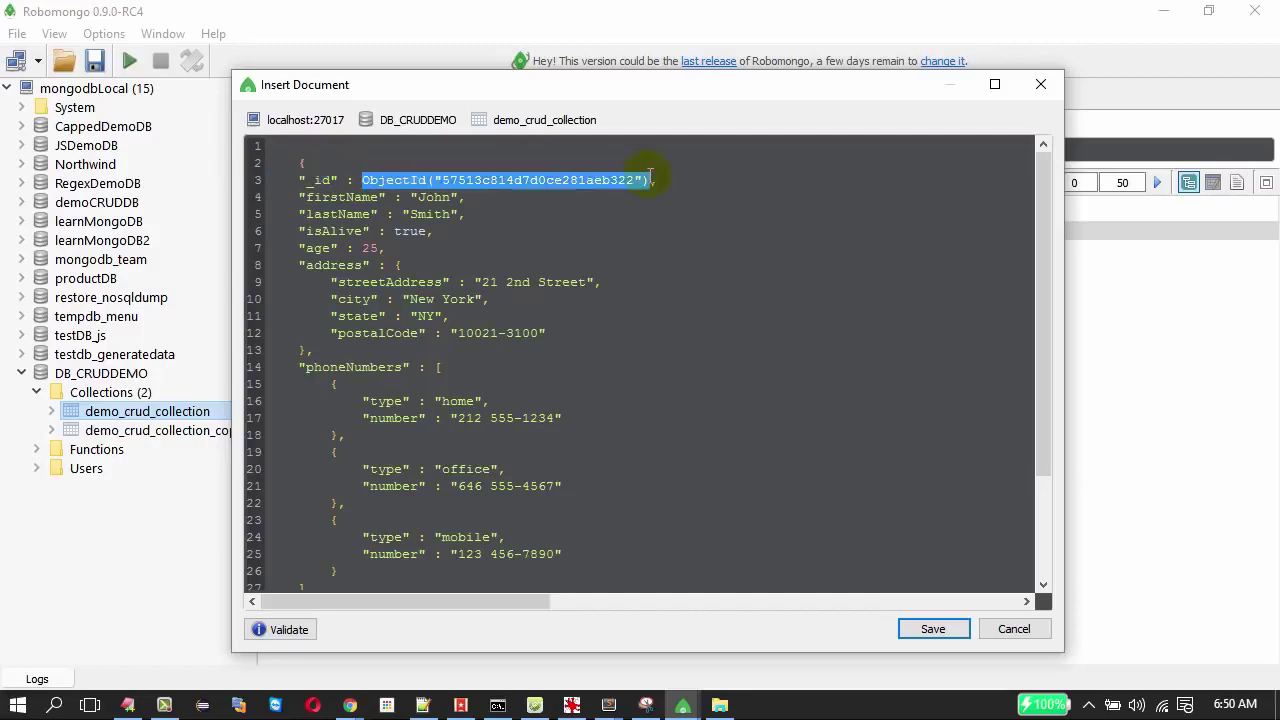
{"action": "key", "text": "Delete"}
{"action": "type", "text": "9,"}
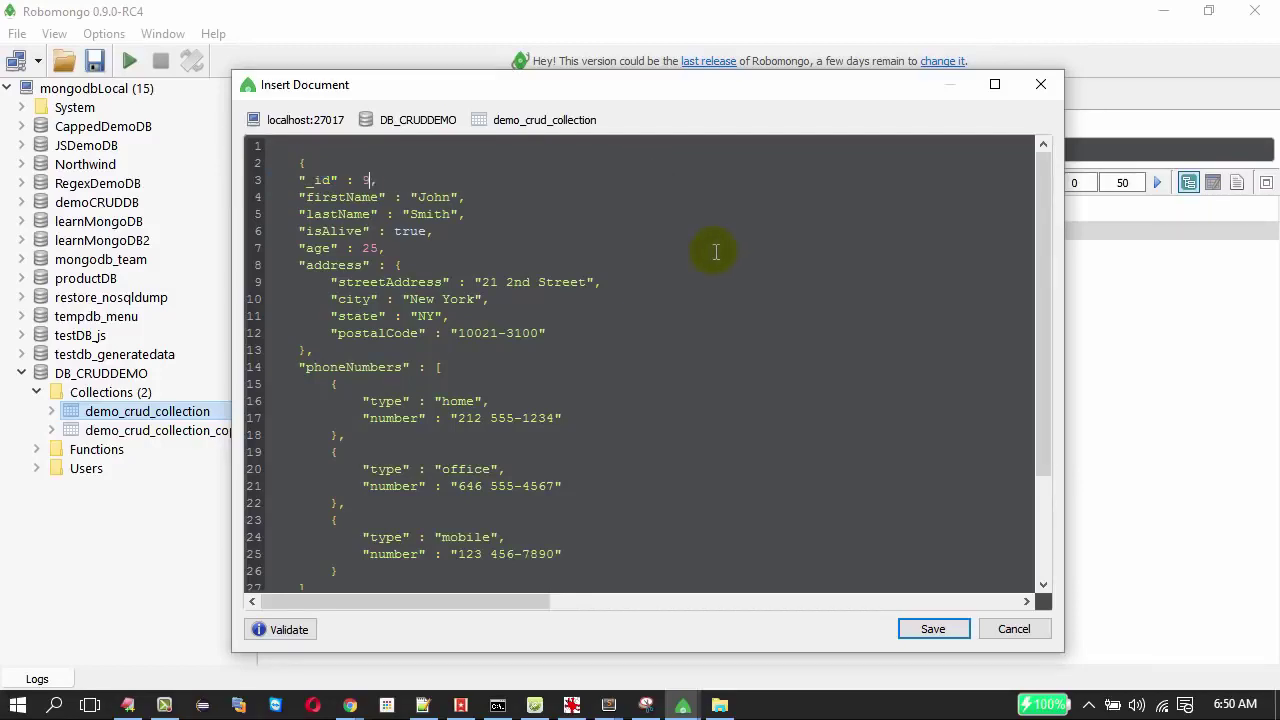
{"action": "type", "text": "9"}
- Save the new document and expand it in the results tree to examine its fields
{"action": "scroll", "coordinate": [715, 254], "scroll_direction": "down", "scroll_amount": 2}
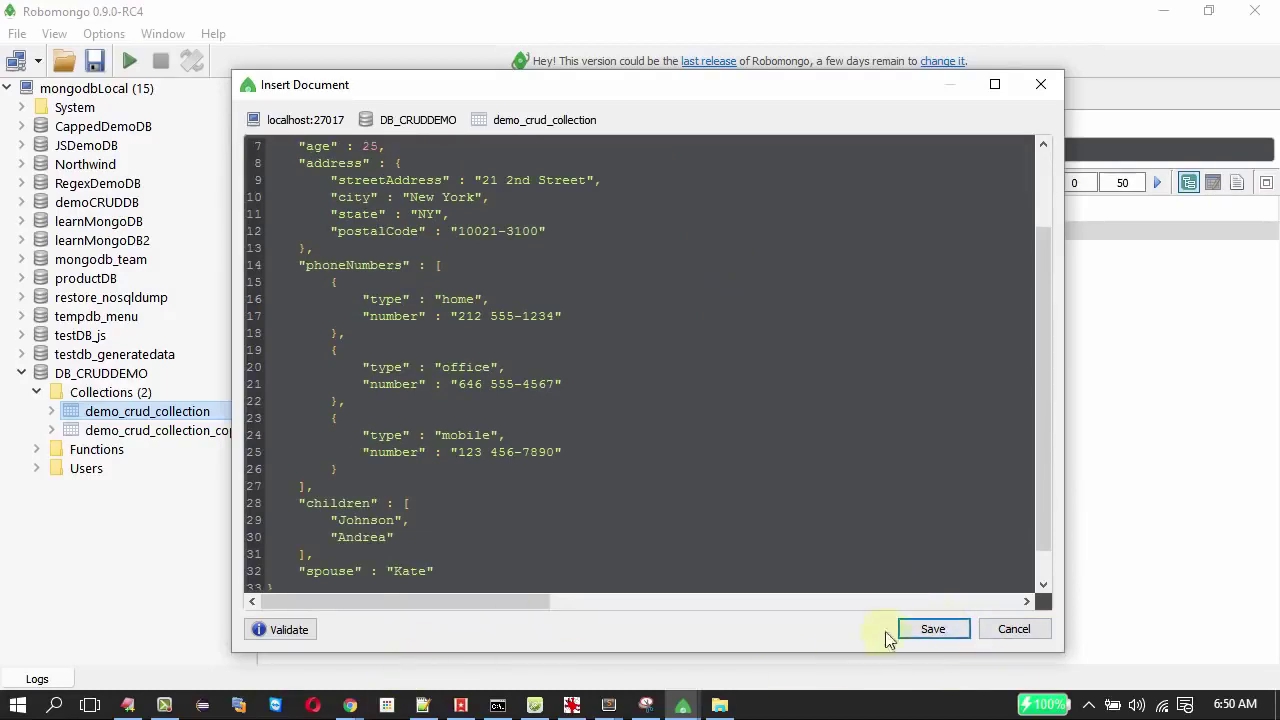
{"action": "left_click", "coordinate": [929, 629]}
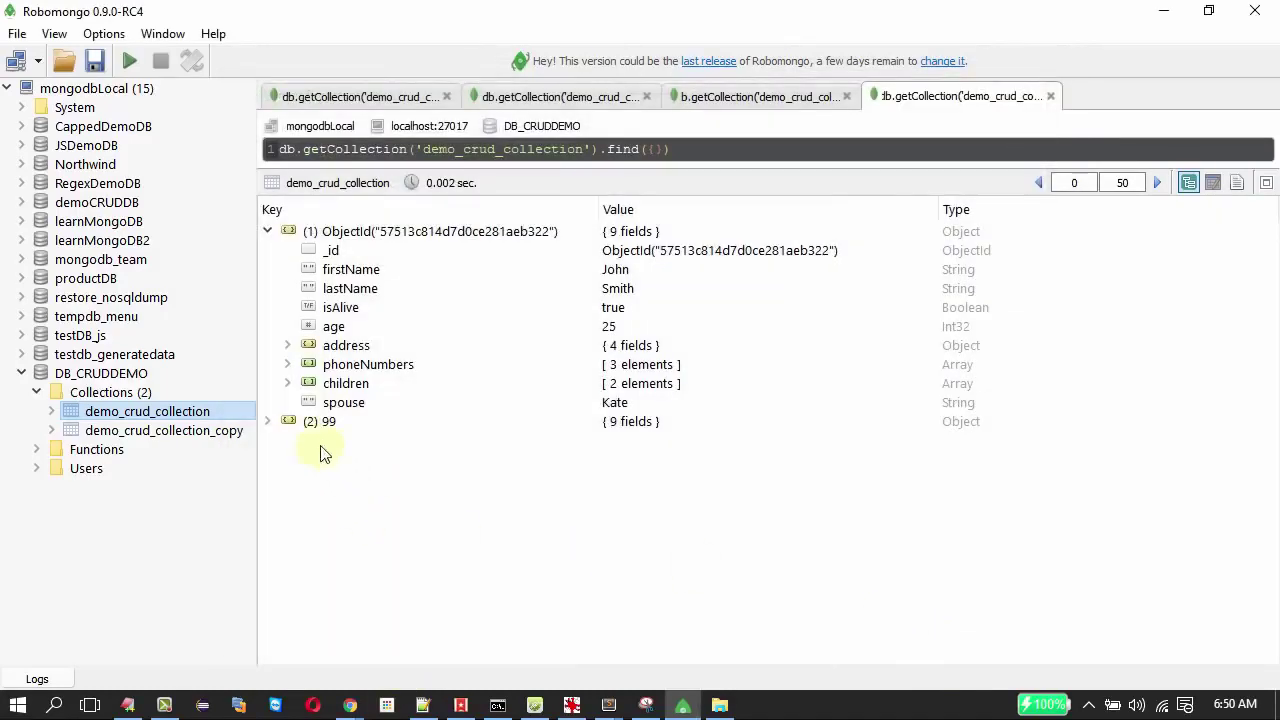
{"action": "left_click", "coordinate": [268, 420]}
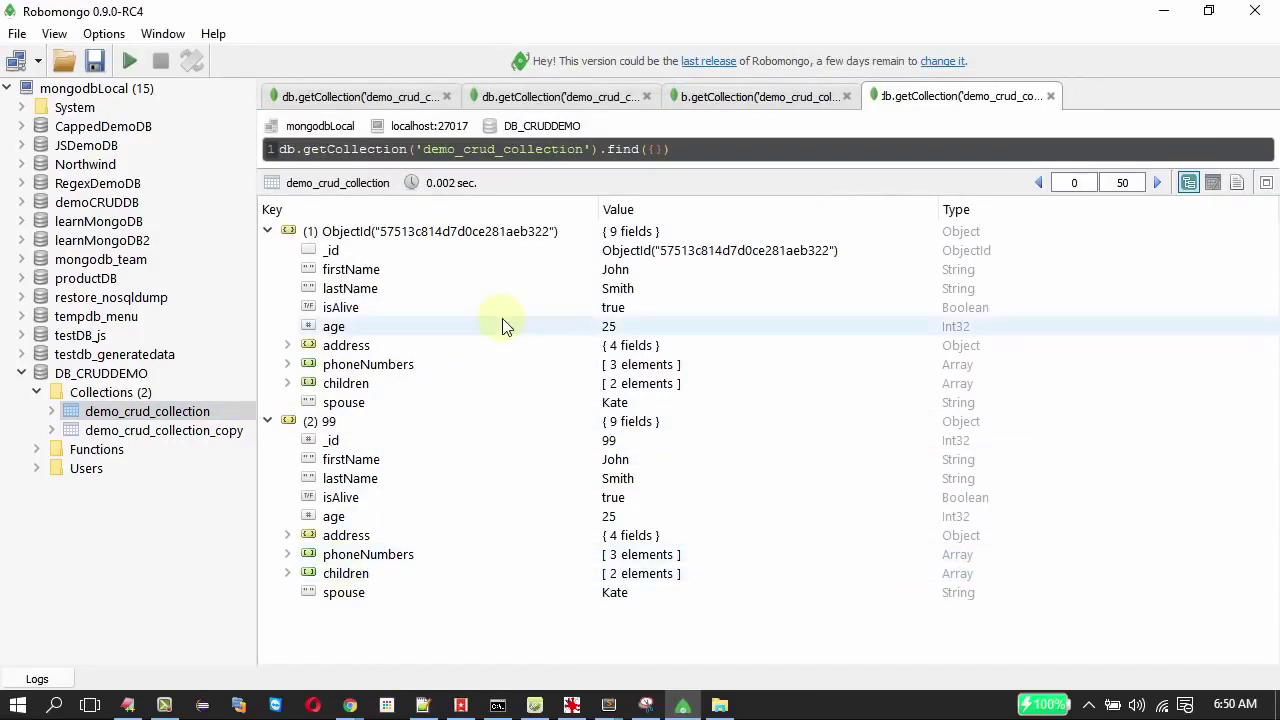
- Drop the demo_crud_collection_copy collection from DB_CRUDDEMO after checking the presentation's list of operations
{"action": "key", "text": "alt+Tab"}
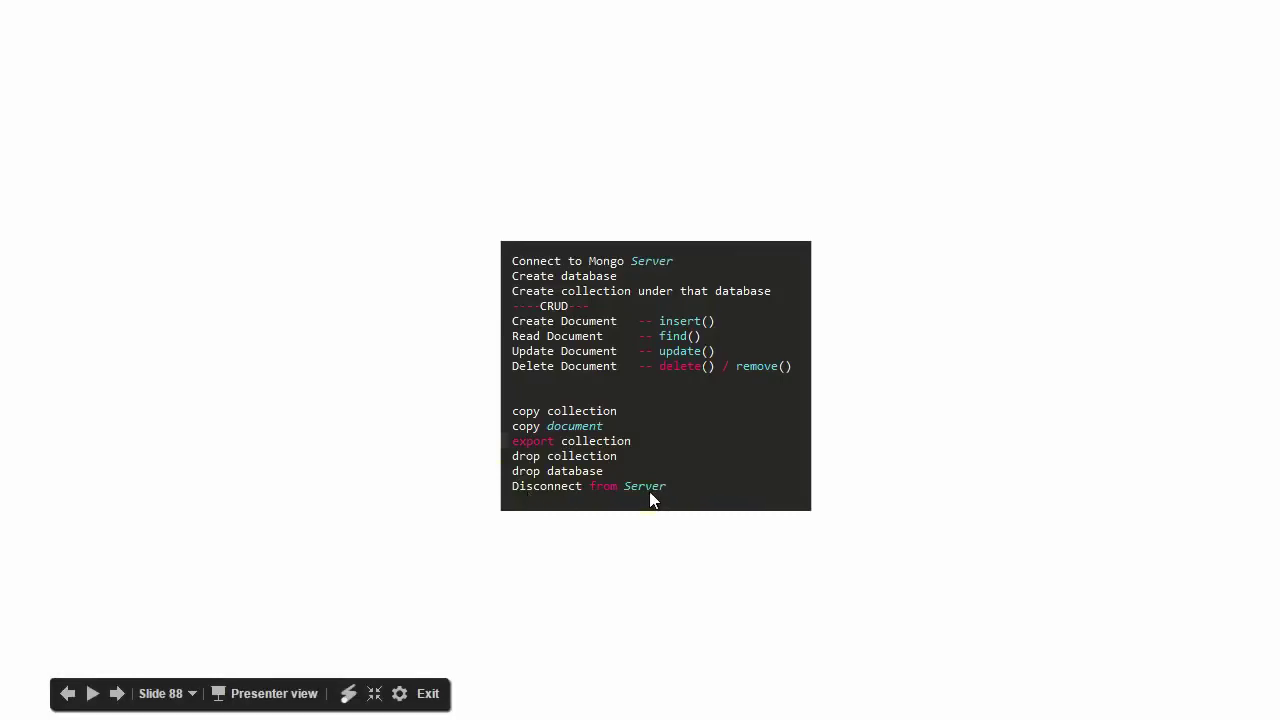
{"action": "key", "text": "alt+Tab"}
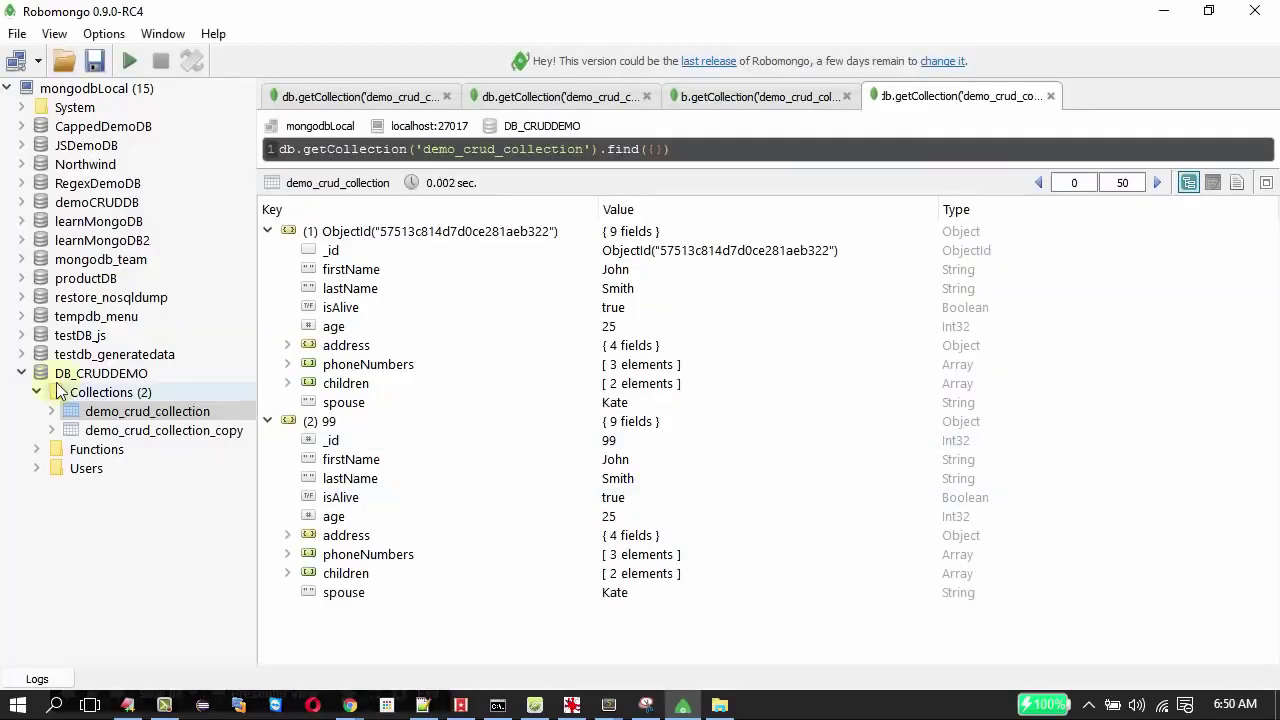
{"action": "left_click", "coordinate": [176, 431]}
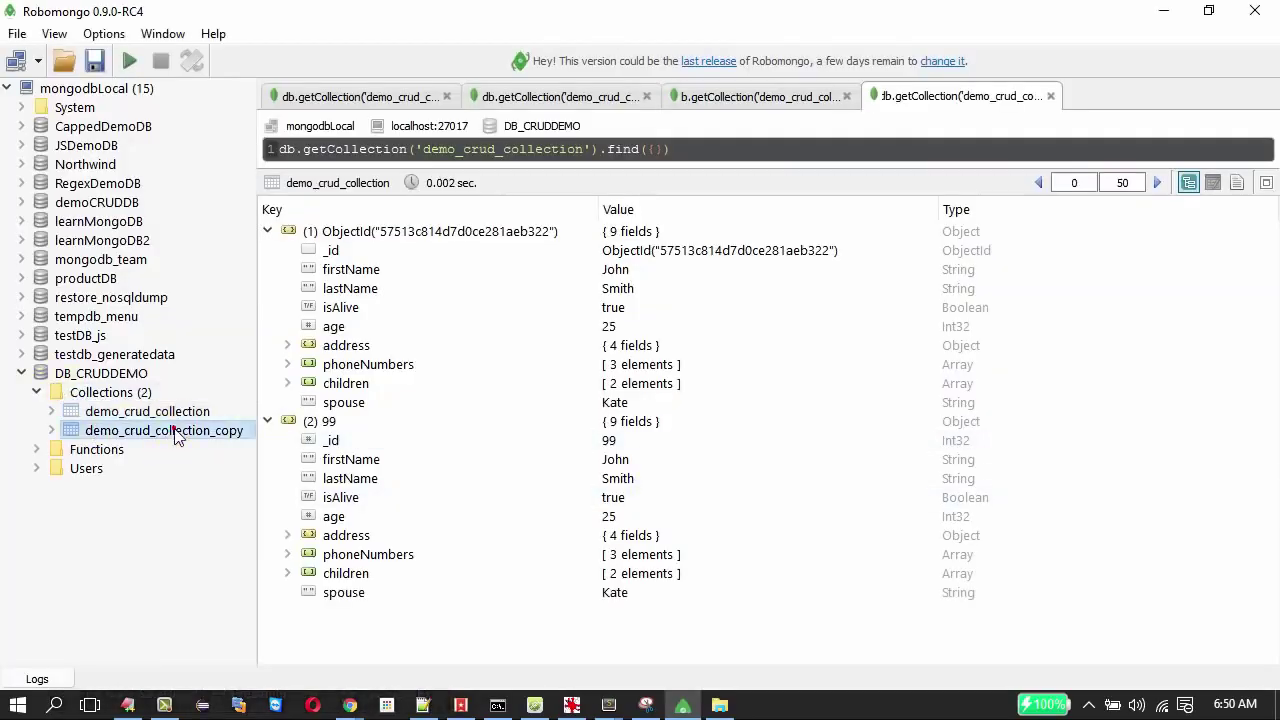
{"action": "right_click", "coordinate": [176, 431]}
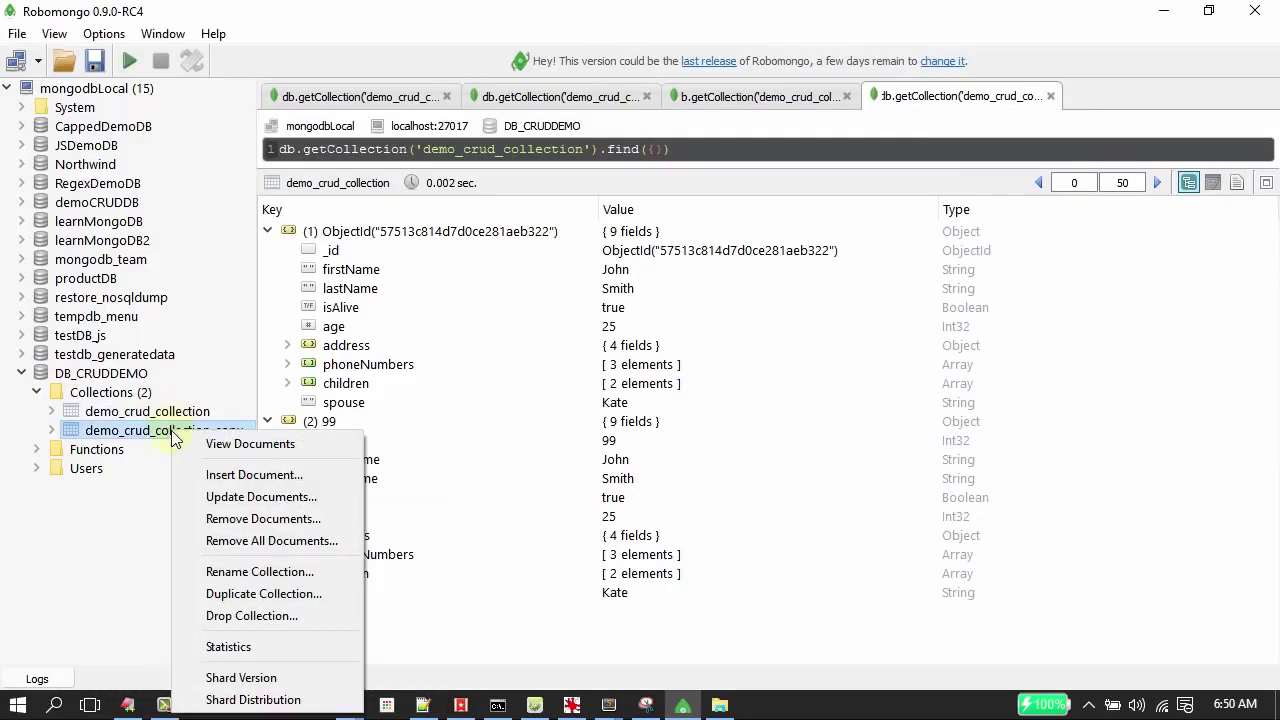
{"action": "left_click", "coordinate": [266, 616]}
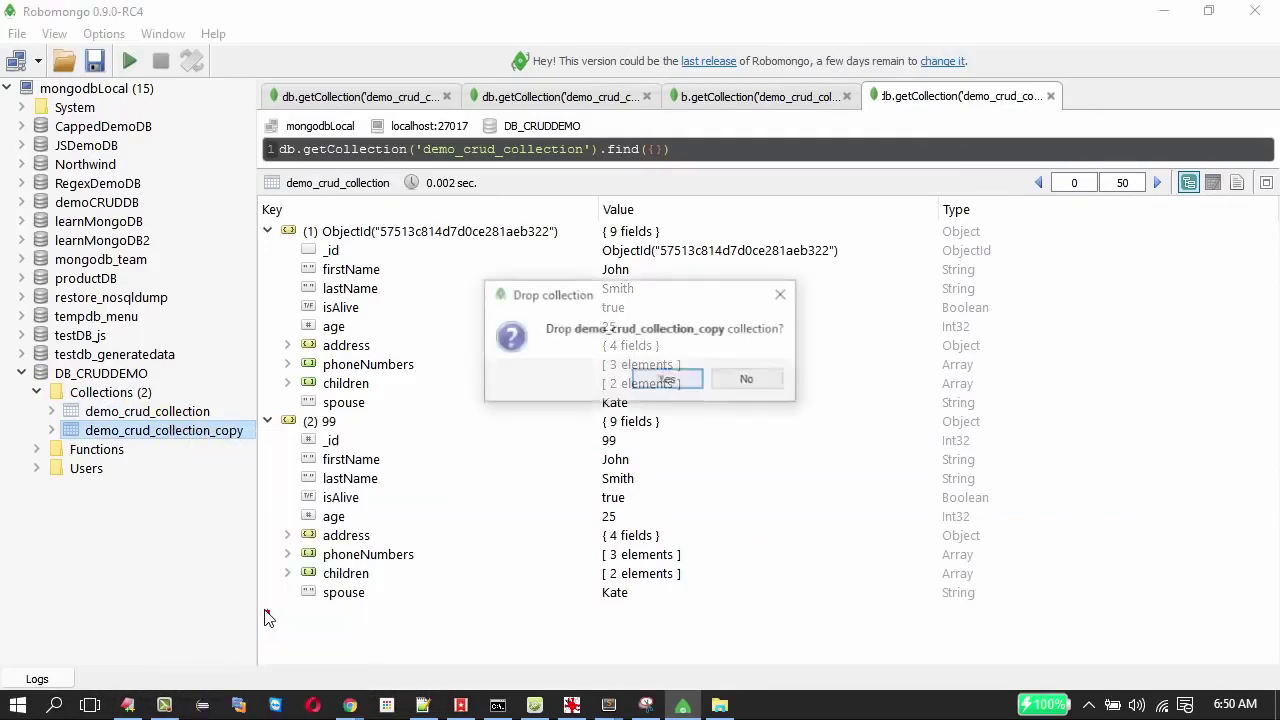
{"action": "left_click", "coordinate": [668, 380]}
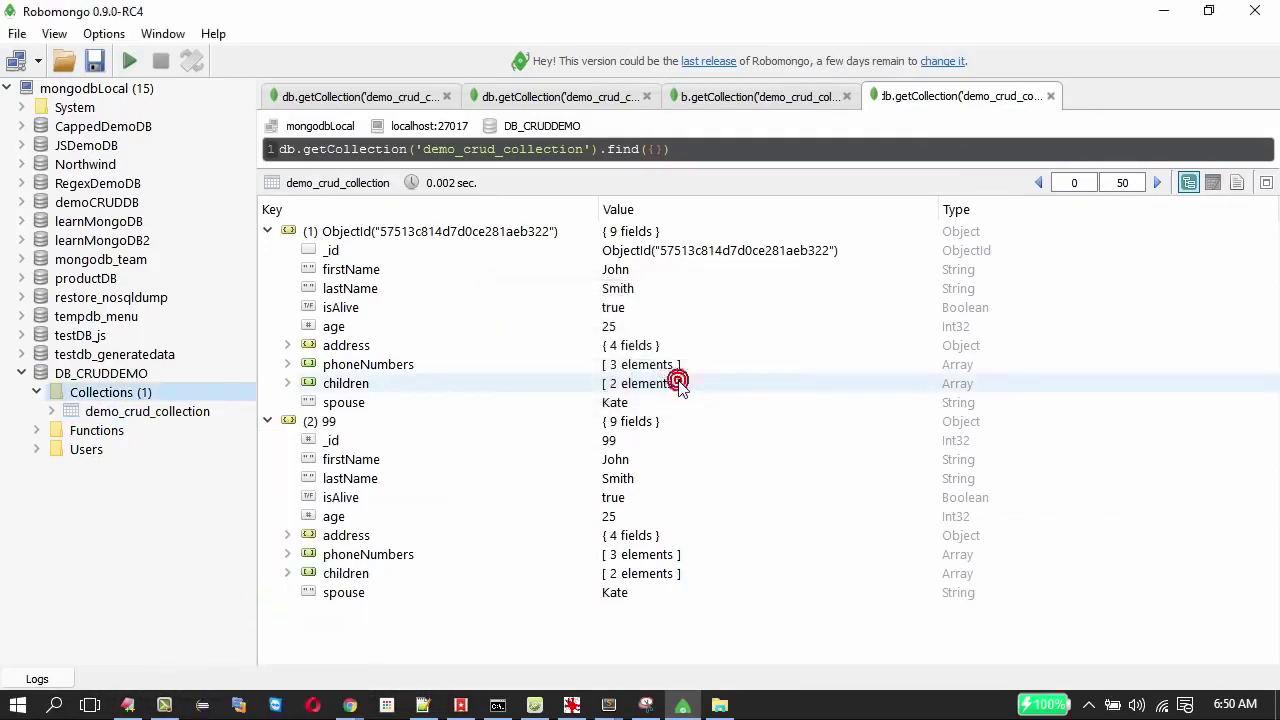
- Drop the DB_CRUDDEMO database from the mongodbLocal connection and confirm the deletion
{"action": "left_click", "coordinate": [144, 376]}
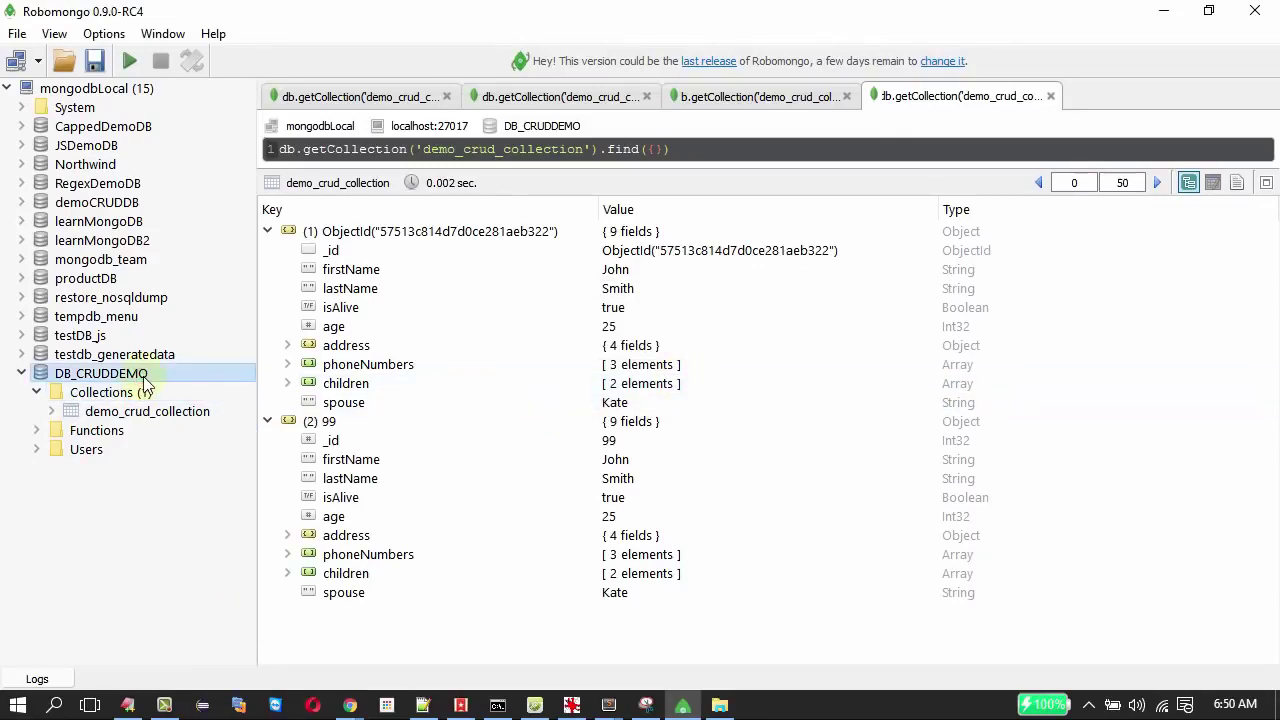
{"action": "right_click", "coordinate": [144, 380]}
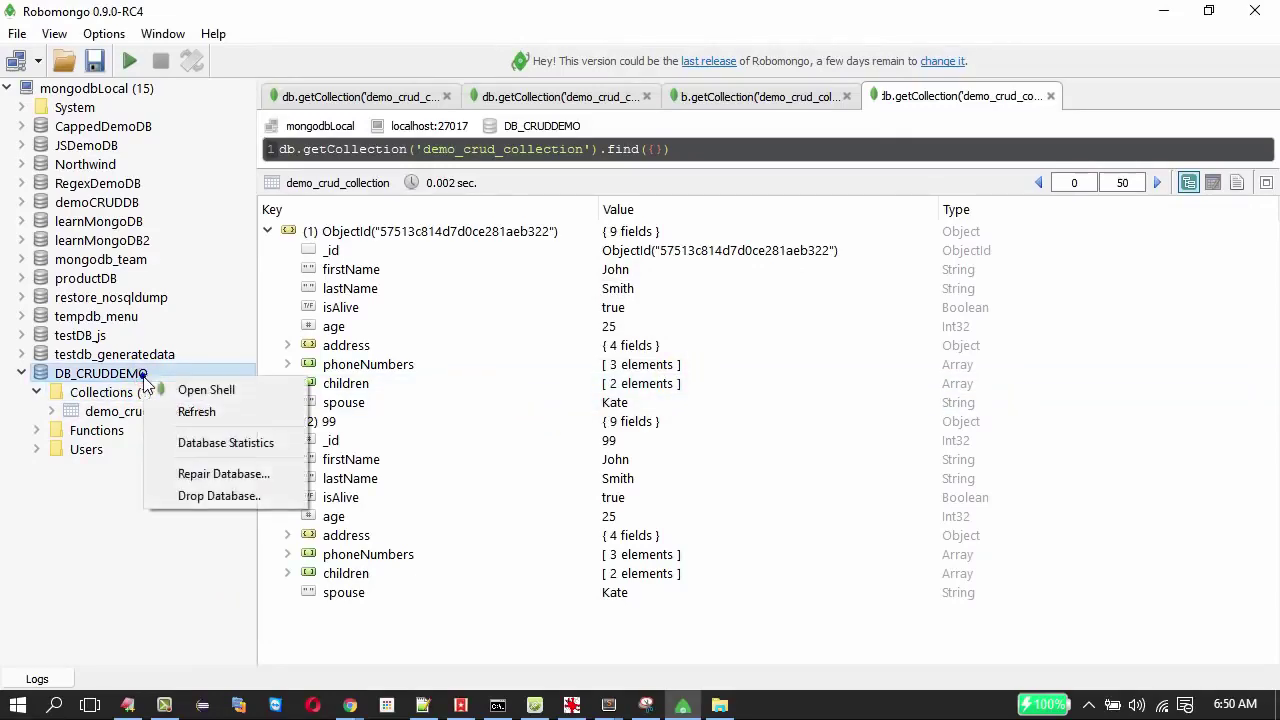
{"action": "left_click", "coordinate": [226, 498]}
{"action": "left_click", "coordinate": [650, 388]}
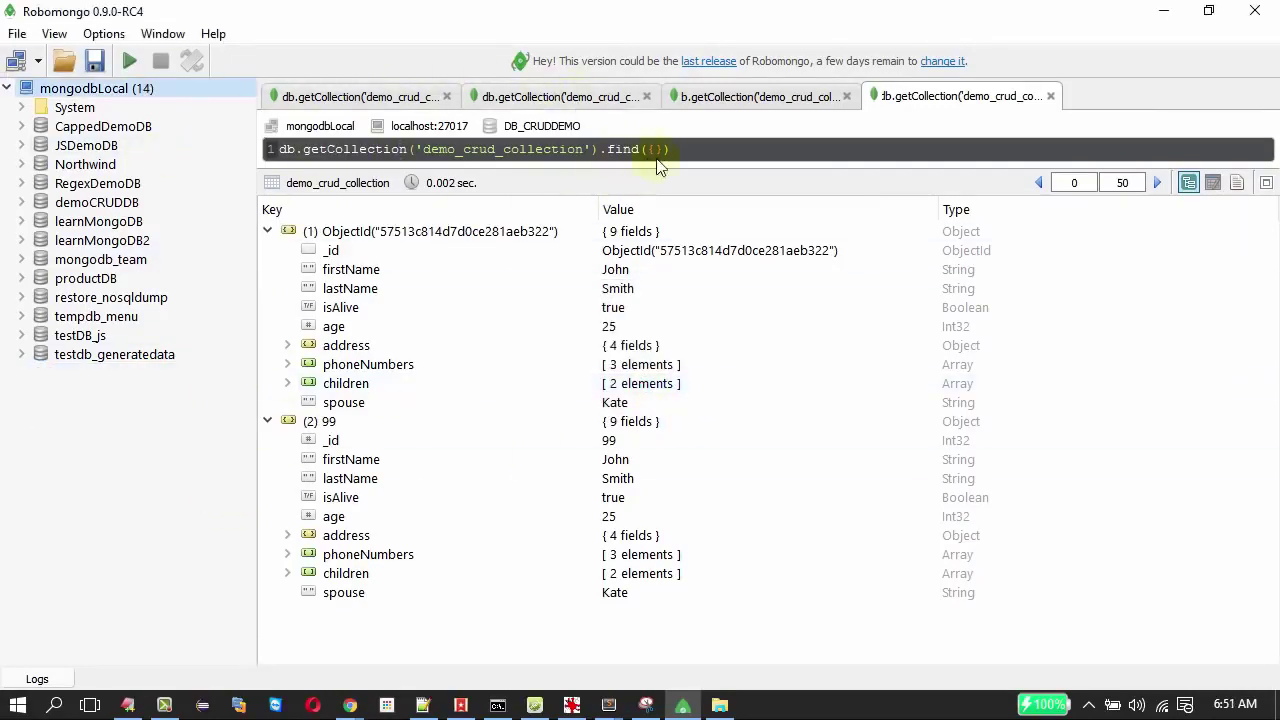
- Close all open demo_crud_collection query tabs, rerunning the find query in one of them to check the dropped database's data
{"action": "left_click", "coordinate": [1049, 96]}
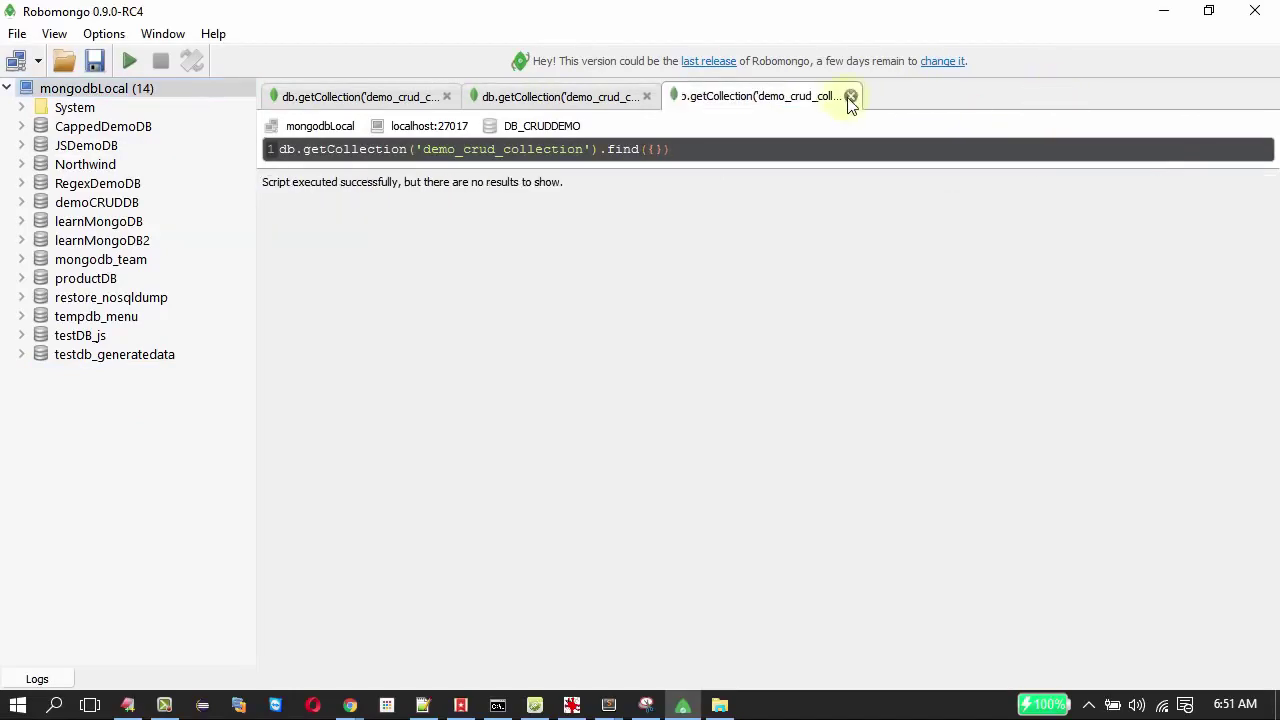
{"action": "left_click", "coordinate": [847, 96]}
{"action": "key", "text": "ctrl+a"}
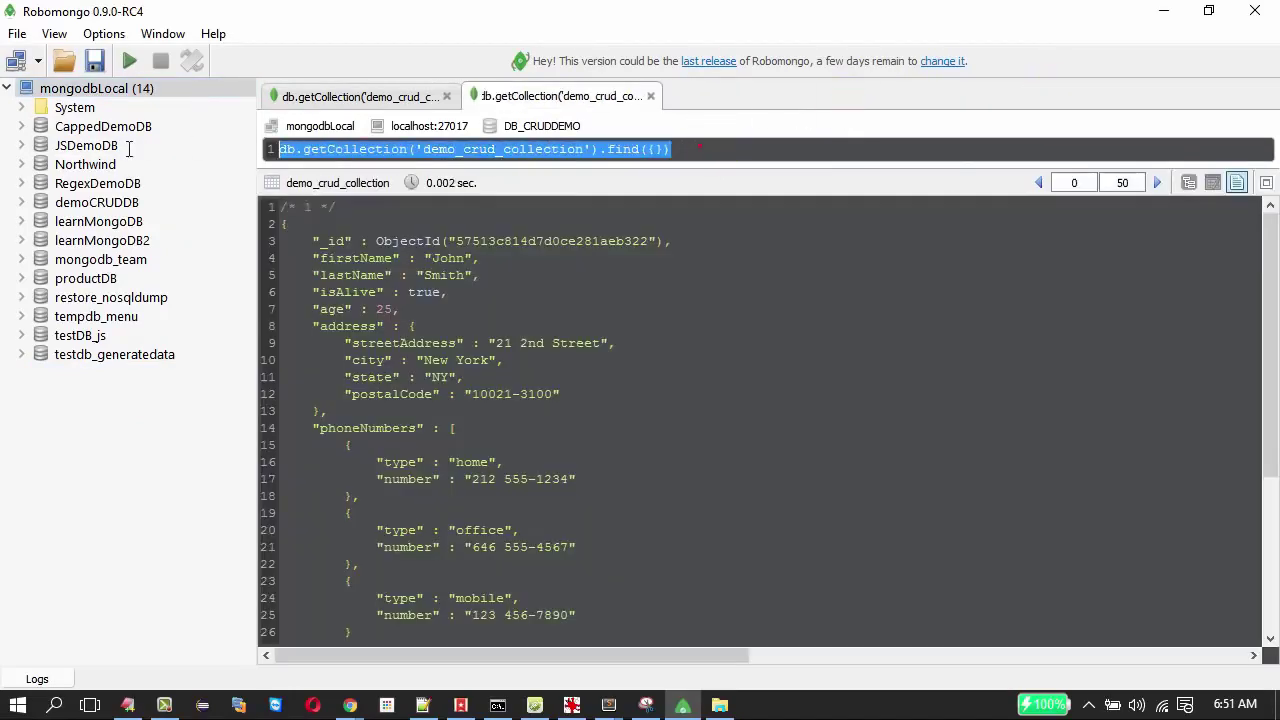
{"action": "left_click", "coordinate": [133, 67]}
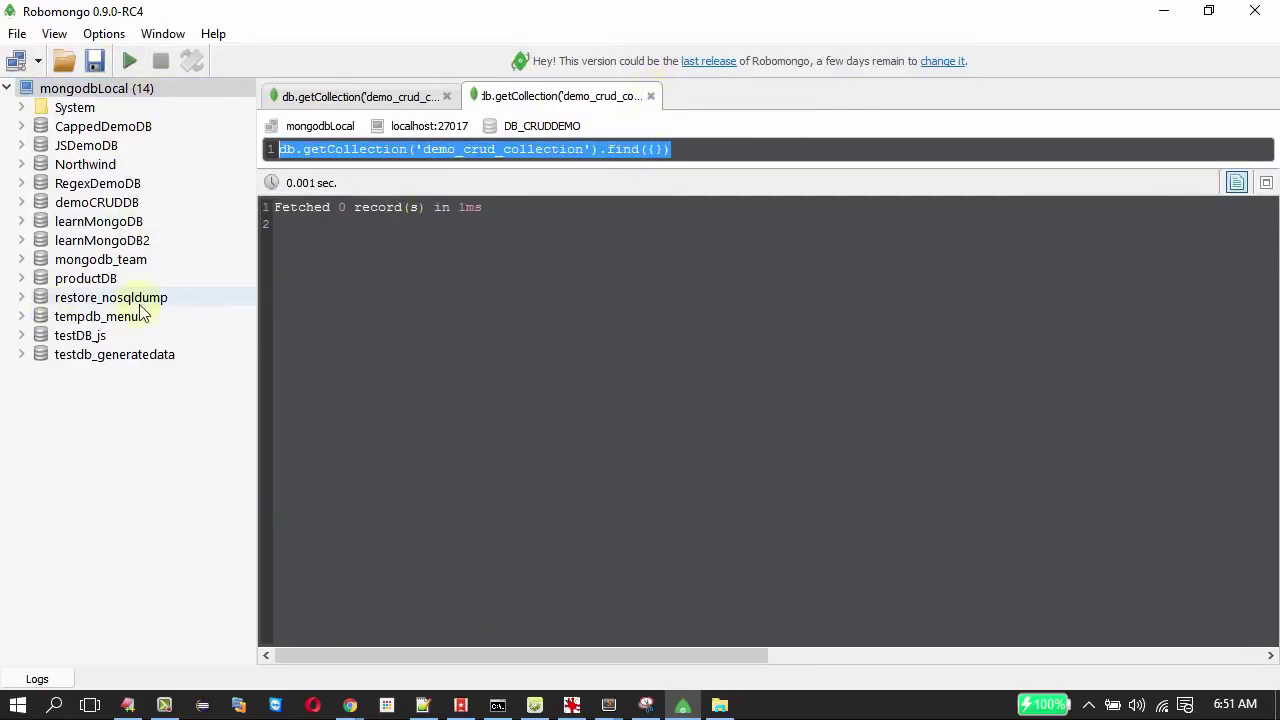
{"action": "left_click", "coordinate": [650, 96]}
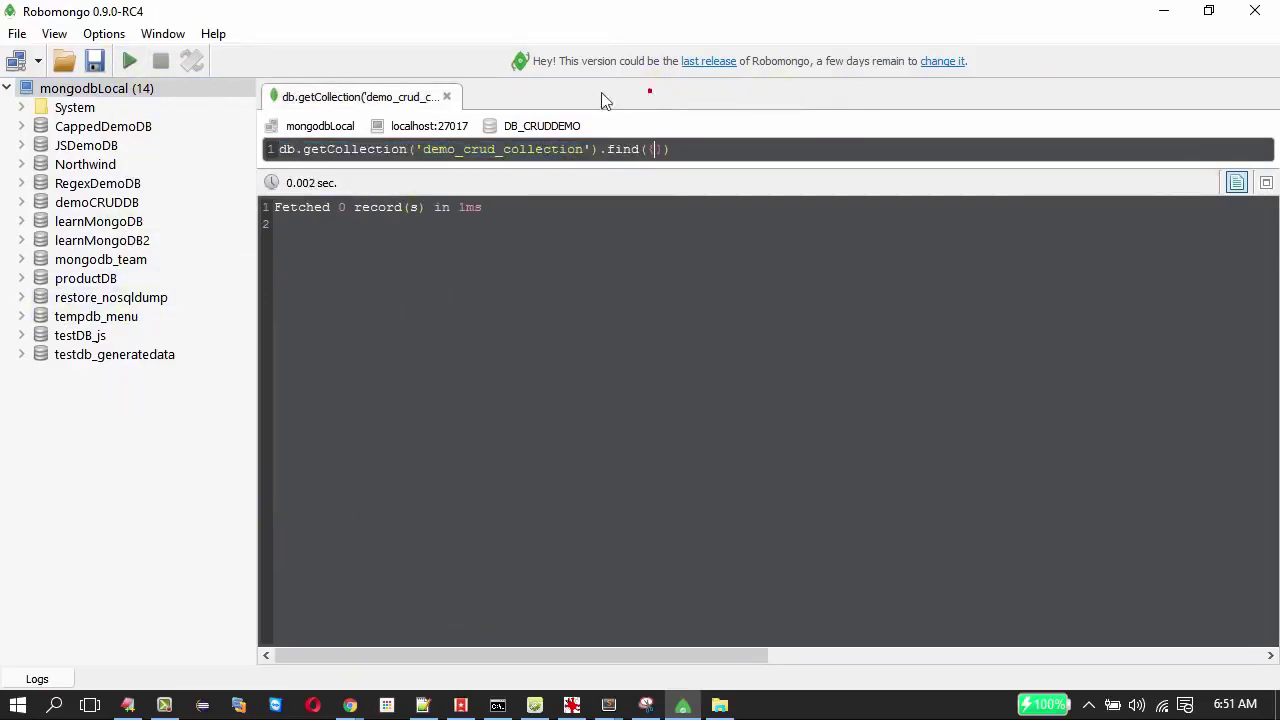
{"action": "left_click", "coordinate": [446, 96]}
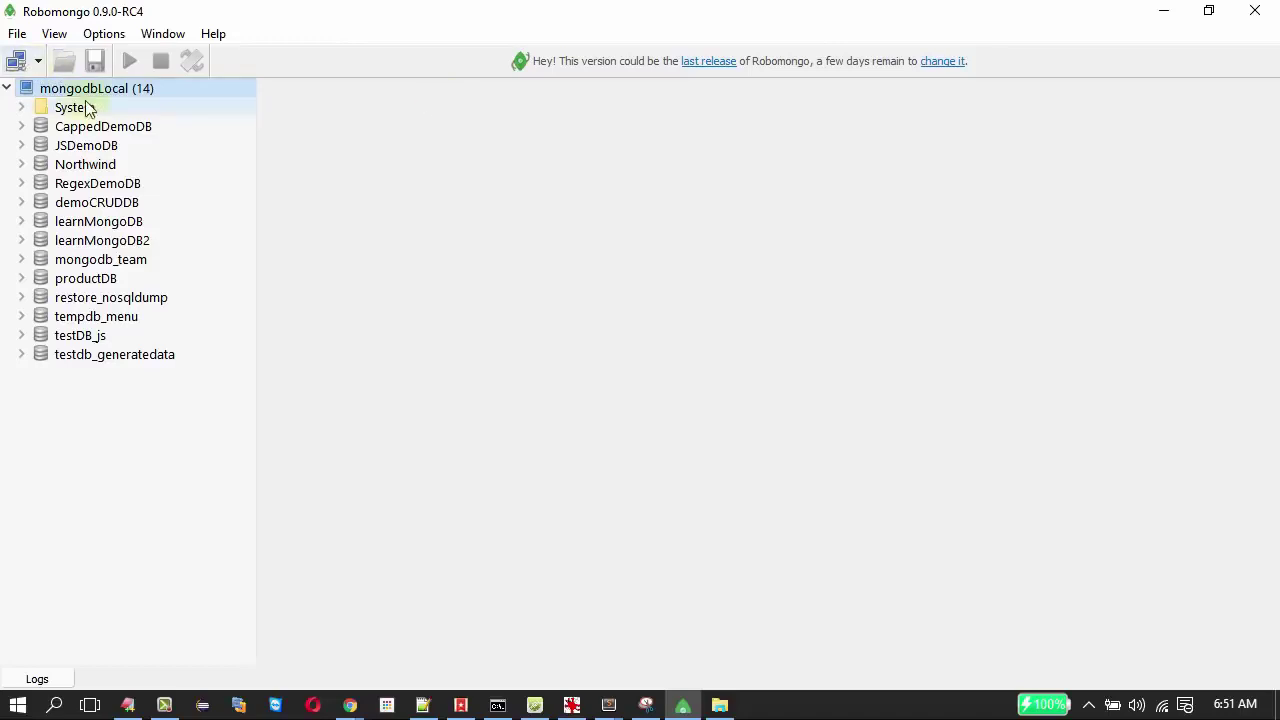
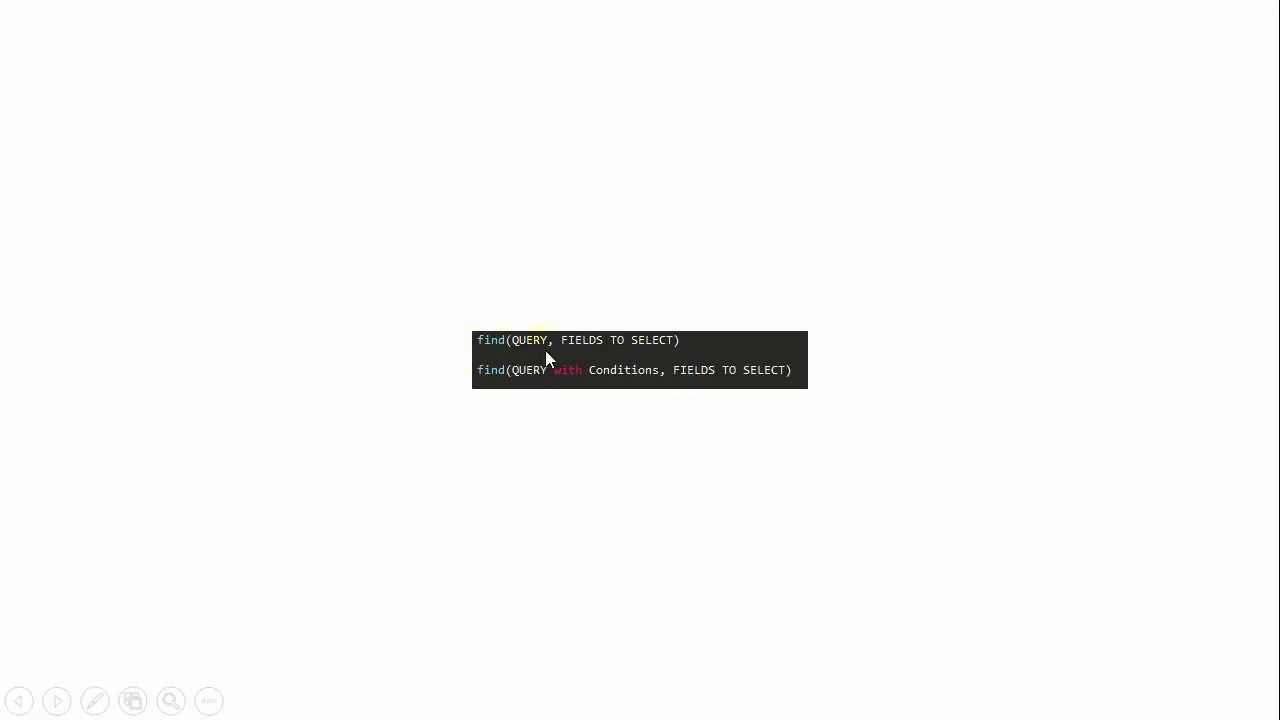
- Switch to MongoBooster and examine the Northwind regions documents in JSON View, returning the results to Table View
{"action": "left_click", "coordinate": [60, 699]}
{"action": "left_click", "coordinate": [316, 440]}
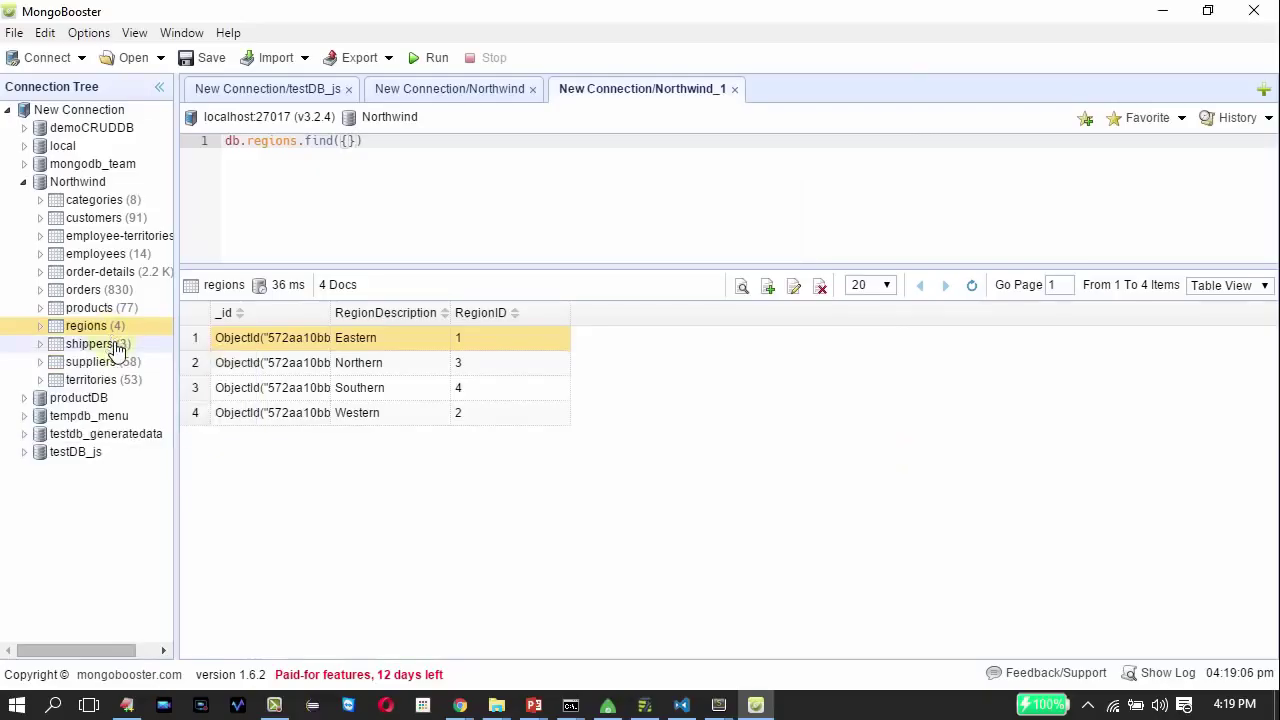
{"action": "mouse_move", "coordinate": [116, 331]}
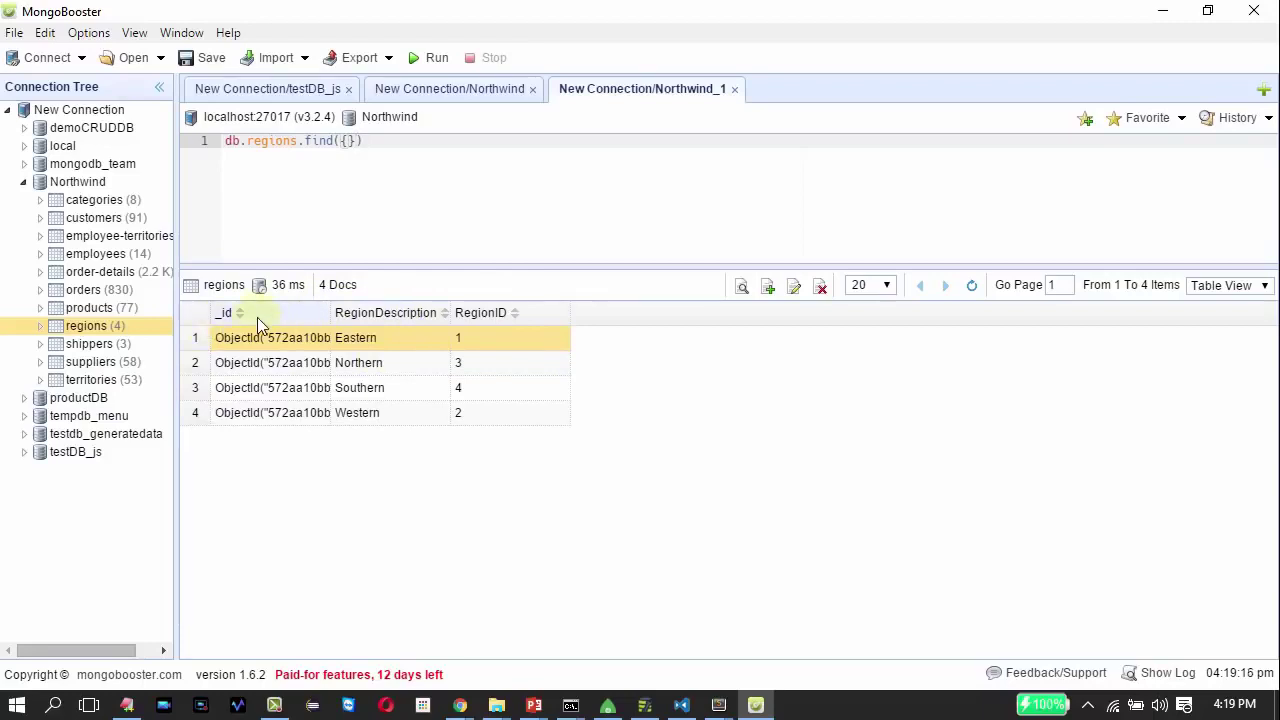
{"action": "left_click", "coordinate": [1228, 292]}
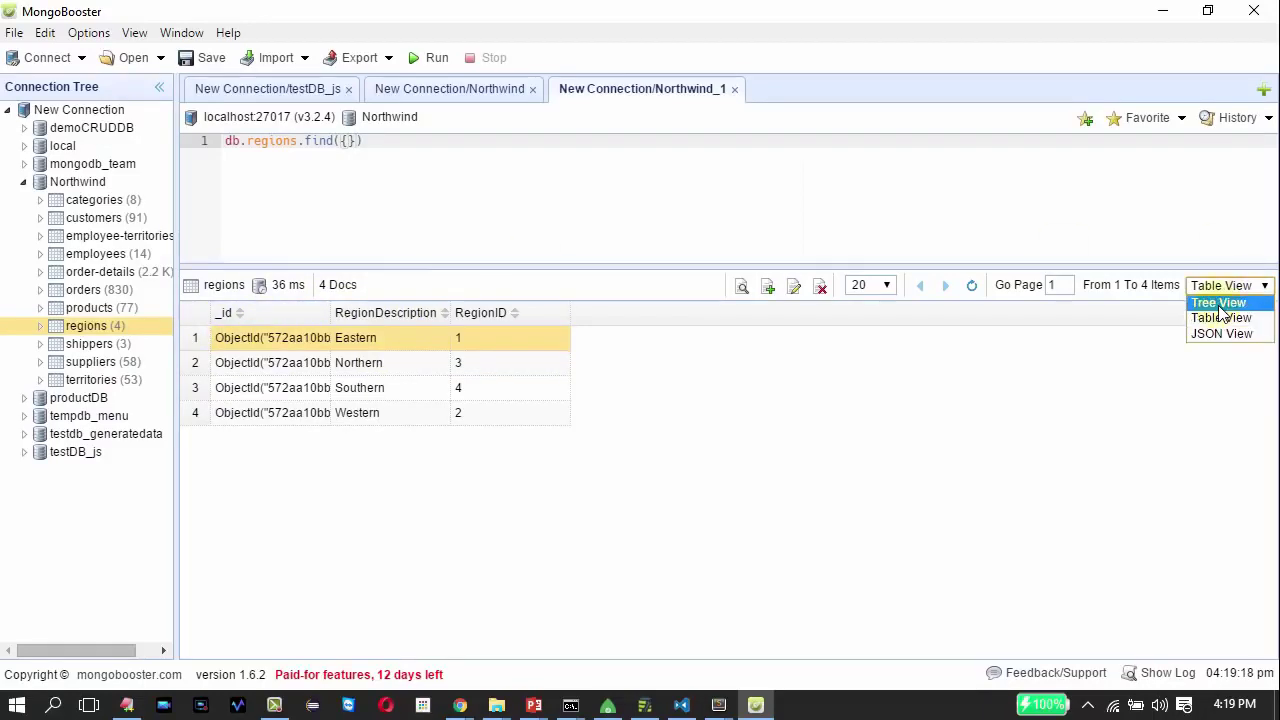
{"action": "left_click", "coordinate": [1215, 338]}
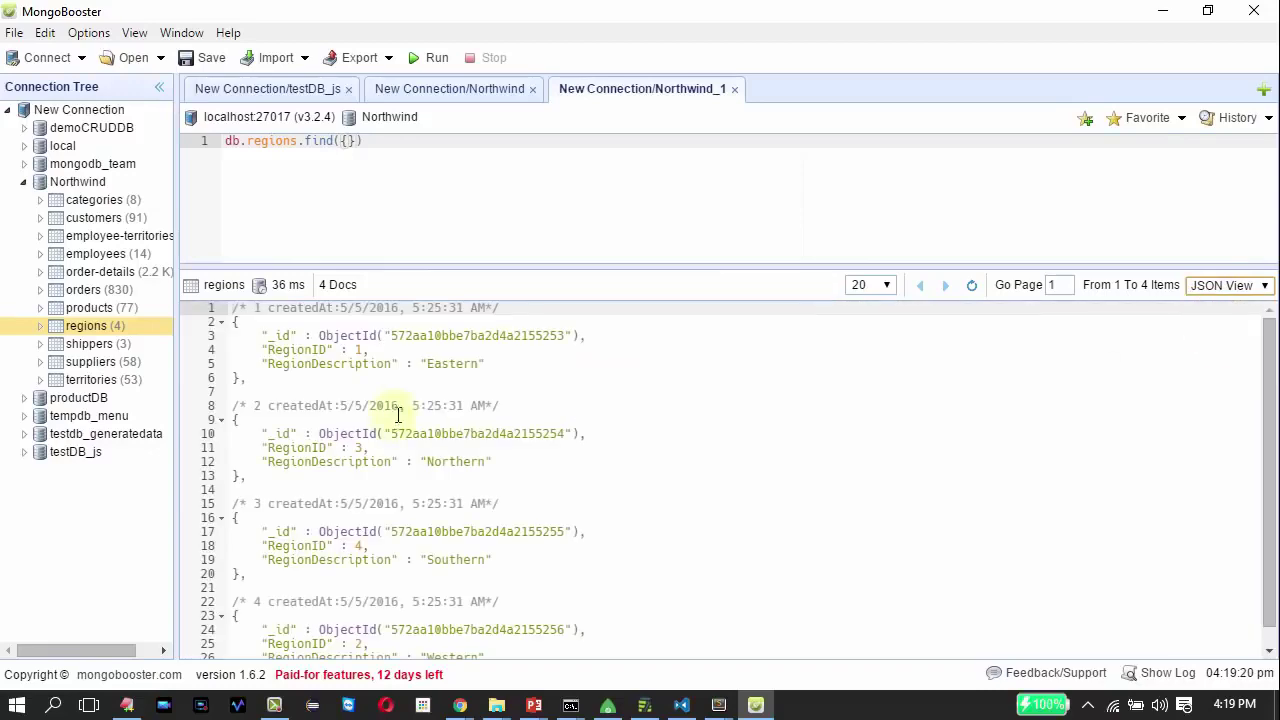
{"action": "left_click_drag", "start_coordinate": [233, 321], "coordinate": [257, 393]}
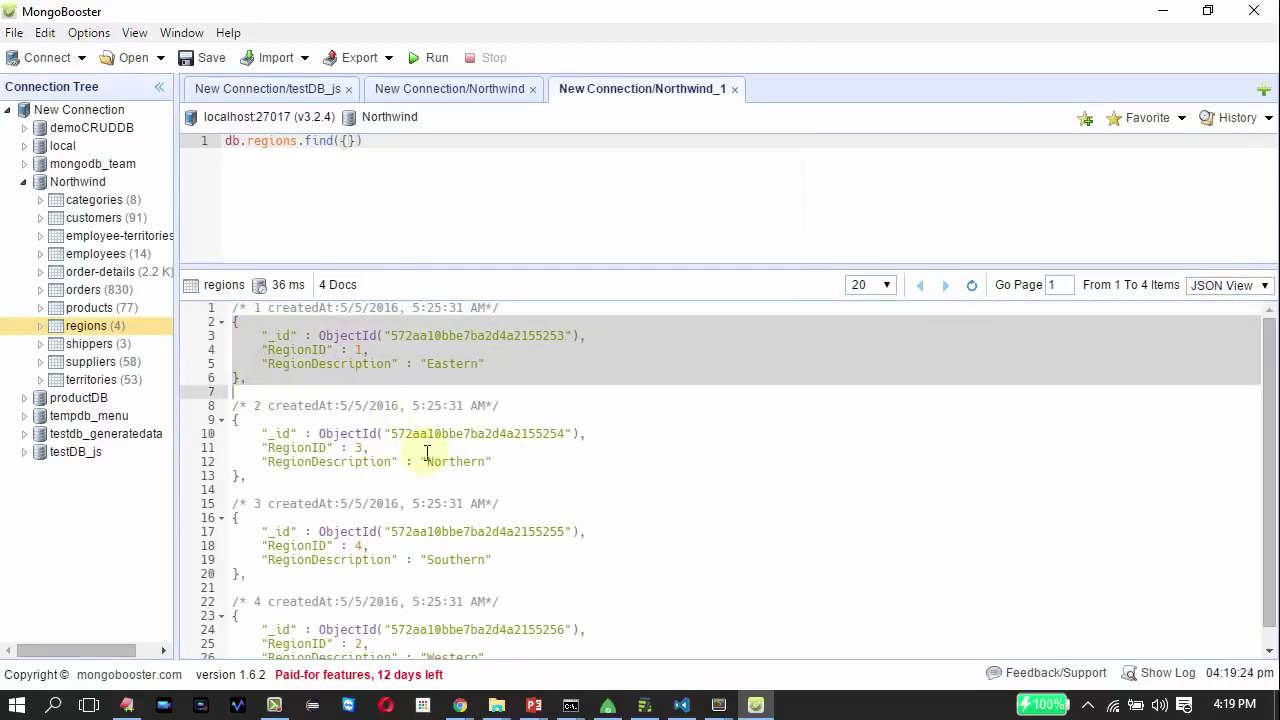
{"action": "left_click", "coordinate": [1205, 290]}
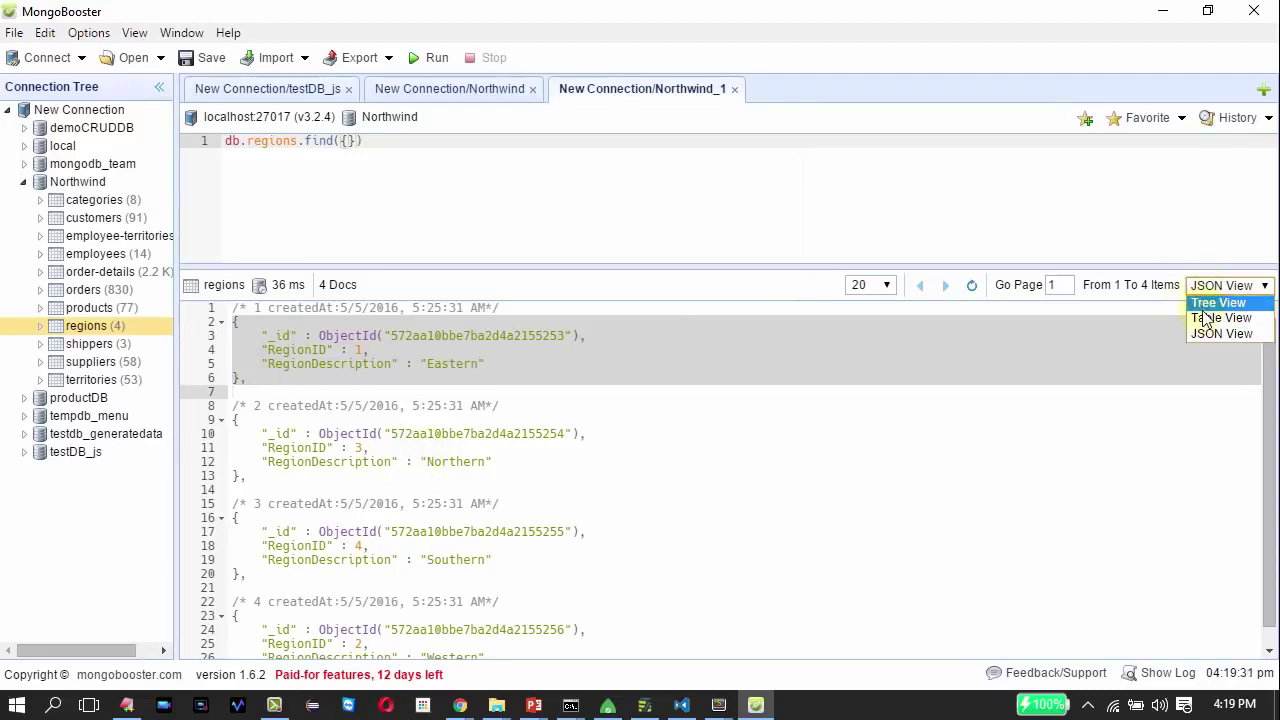
{"action": "left_click", "coordinate": [1210, 318]}
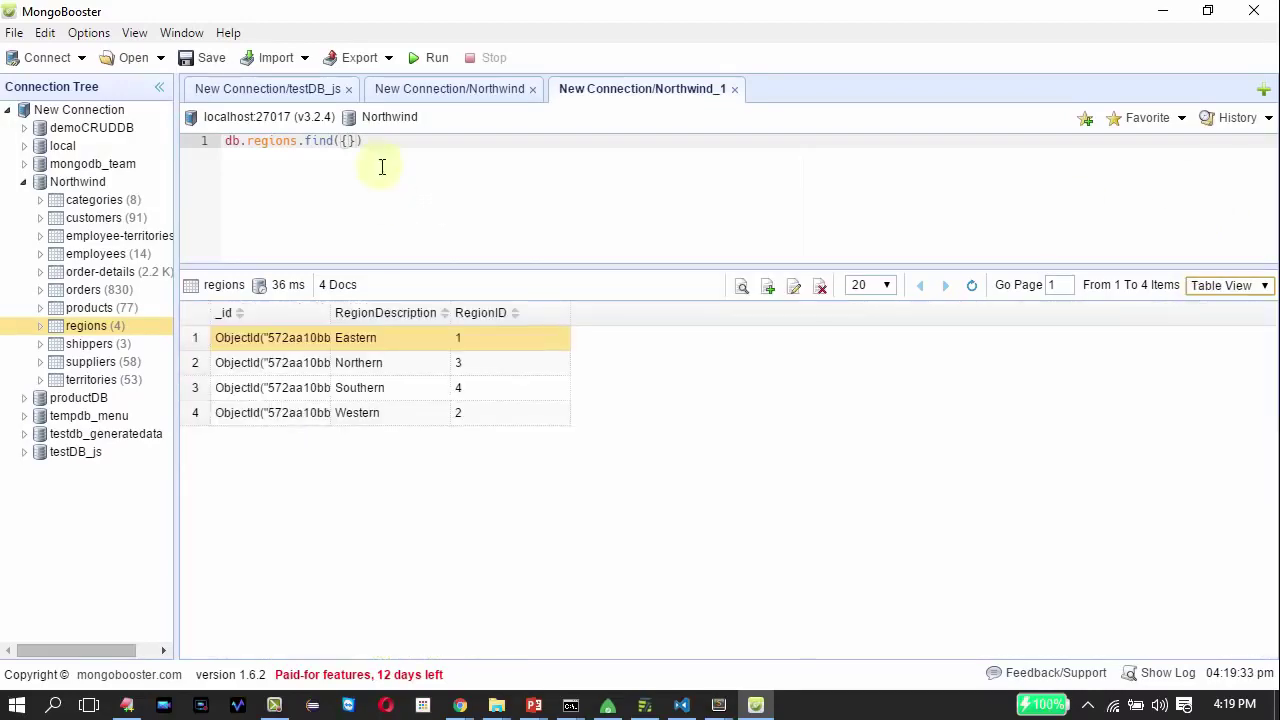
- Review the regions find query and check the sample RegionDescription:"Northern" query in mongodb_command_demo.js in Visual Studio Code
{"action": "left_click", "coordinate": [190, 141]}
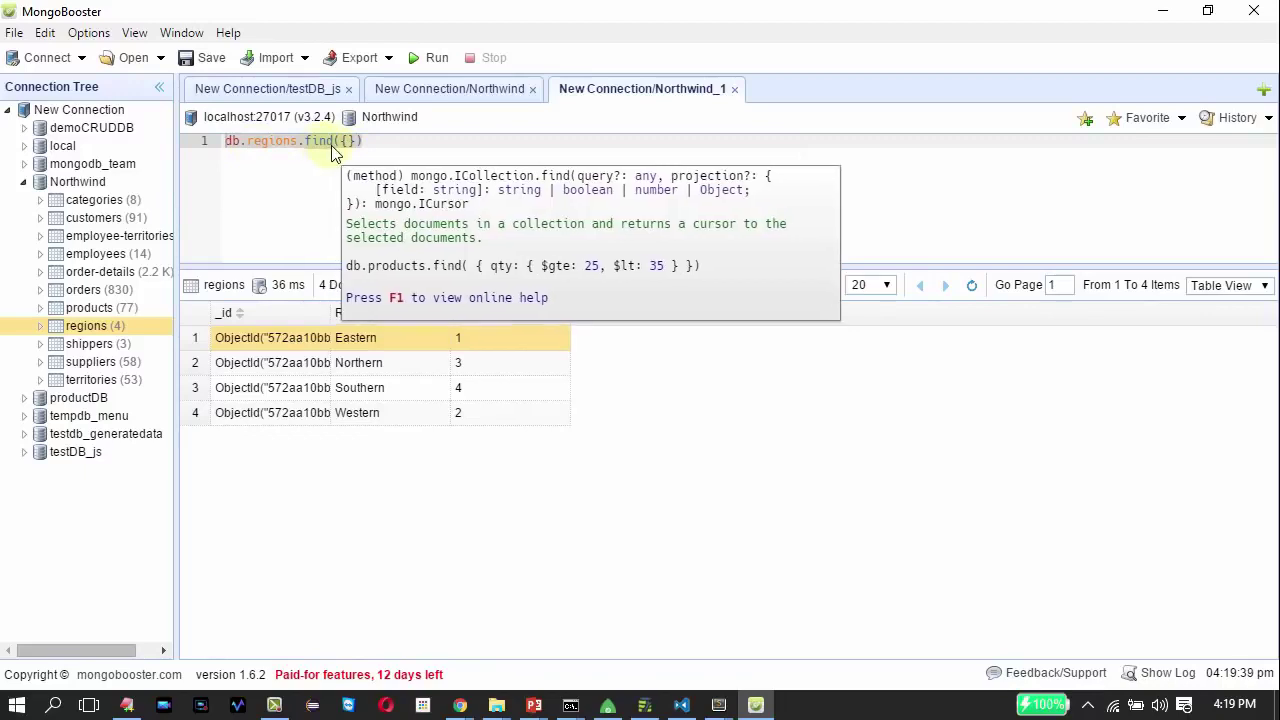
{"action": "left_click", "coordinate": [350, 160]}
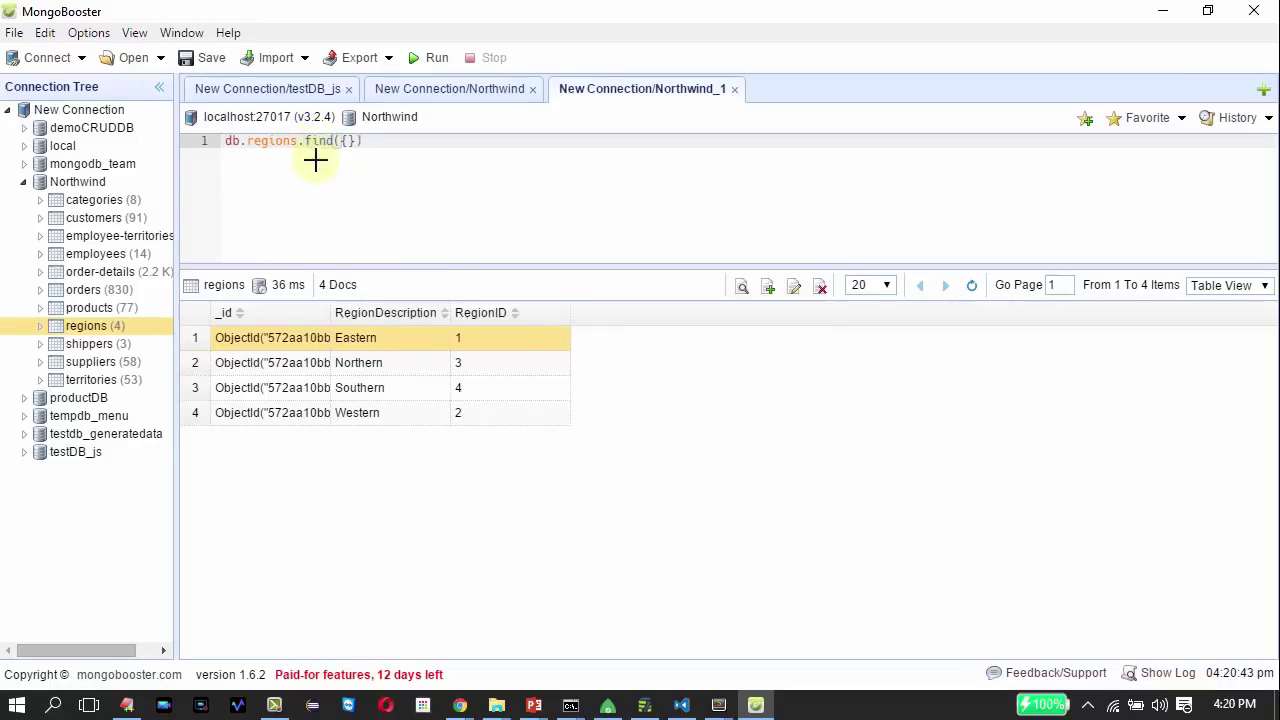
{"action": "key", "text": "alt+Tab"}
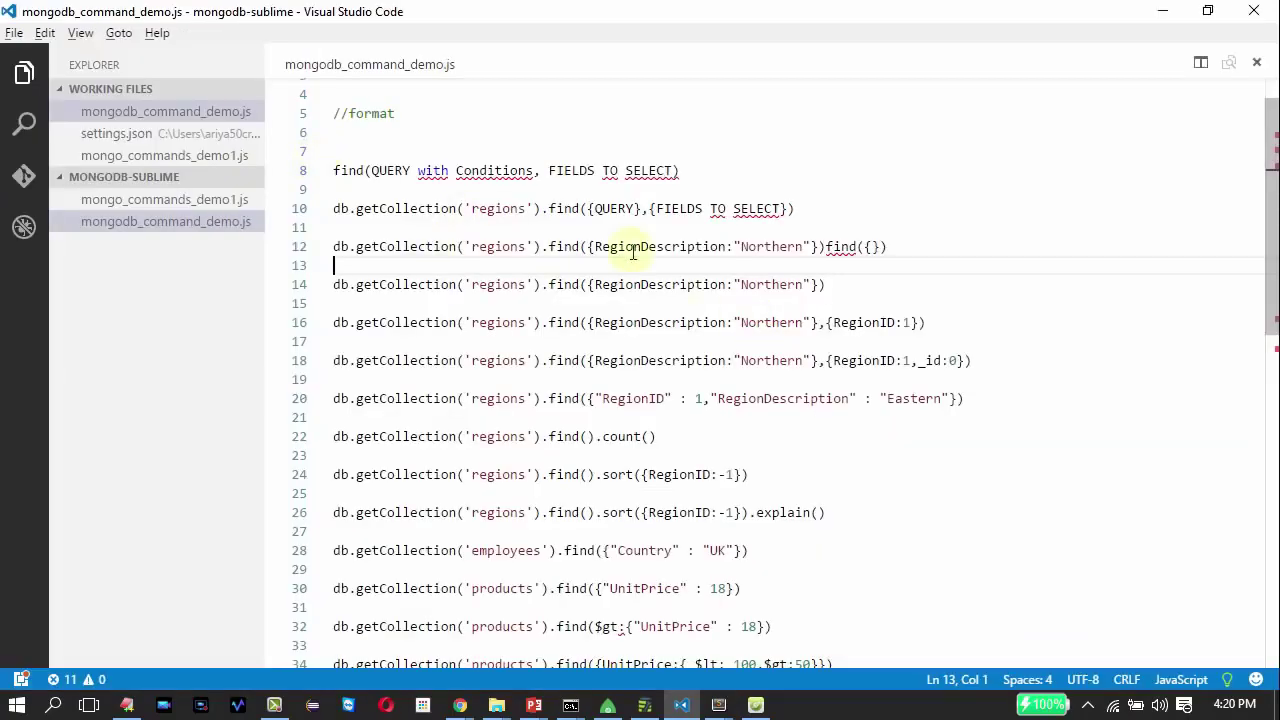
{"action": "left_click", "coordinate": [768, 246]}
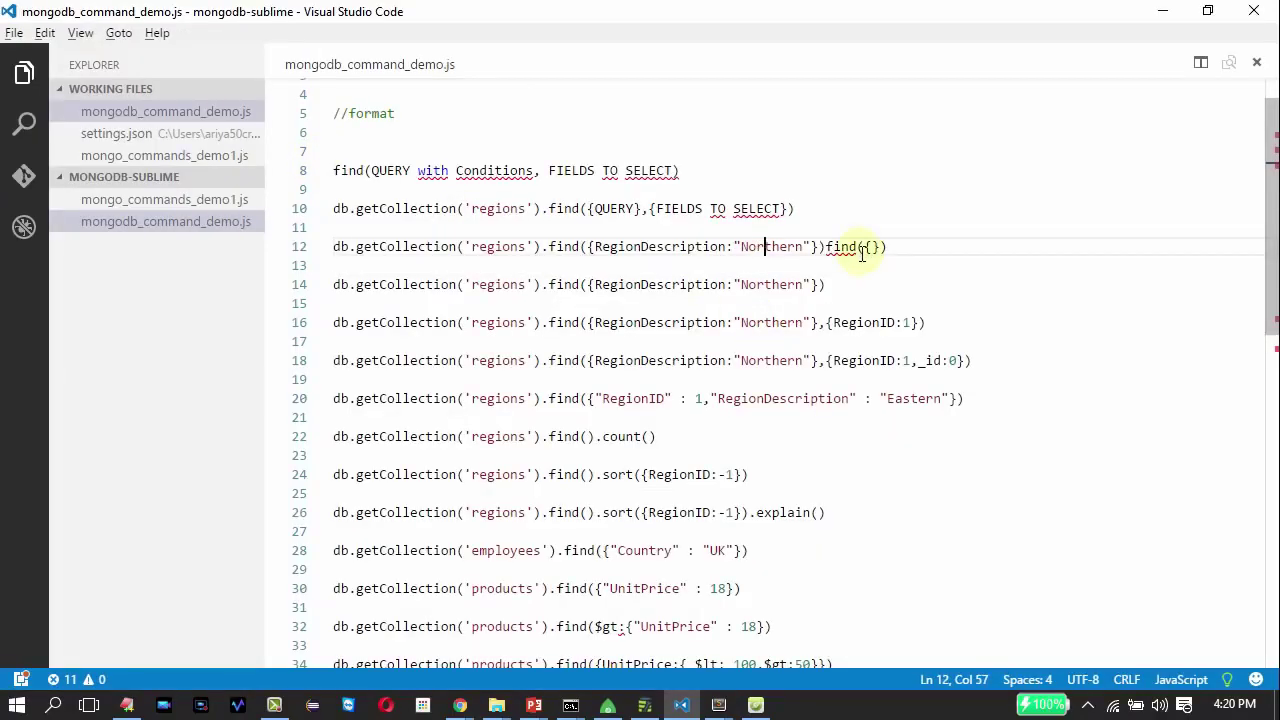
{"action": "key", "text": "alt+Tab"}
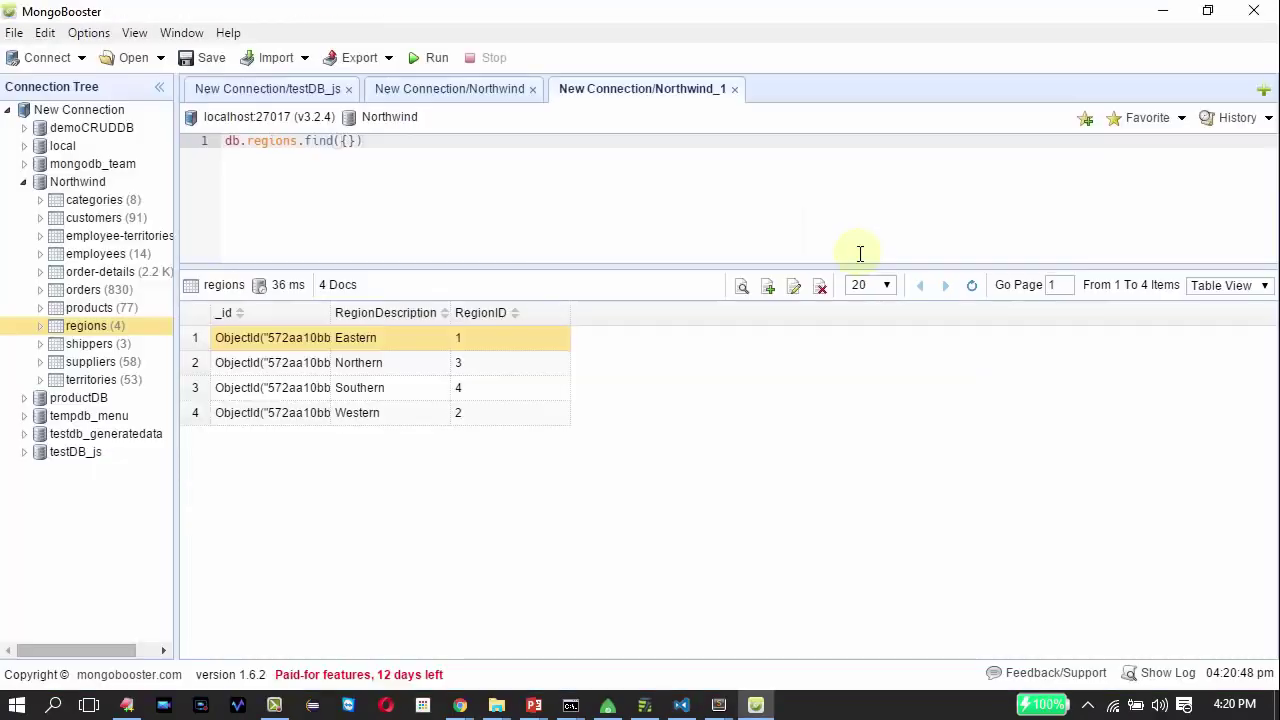
- In MongoBooster, add the condition RegionDescription:"Northern" to the regions find query and run it
{"action": "left_click", "coordinate": [345, 142]}
{"action": "type", "text": "Regist"}
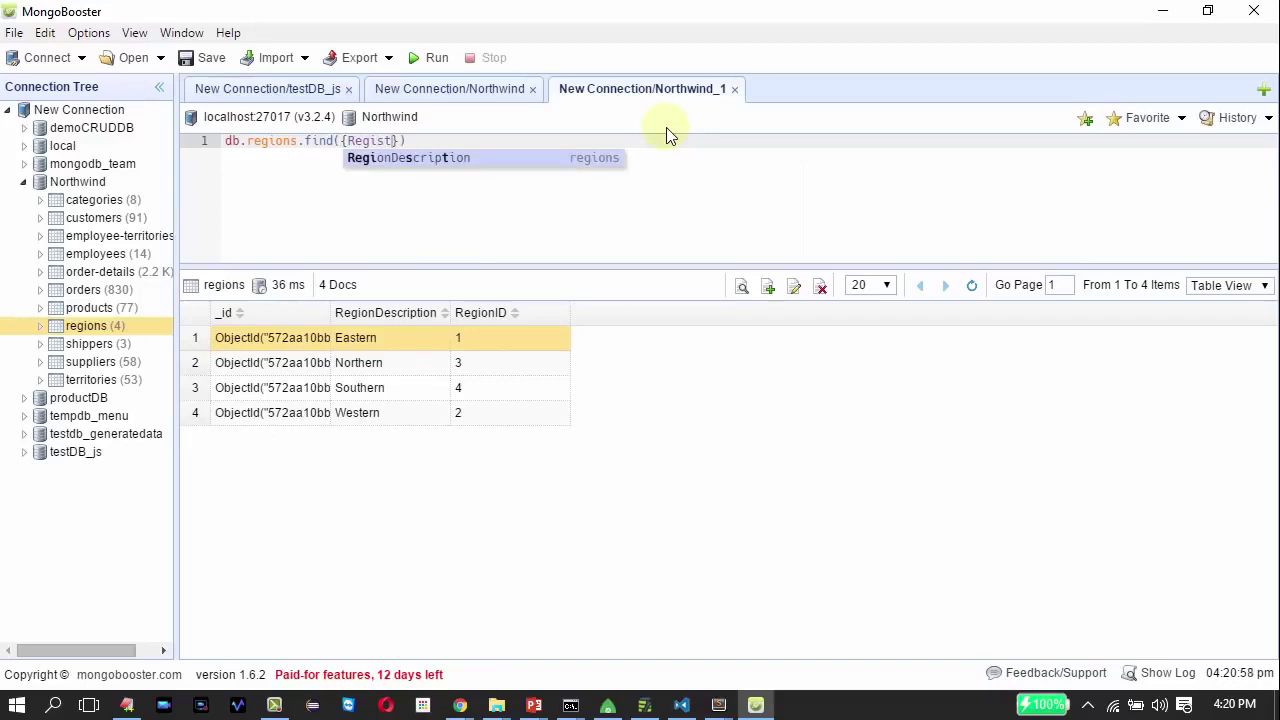
{"action": "key", "text": "Return"}
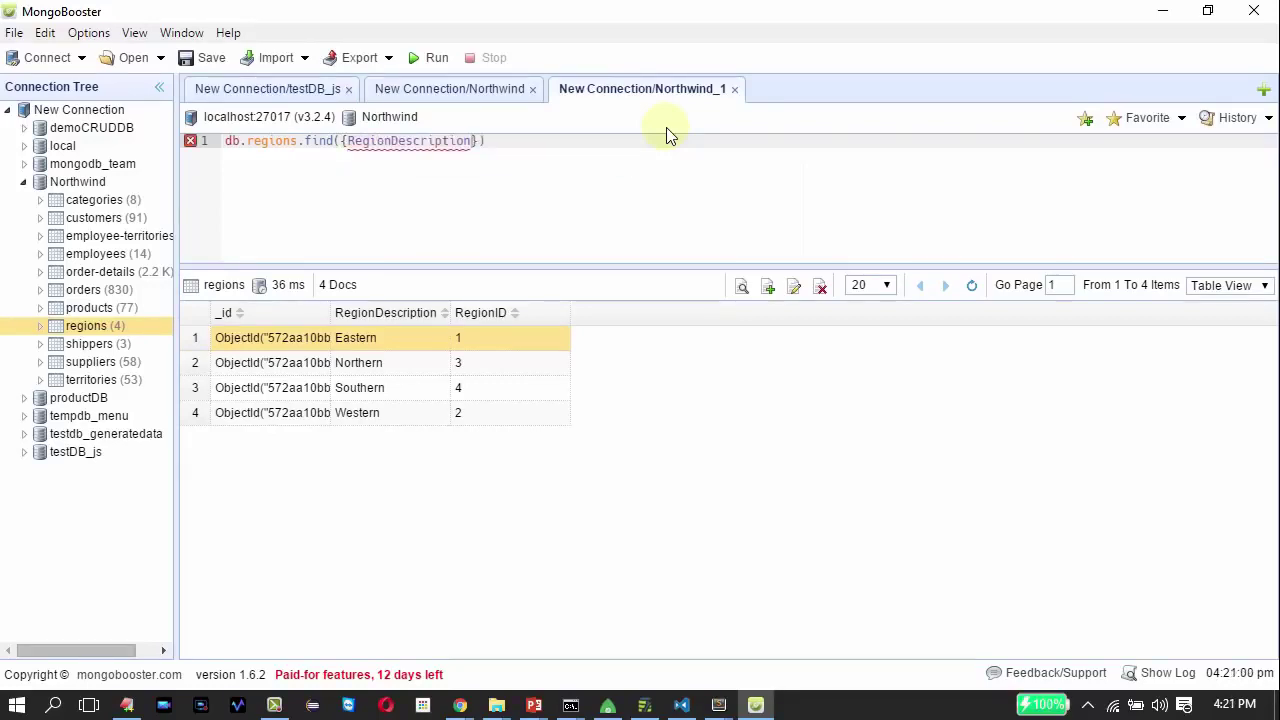
{"action": "type", "text": ":\""}
{"action": "key", "text": "Escape"}
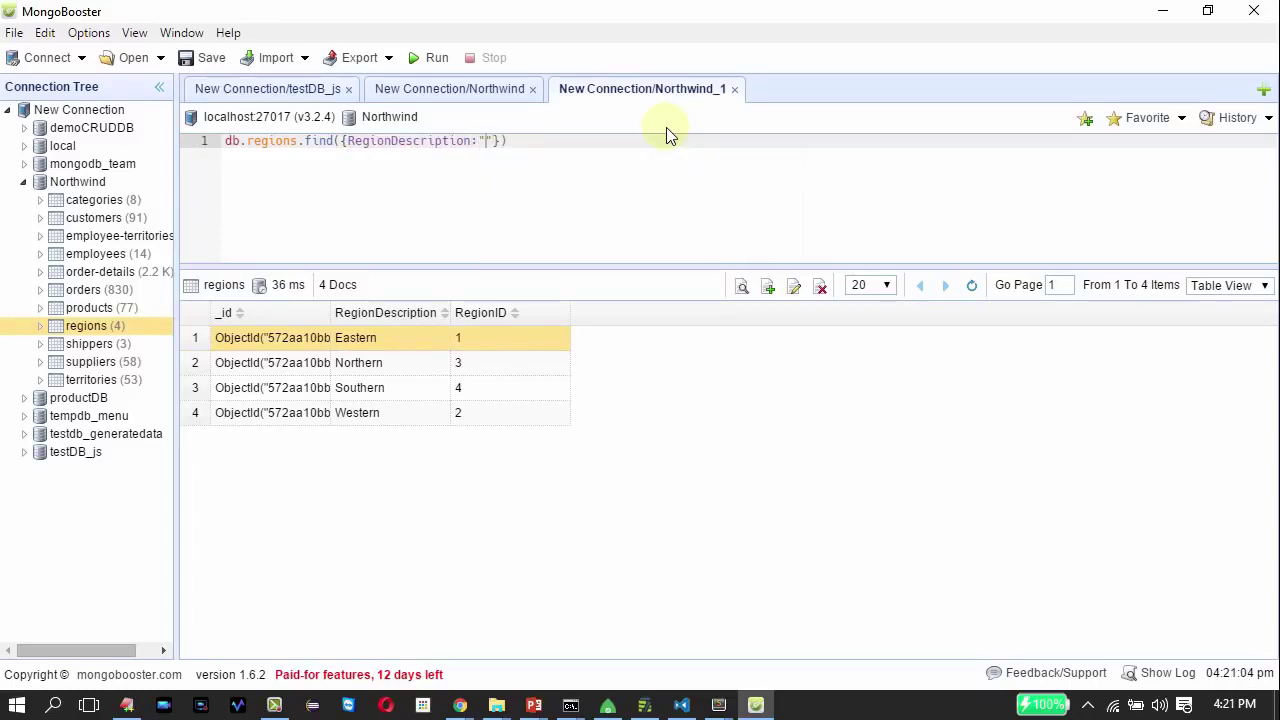
{"action": "type", "text": "Northern"}
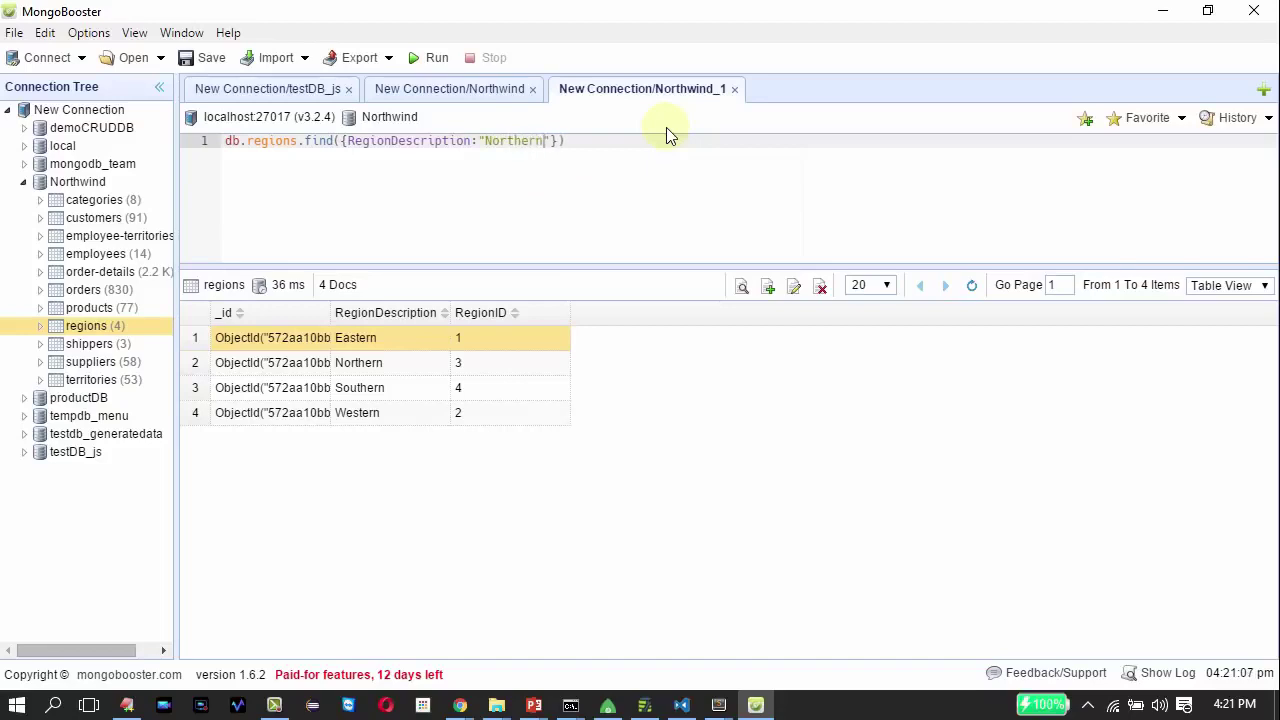
{"action": "left_click", "coordinate": [428, 60]}
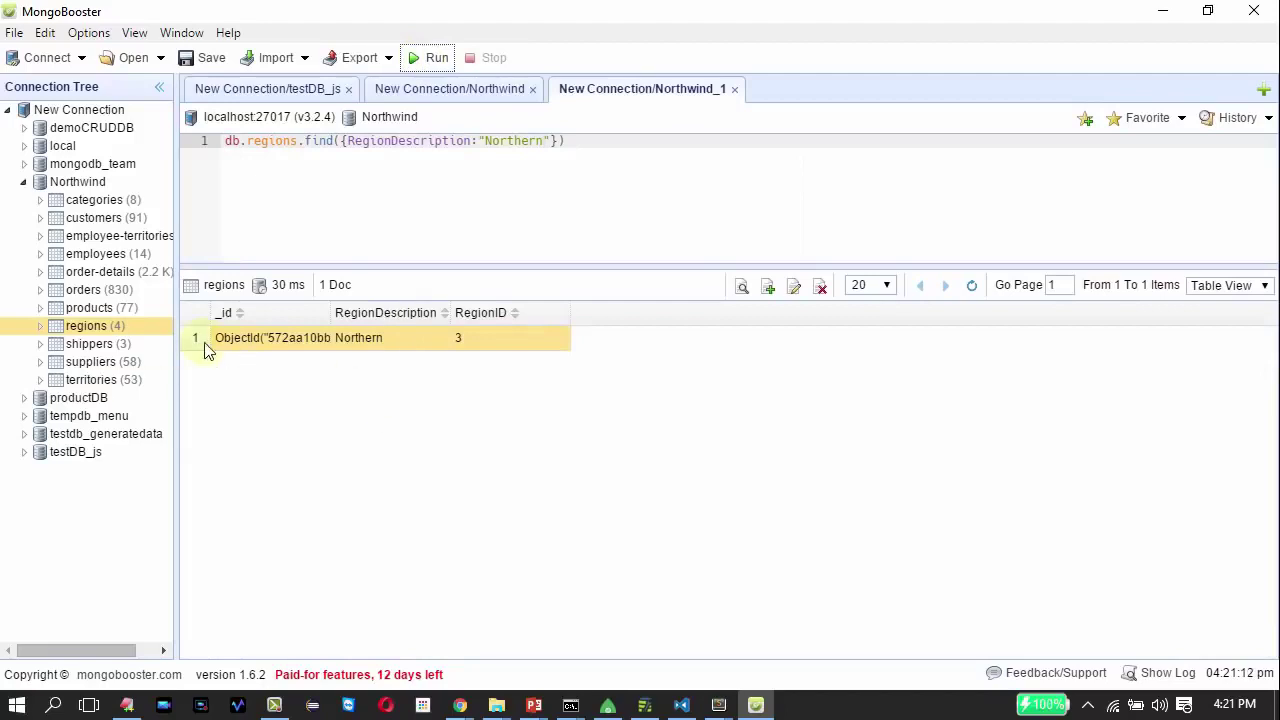
- Show the Northern region result in JSON View, inspect its RegionID and RegionDescription fields, and rerun the query
{"action": "left_click", "coordinate": [1233, 288]}
{"action": "left_click", "coordinate": [1211, 338]}
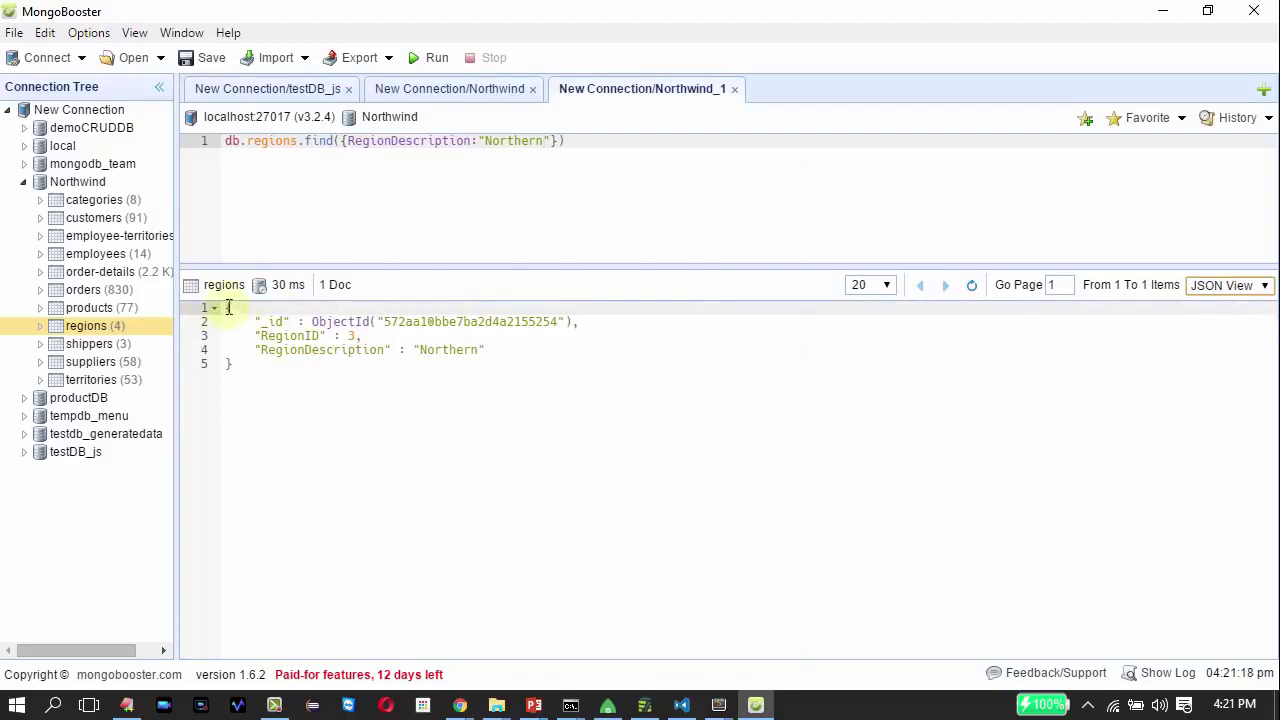
{"action": "left_click_drag", "start_coordinate": [357, 336], "coordinate": [304, 335]}
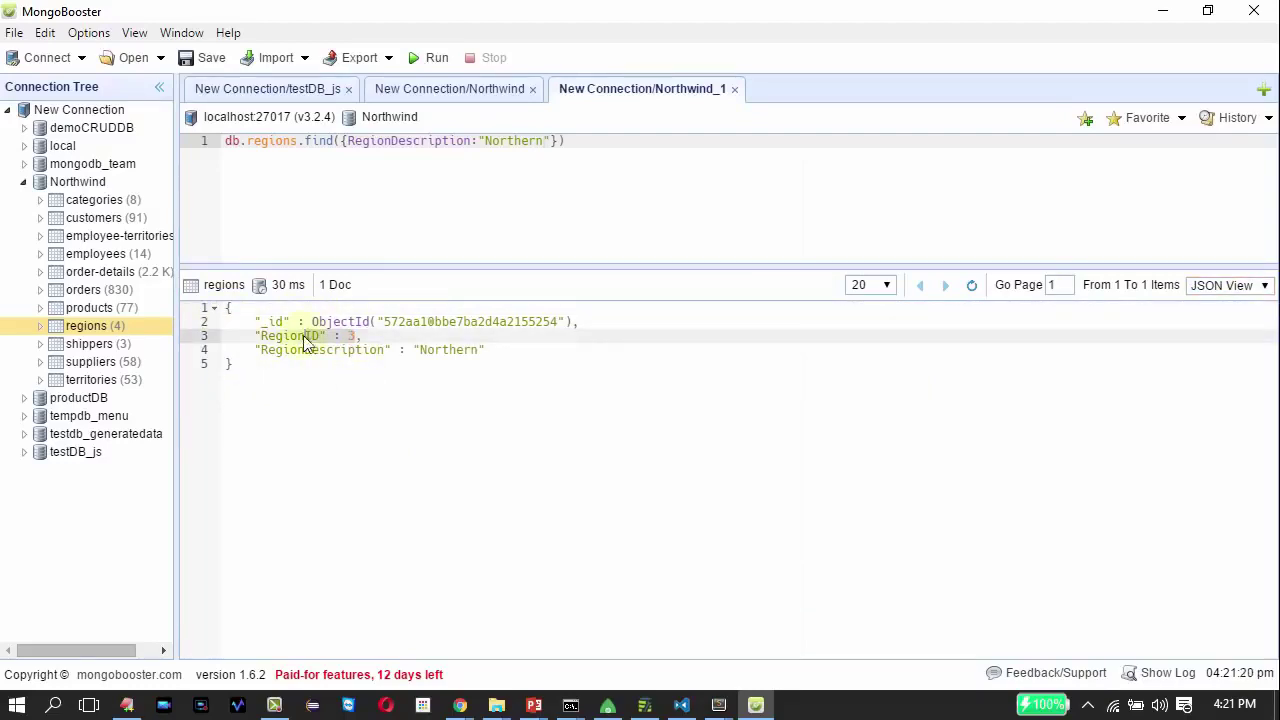
{"action": "double_click", "coordinate": [350, 350]}
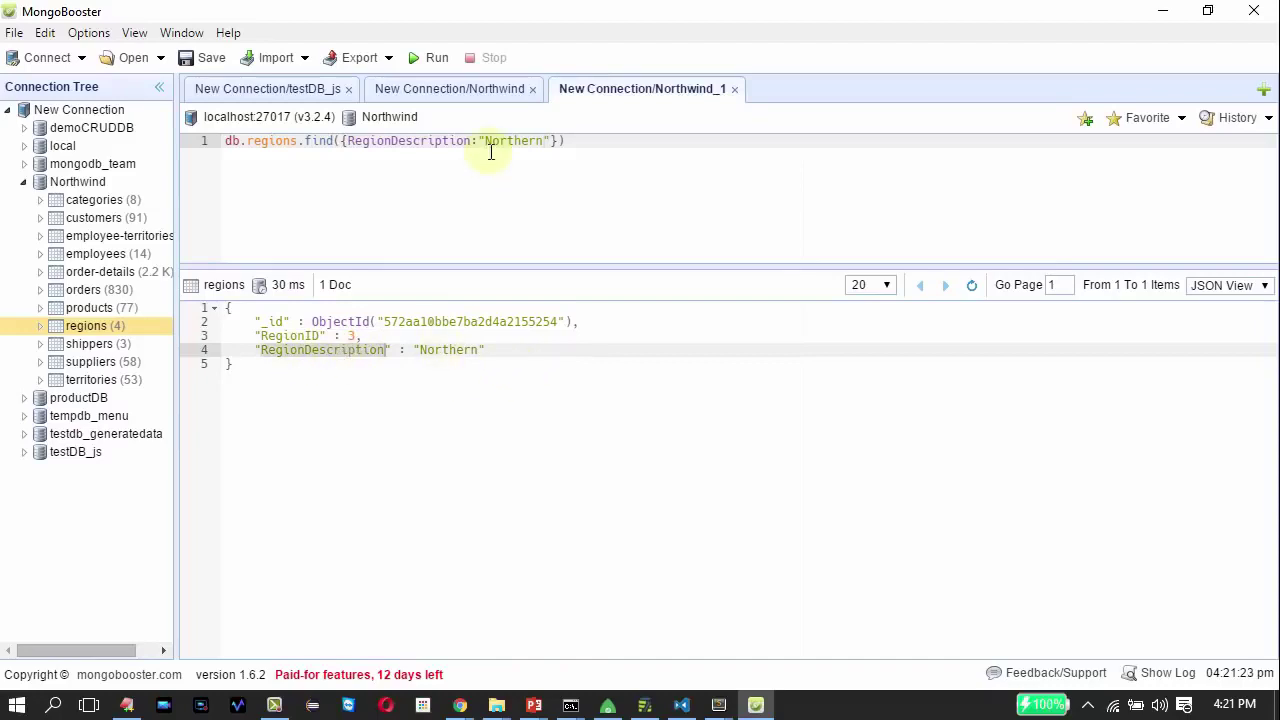
{"action": "left_click_drag", "start_coordinate": [577, 143], "coordinate": [226, 141]}
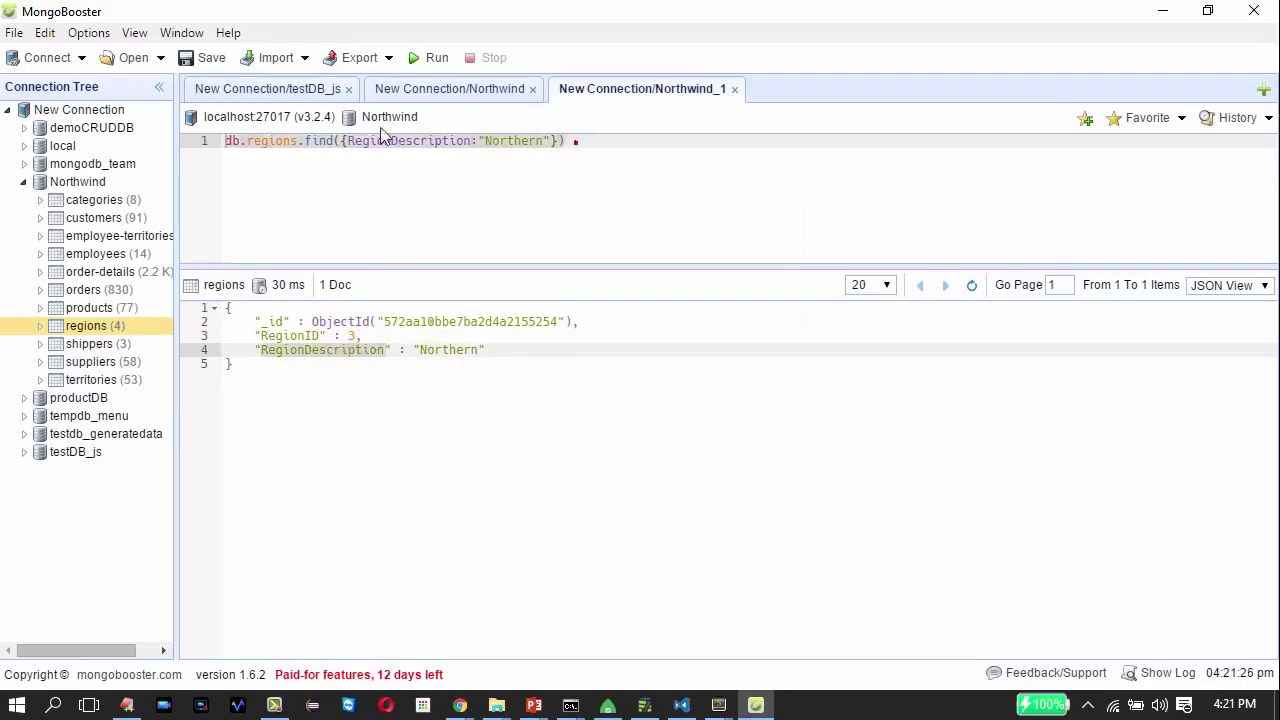
{"action": "key", "text": "F5"}
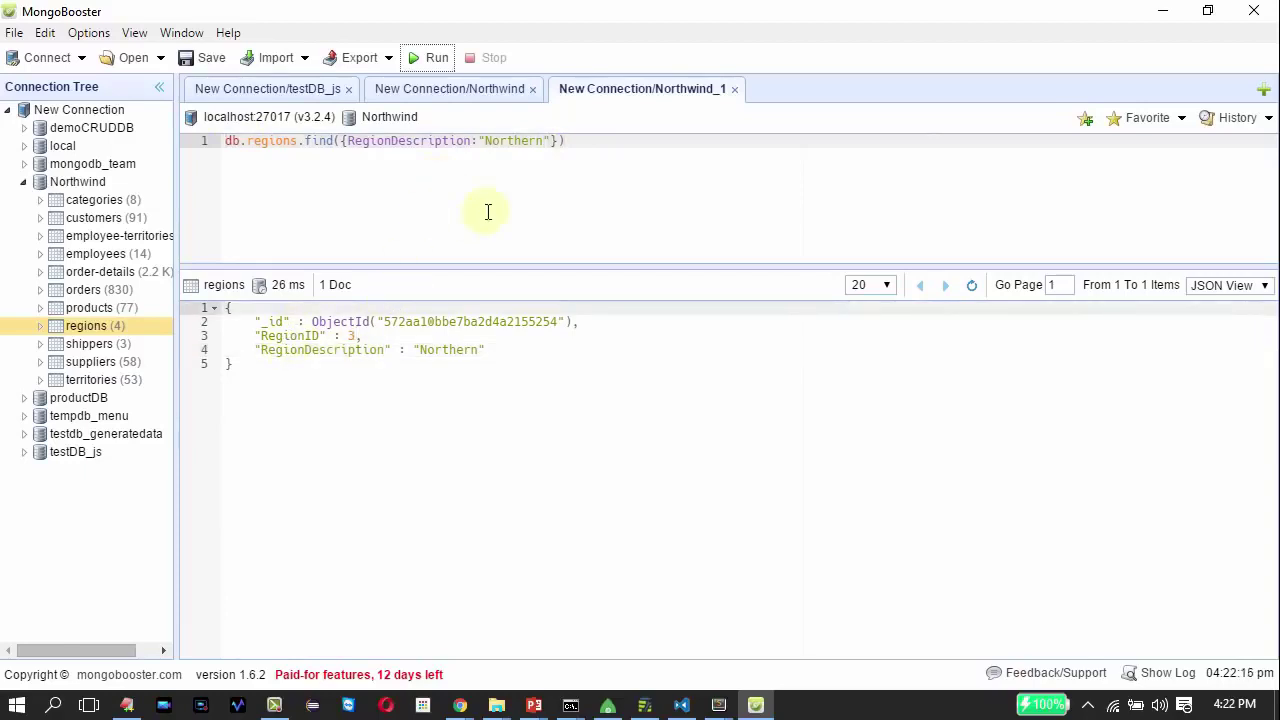
- Add RegionID:1 as a second condition after RegionDescription:"Northern" in the regions find query and try to run it
{"action": "left_click", "coordinate": [548, 141]}
{"action": "type", "text": ",re"}
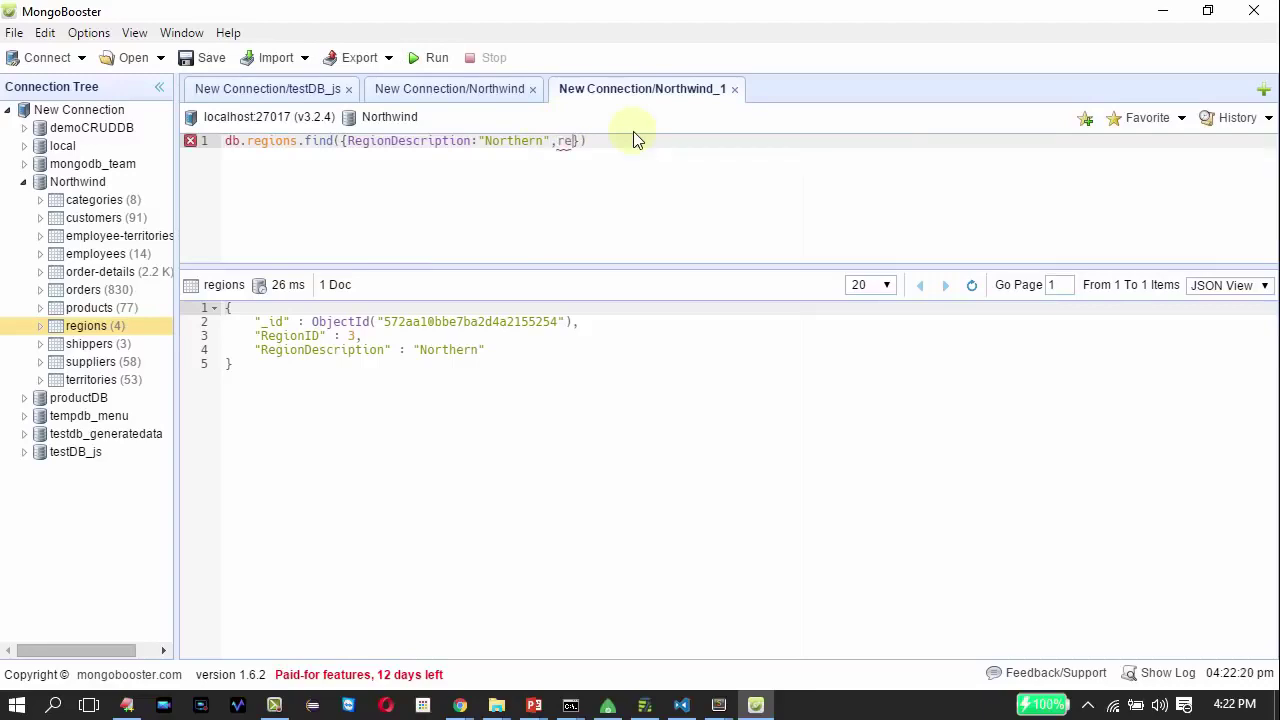
{"action": "key", "text": "BackSpace"}
{"action": "key", "text": "BackSpace"}
{"action": "type", "text": "Region"}
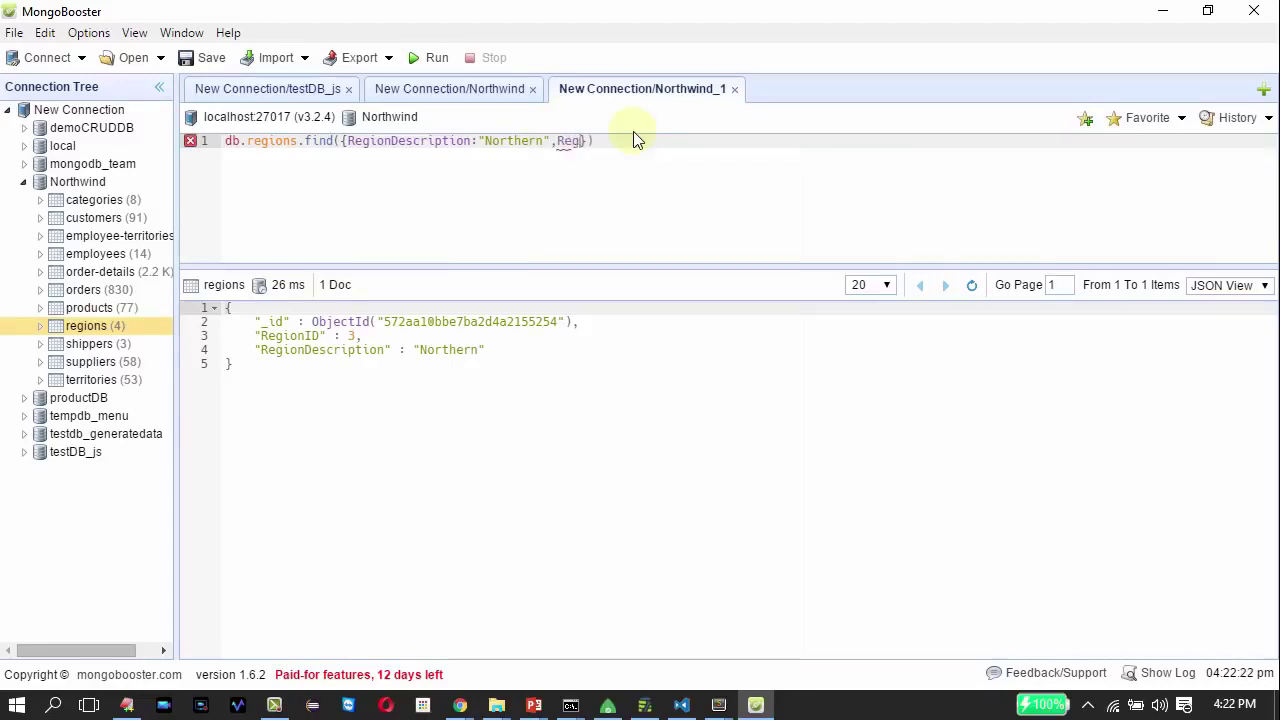
{"action": "type", "text": "ID:1"}
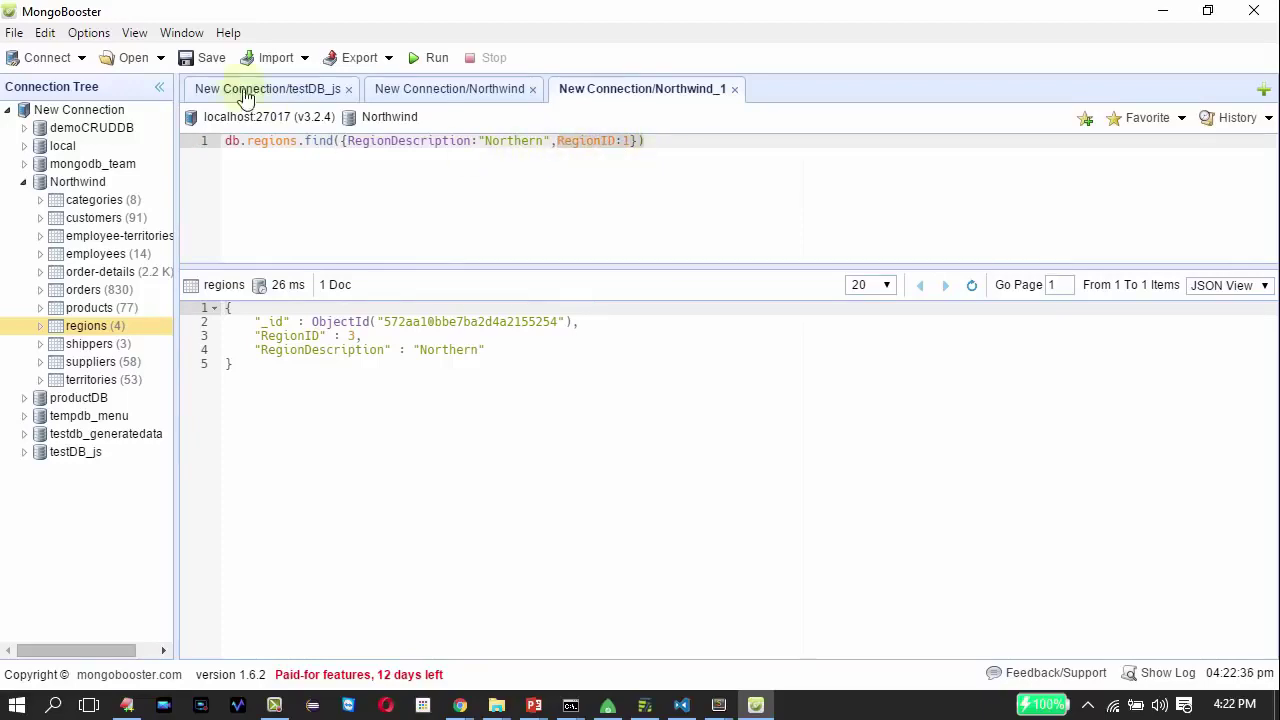
{"action": "left_click", "coordinate": [431, 66]}
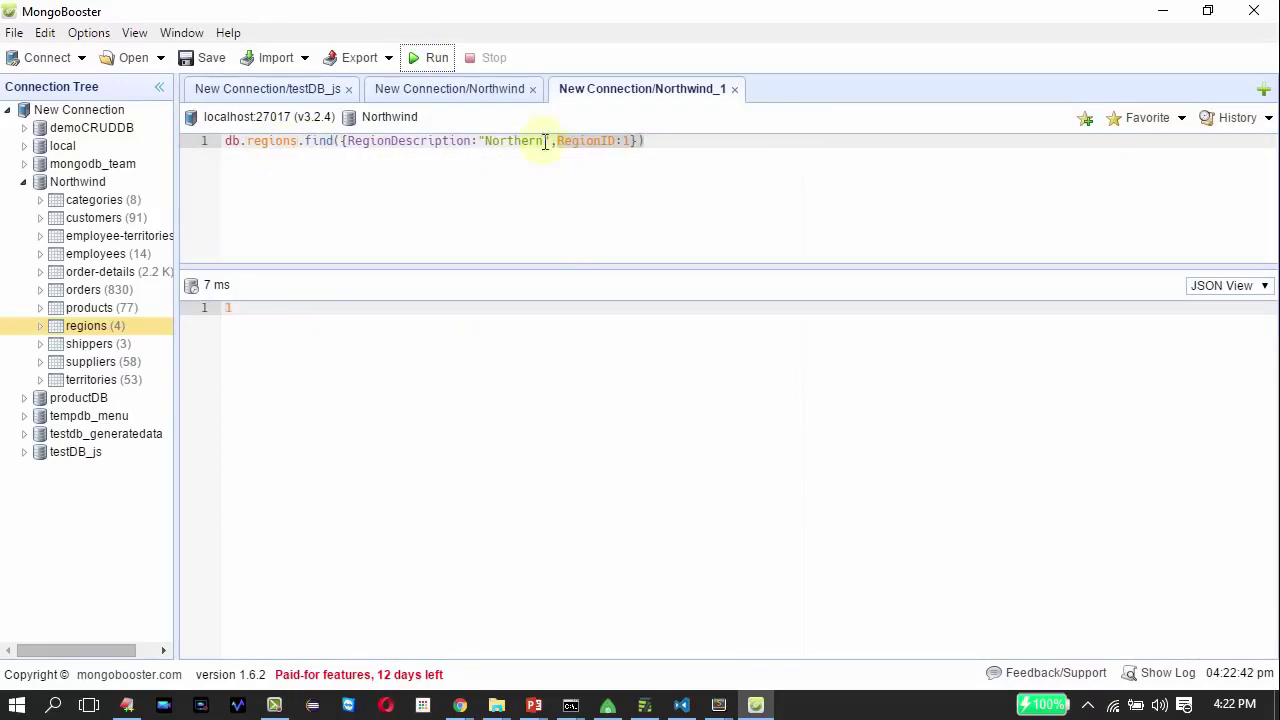
- Change the RegionID condition in the regions find query to 3 and run it
{"action": "left_click", "coordinate": [628, 141]}
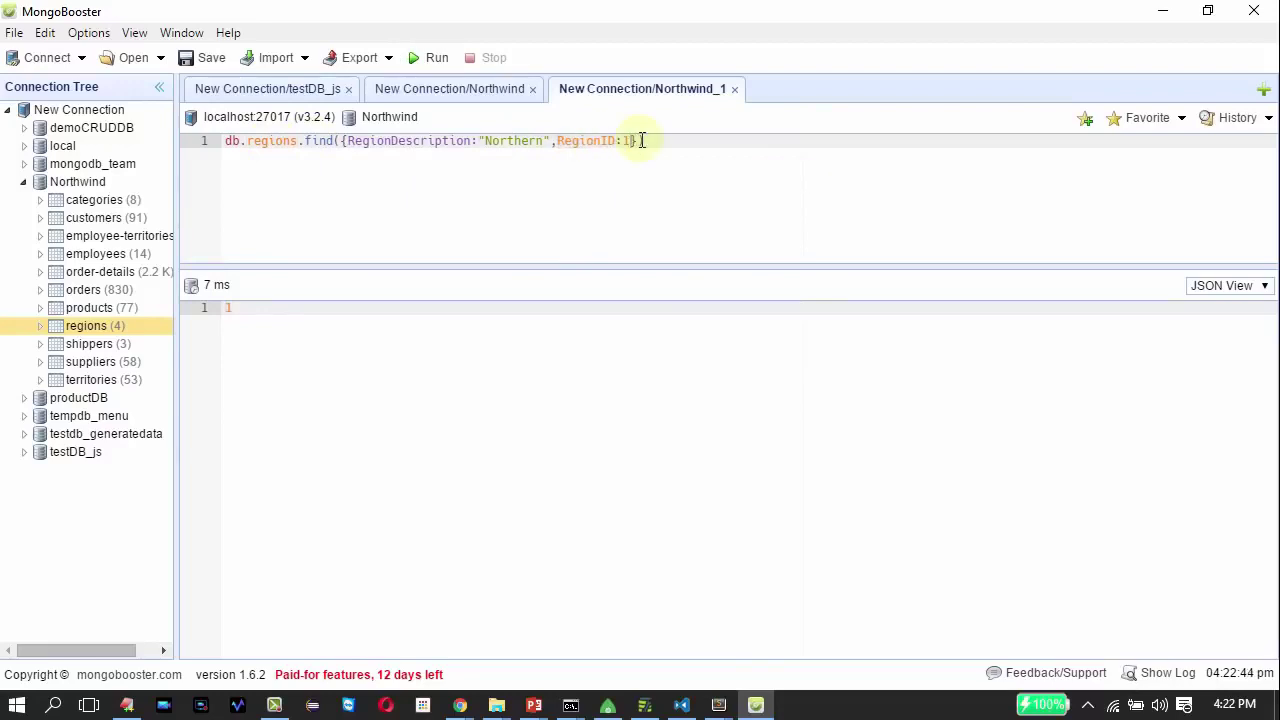
{"action": "key", "text": "Left"}
{"action": "key", "text": "Left"}
{"action": "key", "text": "BackSpace"}
{"action": "type", "text": "3"}
{"action": "left_click", "coordinate": [362, 58]}
{"action": "left_click", "coordinate": [440, 60]}
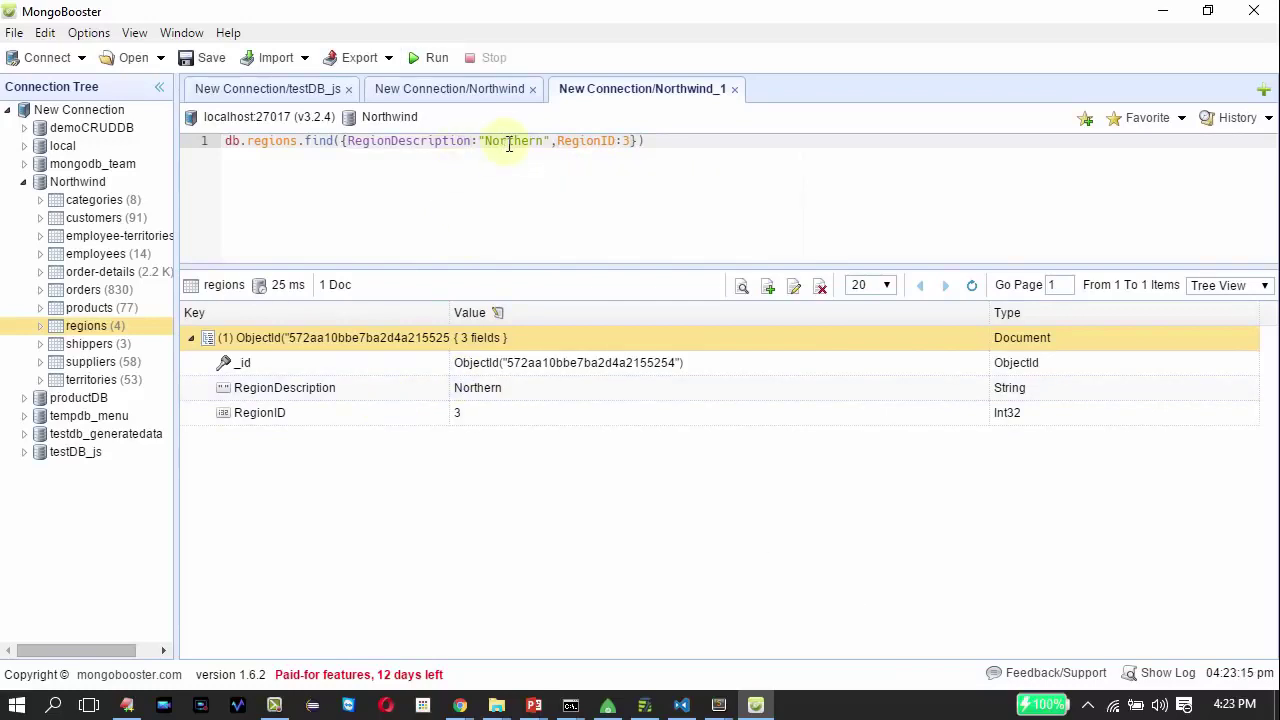
- Show the query result in Table View, widen the _id column and sort by RegionID
{"action": "left_click", "coordinate": [1207, 289]}
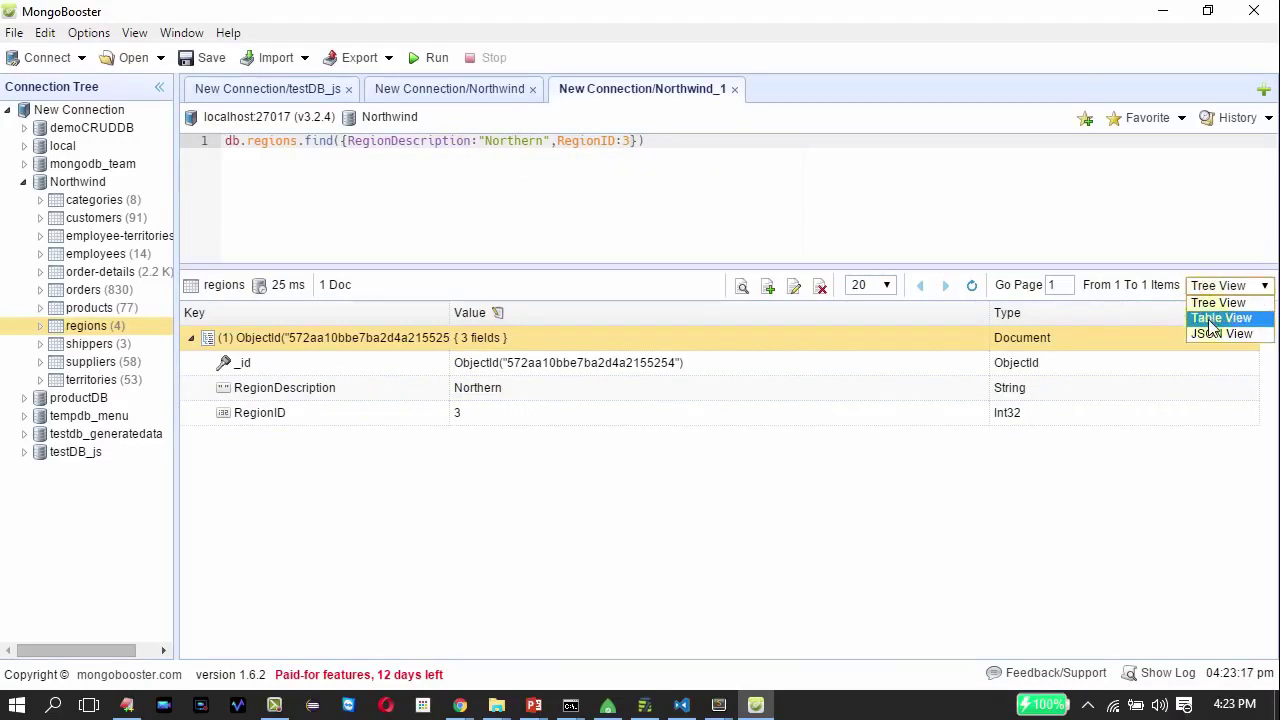
{"action": "left_click", "coordinate": [1212, 318]}
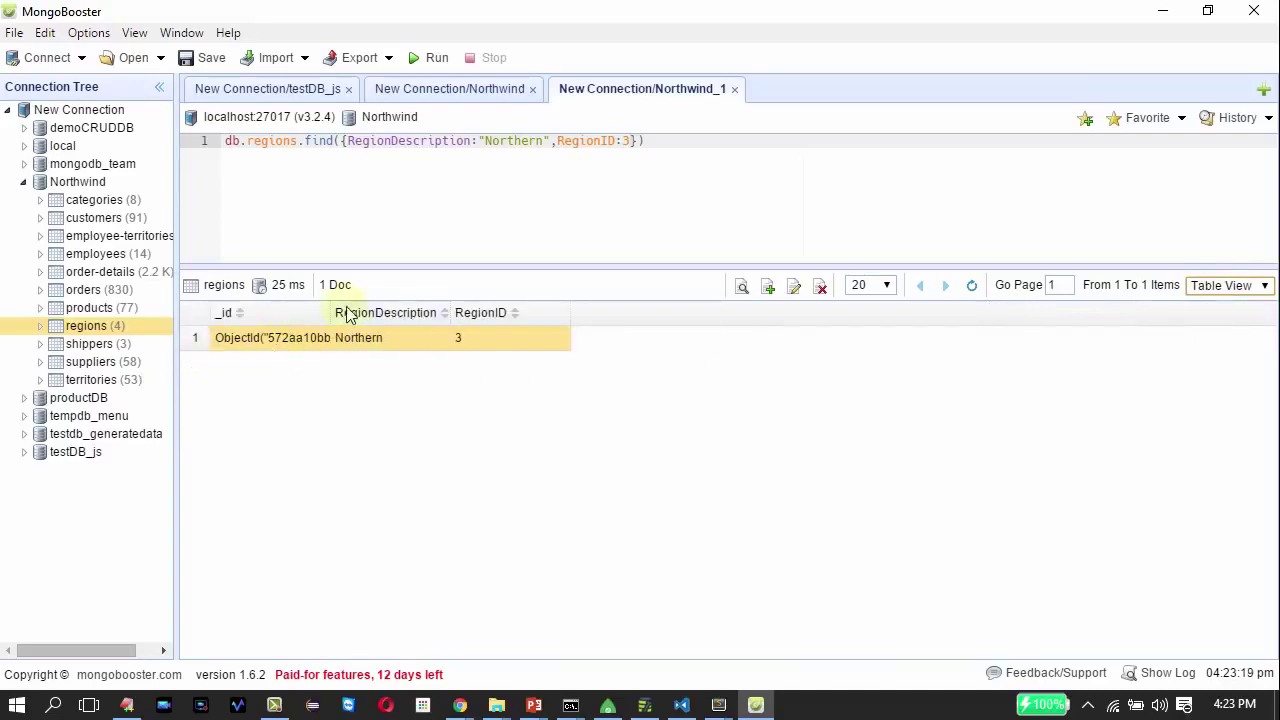
{"action": "left_click_drag", "start_coordinate": [329, 313], "coordinate": [420, 313]}
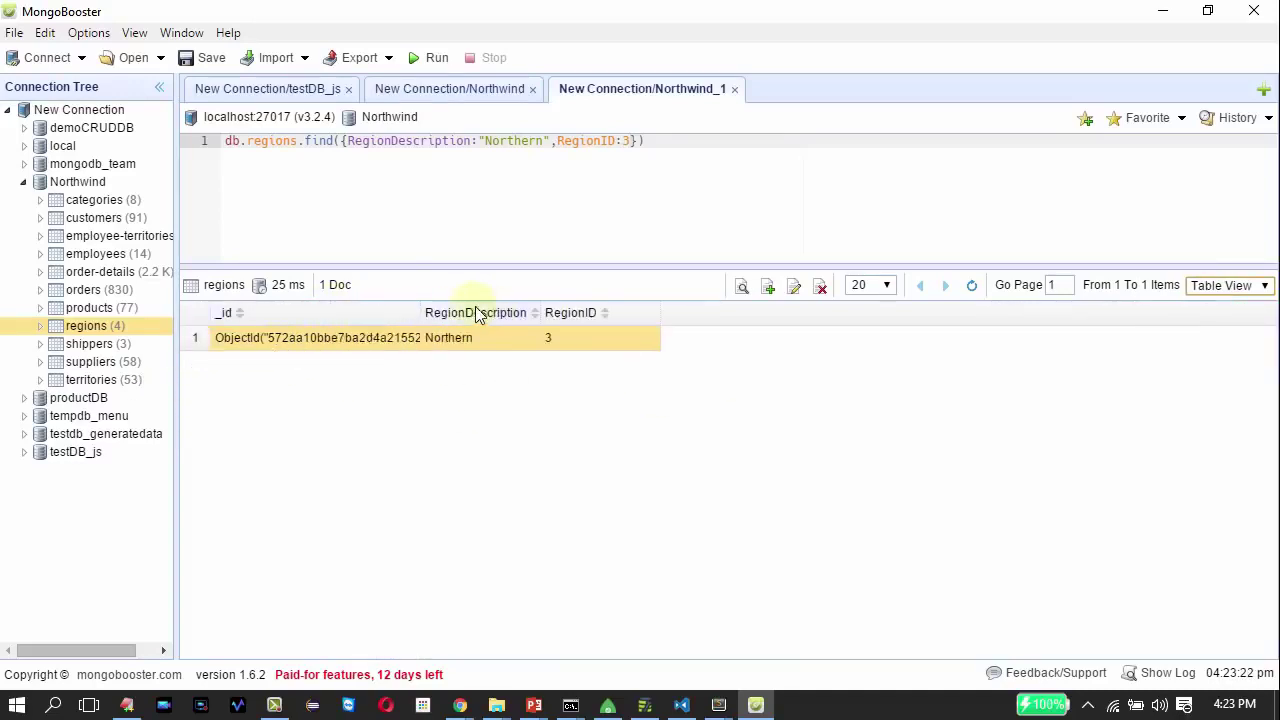
{"action": "left_click", "coordinate": [541, 311]}
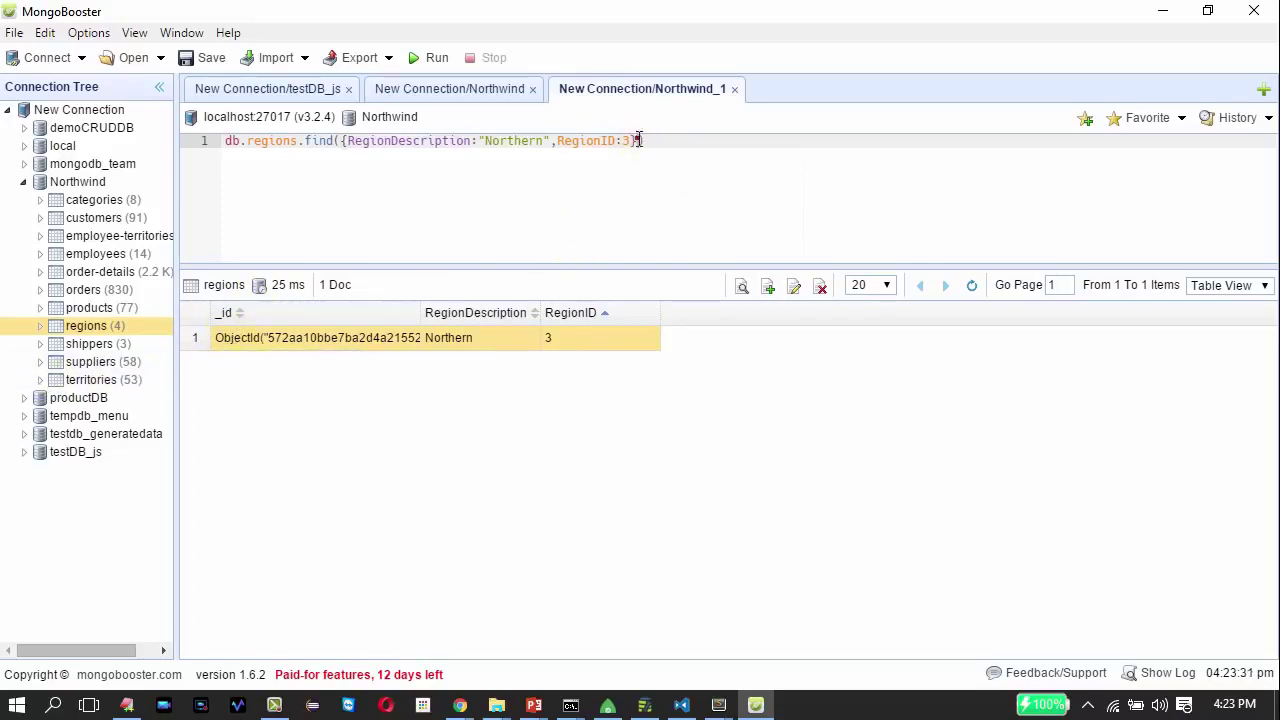
- Add an empty projection object {} after the query conditions and check the find syntax slide in PowerPoint before returning to MongoBooster
{"action": "left_click", "coordinate": [763, 136]}
{"action": "type", "text": ",{}"}
{"action": "key", "text": "alt+Tab"}
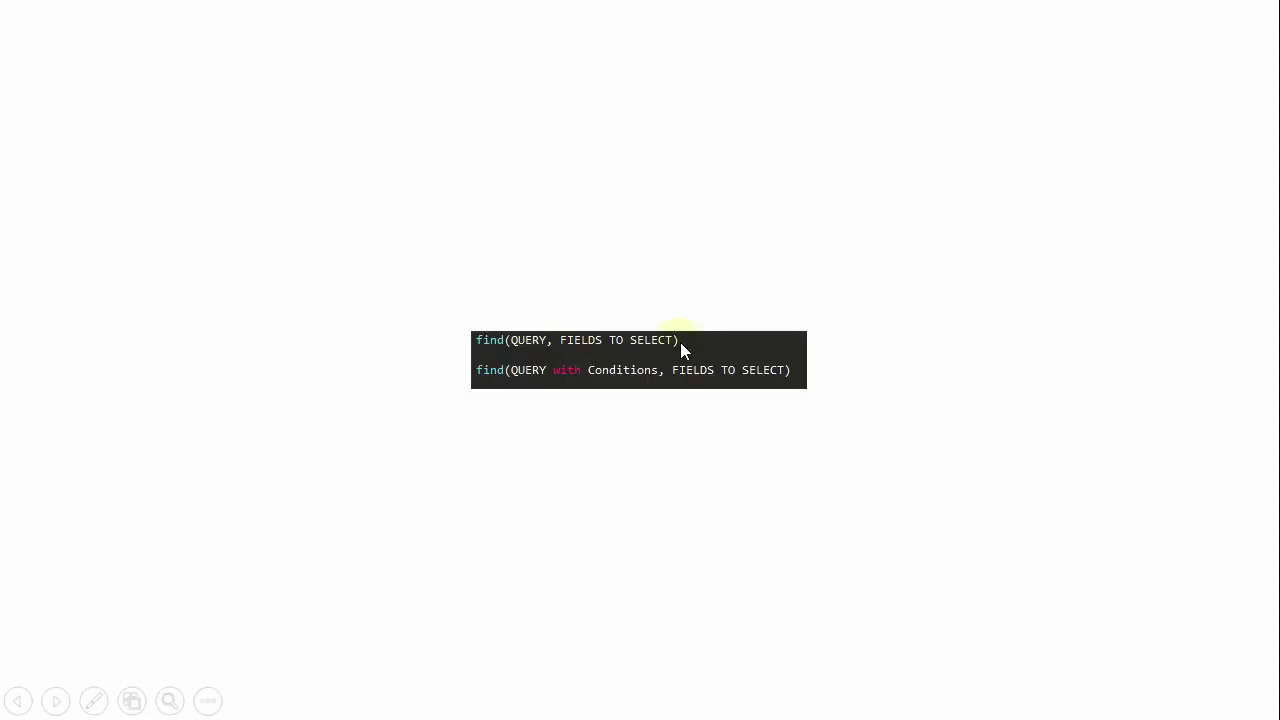
{"action": "key", "text": "alt+Tab"}
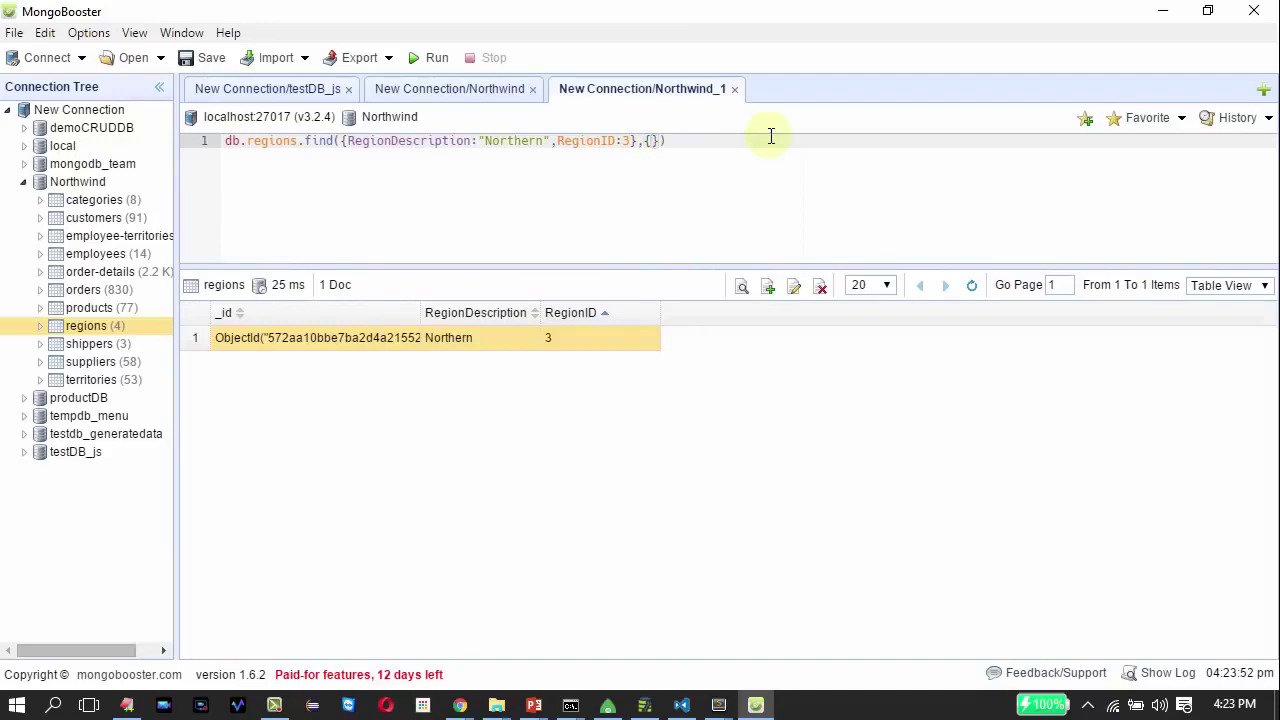
- Exclude the _id field by entering _id:0 in the projection of the regions find query and run it
{"action": "type", "text": "_"}
{"action": "key", "text": "Return"}
{"action": "type", "text": ":0"}
{"action": "left_click", "coordinate": [687, 141]}
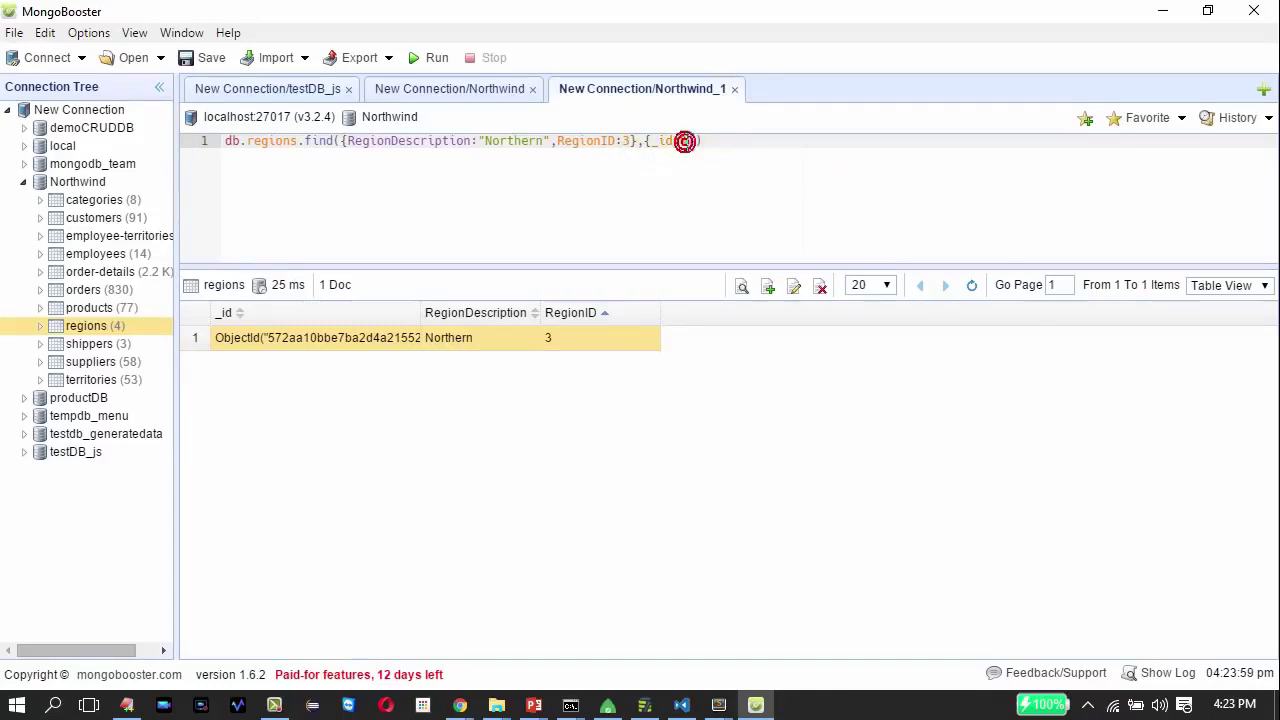
{"action": "left_click", "coordinate": [740, 141]}
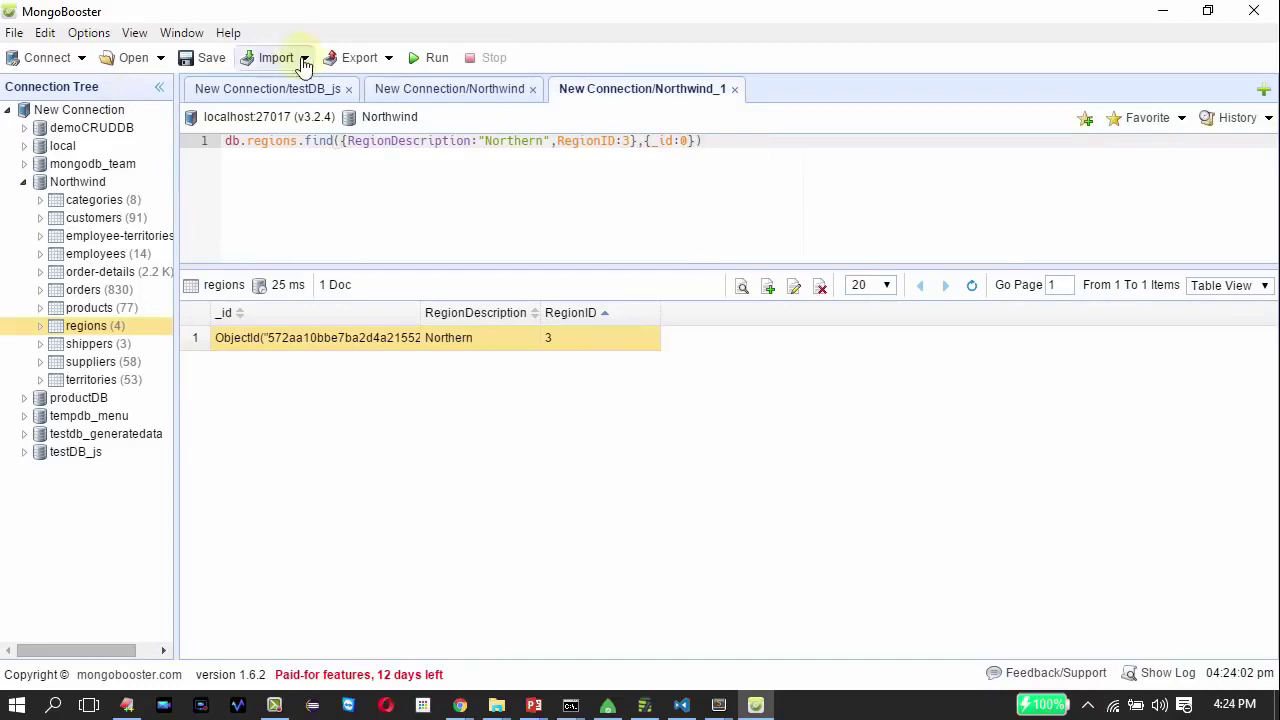
{"action": "left_click", "coordinate": [414, 62]}
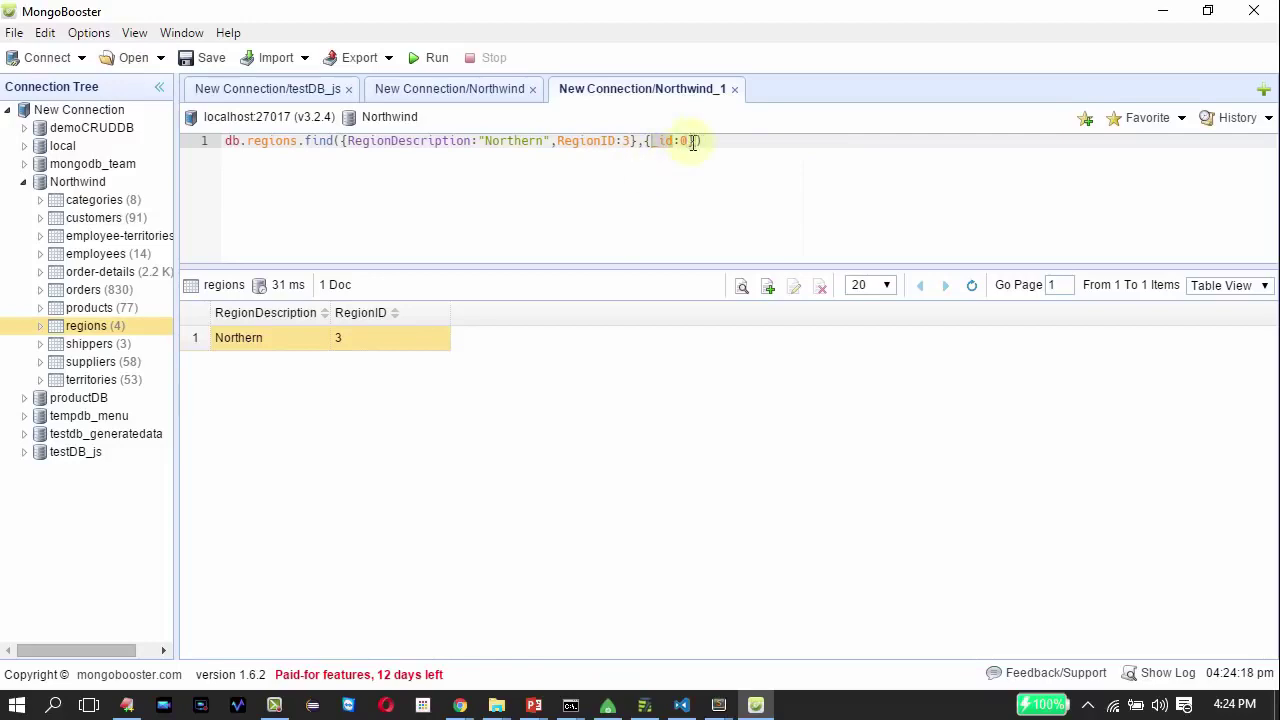
- Add RegionID:0 to the projection after _id:0, run the query and highlight the whole projection
{"action": "key", "text": "Right"}
{"action": "type", "text": ","}
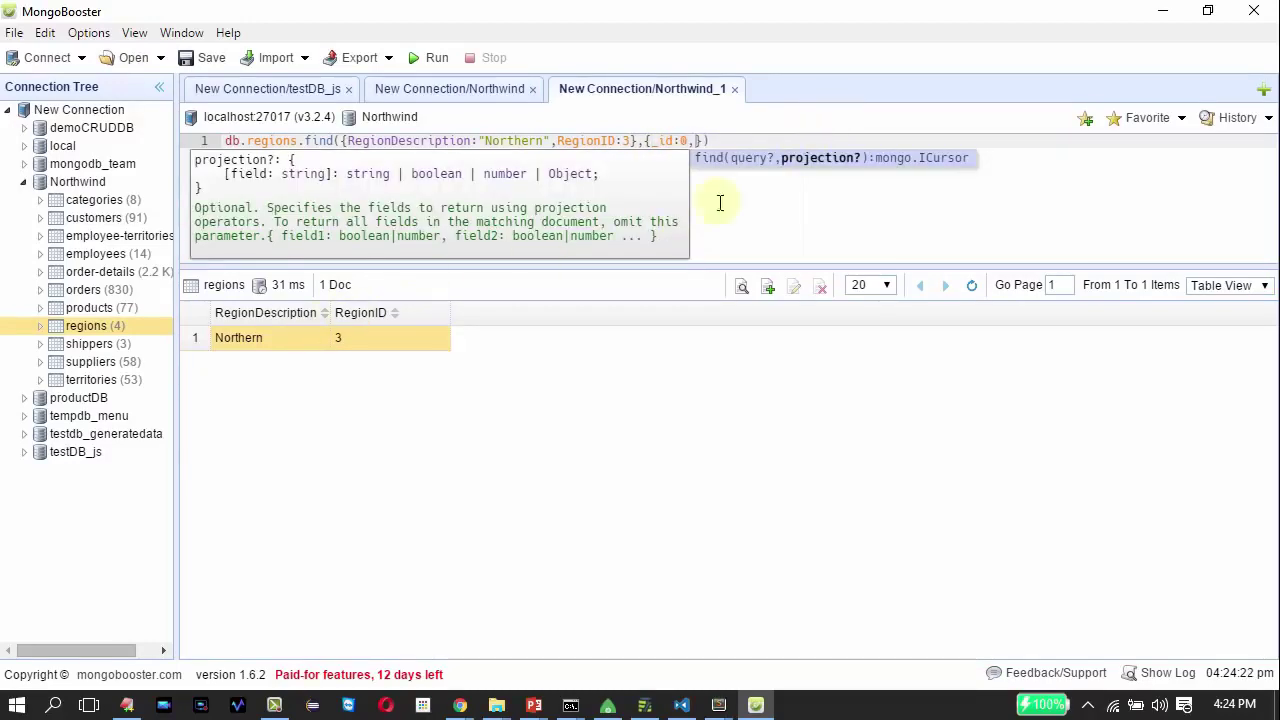
{"action": "type", "text": "Region"}
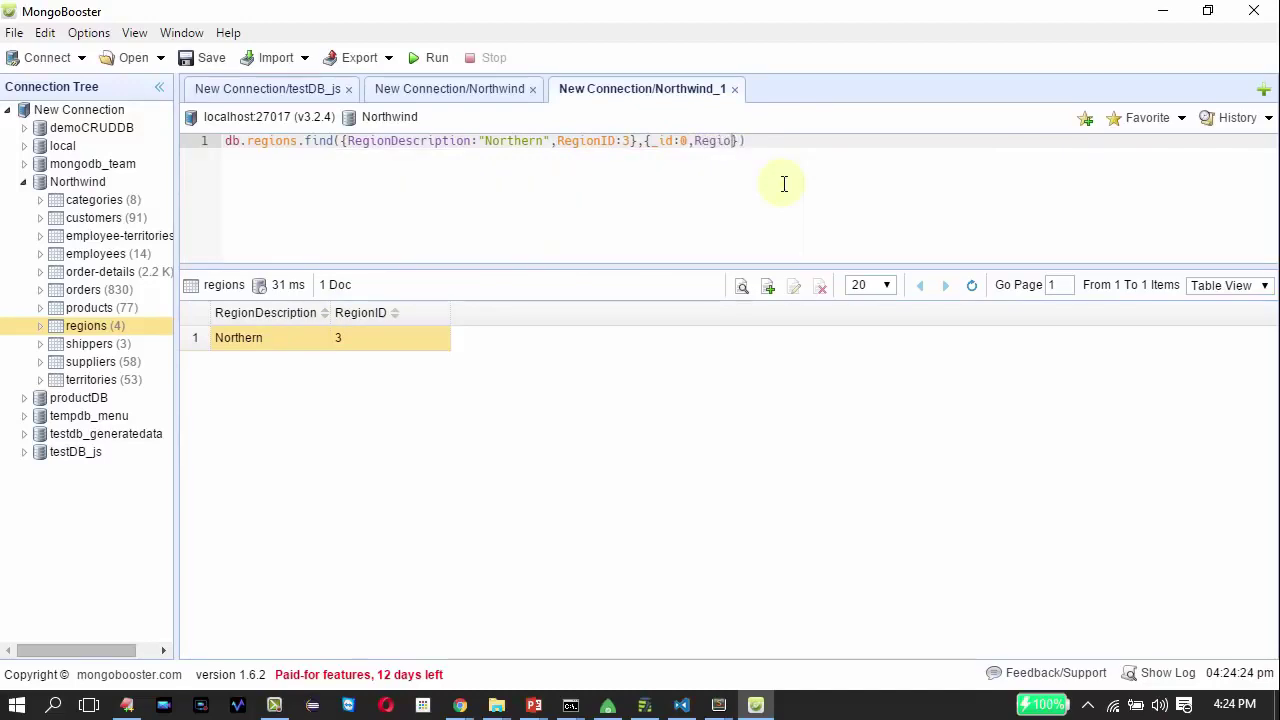
{"action": "type", "text": "ID:0"}
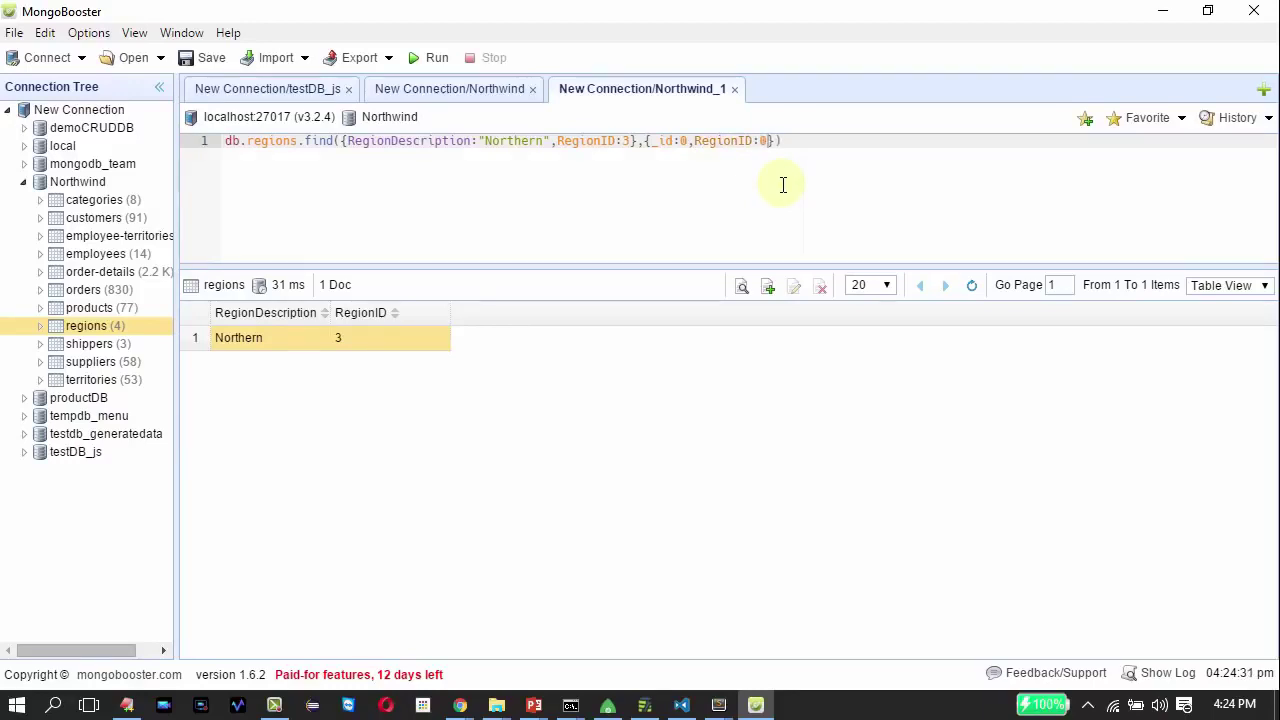
{"action": "left_click", "coordinate": [412, 58]}
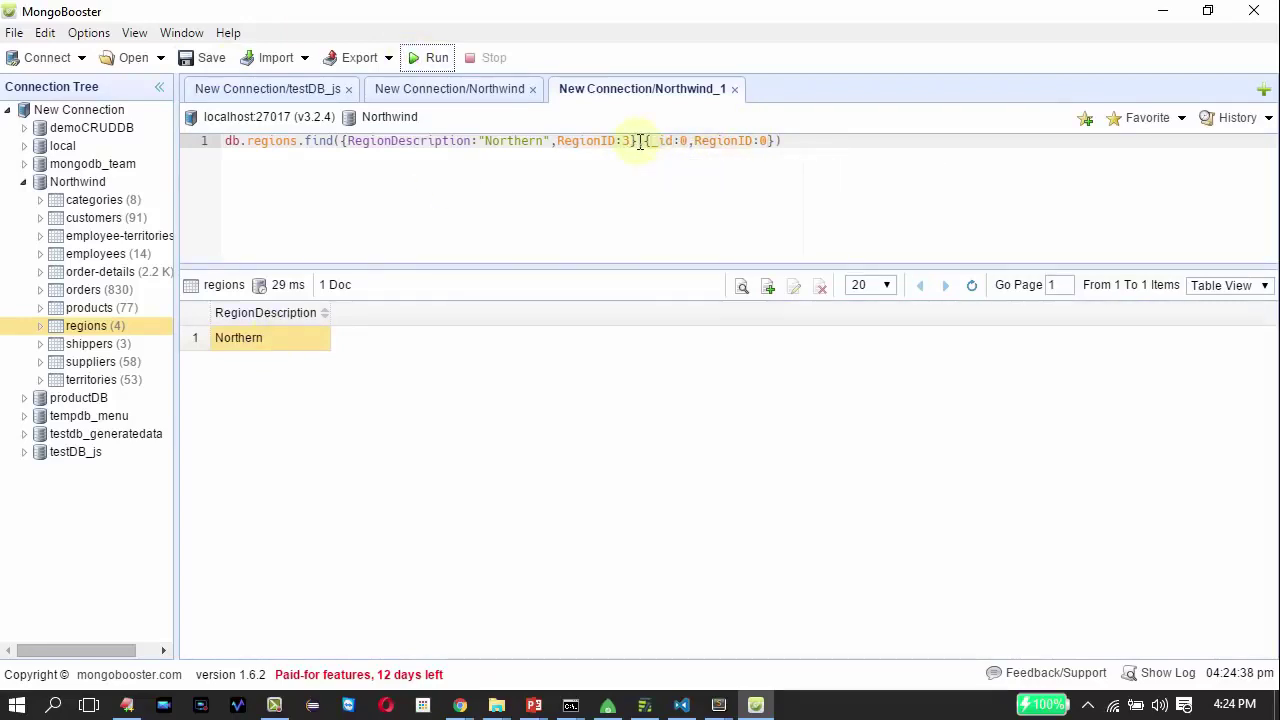
{"action": "left_click_drag", "start_coordinate": [645, 141], "coordinate": [778, 140]}
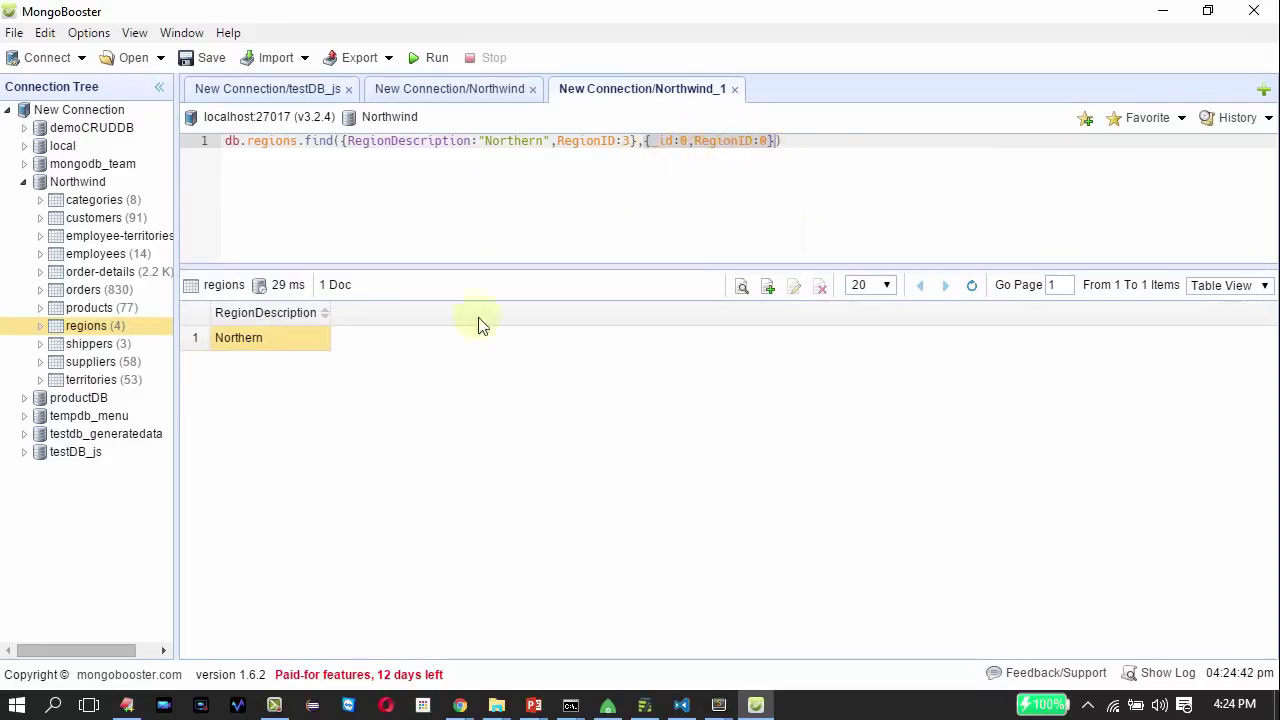
- Replace the _id projection value with false and run the regions find query
{"action": "left_click", "coordinate": [684, 141]}
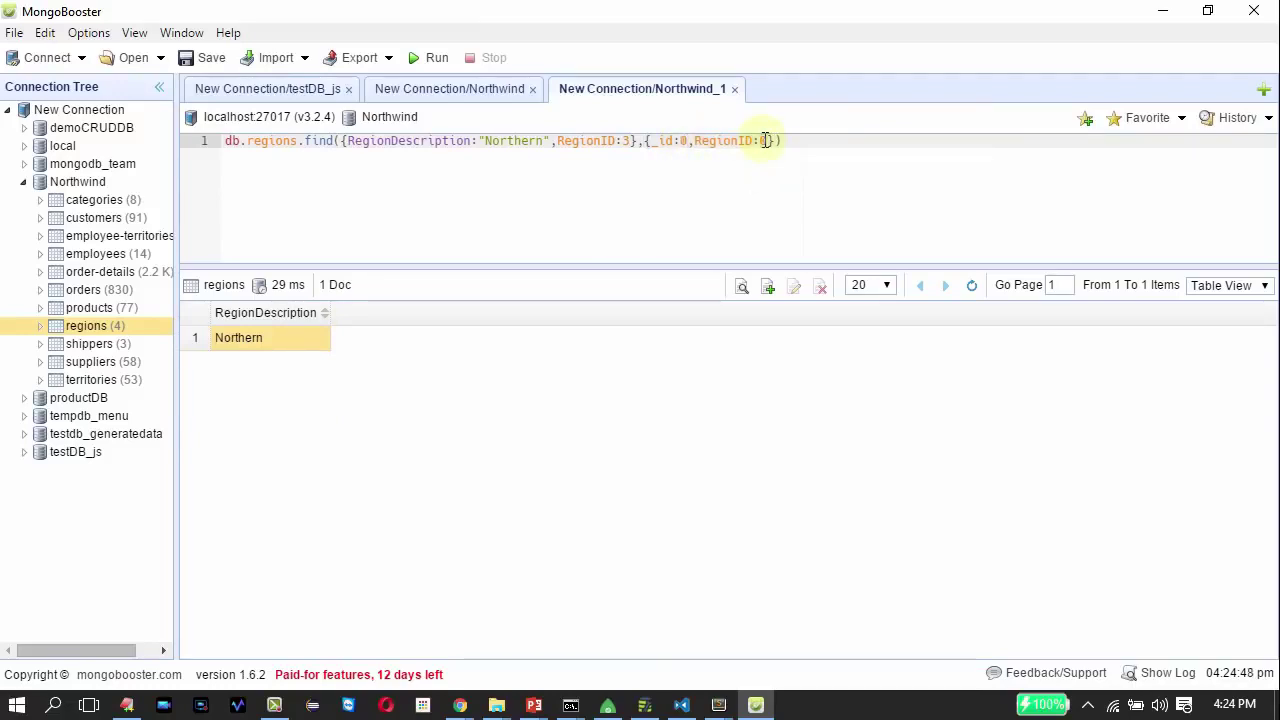
{"action": "key", "text": "BackSpace"}
{"action": "type", "text": "fals"}
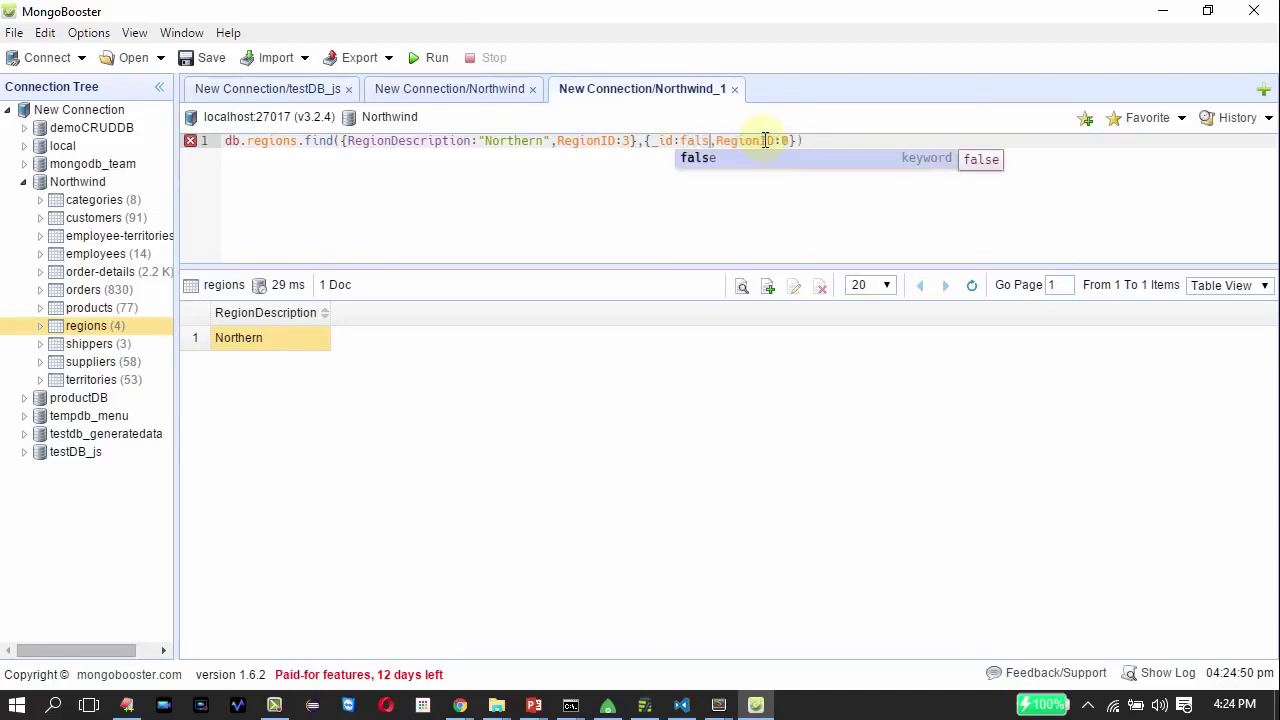
{"action": "type", "text": "e"}
{"action": "left_click", "coordinate": [428, 58]}
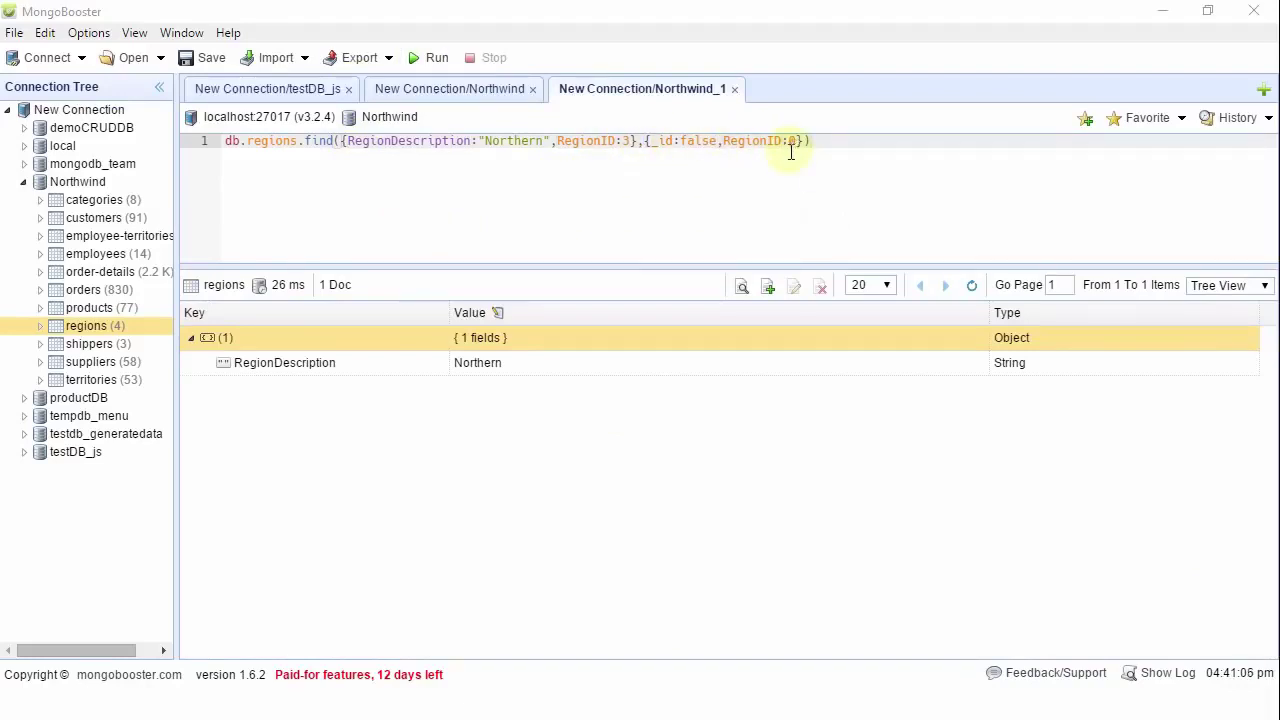
- Review the PowerPoint slide on the count, limit, skip and sort methods, and return to MongoBooster
{"action": "key", "text": "alt+Tab"}
{"action": "key", "text": "alt+Tab"}
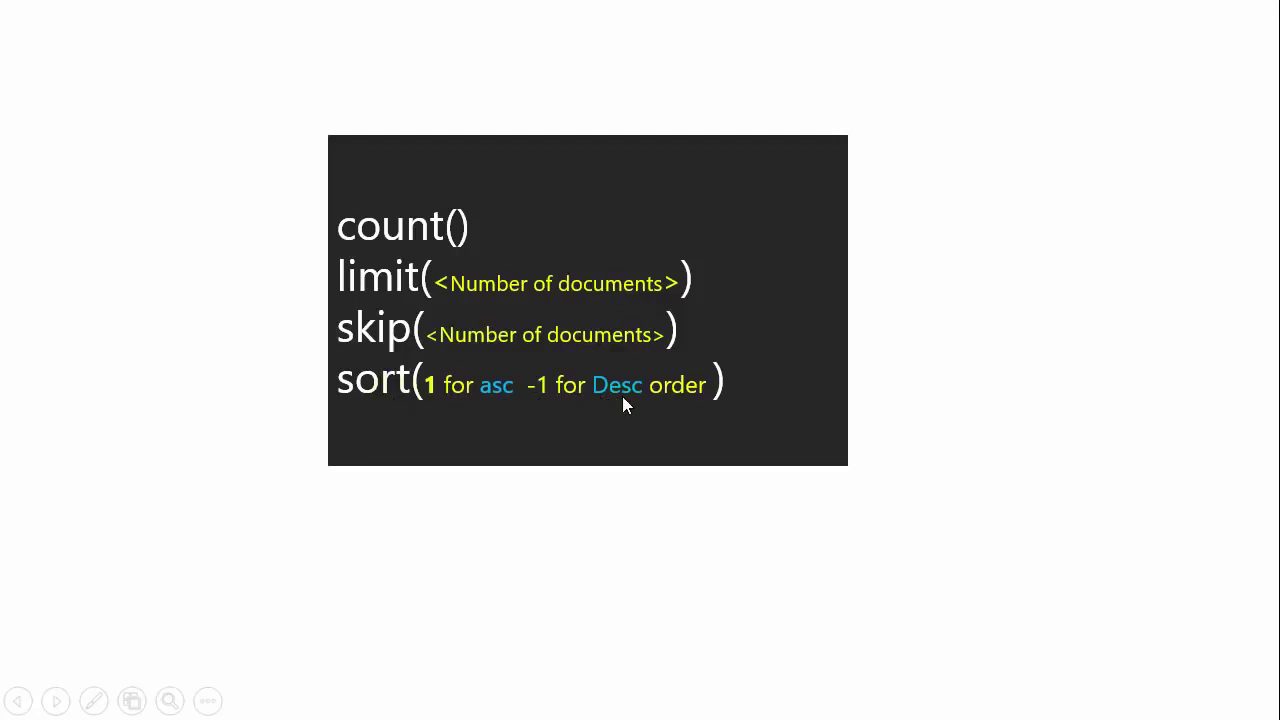
{"action": "key", "text": "alt+Tab"}
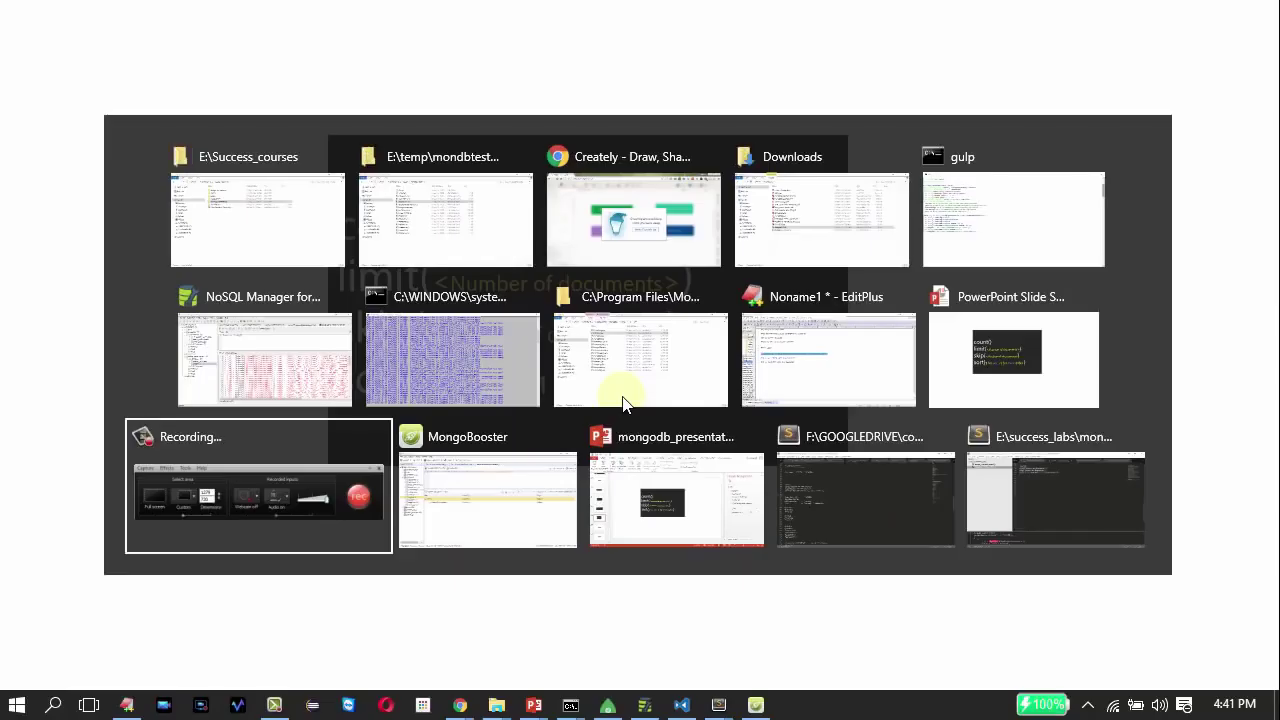
{"action": "key", "text": "Tab"}
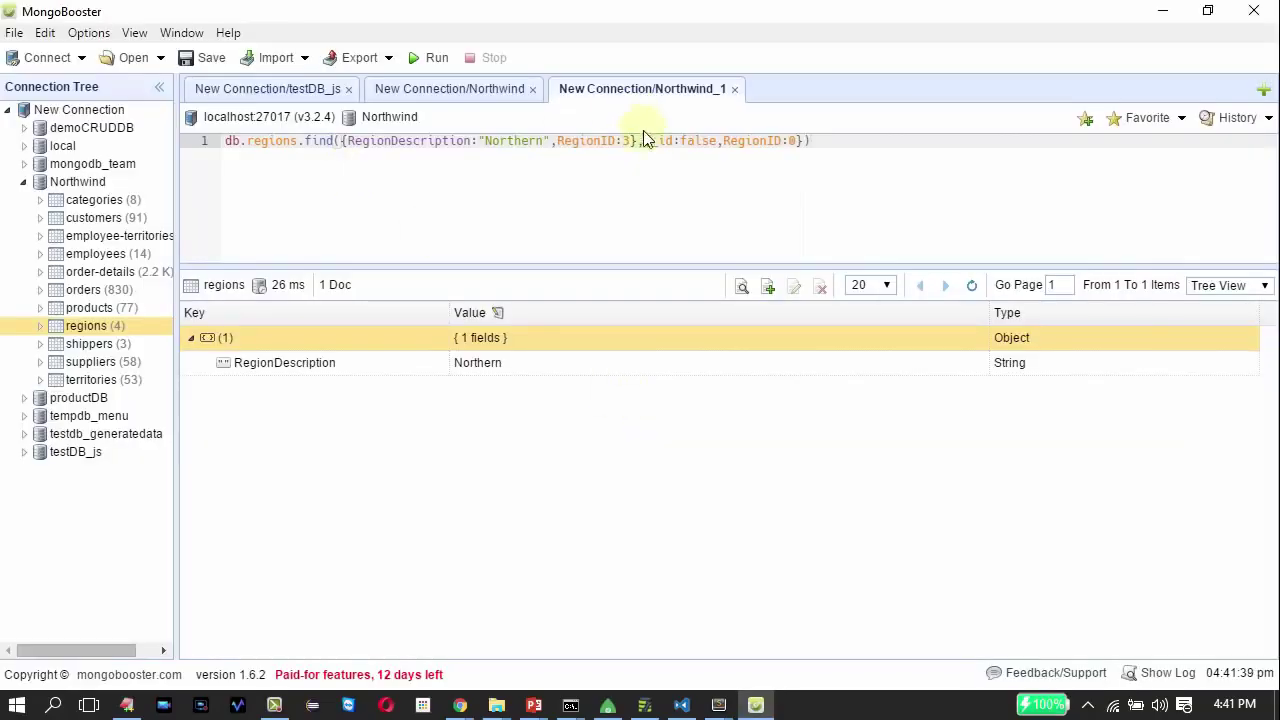
- Remove all conditions and projections to leave db.regions.find(), run it and show the result in Table View
{"action": "left_click", "coordinate": [806, 141]}
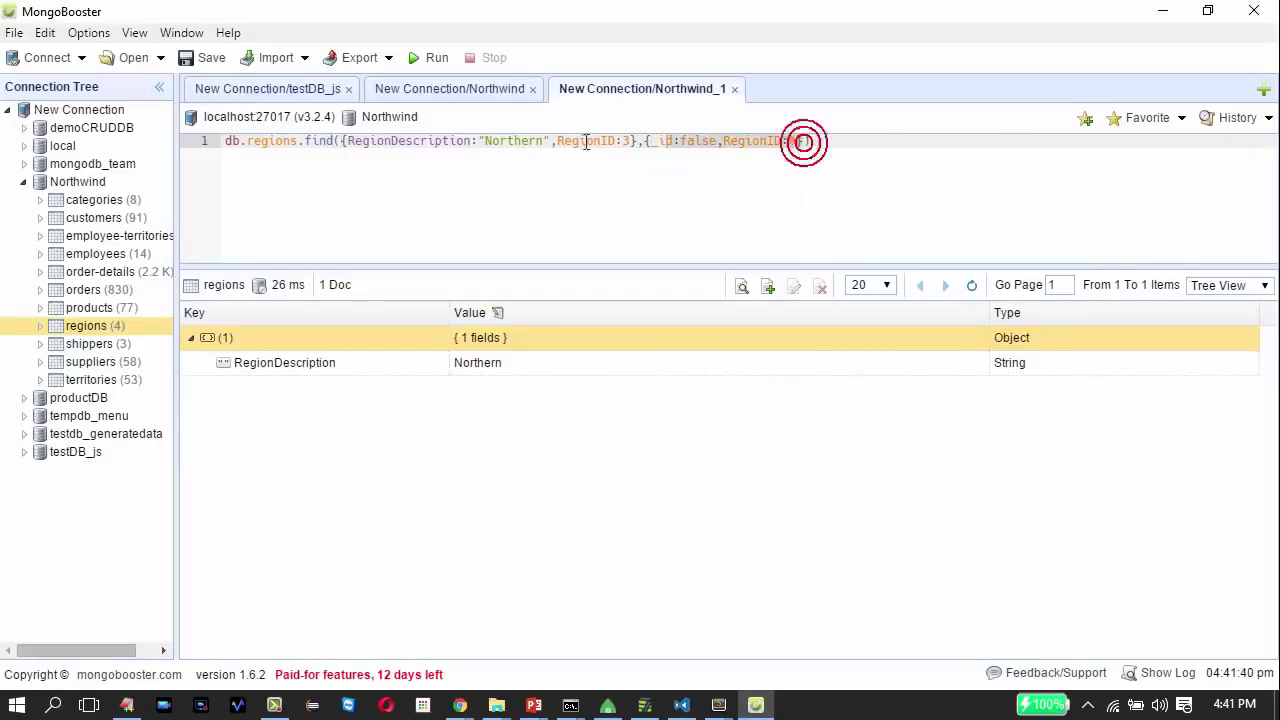
{"action": "left_click", "coordinate": [345, 140]}
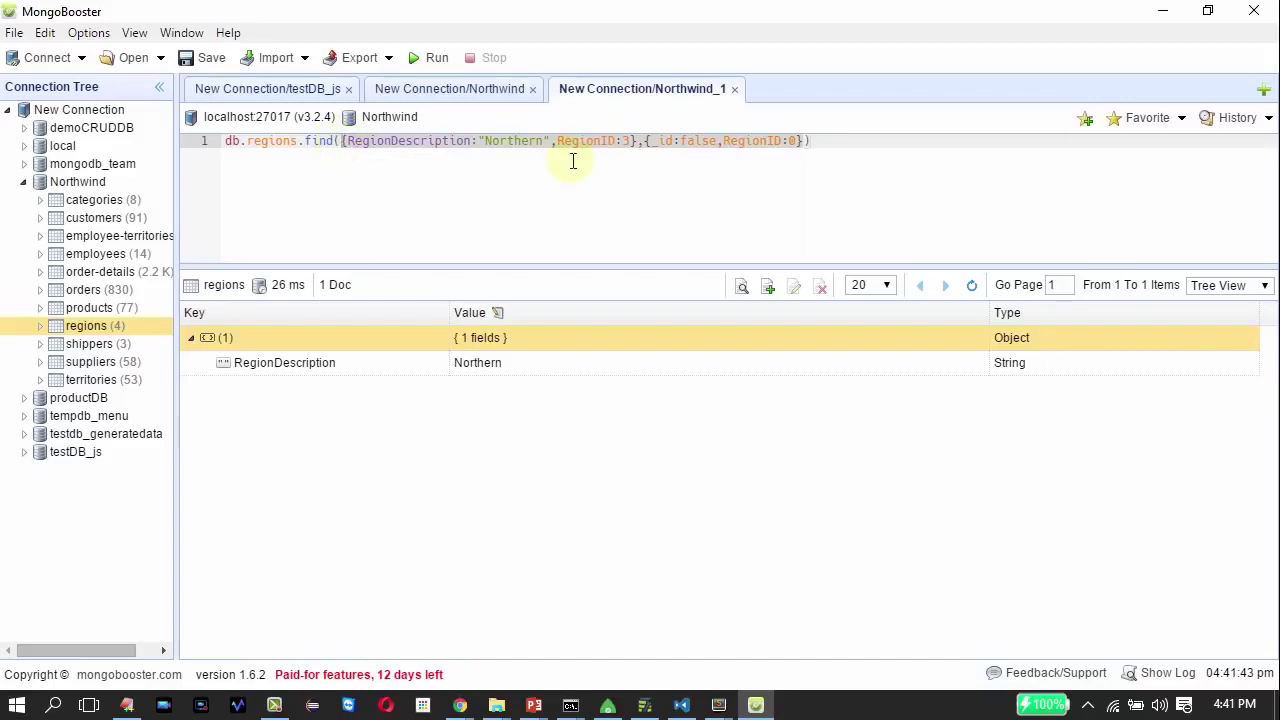
{"action": "key", "text": "shift+End"}
{"action": "key", "text": "Delete"}
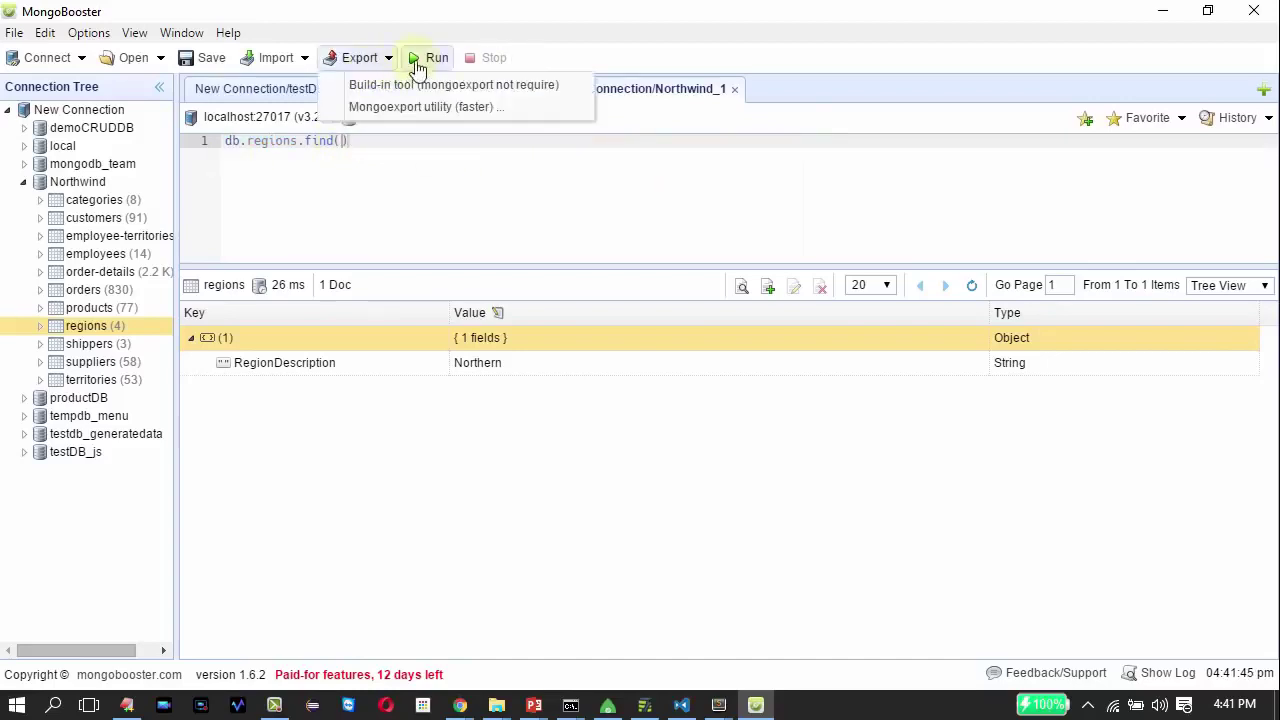
{"action": "left_click", "coordinate": [430, 57]}
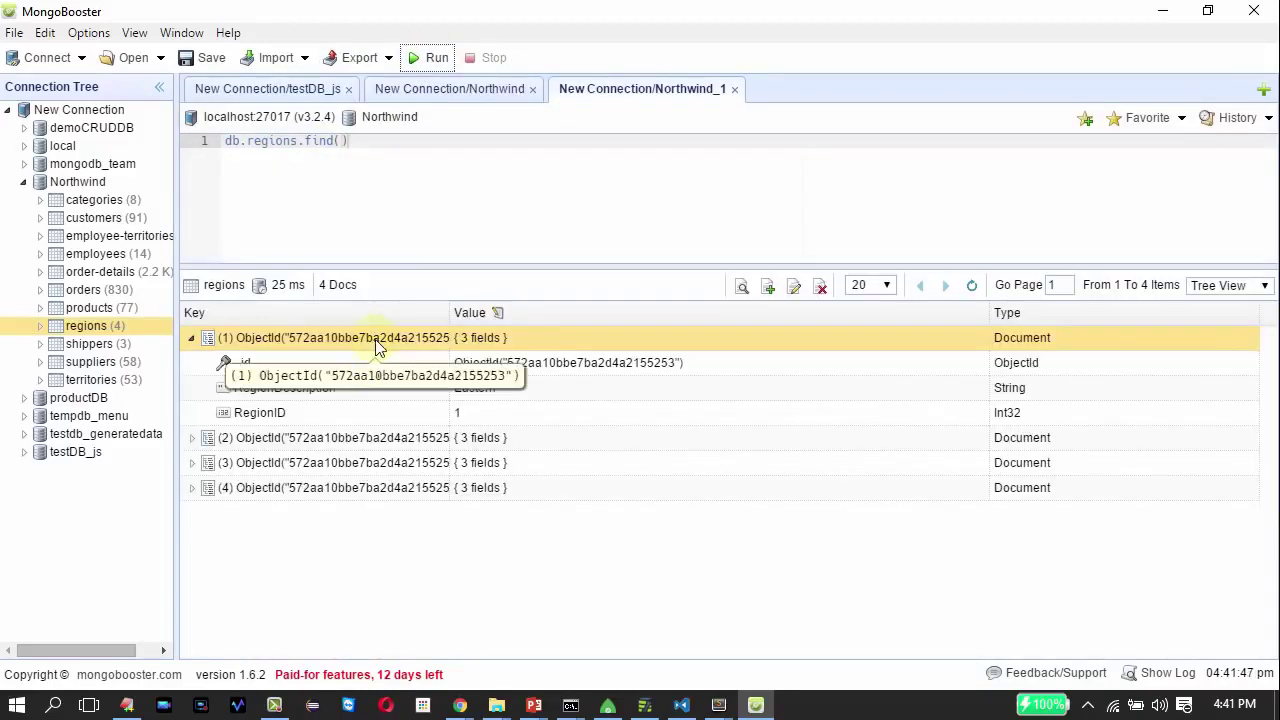
{"action": "left_click", "coordinate": [1264, 286]}
{"action": "left_click", "coordinate": [1222, 317]}
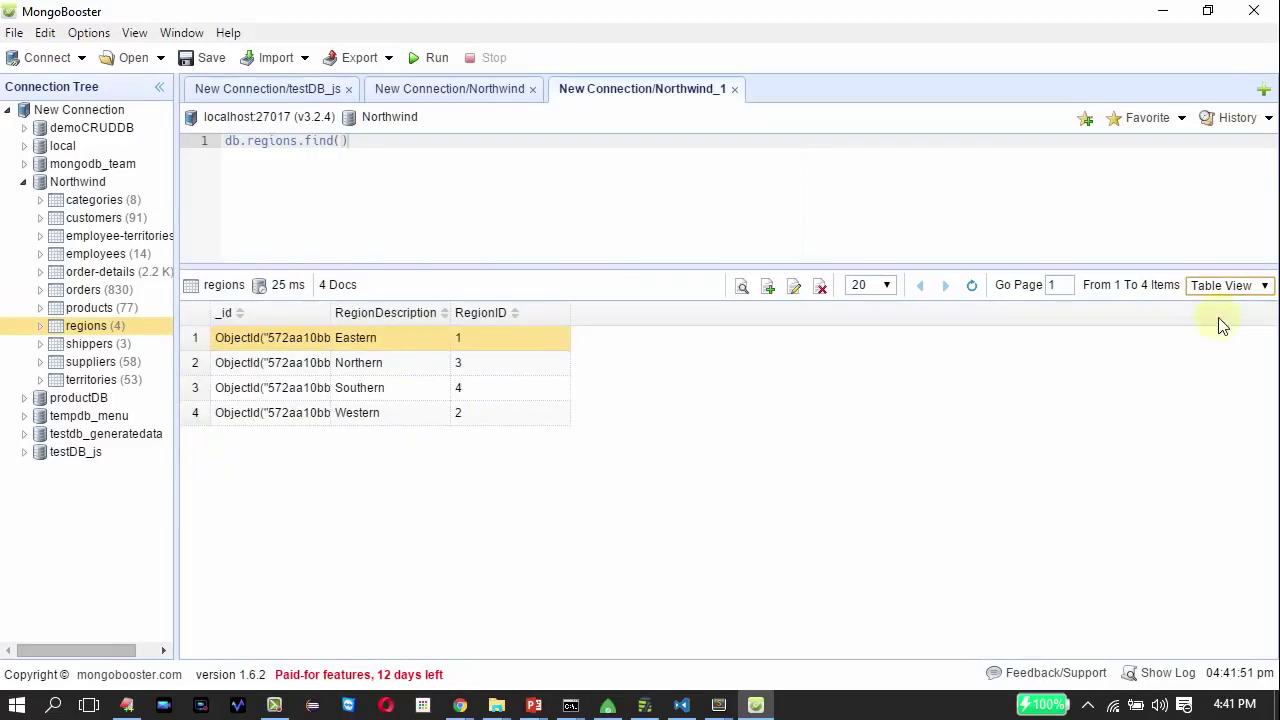
- Append .count() to db.regions.find() and run the query to count the regions documents
{"action": "left_click", "coordinate": [388, 140]}
{"action": "type", "text": ".count"}
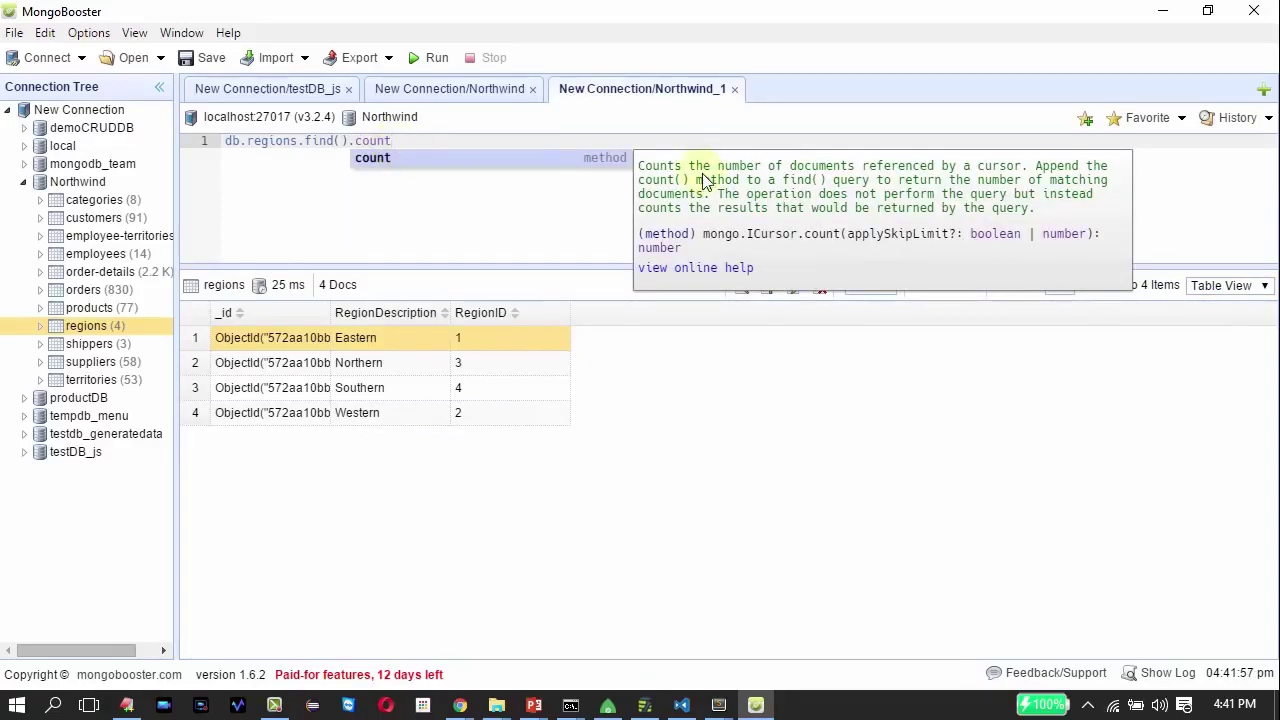
{"action": "left_click", "coordinate": [453, 157]}
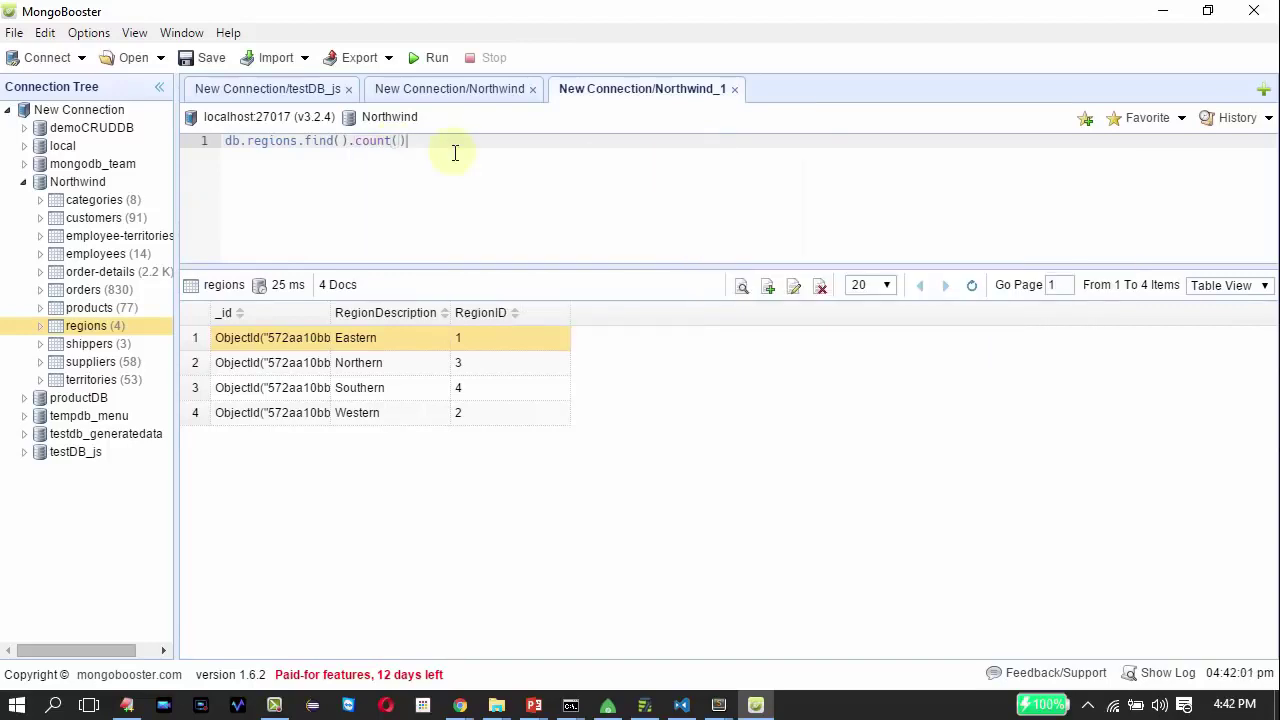
{"action": "left_click", "coordinate": [430, 62]}
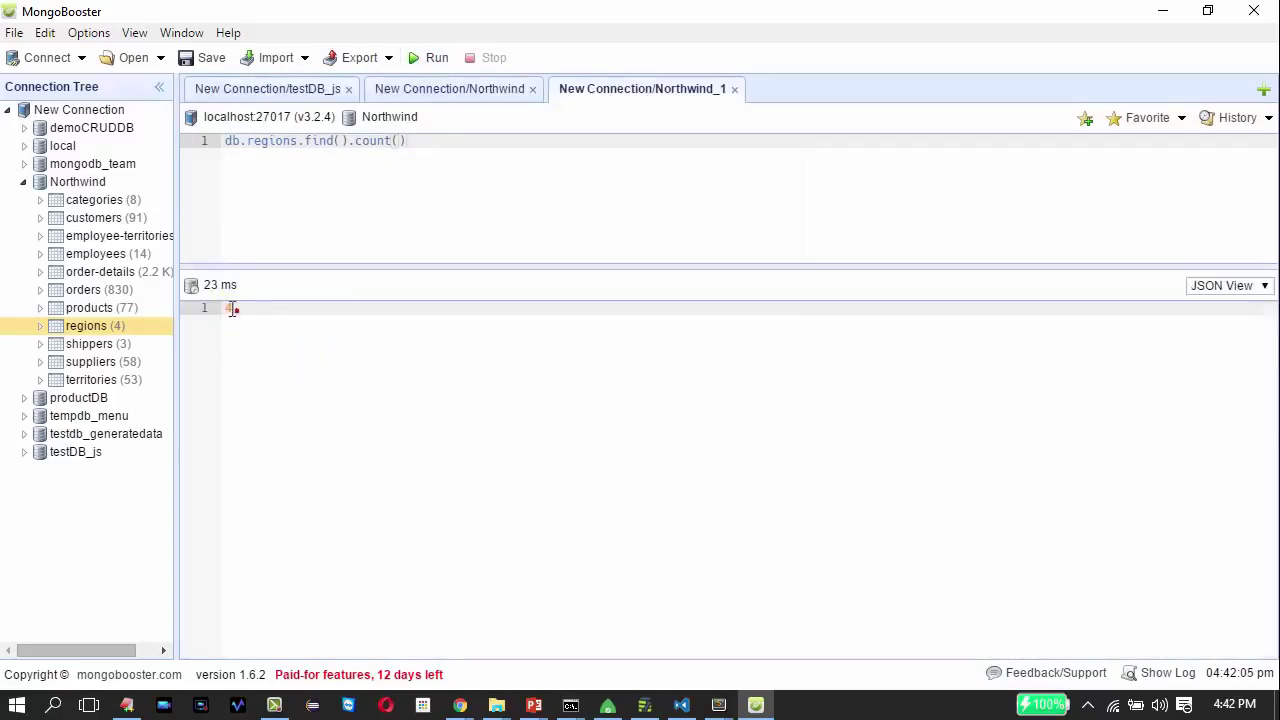
- Remove .count() from the regions query, rerun db.regions.find() and display the documents in Table View
{"action": "left_click", "coordinate": [409, 141]}
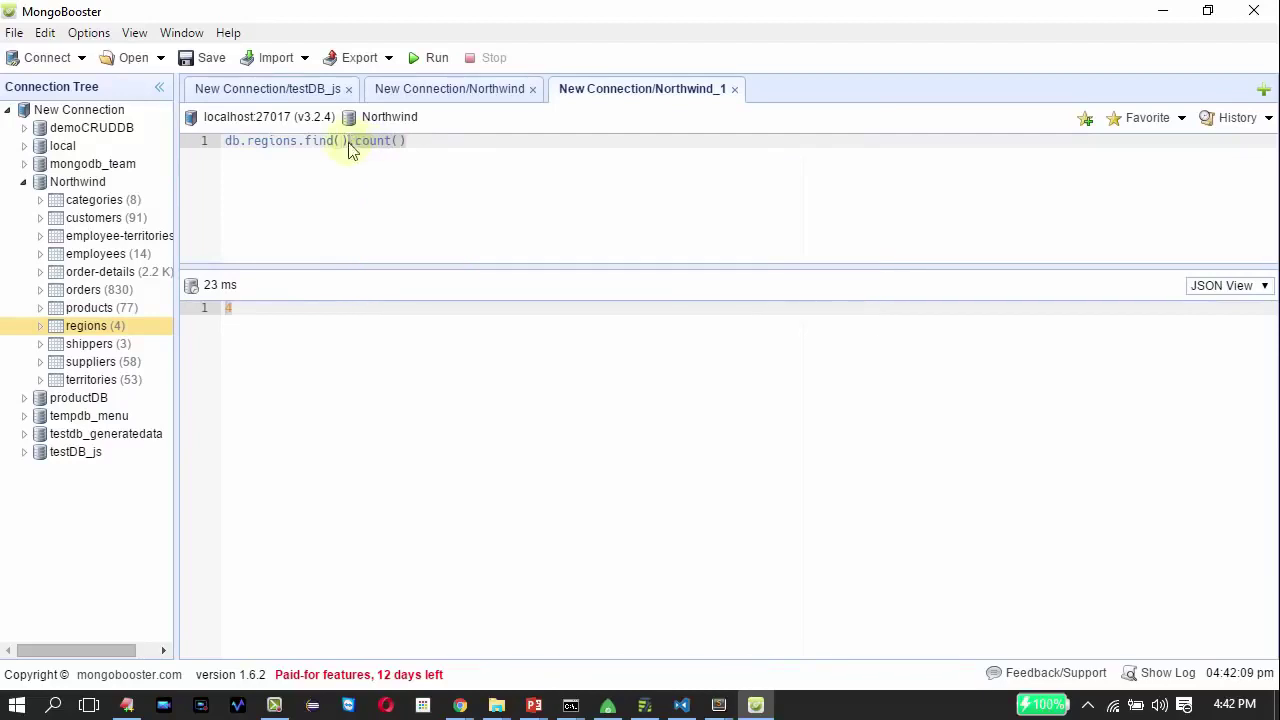
{"action": "key", "text": "BackSpace"}
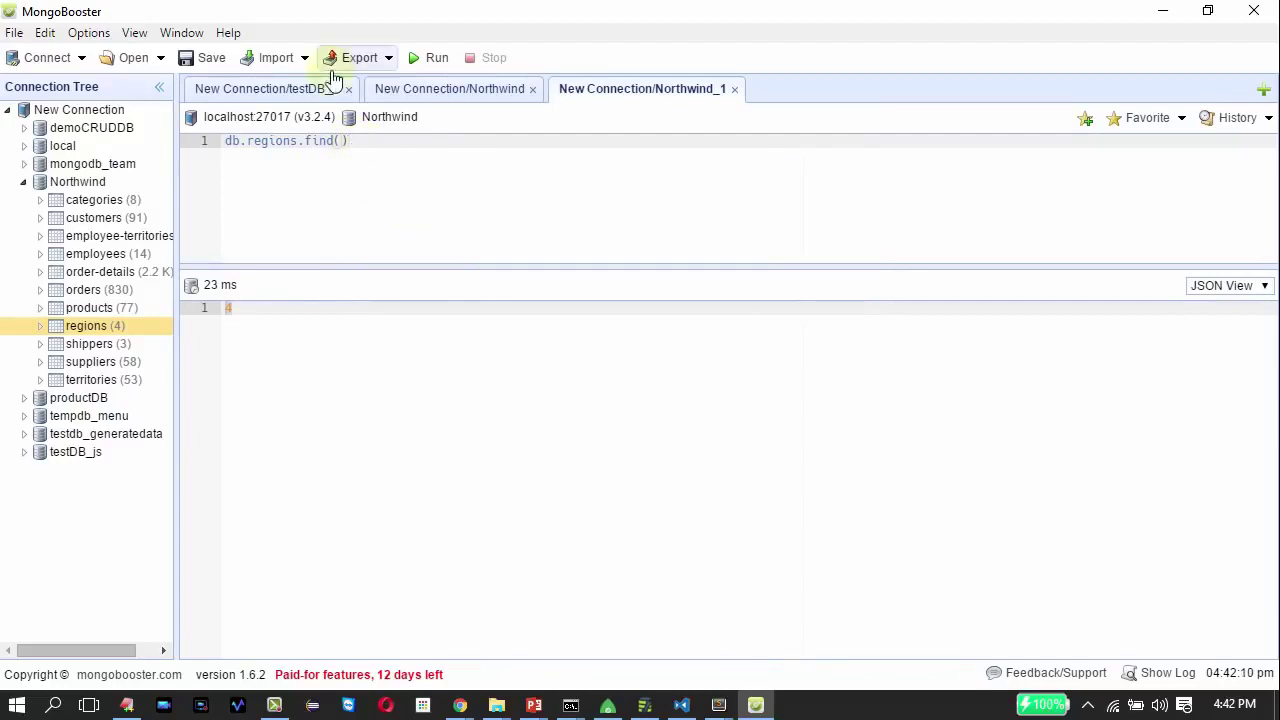
{"action": "left_click", "coordinate": [416, 60]}
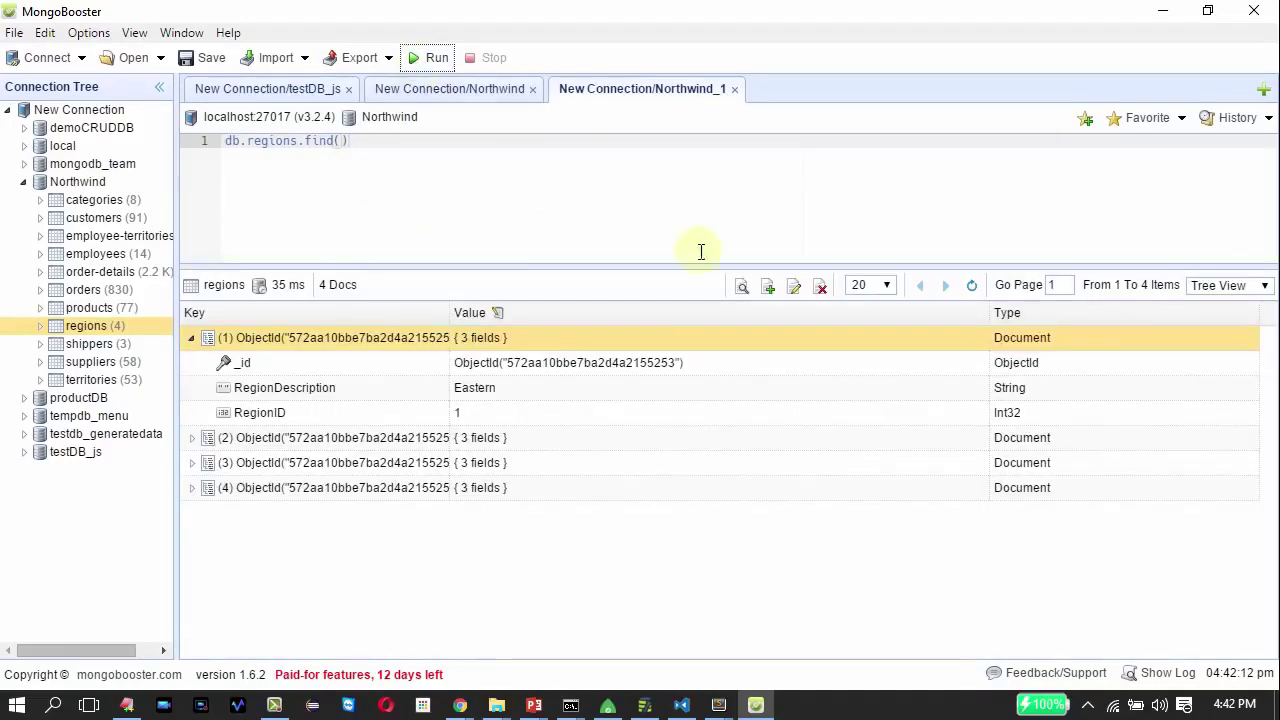
{"action": "left_click", "coordinate": [1228, 286]}
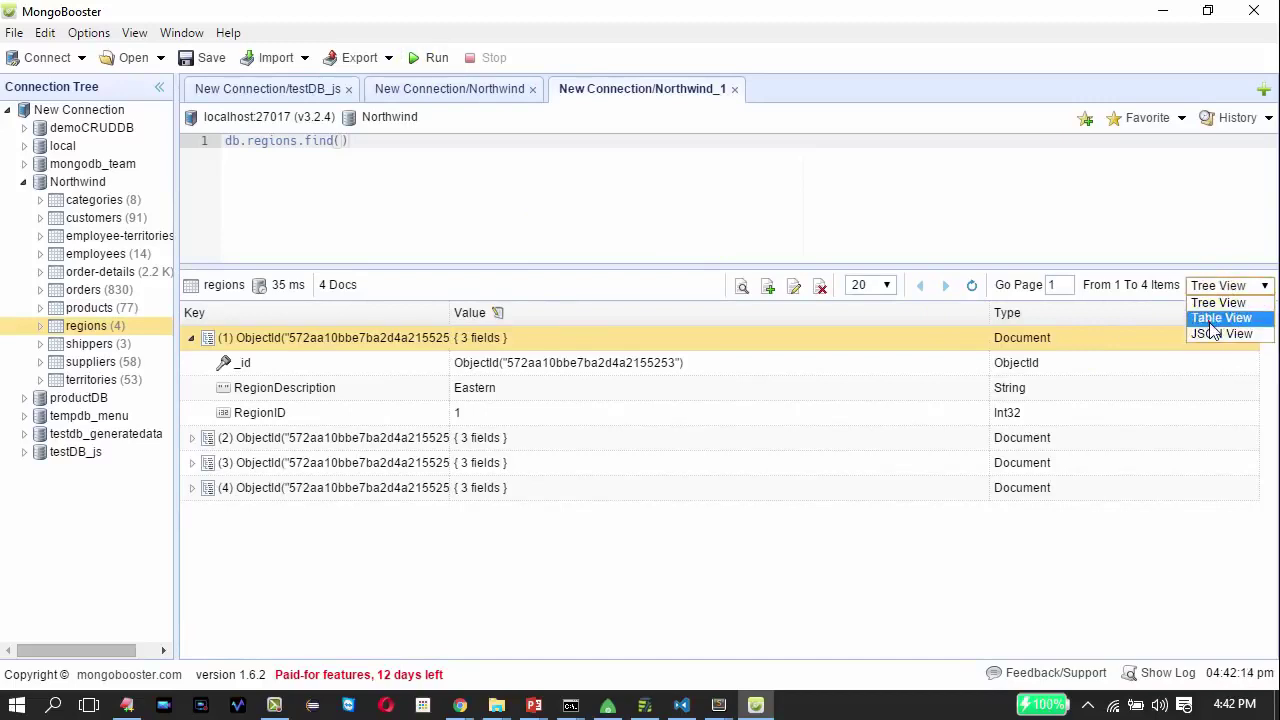
{"action": "left_click", "coordinate": [1220, 318]}
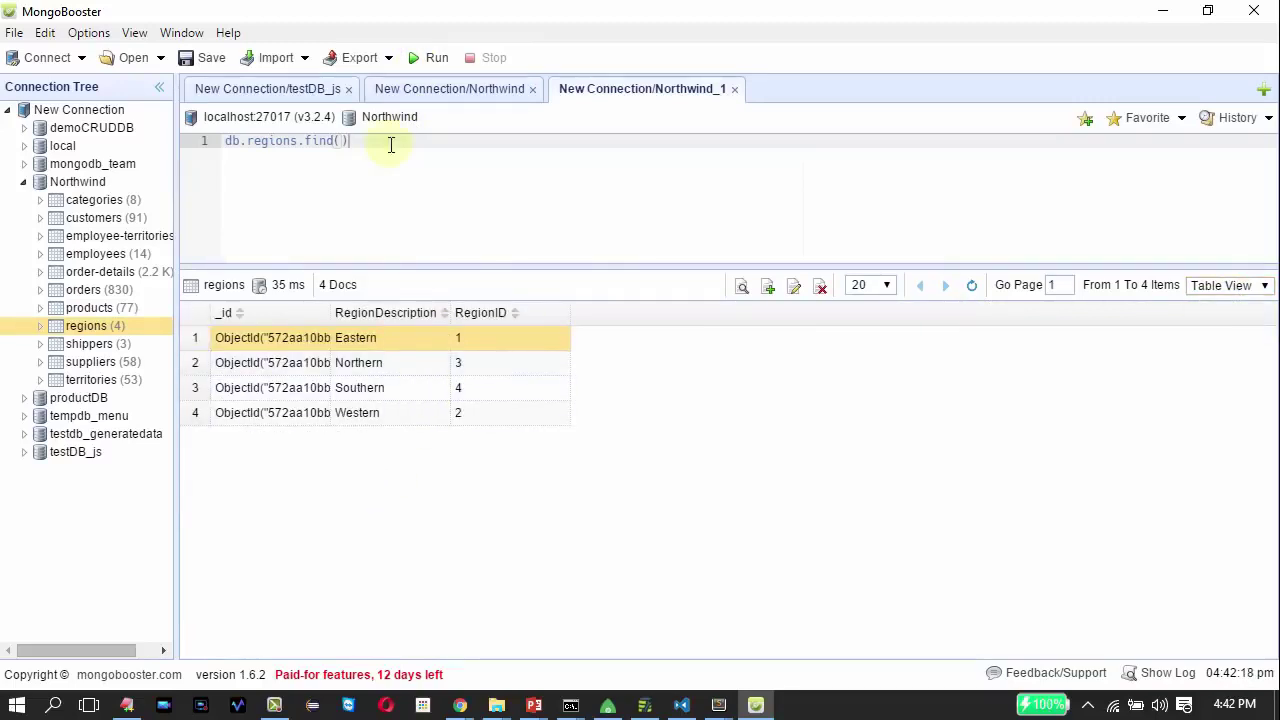
- Append .limit(2) to db.regions.find() and run the query to return only the first two documents
{"action": "type", "text": ".lim"}
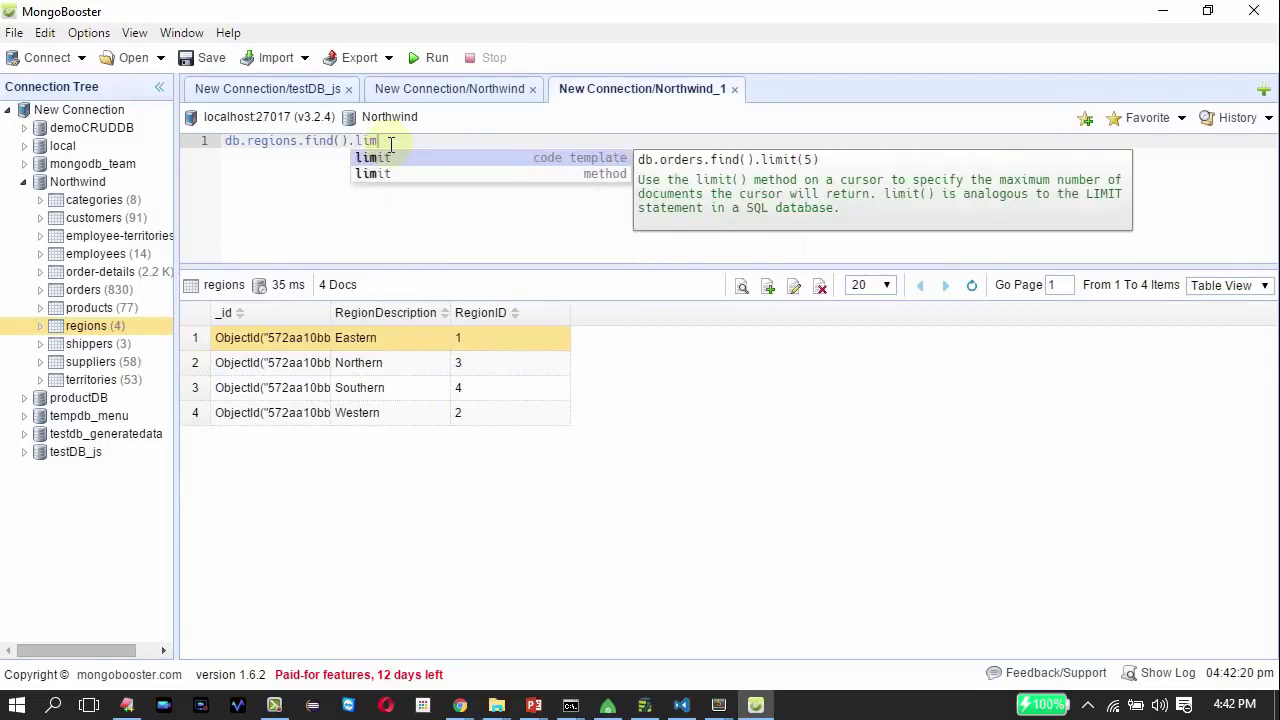
{"action": "key", "text": "Return"}
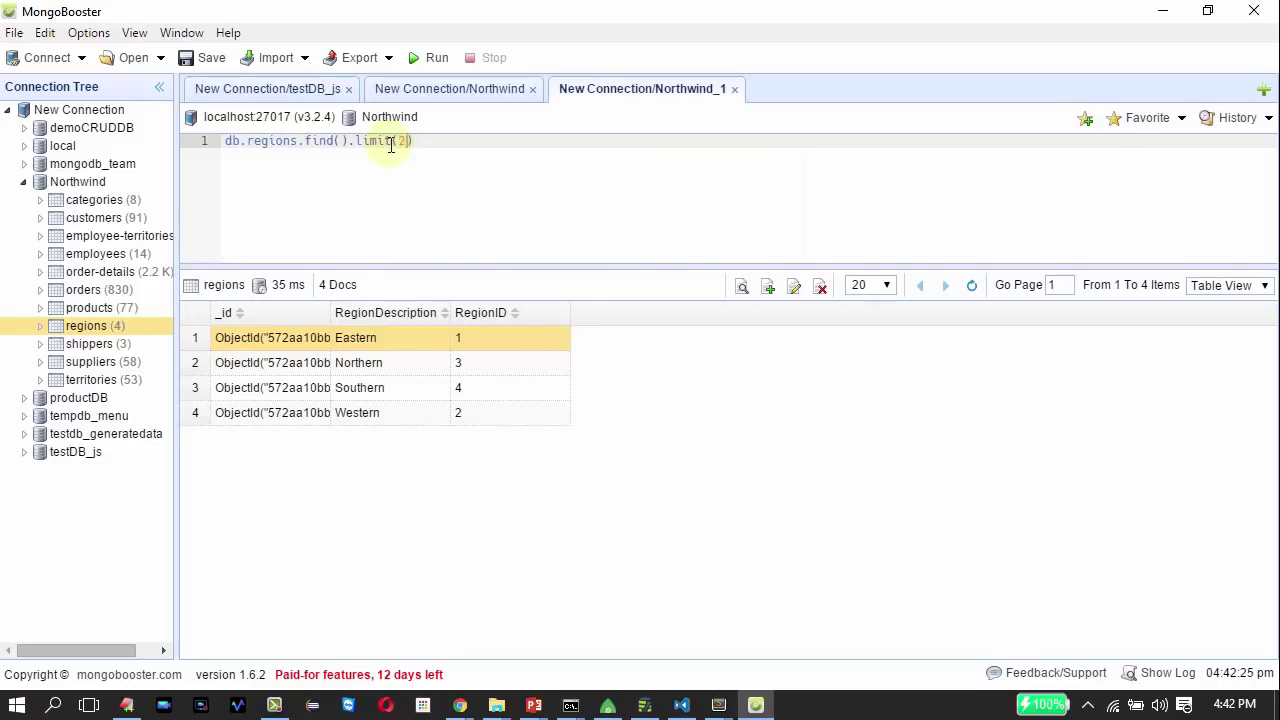
{"action": "left_click", "coordinate": [430, 60]}
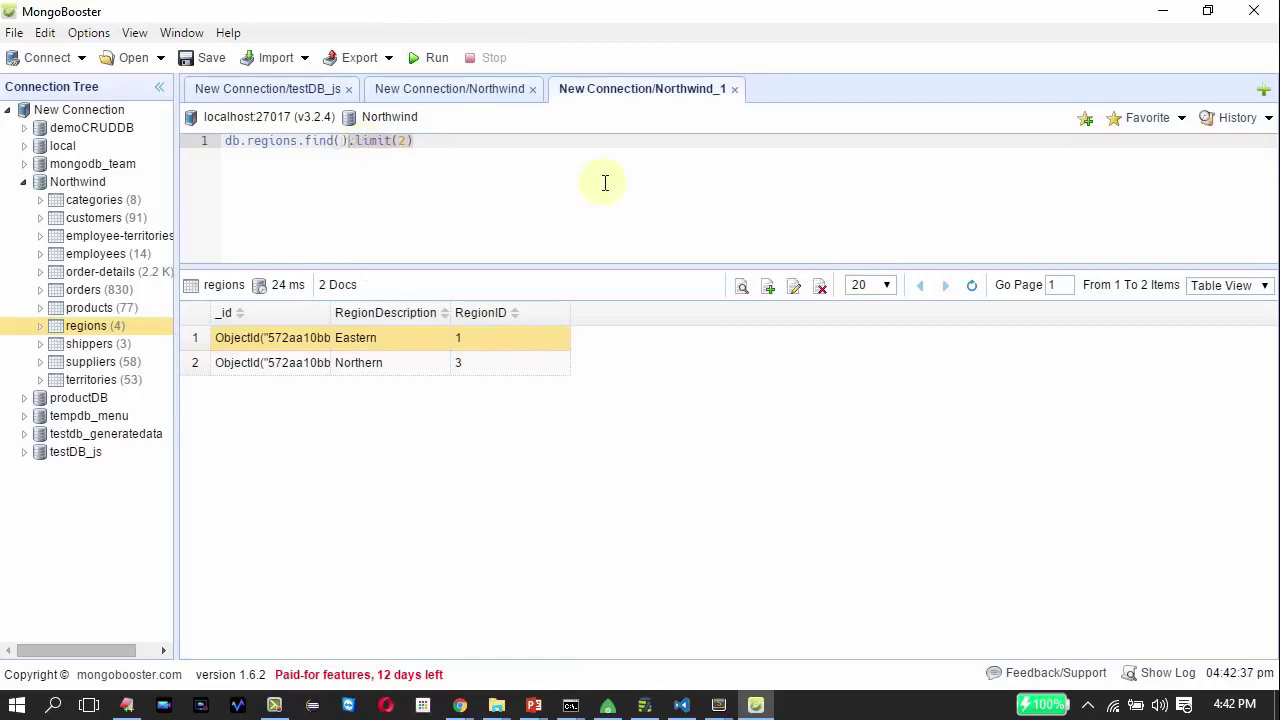
- Remove .limit(2) from the regions query and rerun db.regions.find()
{"action": "key", "text": "Delete"}
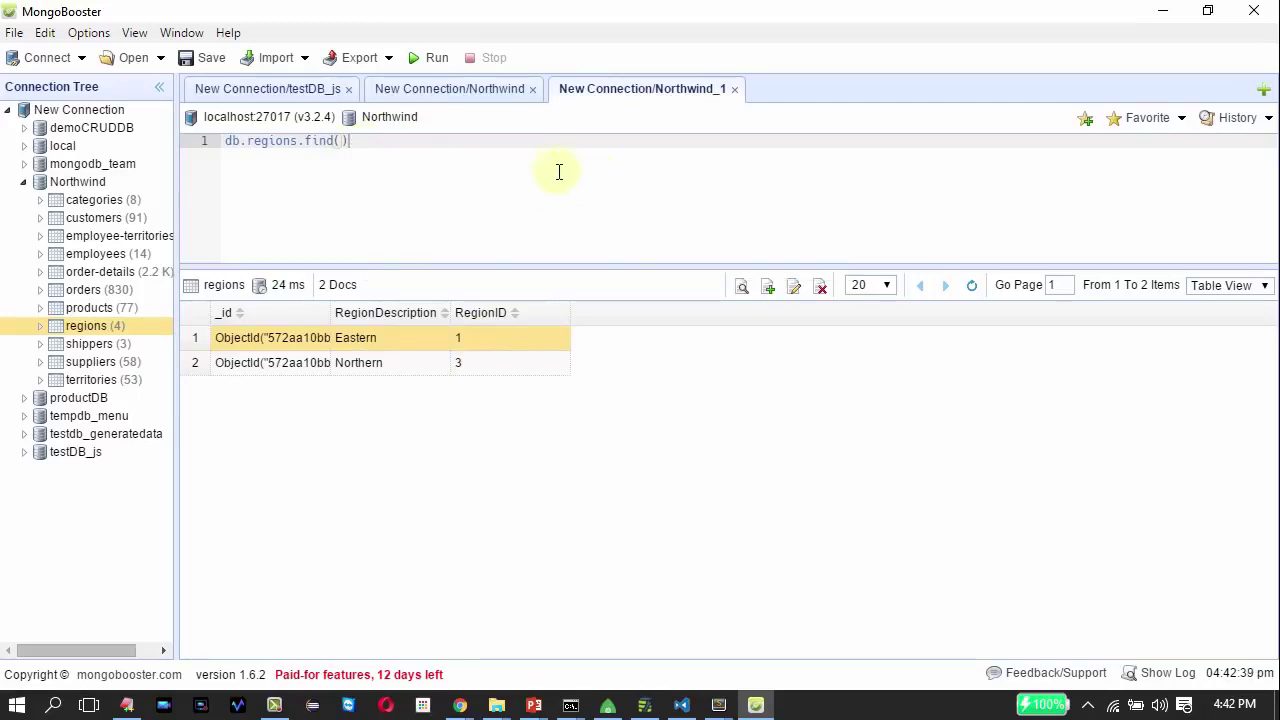
{"action": "left_click", "coordinate": [434, 59]}
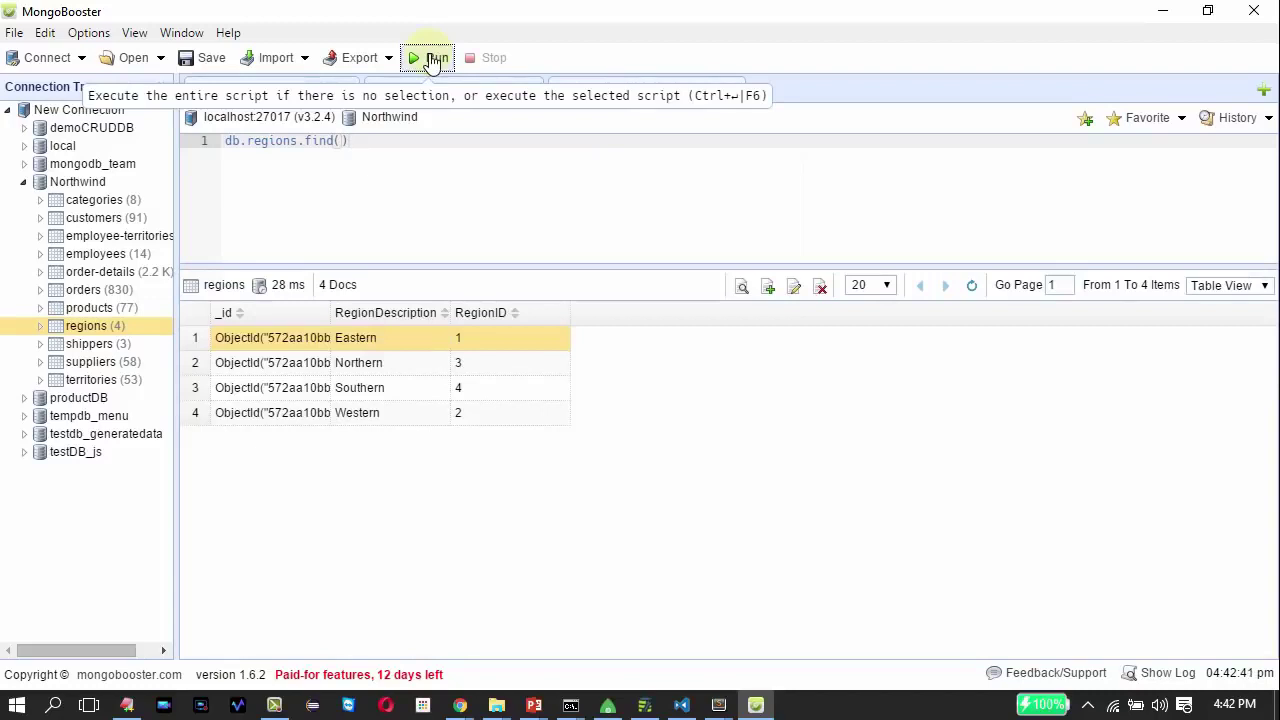
- Append .skip(2) to db.regions.find() and run the query to skip the first two documents
{"action": "left_click", "coordinate": [399, 145]}
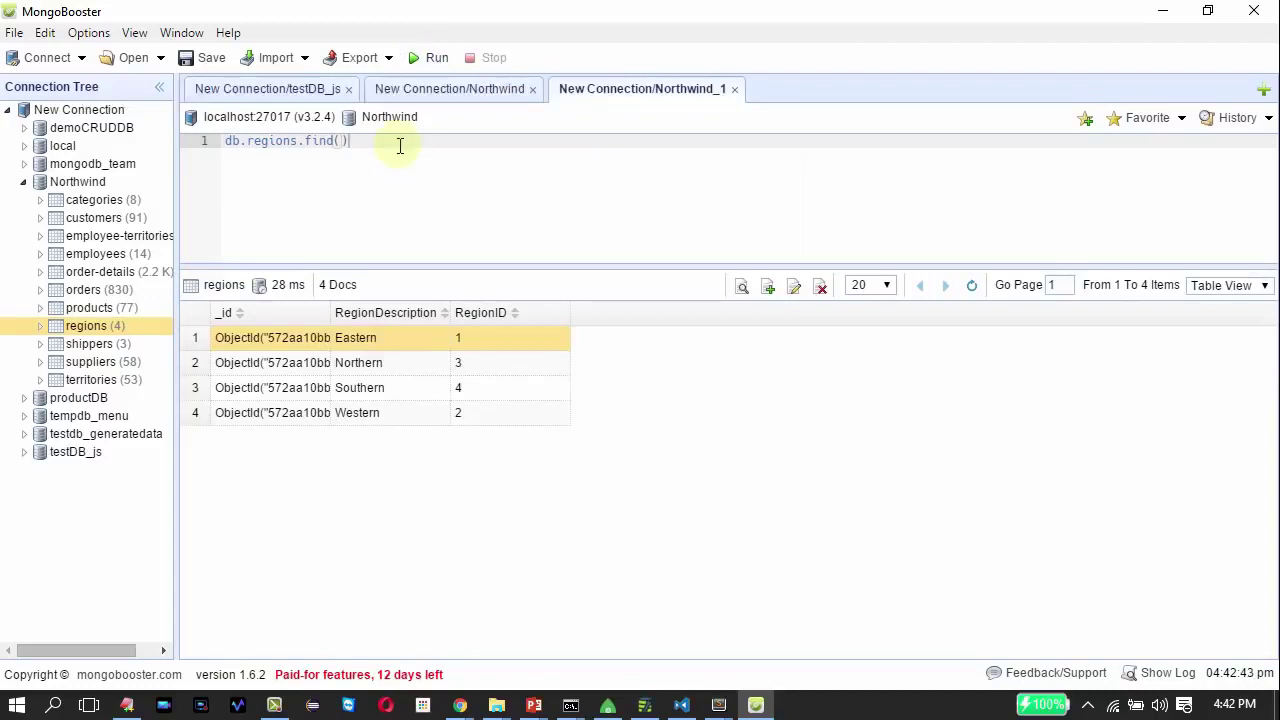
{"action": "type", "text": ".skip"}
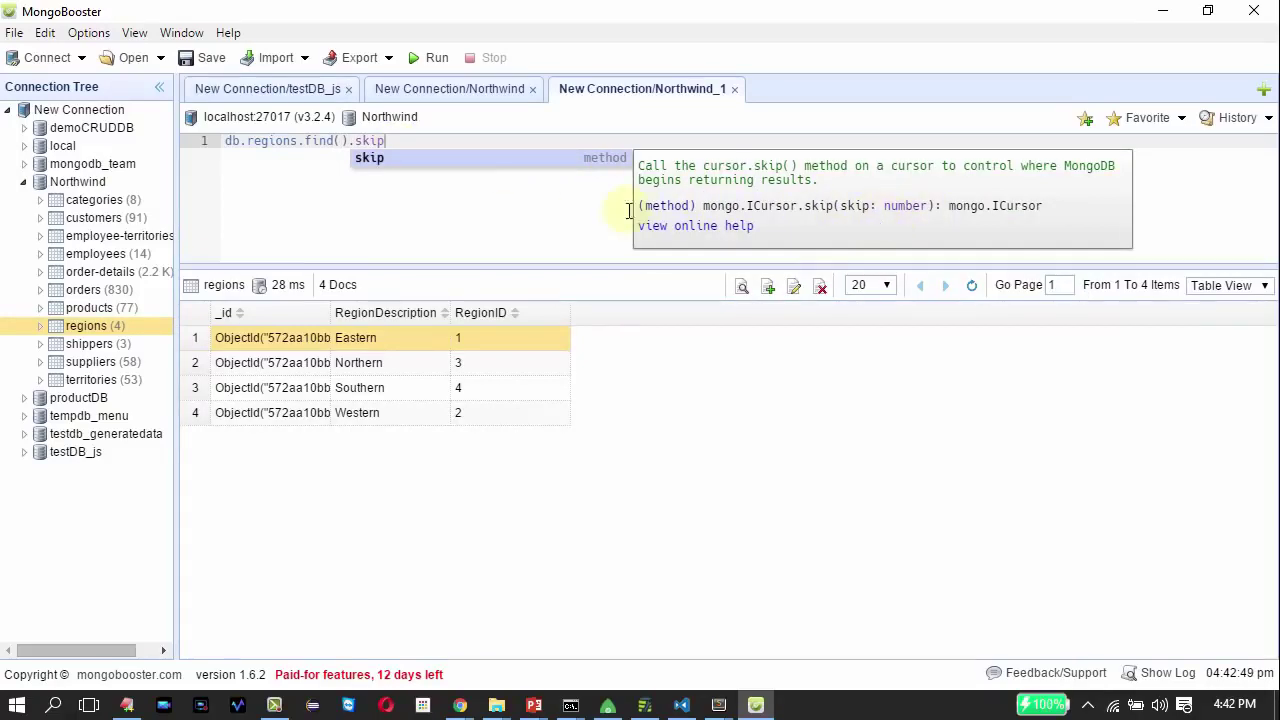
{"action": "type", "text": "(2)"}
{"action": "left_click", "coordinate": [417, 58]}
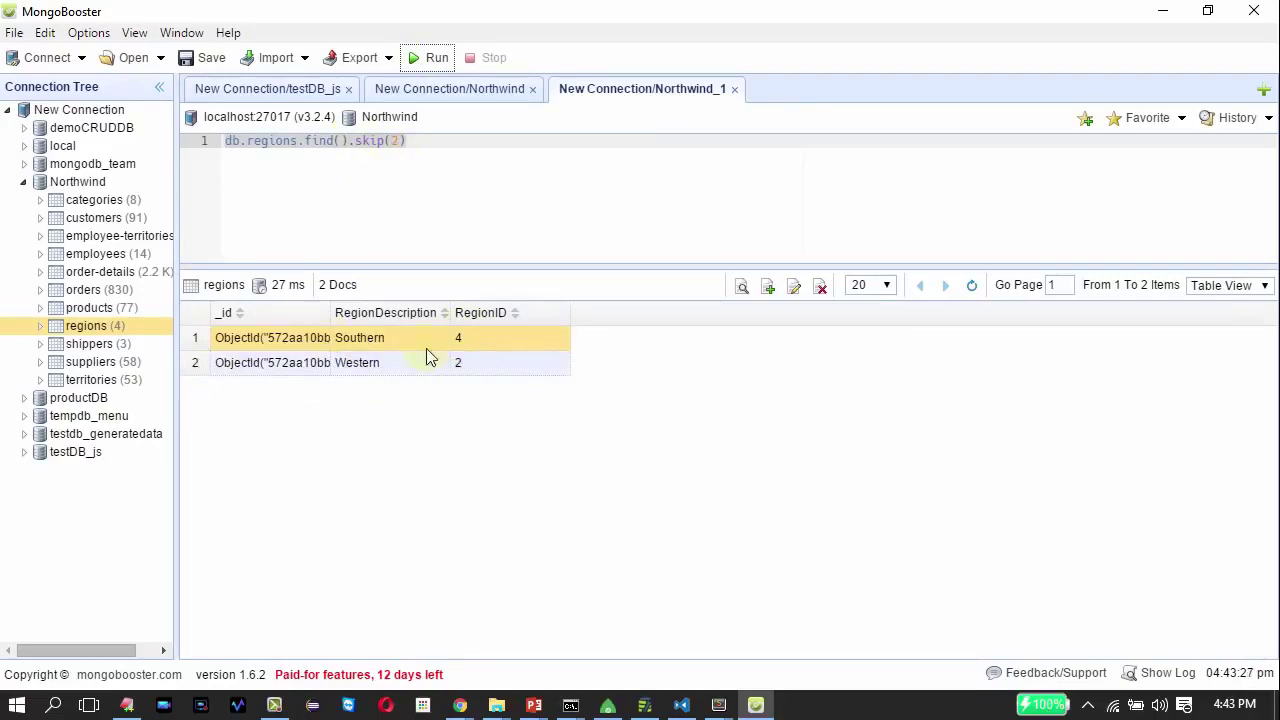
- Remove .skip(2) from the regions query and rerun db.regions.find() to list all documents
{"action": "left_click", "coordinate": [417, 142]}
{"action": "left_click_drag", "start_coordinate": [408, 142], "coordinate": [352, 143]}
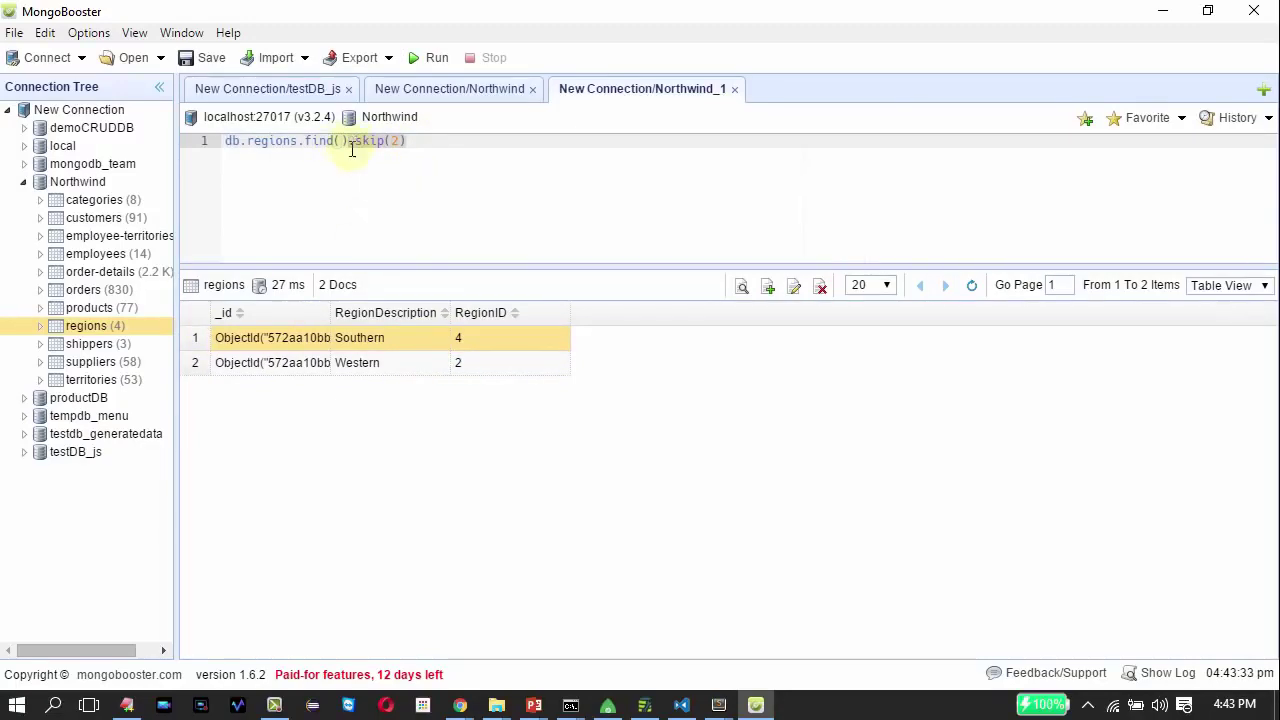
{"action": "key", "text": "BackSpace"}
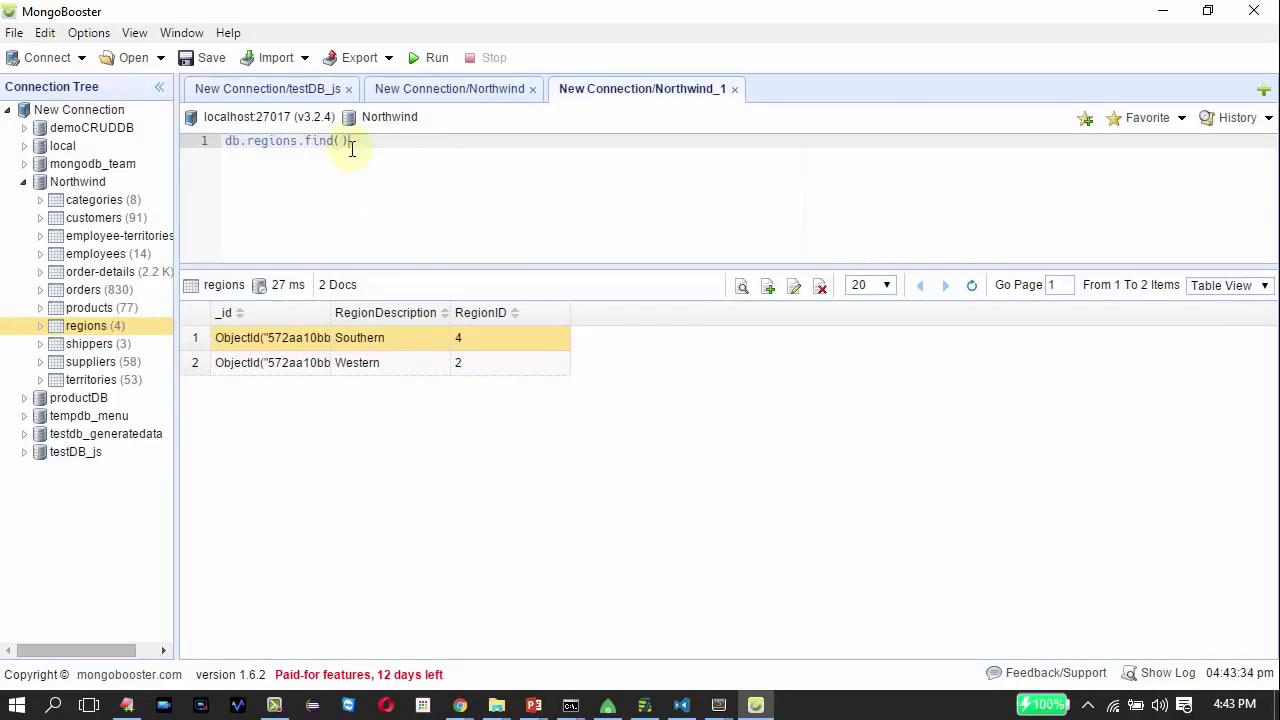
{"action": "left_click", "coordinate": [427, 62]}
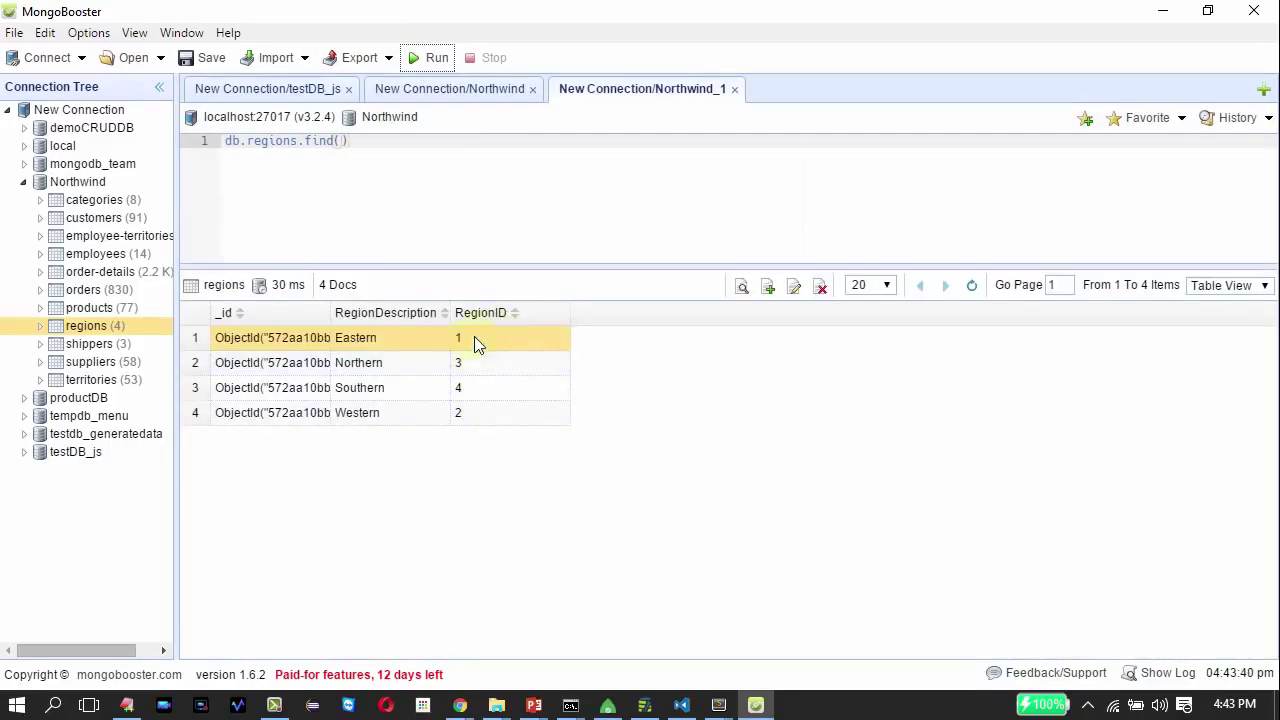
- Append .sort({ RegionID:1 }) to db.regions.find() and run the query to order the regions ascending by RegionID
{"action": "left_click", "coordinate": [479, 157]}
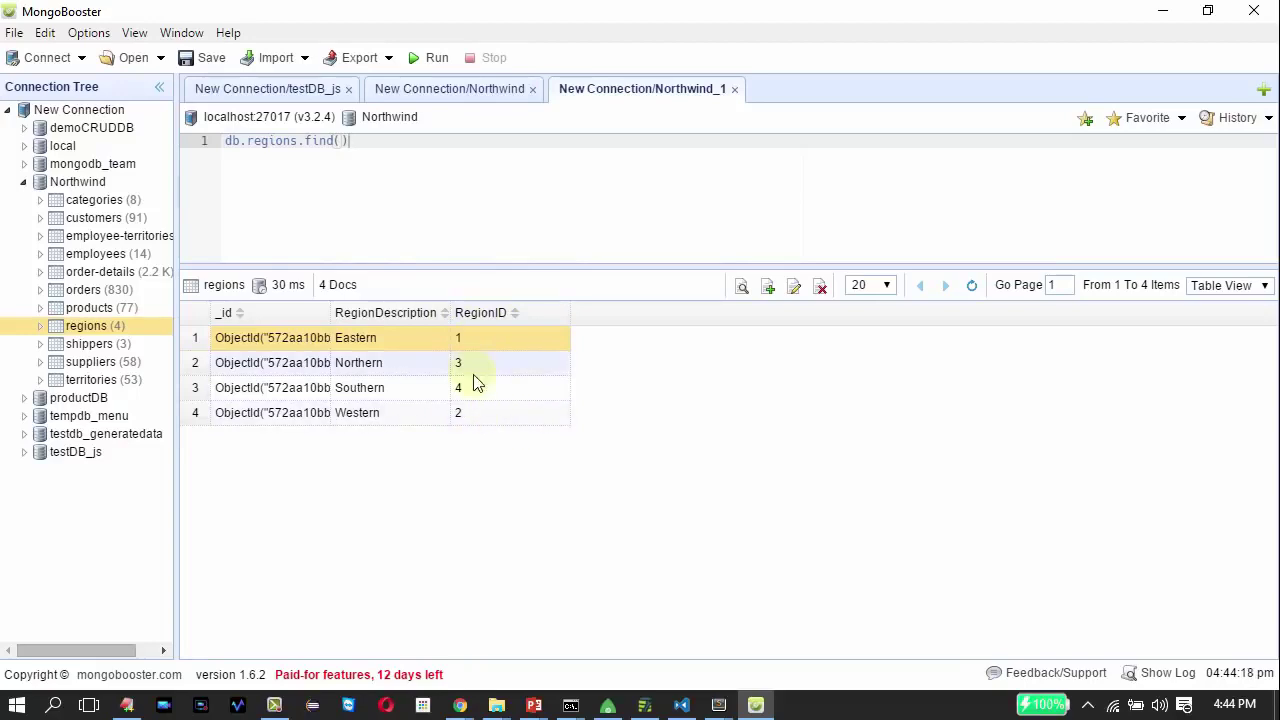
{"action": "left_click", "coordinate": [405, 165]}
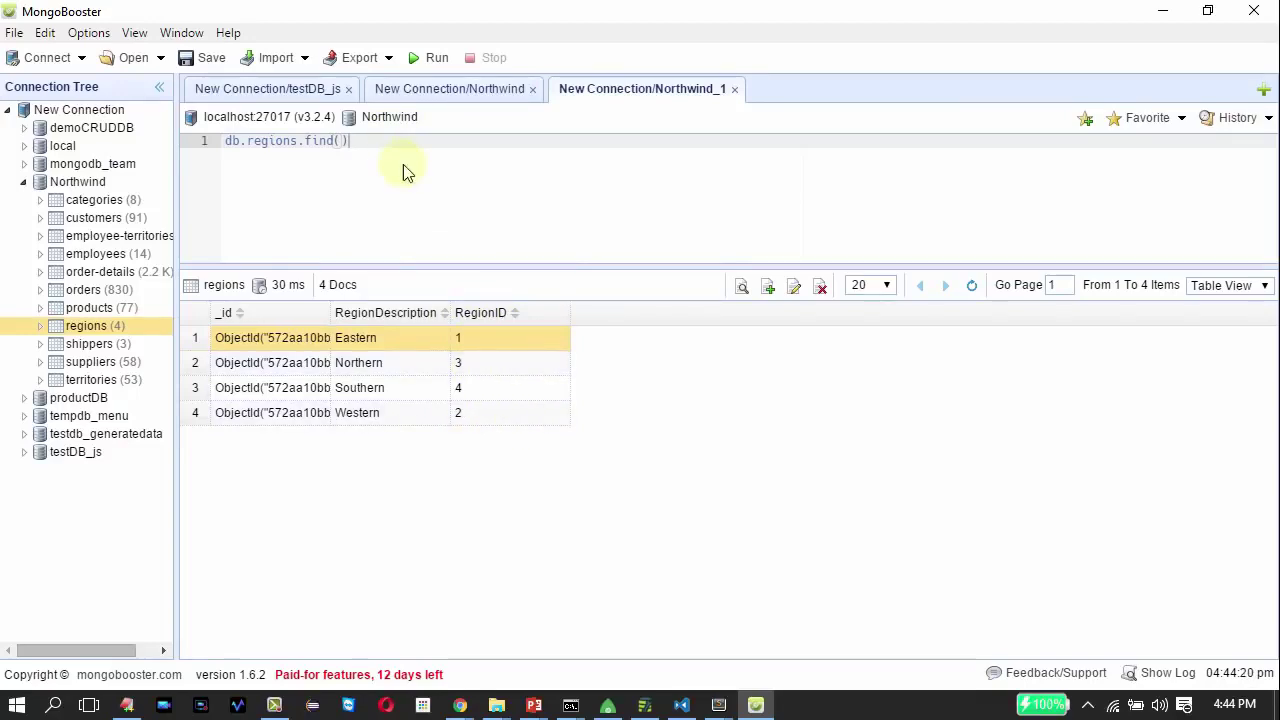
{"action": "type", "text": ".so"}
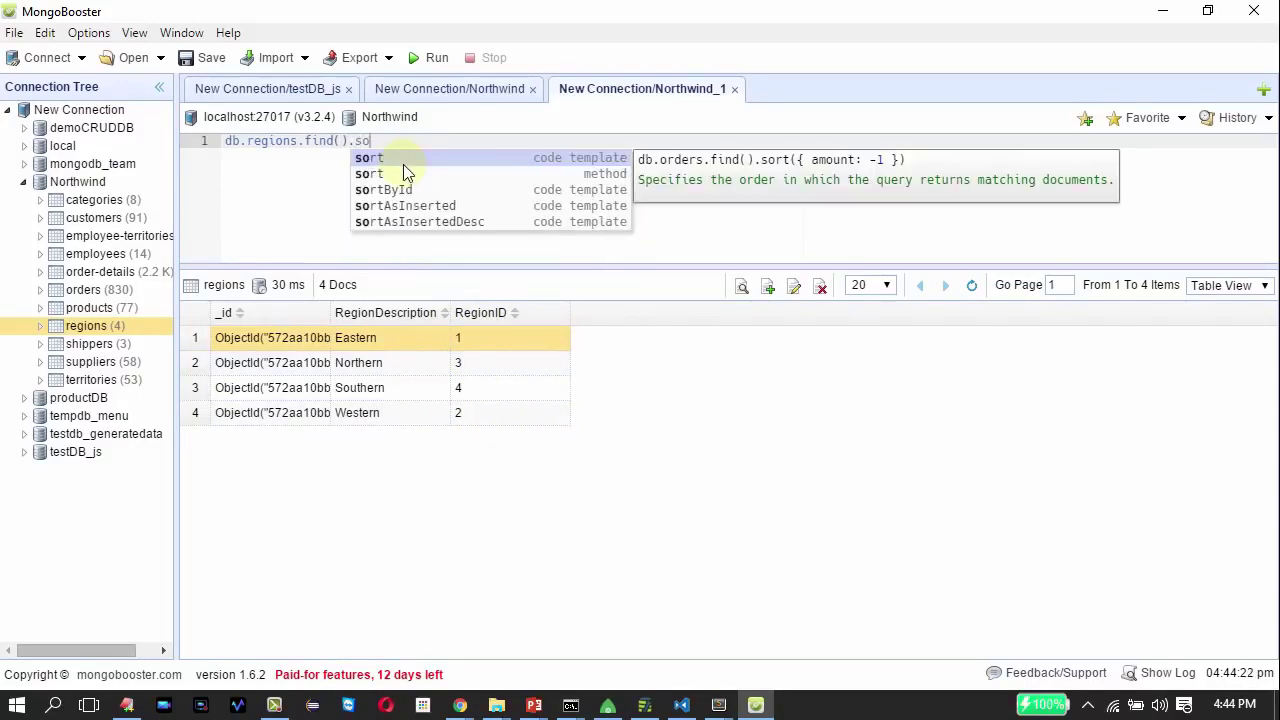
{"action": "key", "text": "Return"}
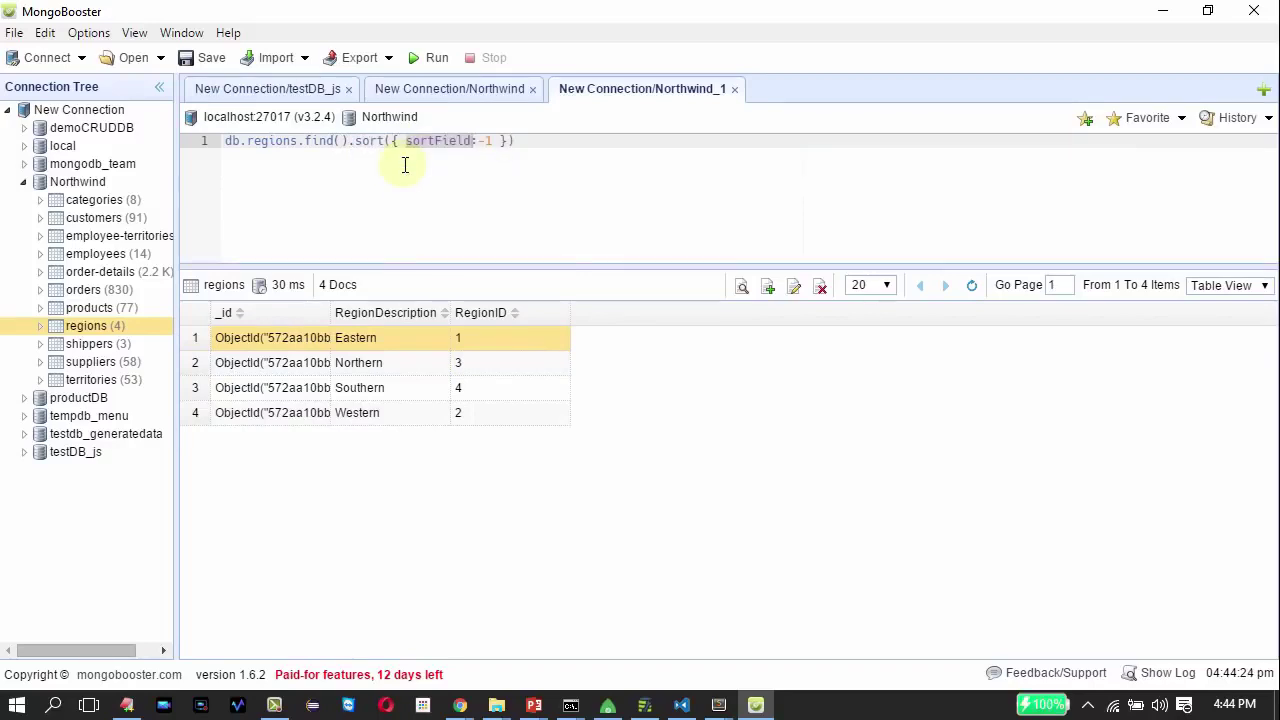
{"action": "type", "text": "Re"}
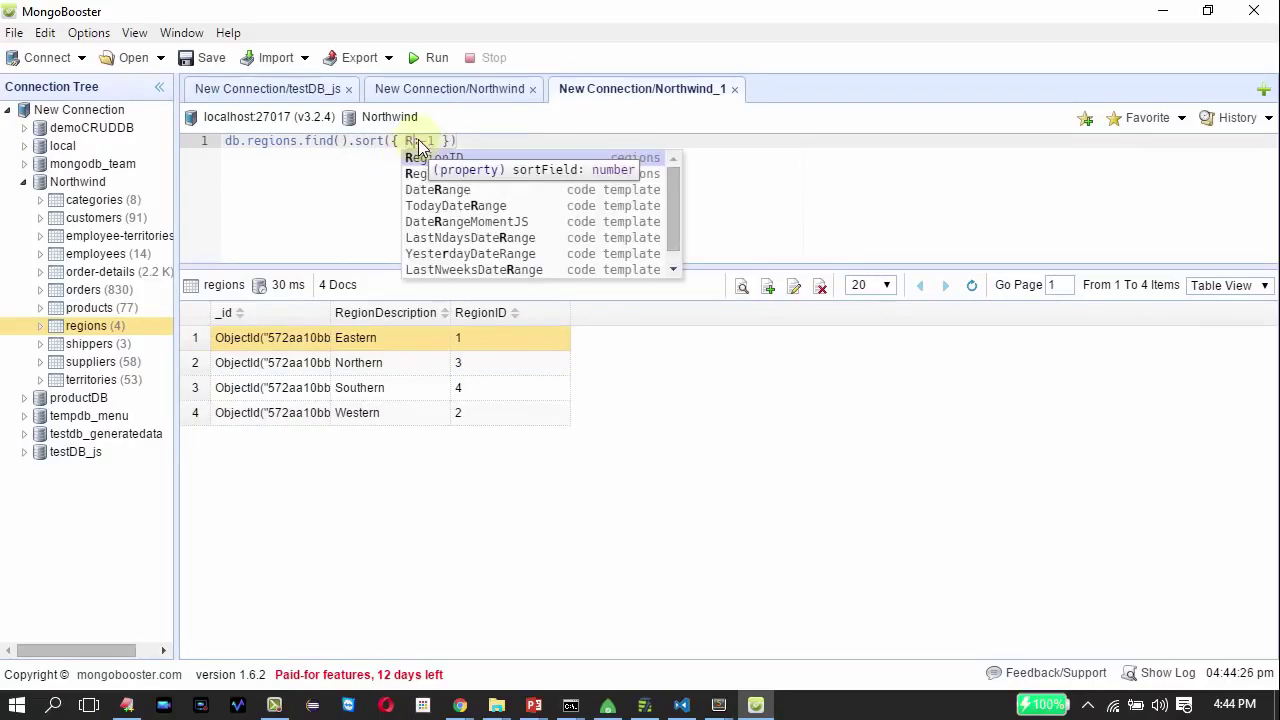
{"action": "key", "text": "Return"}
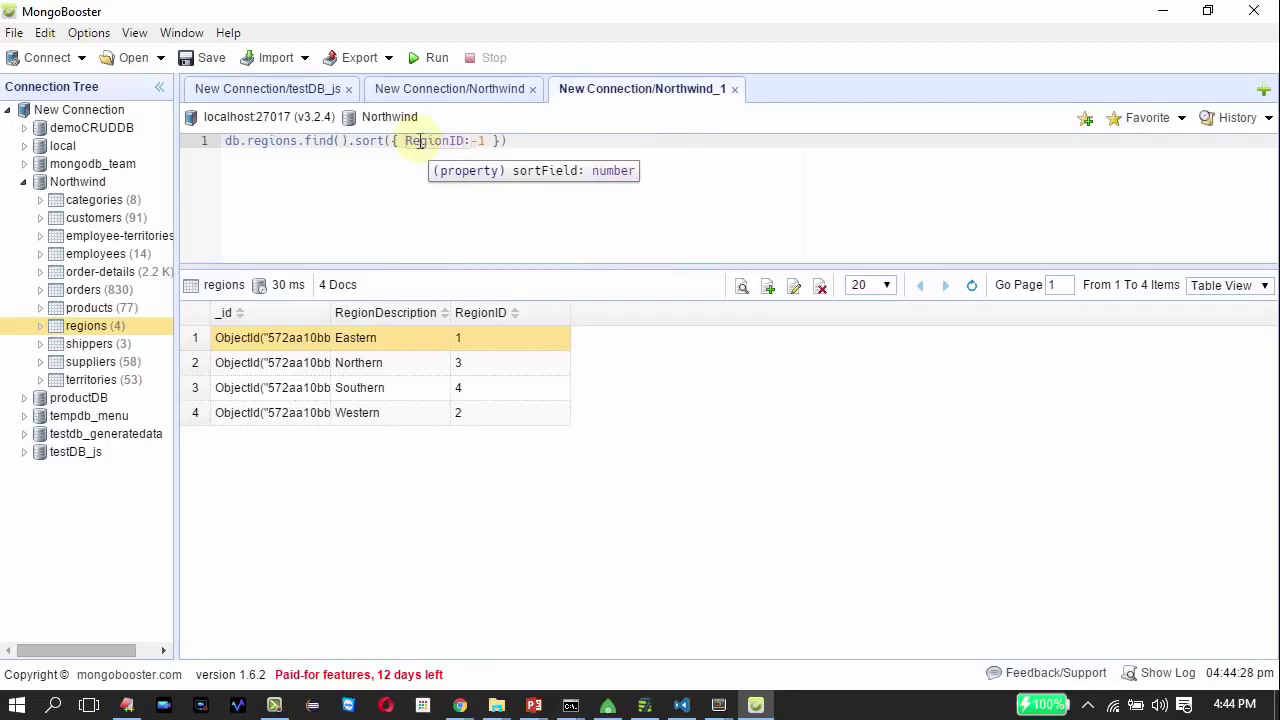
{"action": "left_click", "coordinate": [476, 141]}
{"action": "key", "text": "BackSpace"}
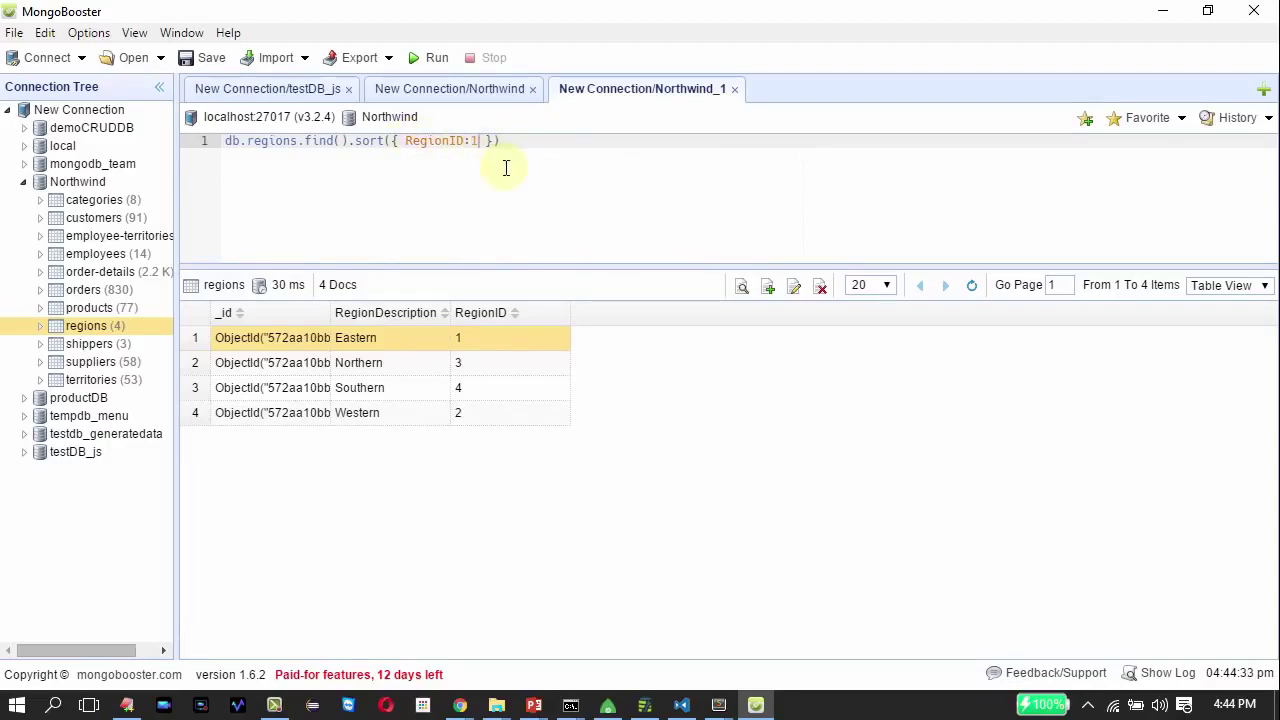
{"action": "left_click", "coordinate": [441, 57]}
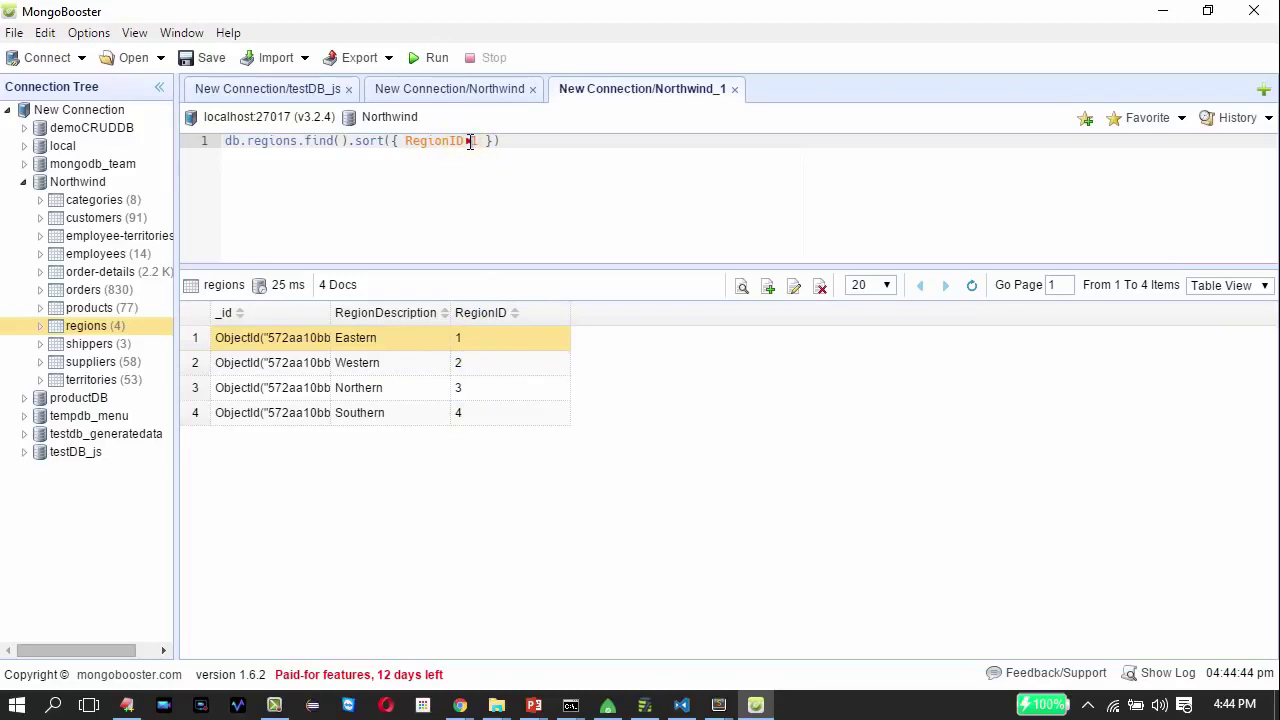
- Change the RegionID sort value to -1 and run the query to order the regions in descending order
{"action": "type", "text": "-"}
{"action": "left_click", "coordinate": [433, 60]}
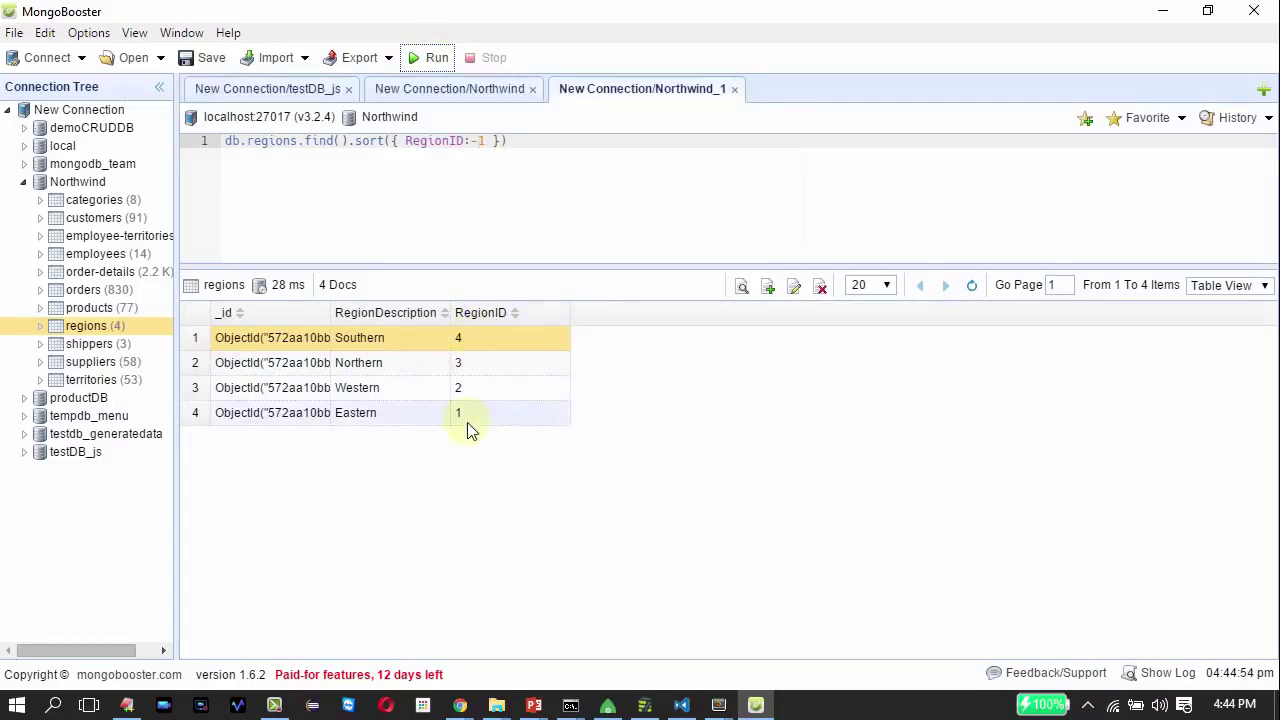
- Switch to the PowerPoint slideshow and advance to the MongoDB mind map slide of useful methods and update, logical and comparison operators
{"action": "key", "text": "alt+Tab"}
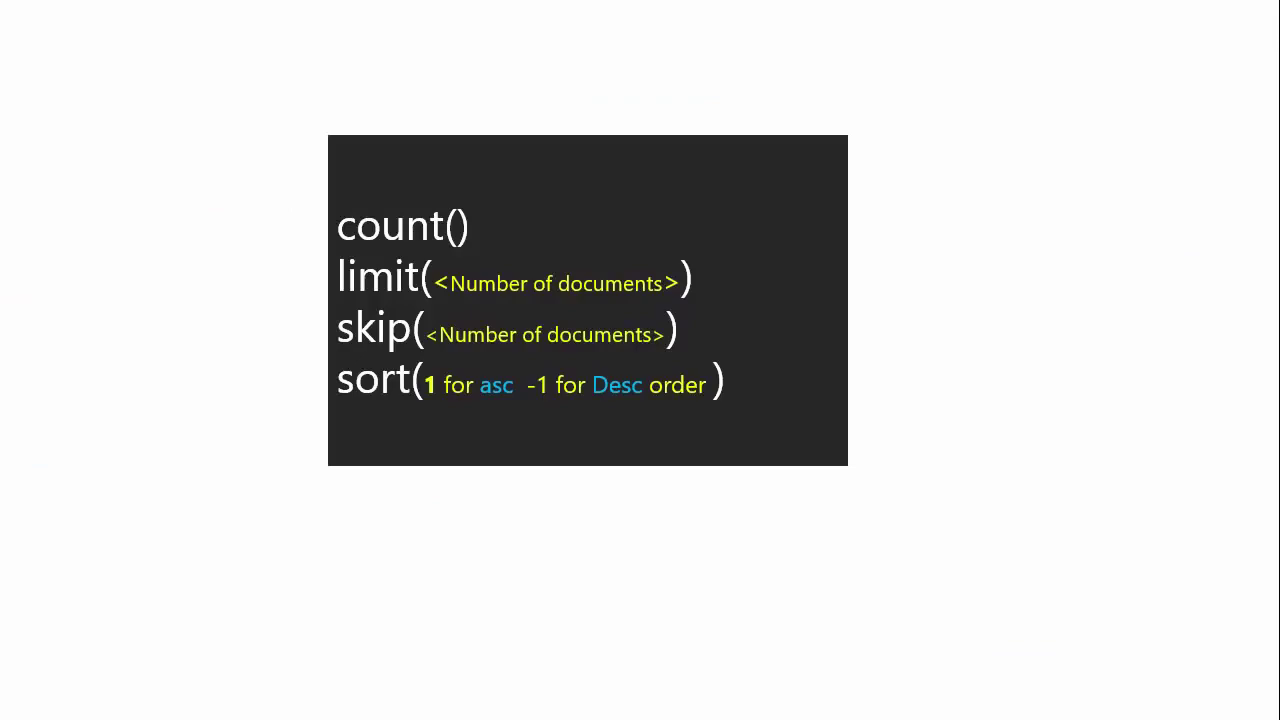
{"action": "key", "text": "Right"}
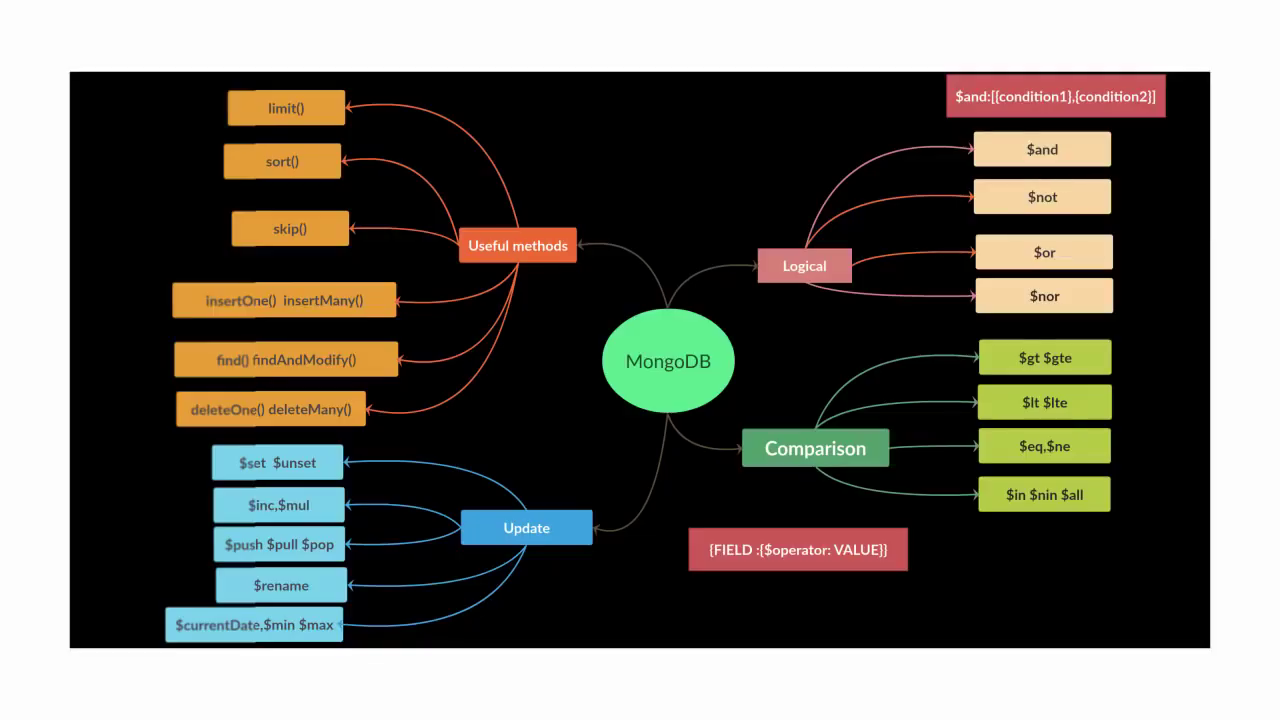
{"action": "key", "text": "alt+Tab"}
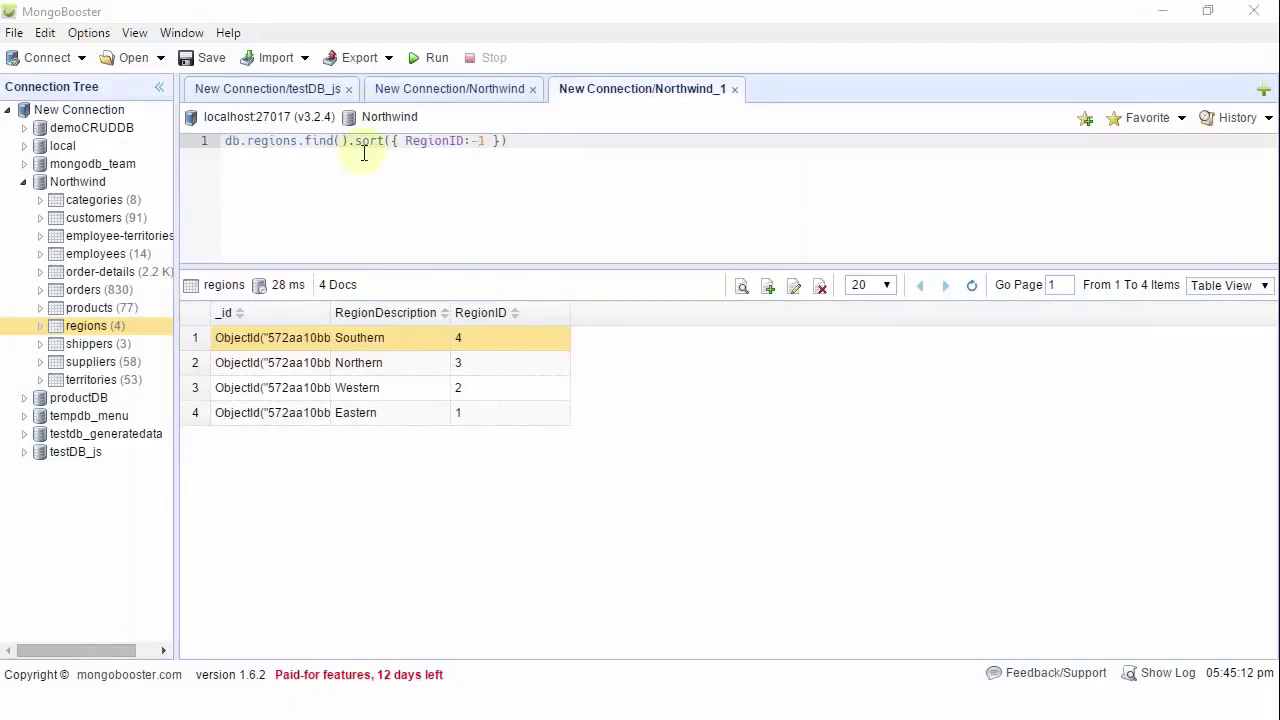
{"action": "key", "text": "alt+Tab"}
{"action": "key", "text": "alt+Tab"}
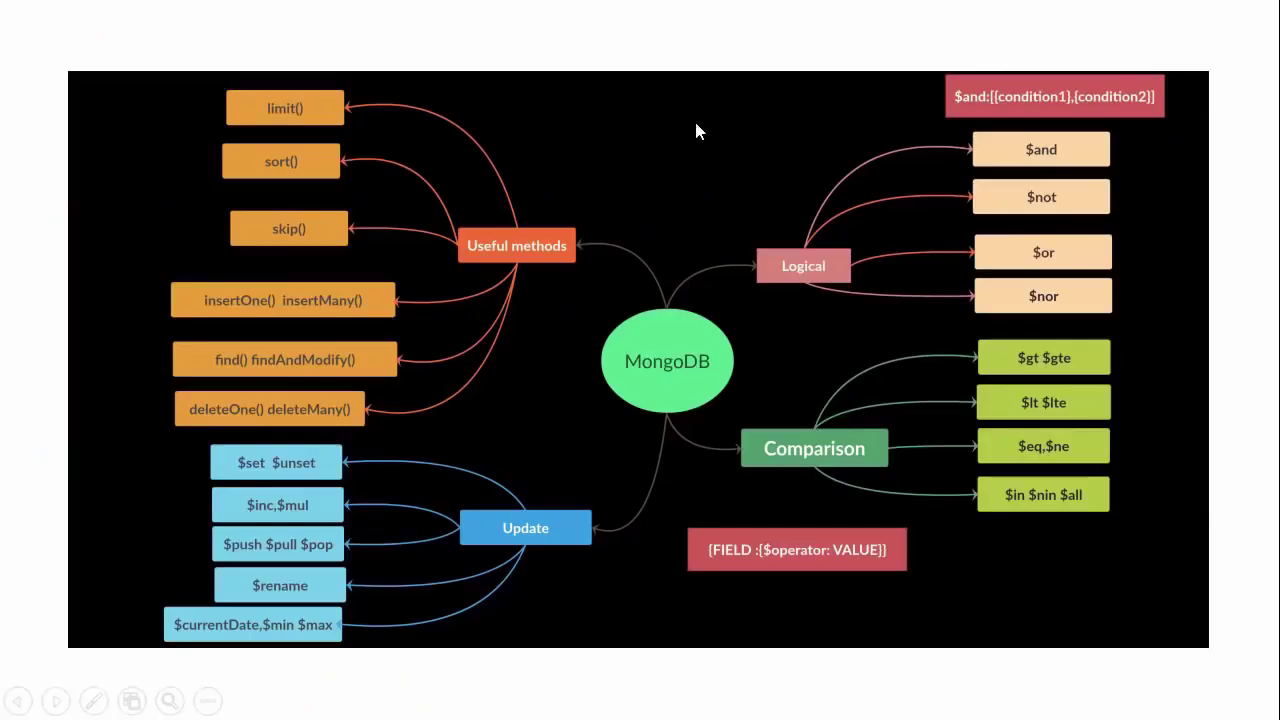